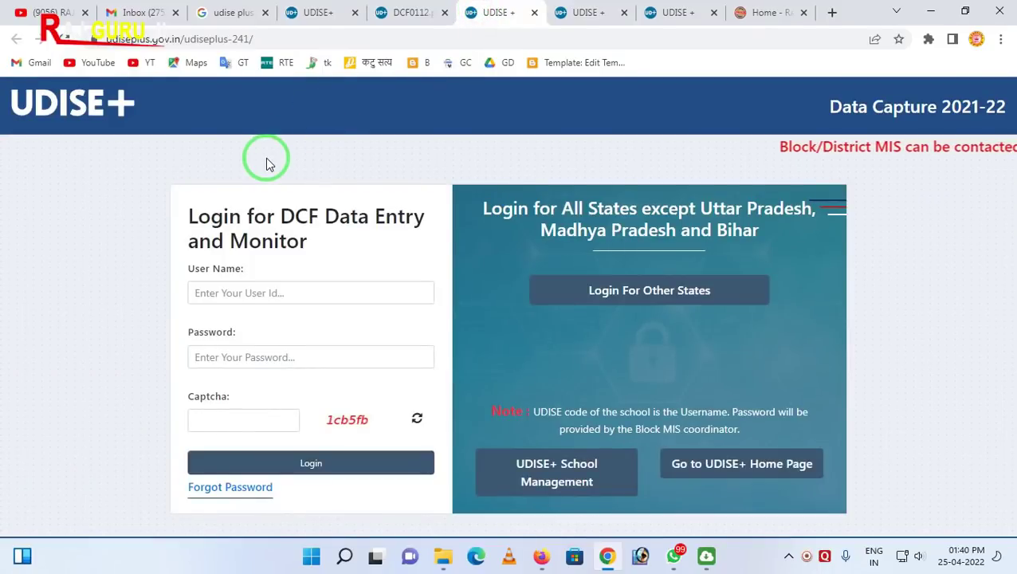
Review the Data Capture 2021-22 login page and the UDISE+ home page's welcome text and school statistics
scroll(231, 162, "down", 1)
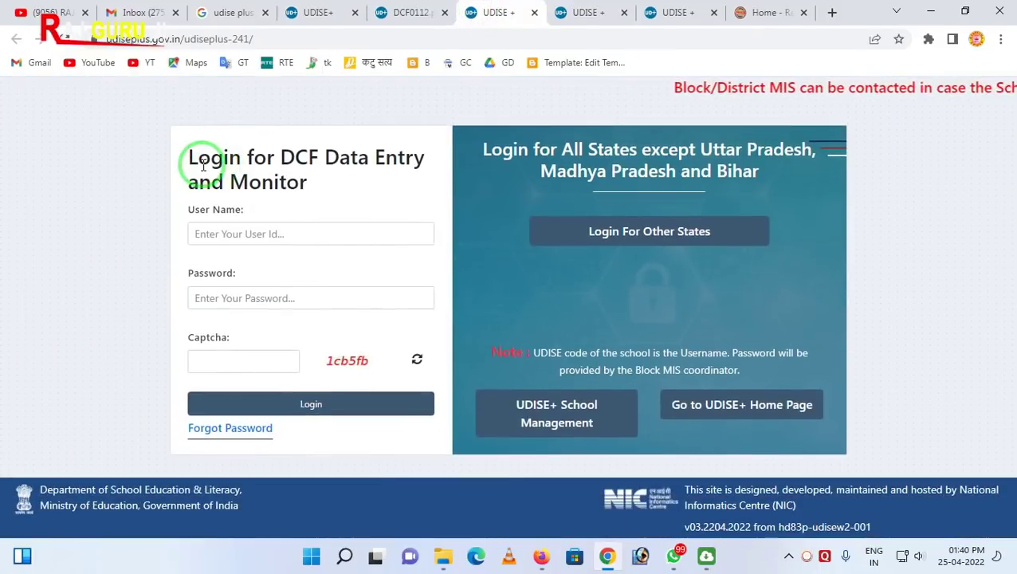
scroll(173, 271, "up", 1)
left_click(310, 17)
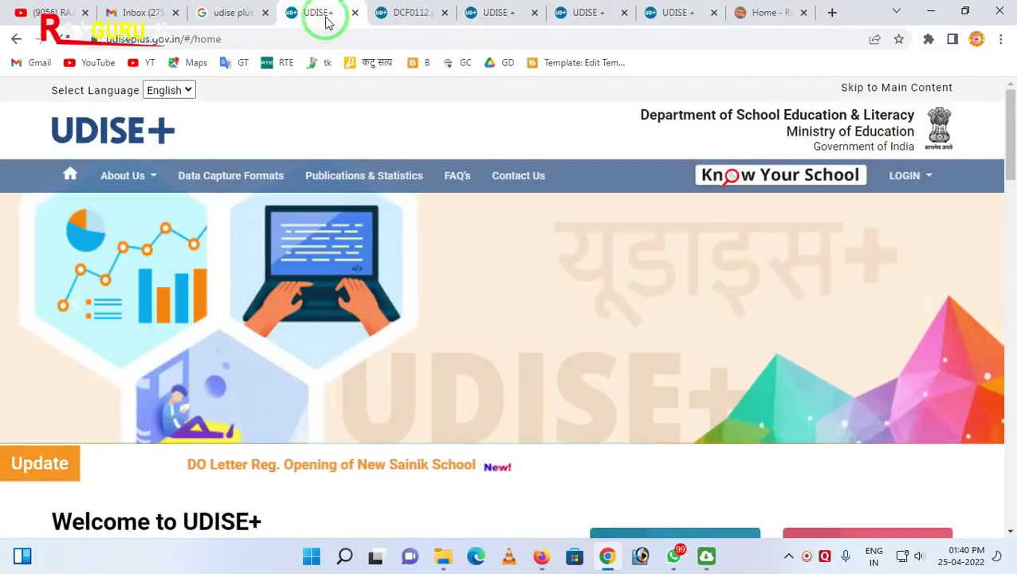
left_click(497, 22)
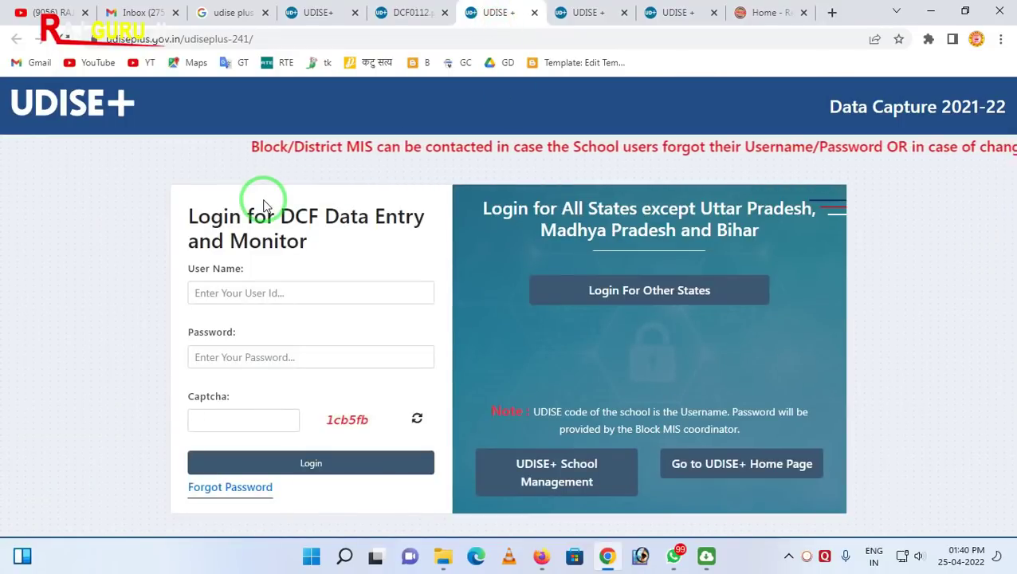
left_click(25, 14)
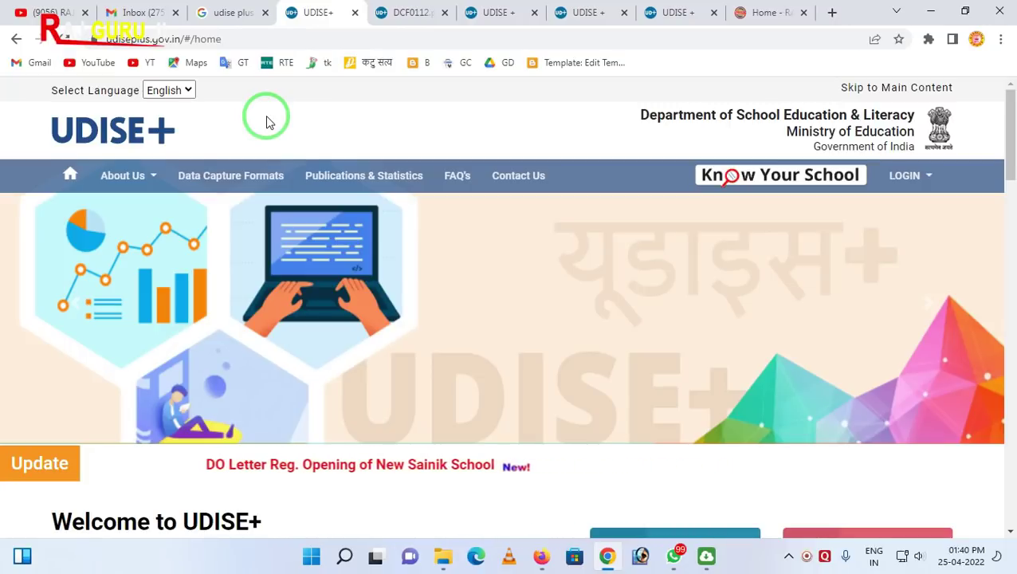
scroll(438, 257, "down", 5)
scroll(442, 265, "up", 5)
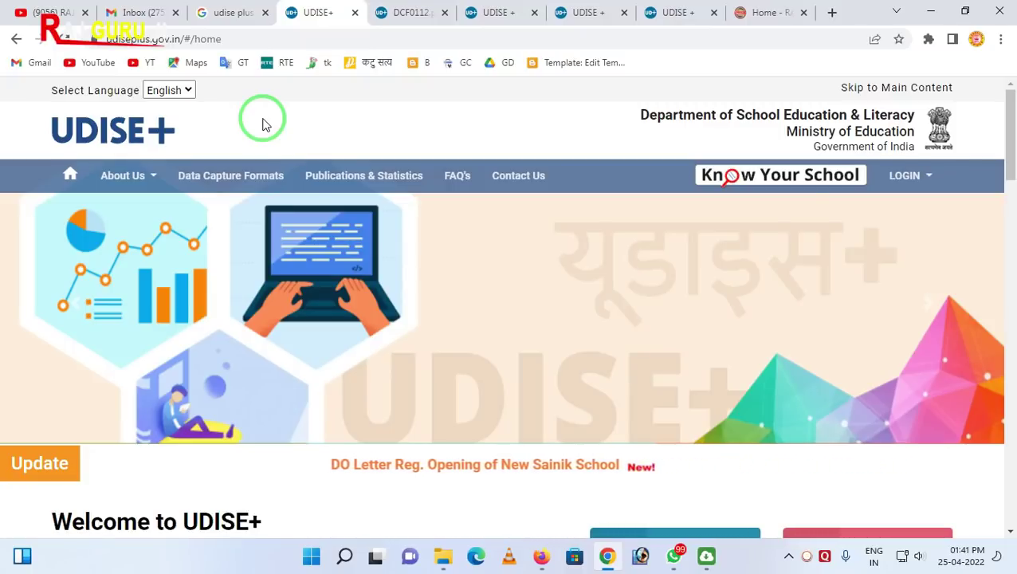
scroll(263, 127, "down", 4)
scroll(250, 174, "up", 5)
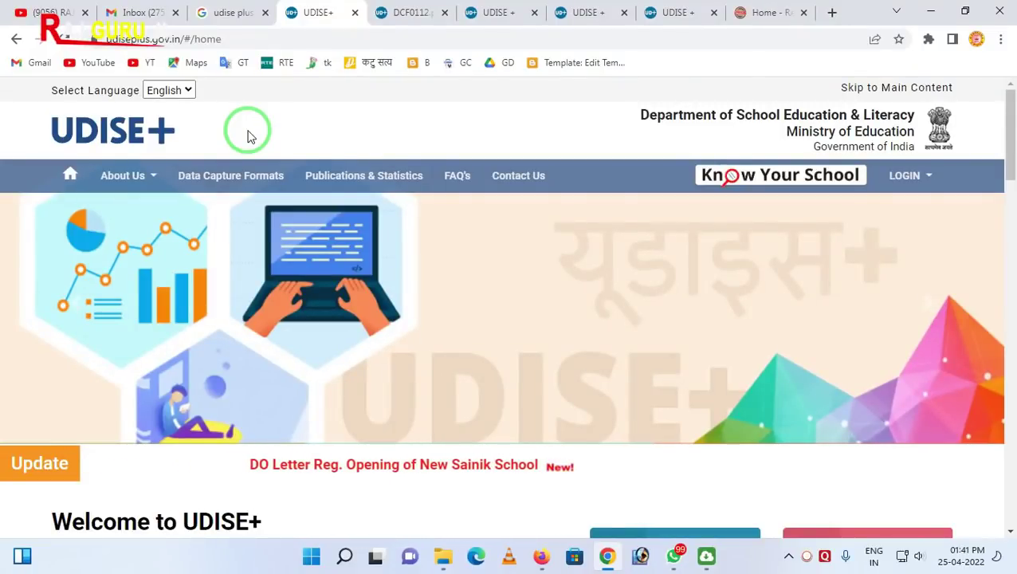
scroll(268, 182, "down", 6)
scroll(262, 204, "up", 6)
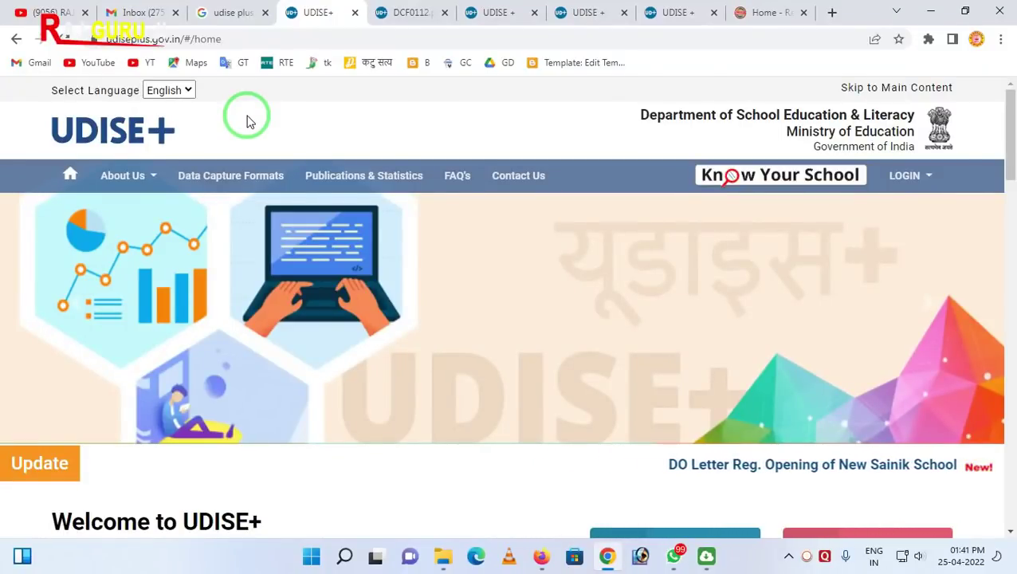
scroll(291, 145, "down", 5)
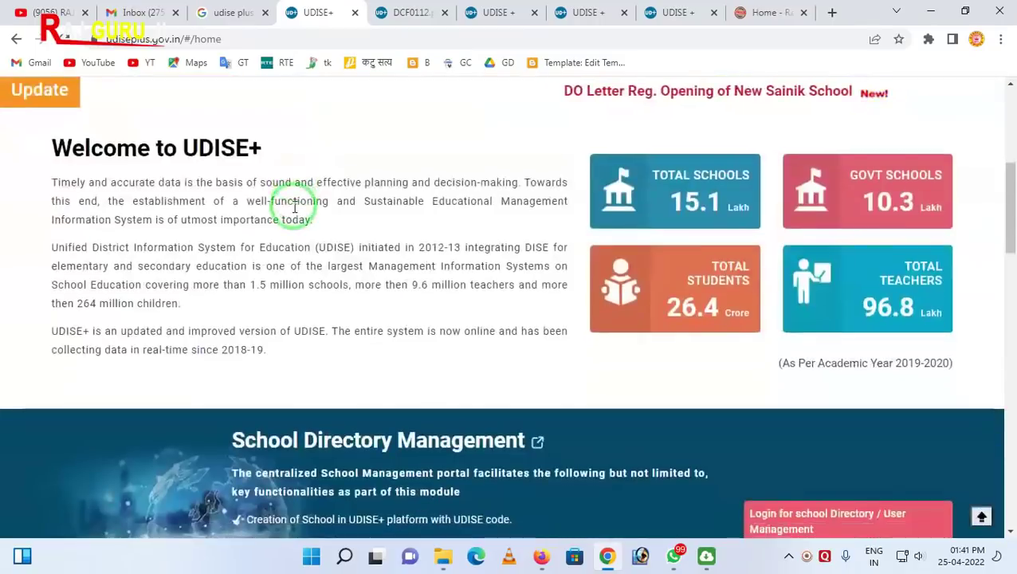
scroll(280, 183, "up", 5)
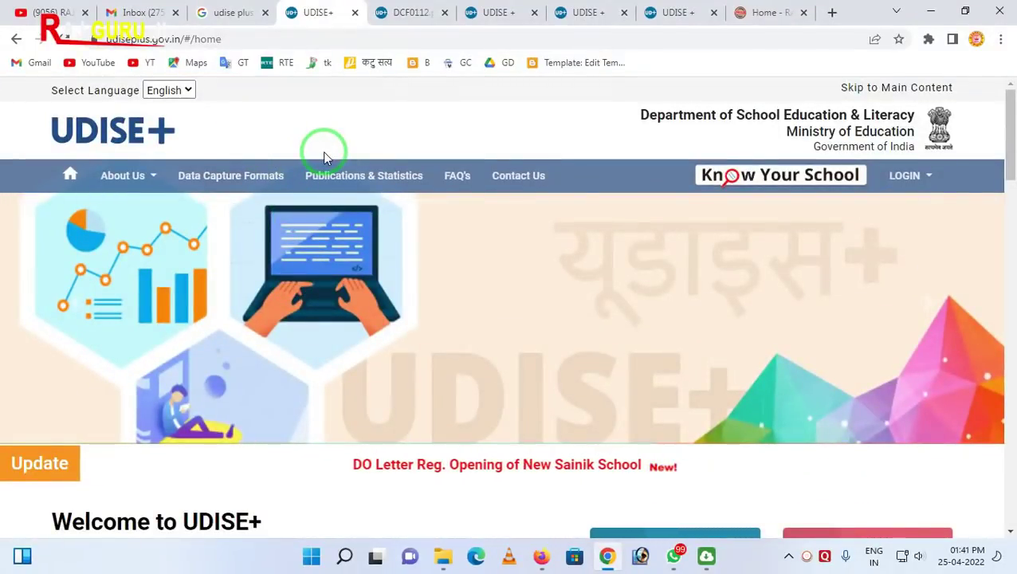
Examine the section list and the Section 1 School Profile questions in the DCF0112.pdf Data Capture Format
left_click(396, 16)
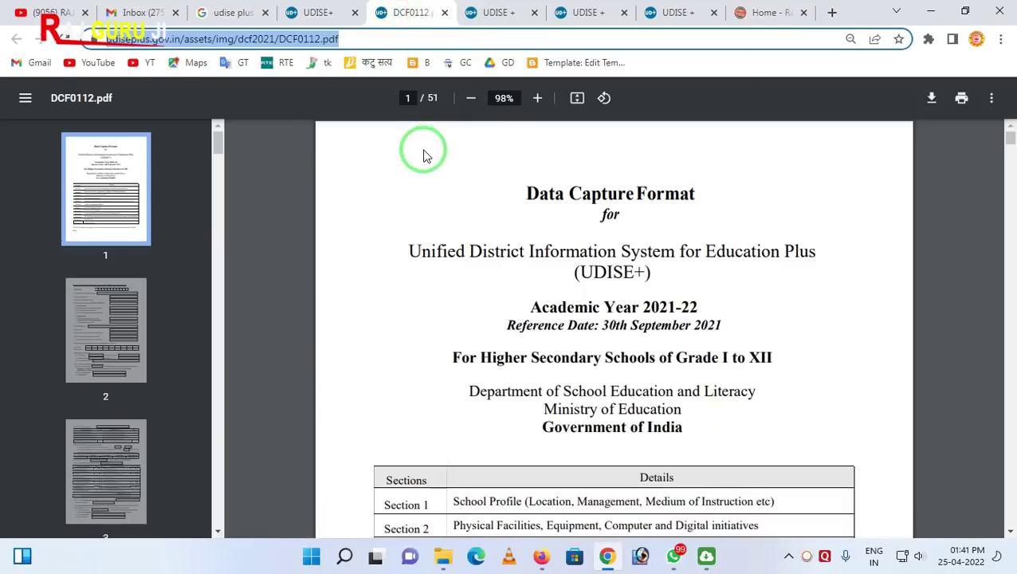
scroll(465, 209, "down", 15)
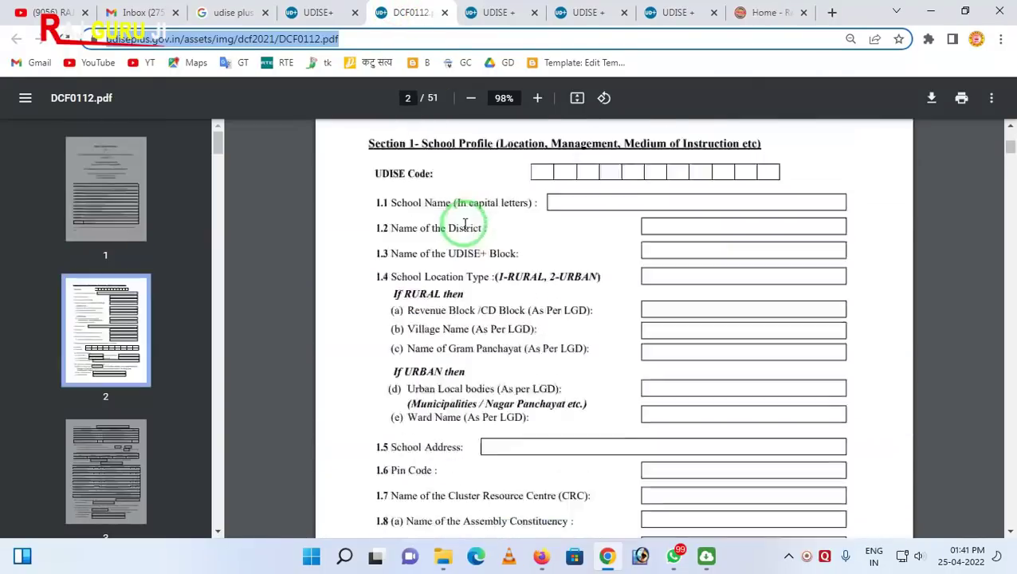
scroll(462, 224, "down", 15)
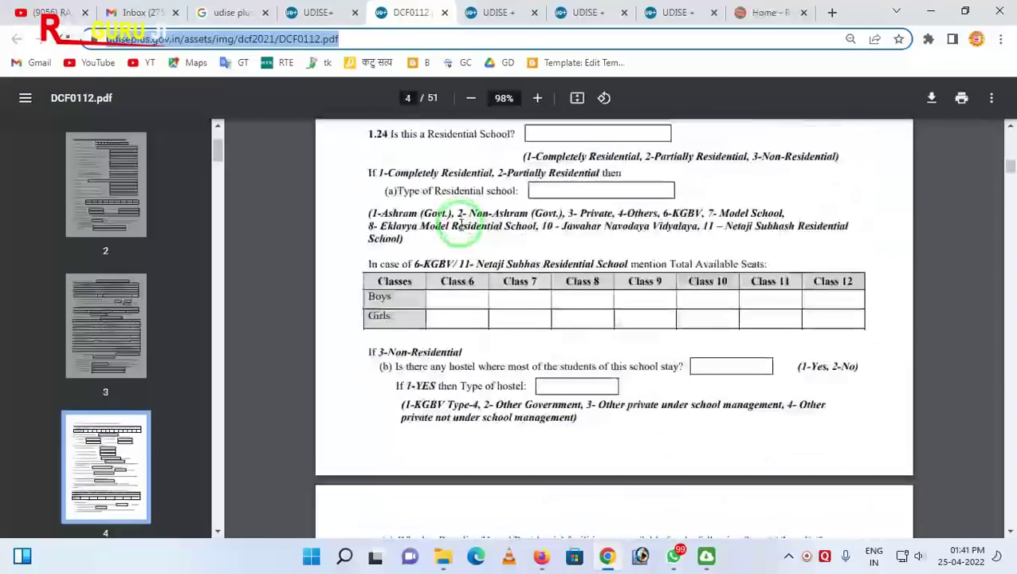
scroll(459, 225, "down", 8)
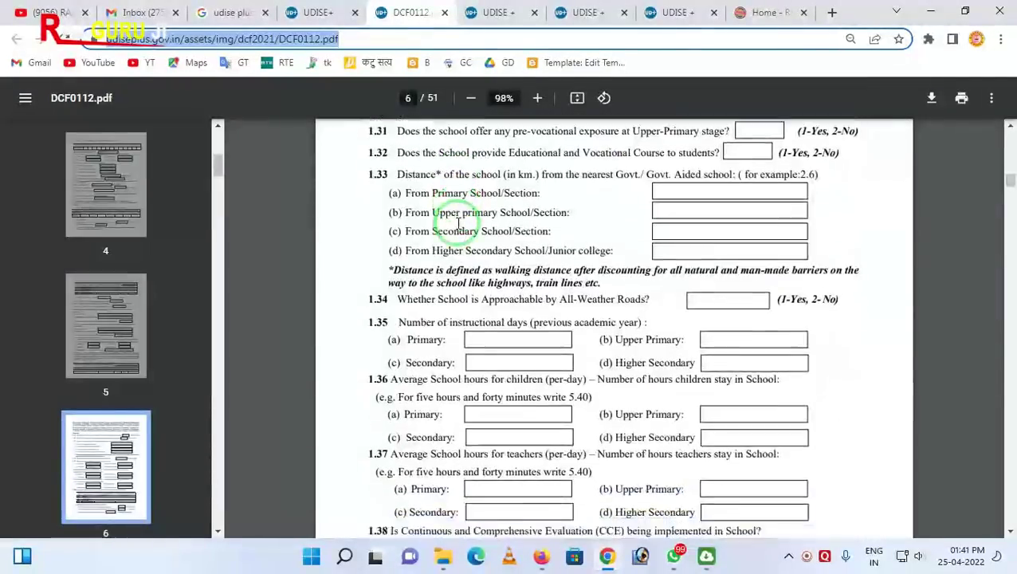
scroll(459, 226, "down", 15)
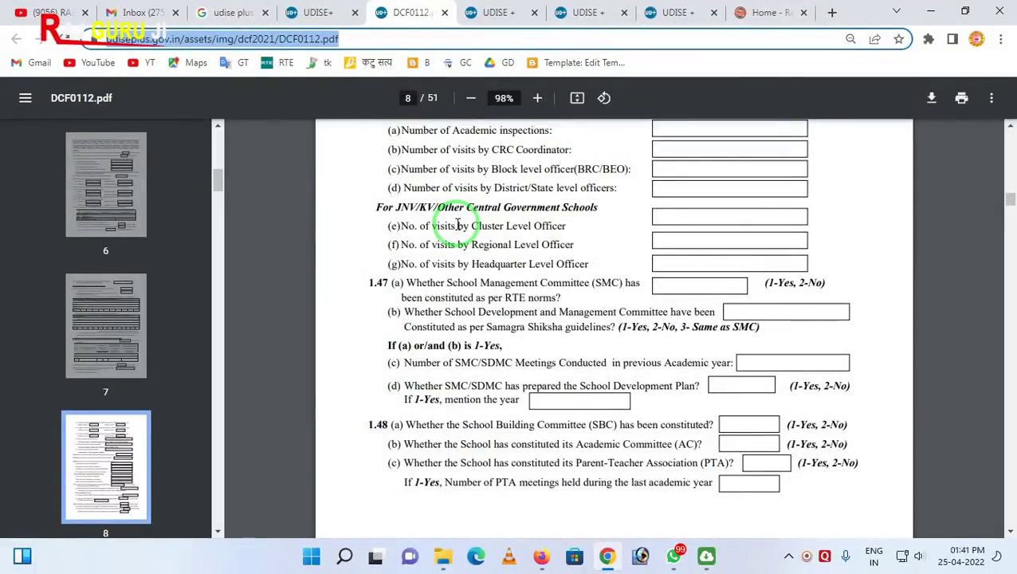
scroll(407, 246, "down", 8)
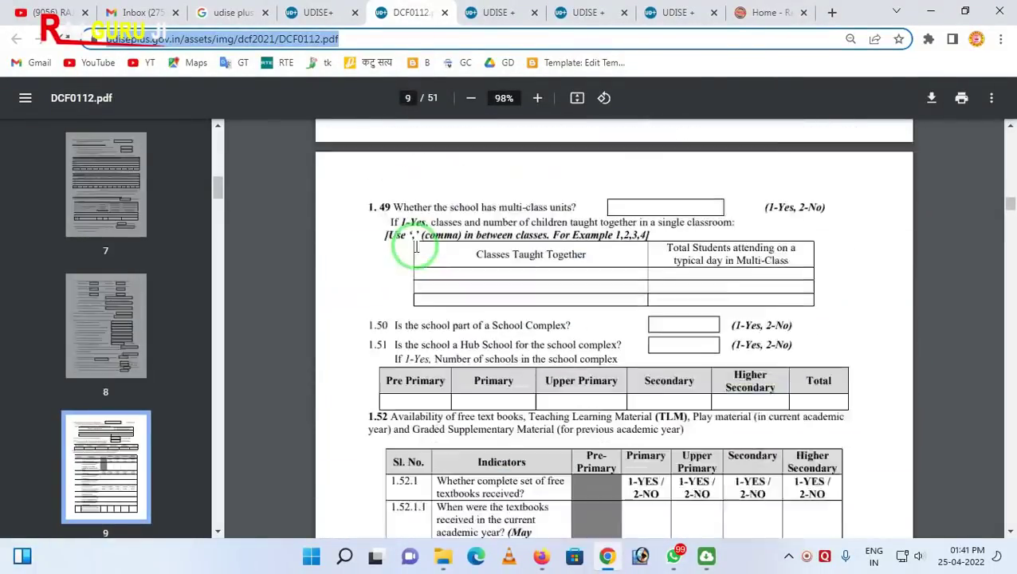
scroll(418, 255, "up", 5)
scroll(418, 255, "down", 7)
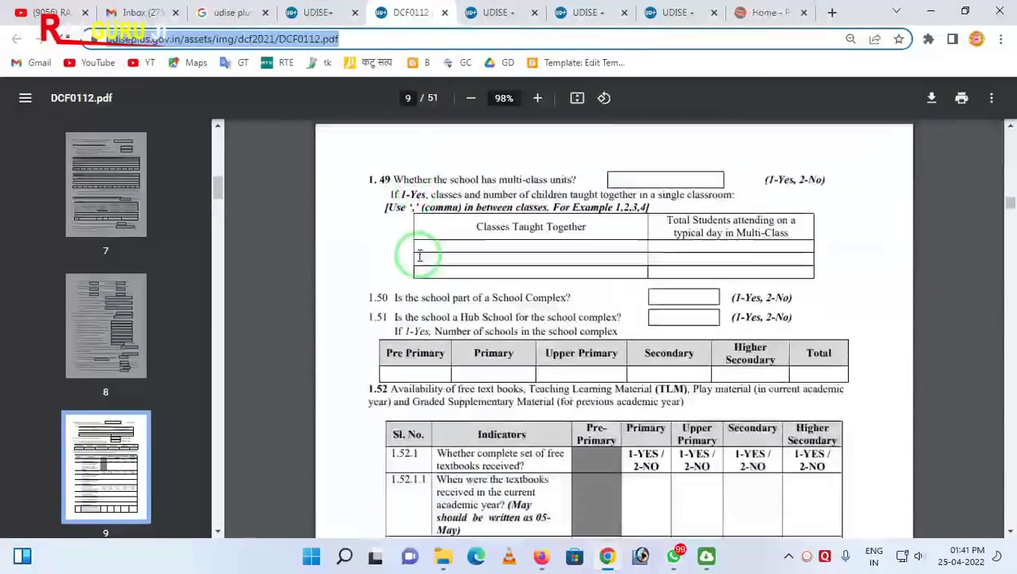
scroll(418, 255, "up", 9)
scroll(420, 255, "up", 12)
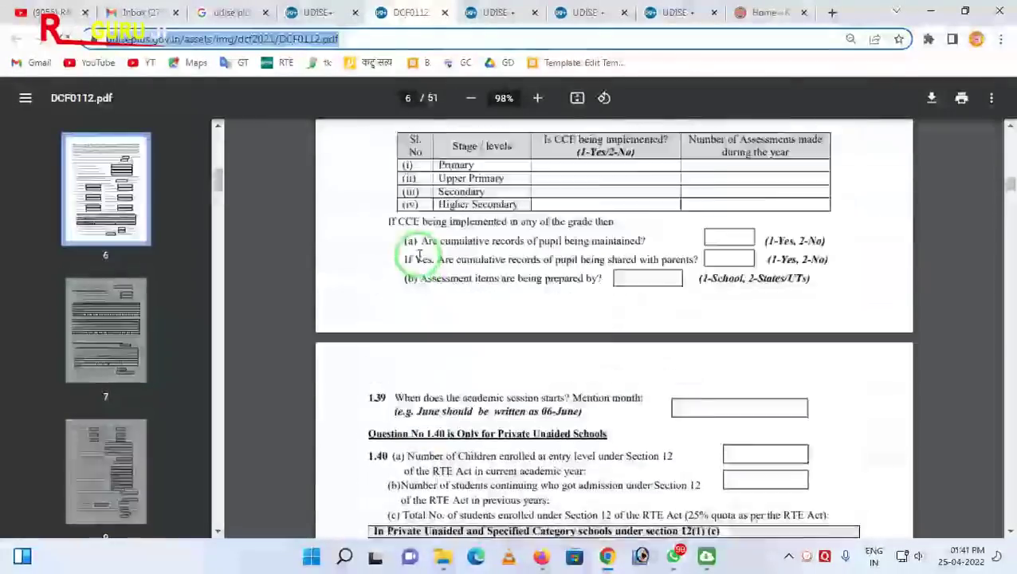
scroll(419, 255, "up", 15)
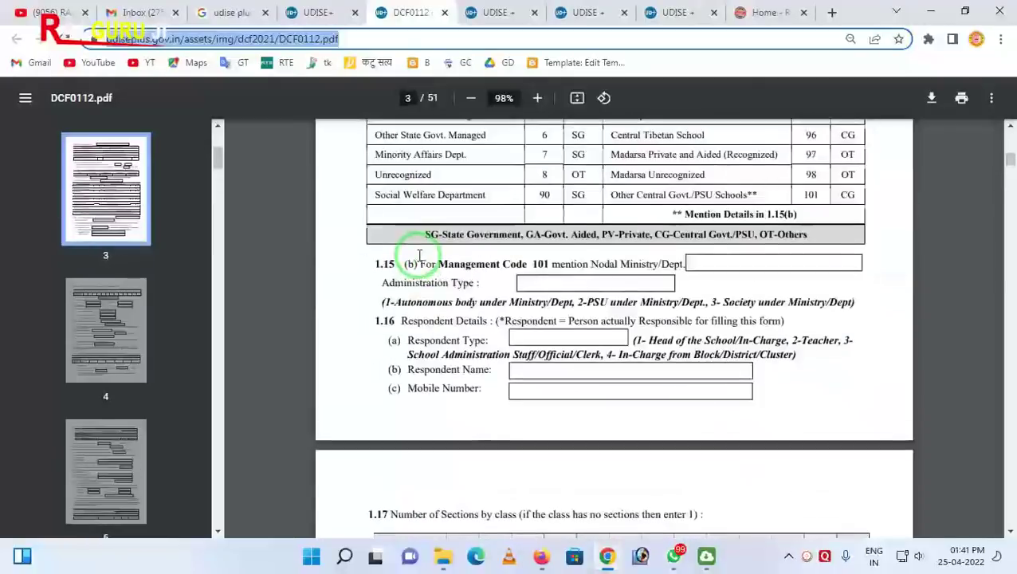
scroll(419, 255, "up", 10)
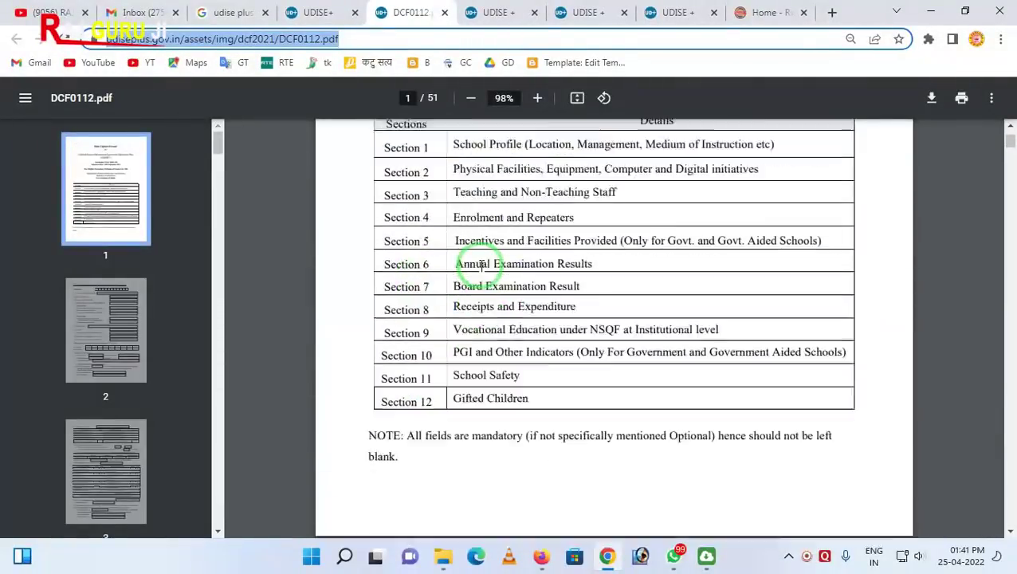
scroll(475, 275, "down", 12)
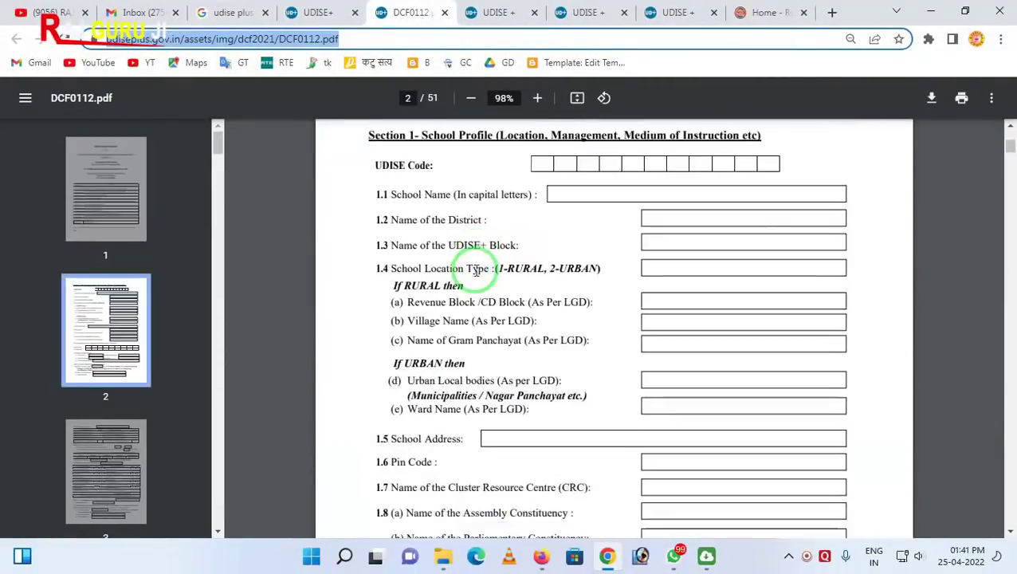
scroll(476, 277, "up", 8)
scroll(475, 275, "up", 5)
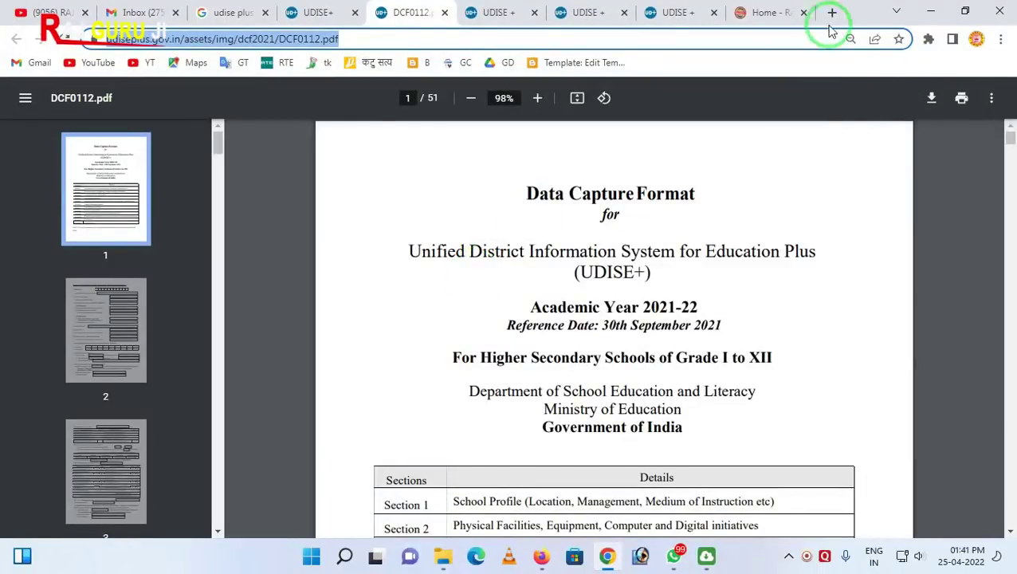
Browse the rajguruji.com home page for its school links, download formats and latest news
left_click(765, 13)
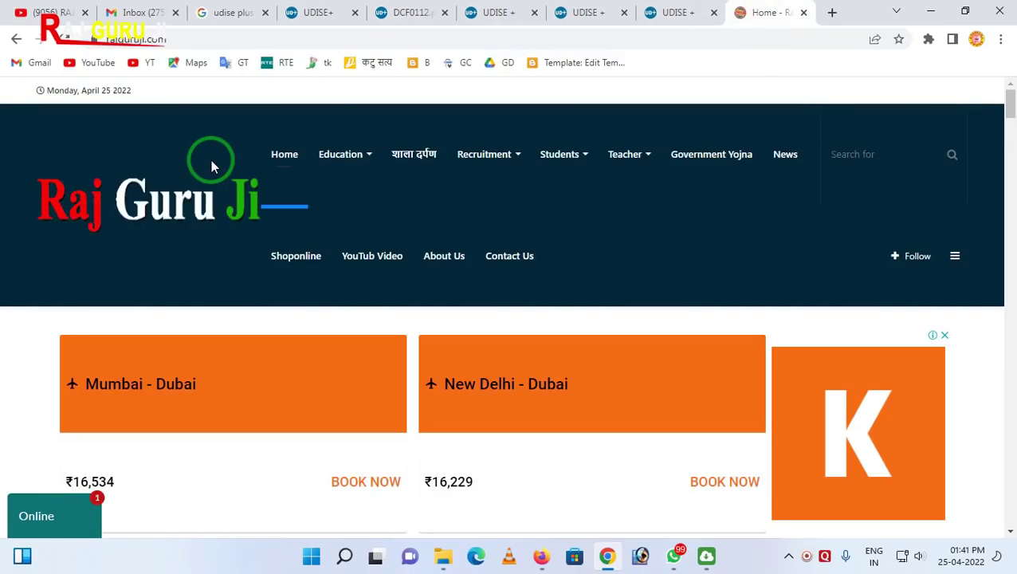
scroll(533, 284, "down", 6)
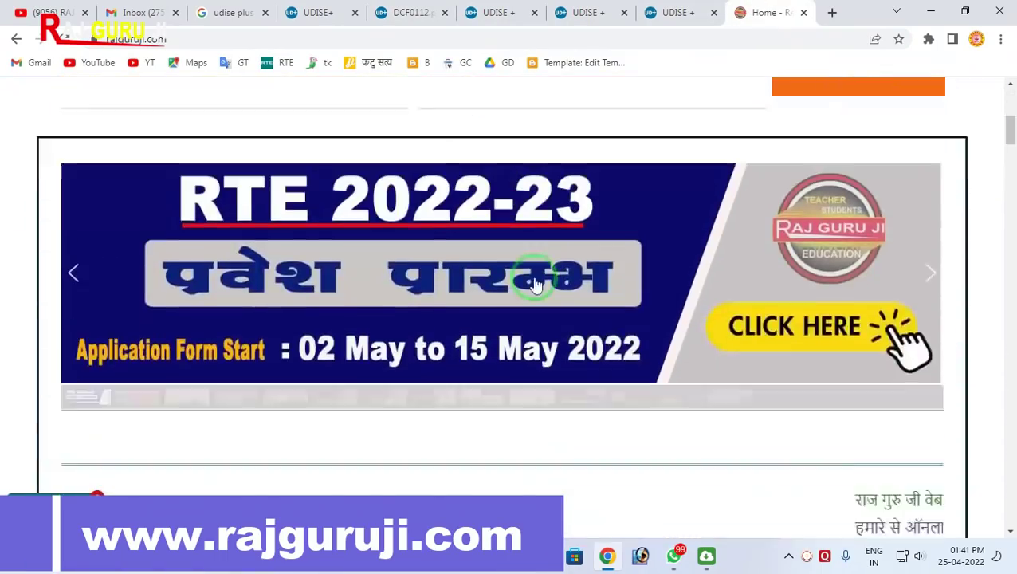
scroll(747, 330, "down", 10)
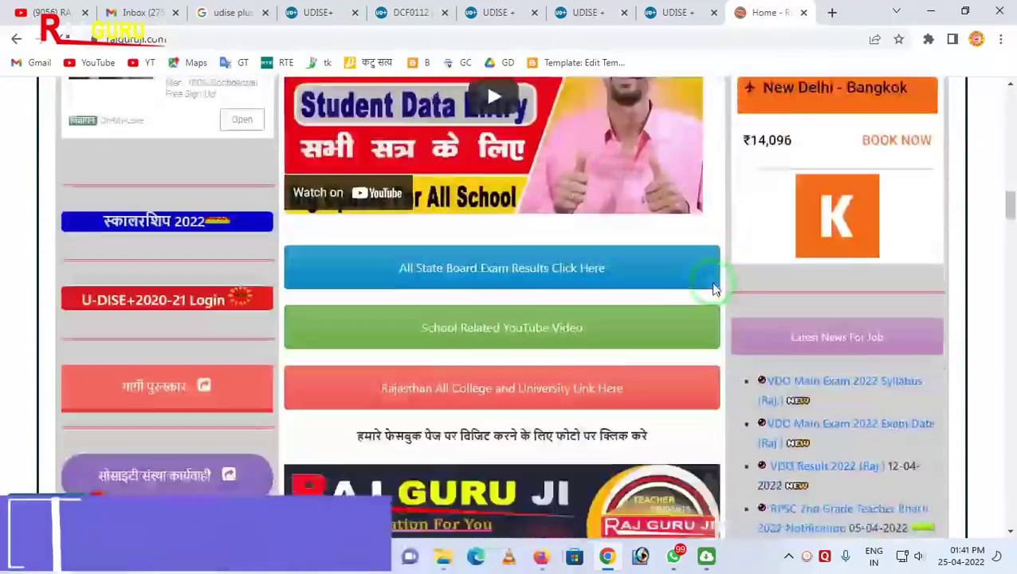
scroll(714, 291, "down", 10)
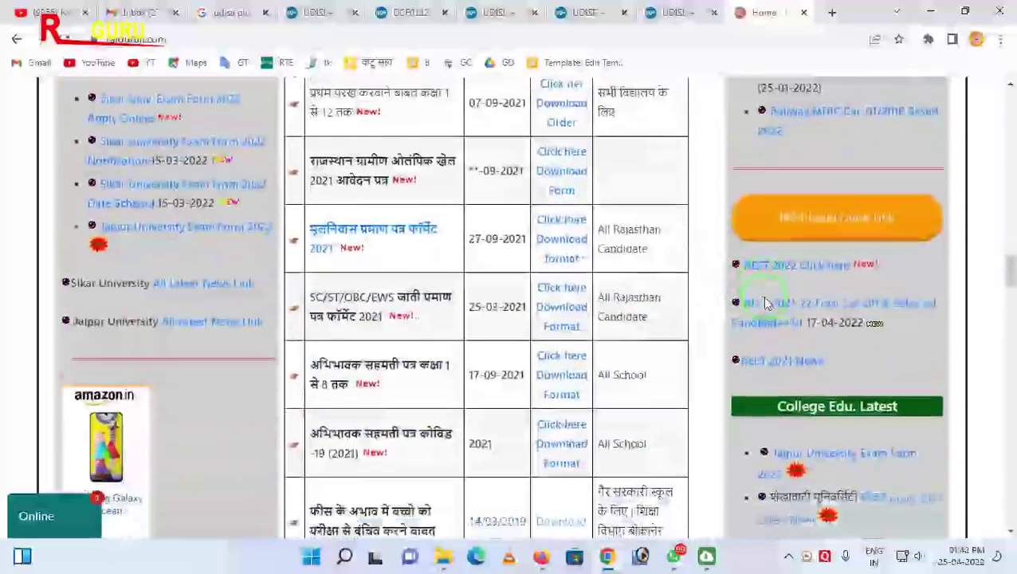
scroll(763, 301, "down", 5)
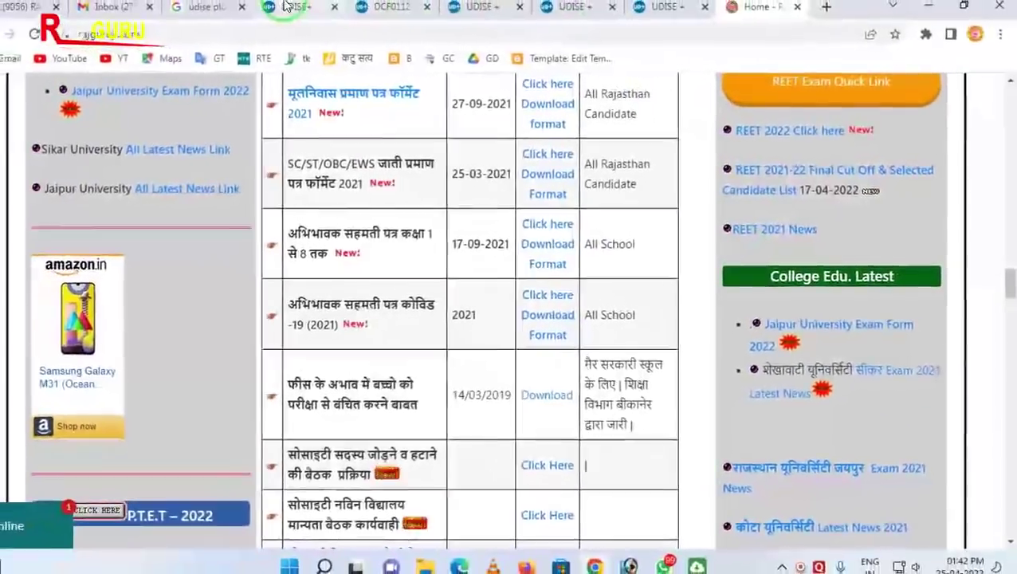
From the UDISE+ home page's login options, open the AY 2021-22 data entry login page for Rajasthan
left_click(307, 10)
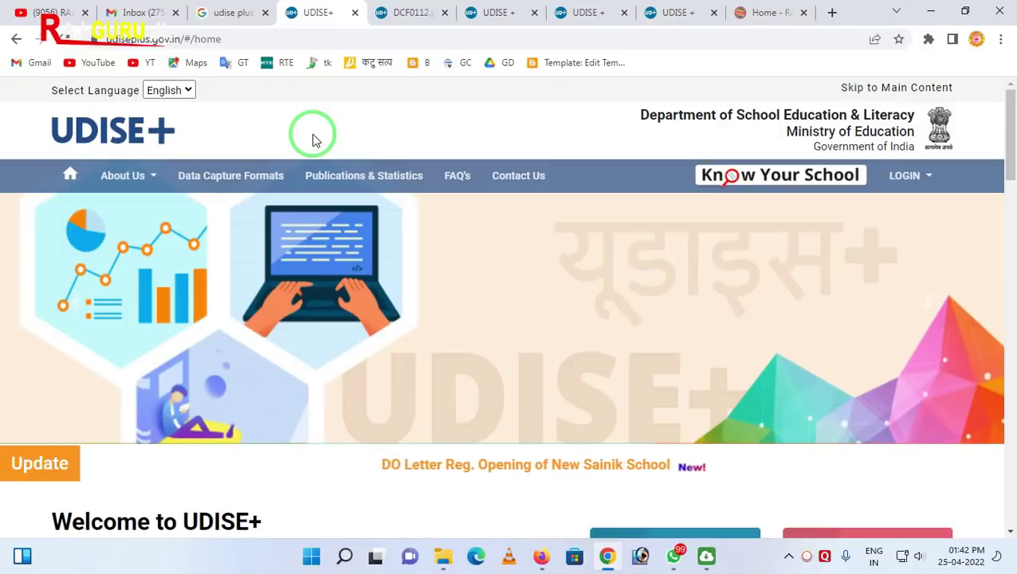
left_click(904, 190)
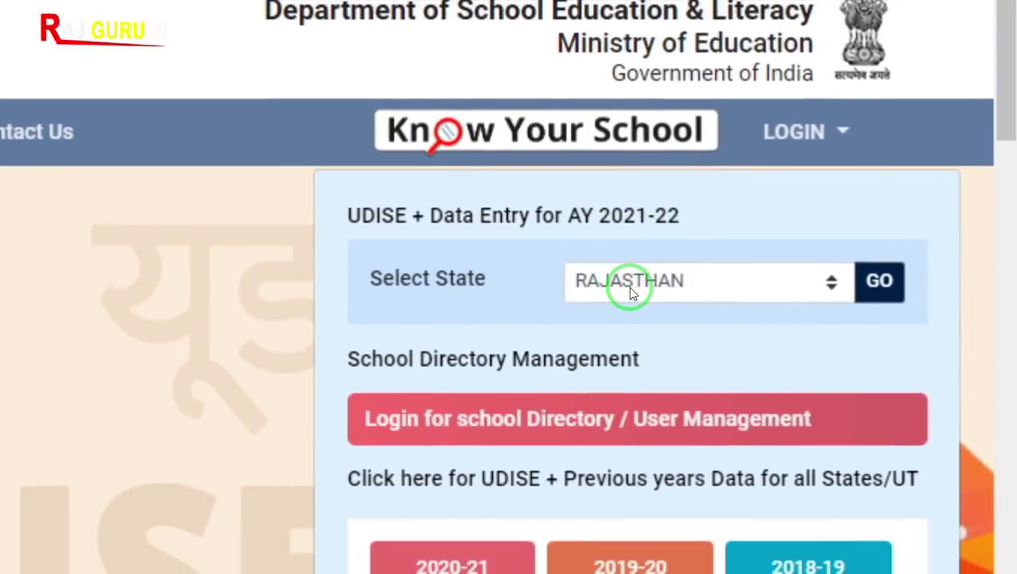
left_click(626, 292)
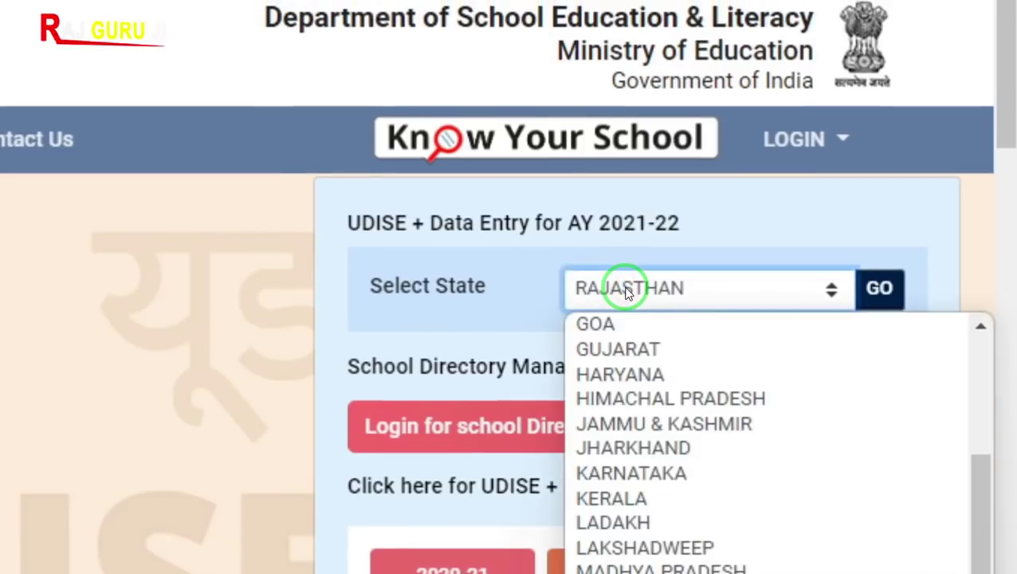
left_click(630, 239)
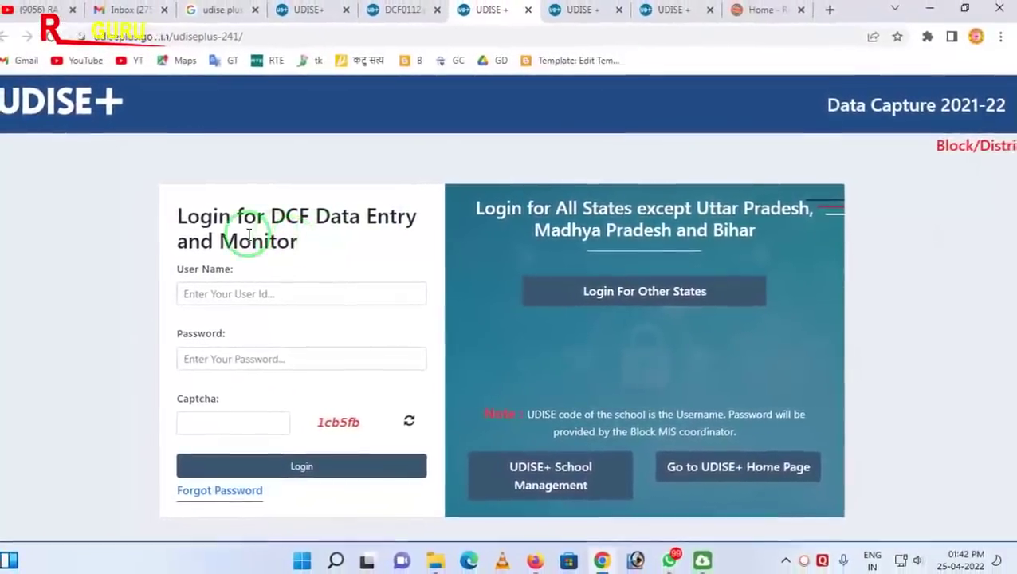
Outline the DCF data entry and other-states login panels with a red rectangle annotation
mouse_move(52, 175)
left_mouse_down()
mouse_move(594, 470)
mouse_move(878, 500)
left_mouse_up()
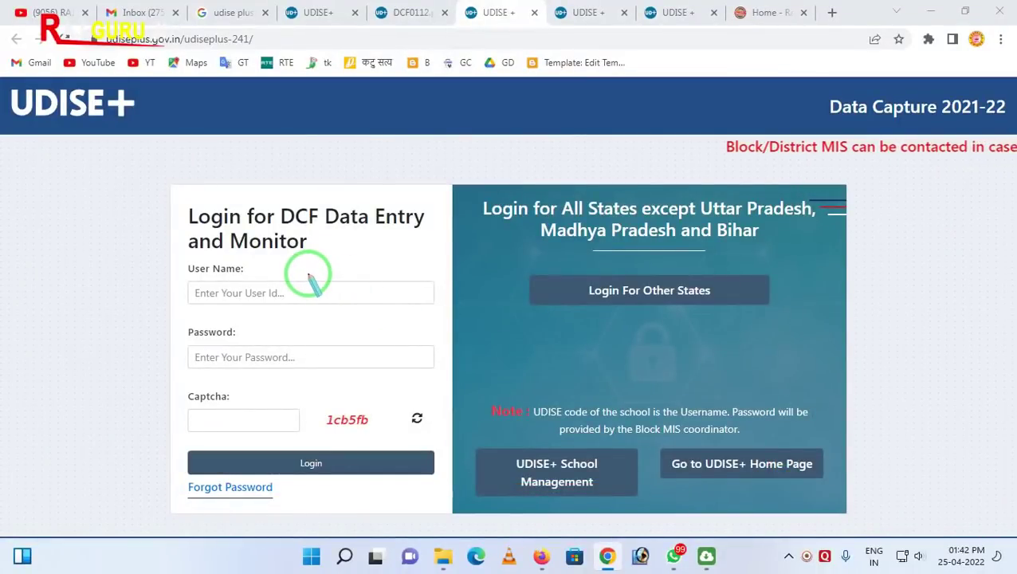
mouse_move(108, 177)
left_mouse_down()
mouse_move(103, 227)
mouse_move(612, 481)
mouse_move(844, 485)
mouse_move(870, 495)
left_mouse_up()
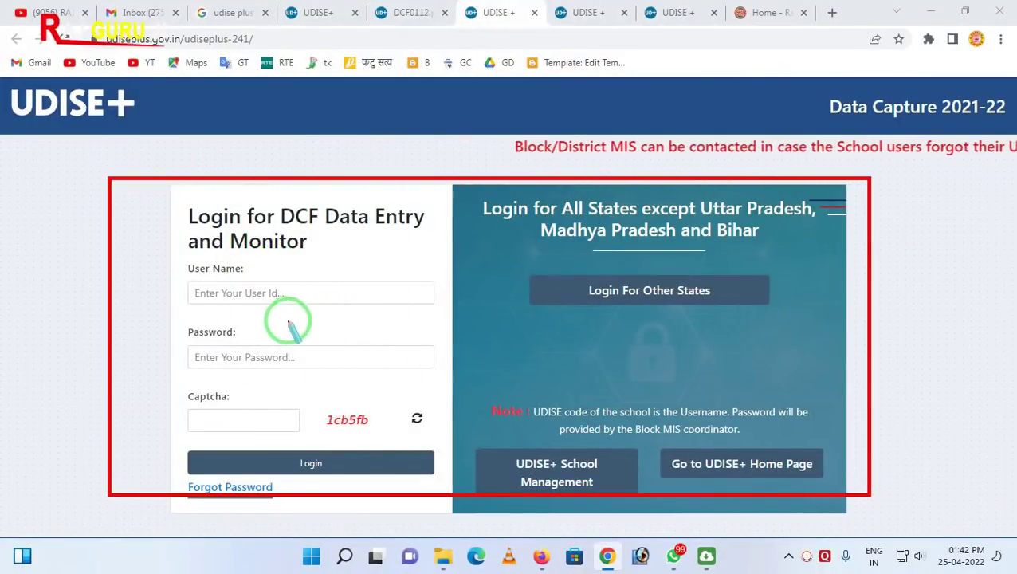
mouse_move(110, 166)
left_mouse_down()
mouse_move(621, 500)
mouse_move(915, 518)
left_mouse_up()
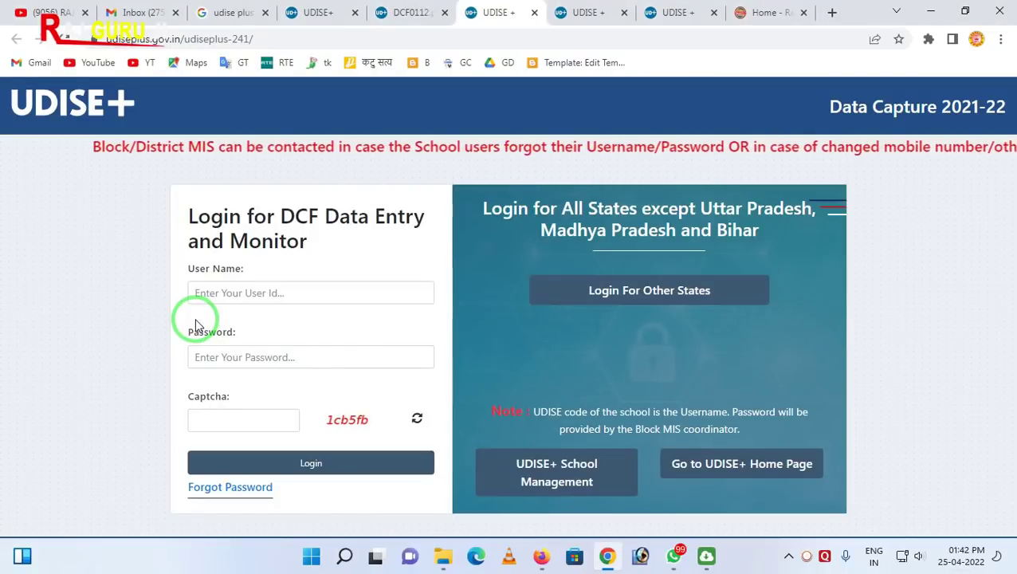
From the UDISE+ home page's login options, open the School Directory and User Management login page
left_click(303, 12)
left_click(886, 182)
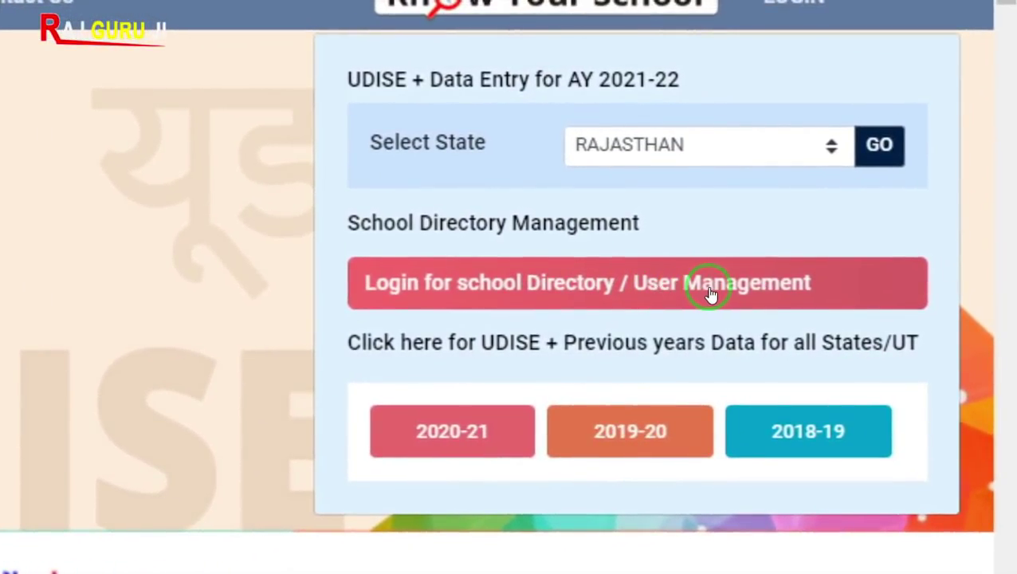
left_click(710, 294)
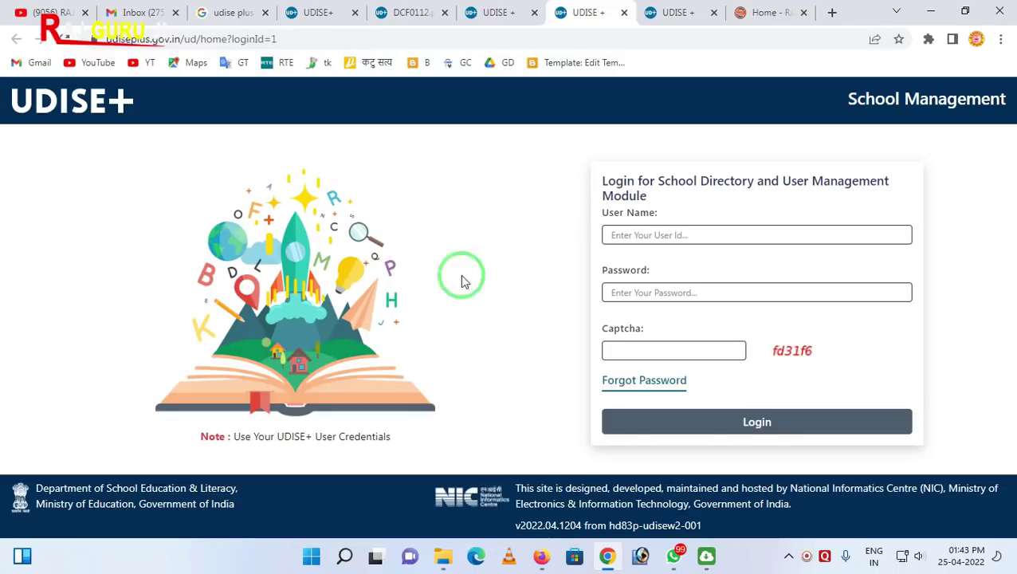
Outline the School Directory and User Management login panel with a rectangle annotation and return to the UDISE+ home page
mouse_move(529, 140)
left_mouse_down()
mouse_move(704, 422)
mouse_move(980, 501)
left_mouse_up()
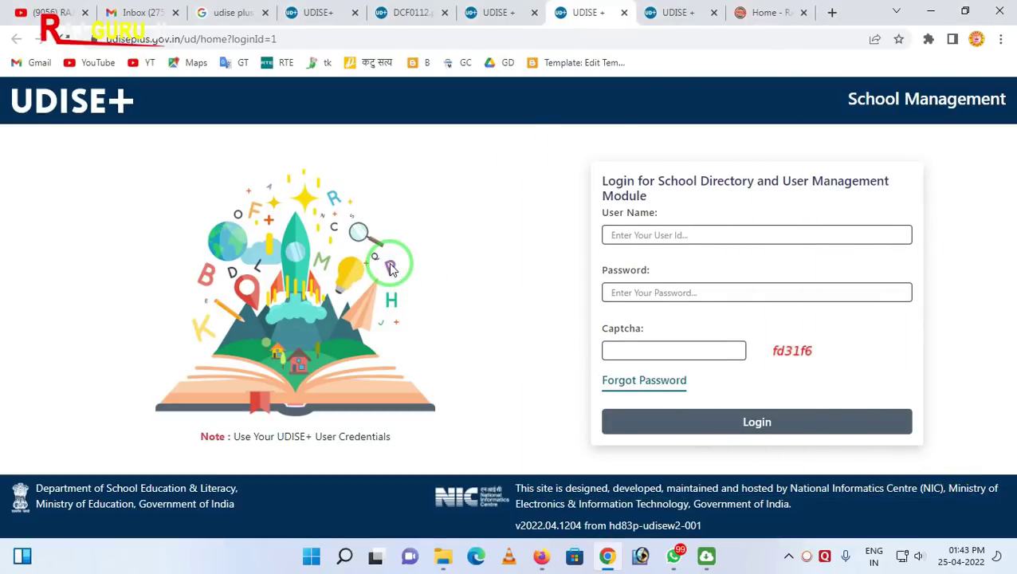
left_click(478, 16)
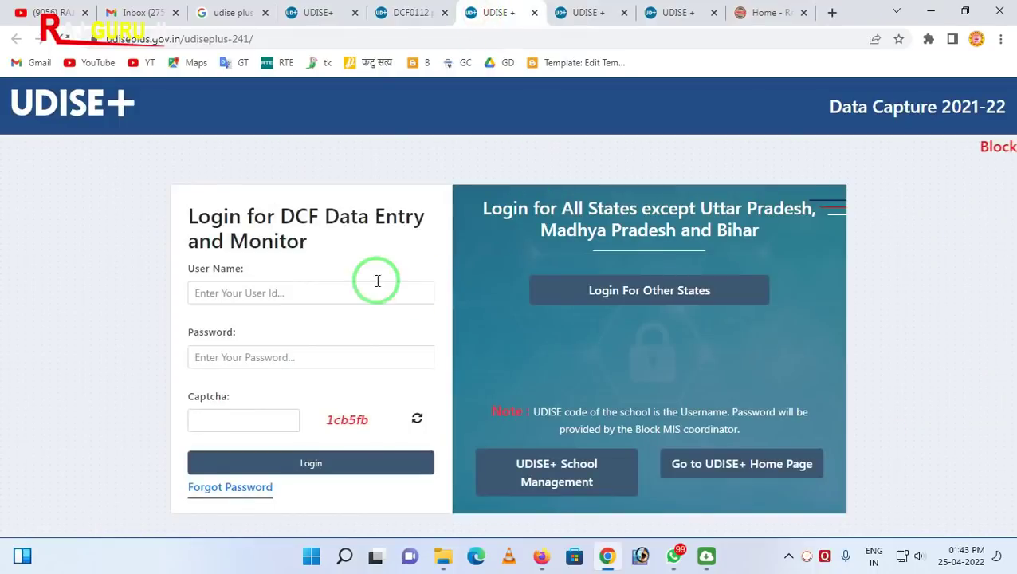
left_click(294, 13)
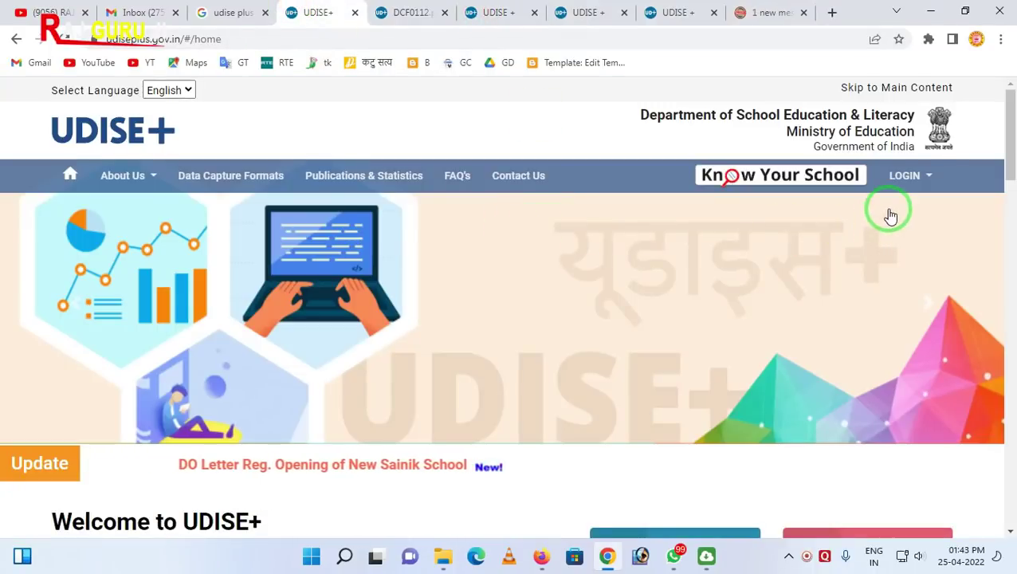
Show the home page's AY 2021-22 data entry login option for Rajasthan and switch to the prefilled DCF data entry login page
left_click(890, 190)
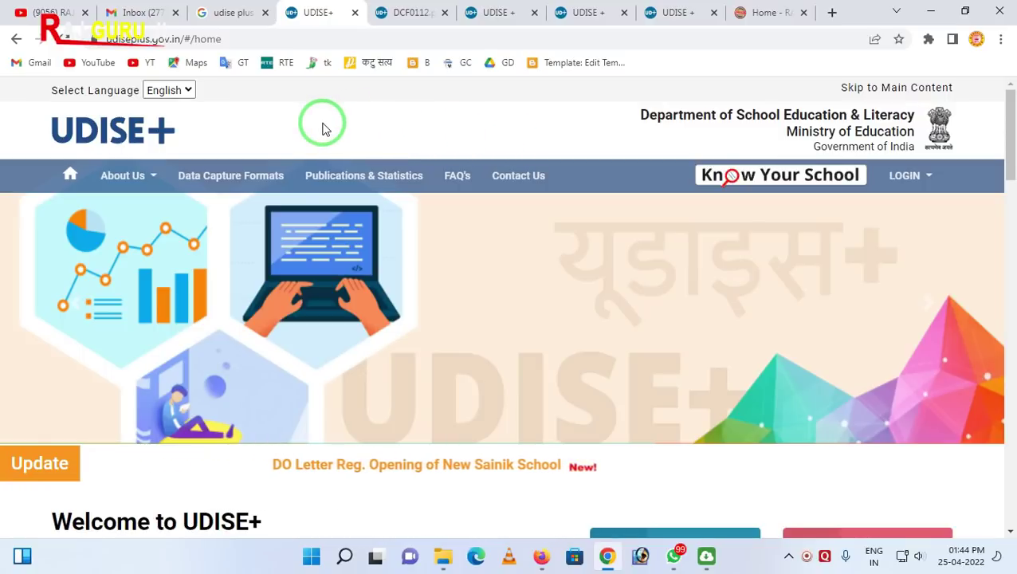
left_click(905, 176)
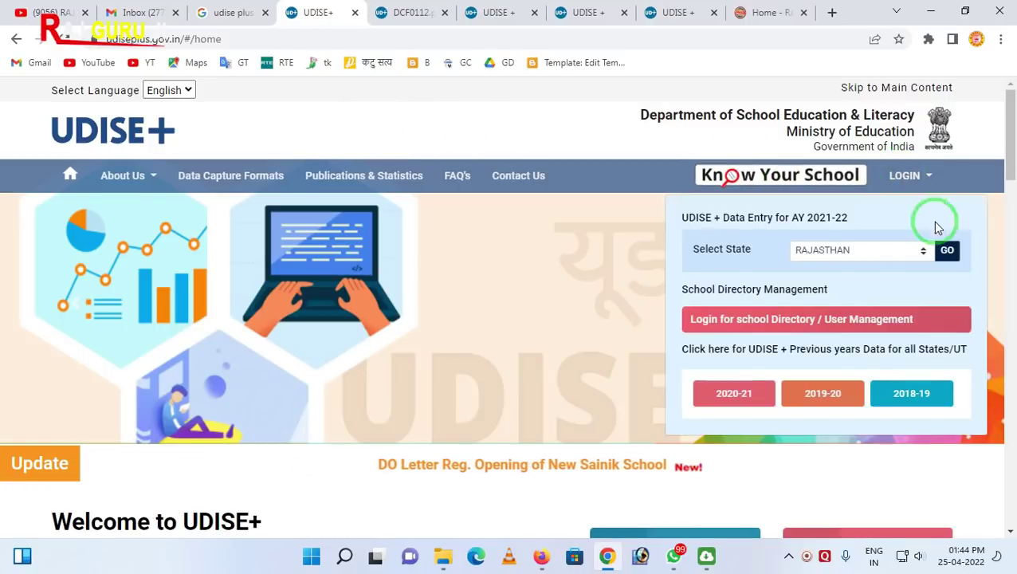
left_click(828, 251)
left_click(770, 217)
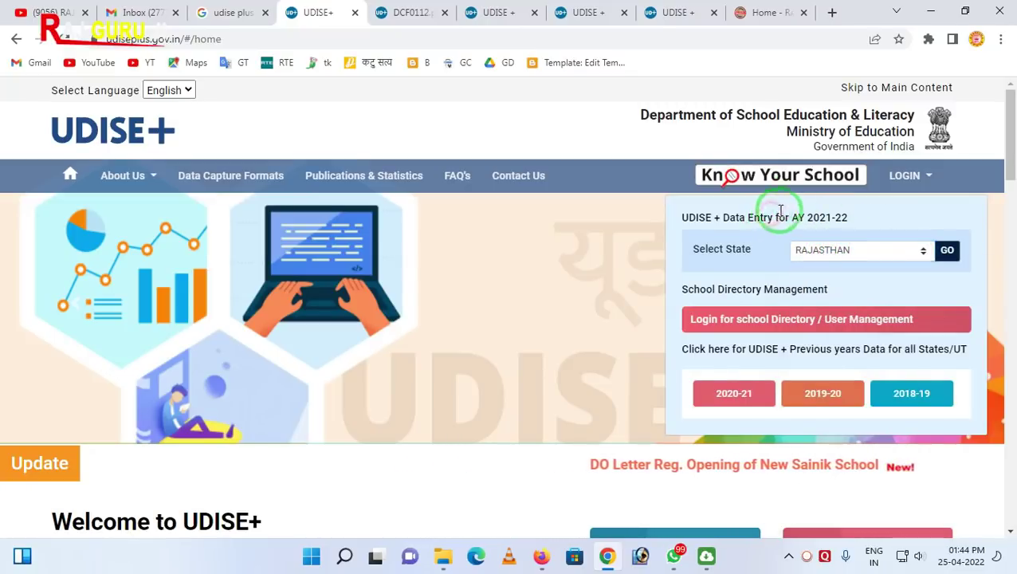
left_click(677, 13)
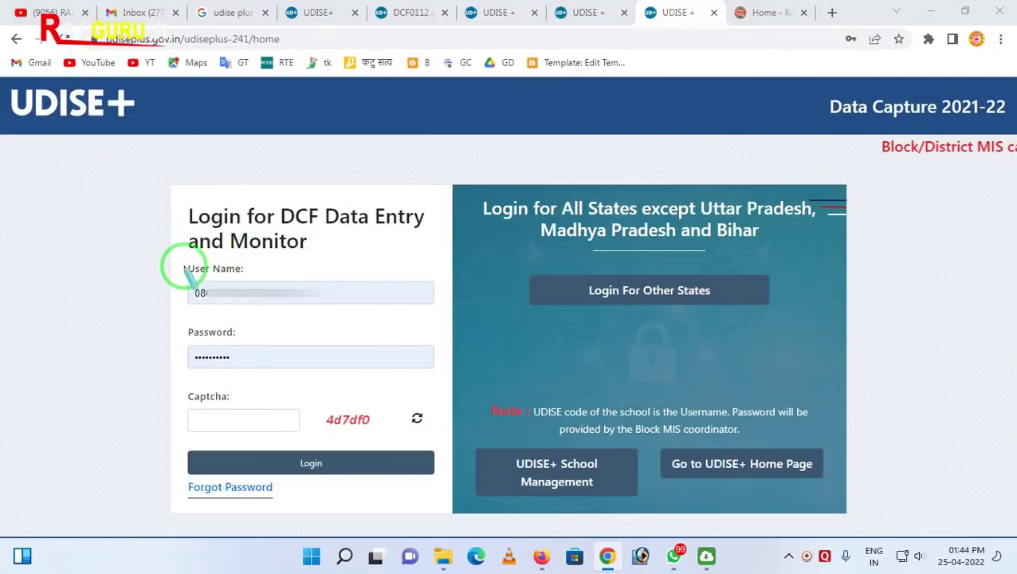
Outline the user name, password and captcha fields of the DCF data entry login with red rectangle annotations
left_click_drag(162, 250, 271, 448)
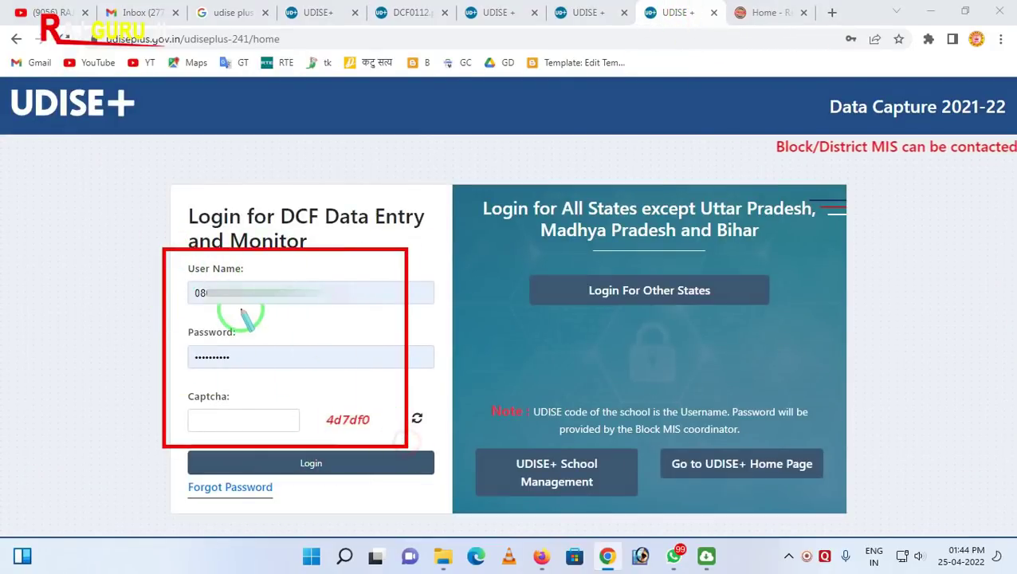
mouse_move(168, 252)
left_mouse_down()
mouse_move(181, 318)
mouse_move(291, 335)
mouse_move(360, 331)
left_mouse_up()
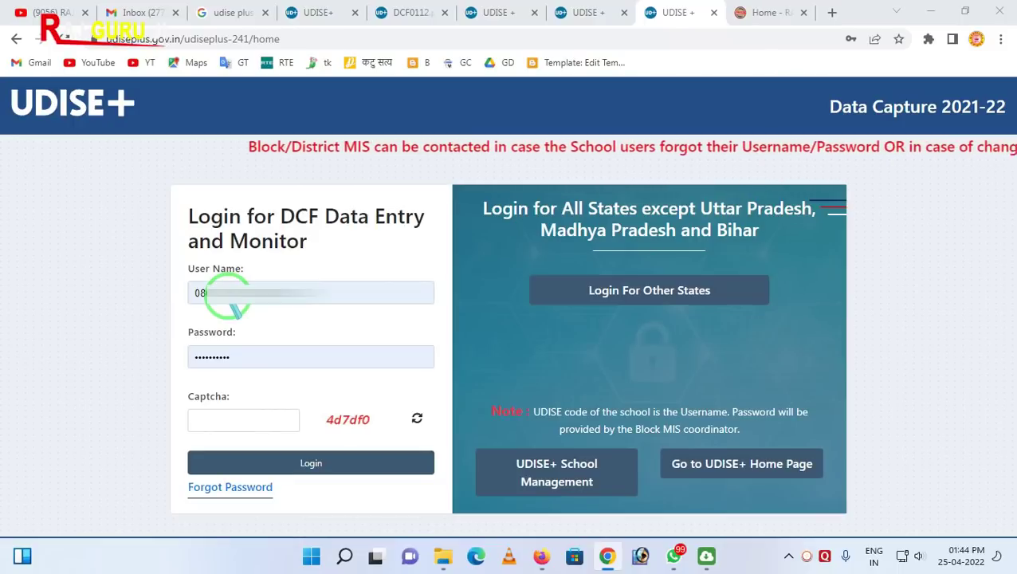
mouse_move(147, 236)
left_mouse_down()
mouse_move(218, 431)
mouse_move(382, 436)
left_mouse_up()
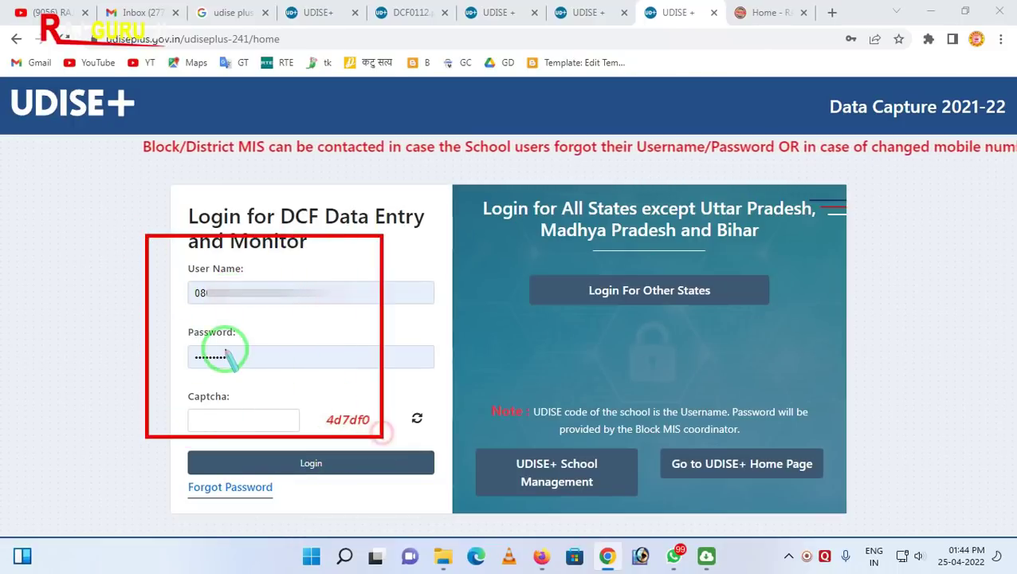
Clear the annotation, fill in the captcha and log in to the DCF data entry account
key("Escape")
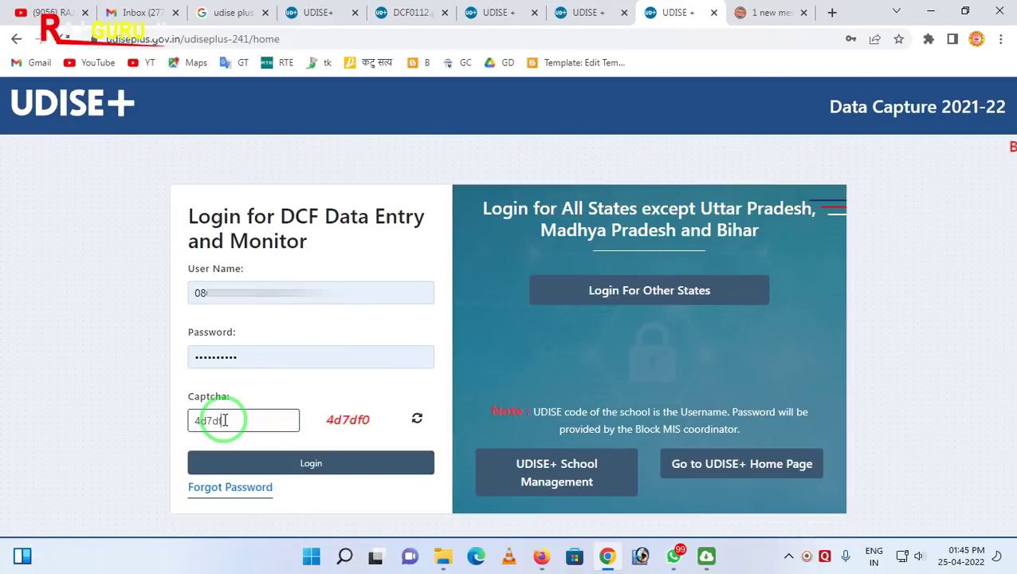
left_click(303, 460)
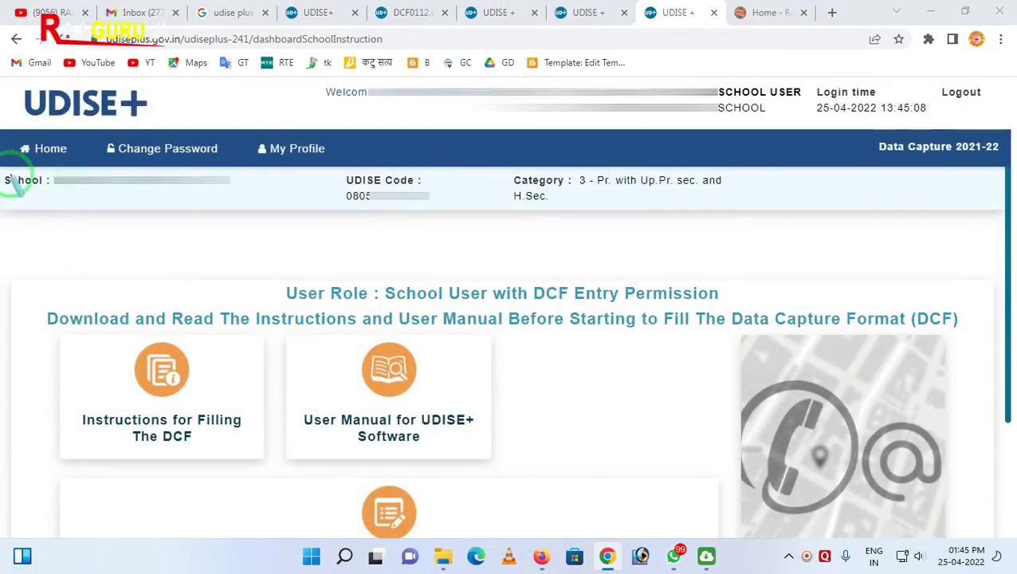
Outline the school details and the Data Capture 2021-22 label on the school dashboard with rectangle annotations, and clear them
mouse_move(1, 157)
left_mouse_down()
mouse_move(48, 233)
mouse_move(249, 234)
left_mouse_up()
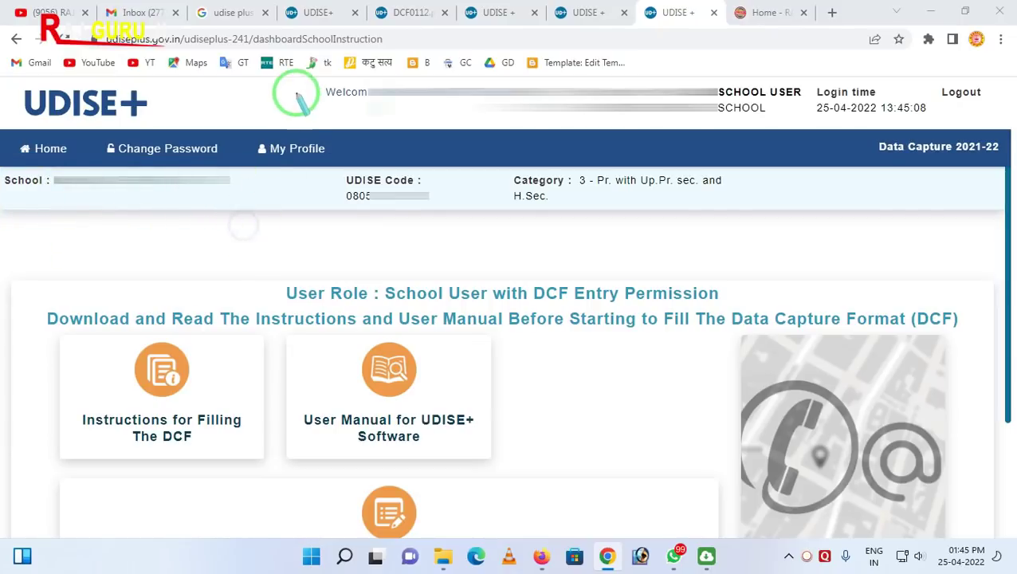
mouse_move(295, 90)
left_mouse_down()
mouse_move(557, 209)
mouse_move(894, 207)
left_mouse_up()
right_click(427, 175)
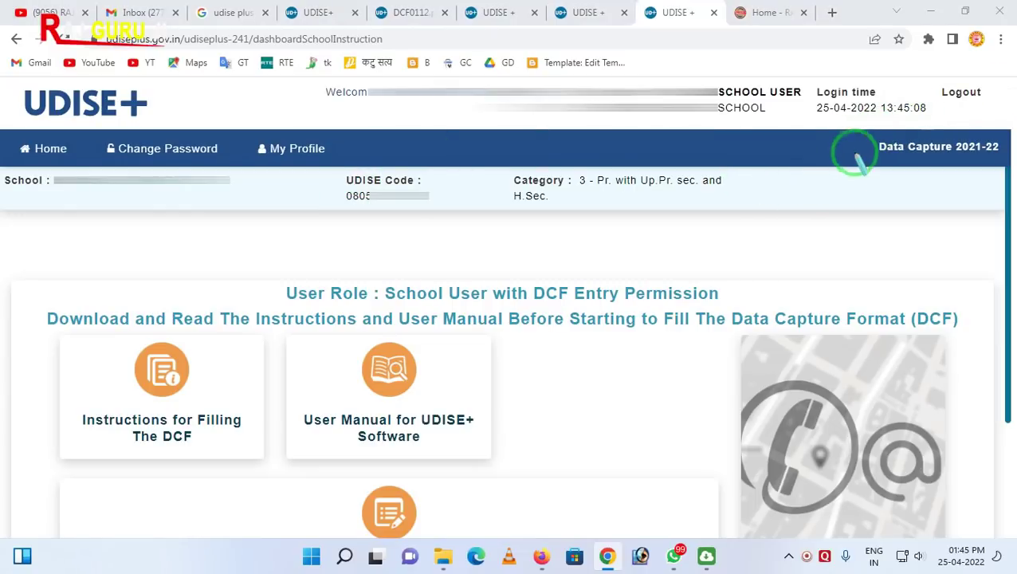
mouse_move(858, 129)
left_mouse_down()
mouse_move(918, 163)
mouse_move(995, 164)
left_mouse_up()
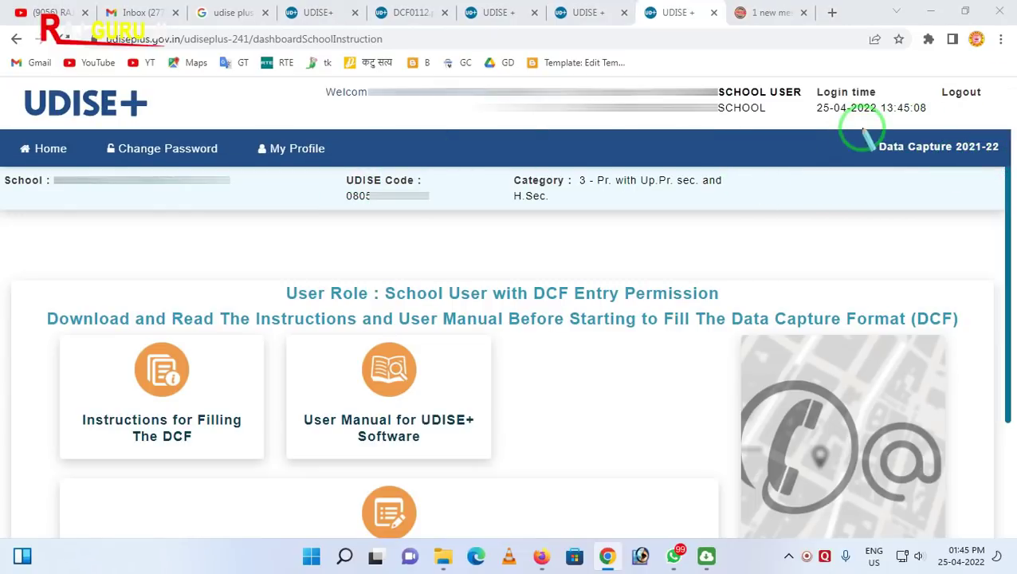
left_click_drag(860, 128, 1012, 192)
left_click(714, 155)
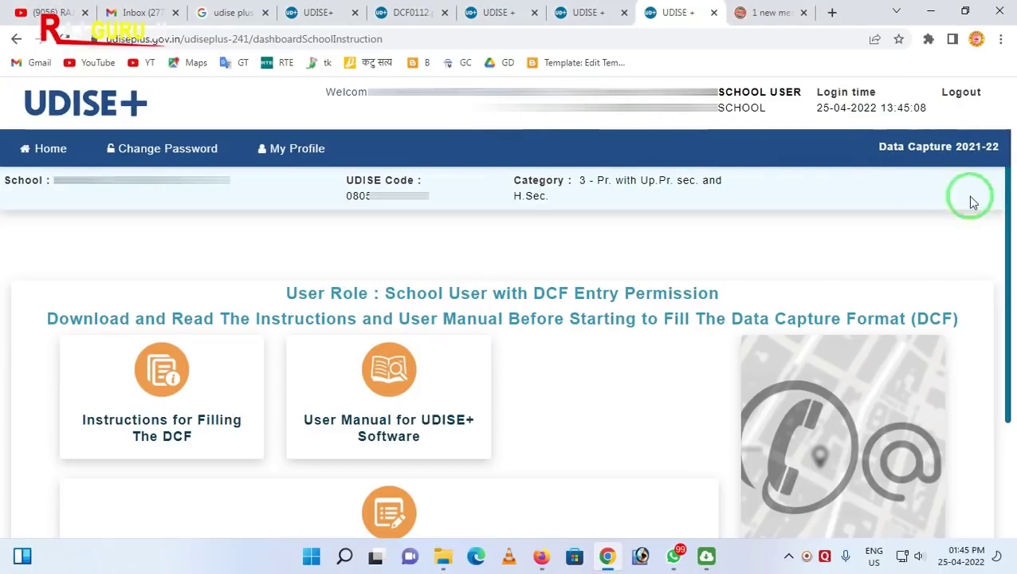
Outline the Block MIS and District MIS contact options on the dashboard with red rectangle annotations
scroll(825, 239, "down", 2)
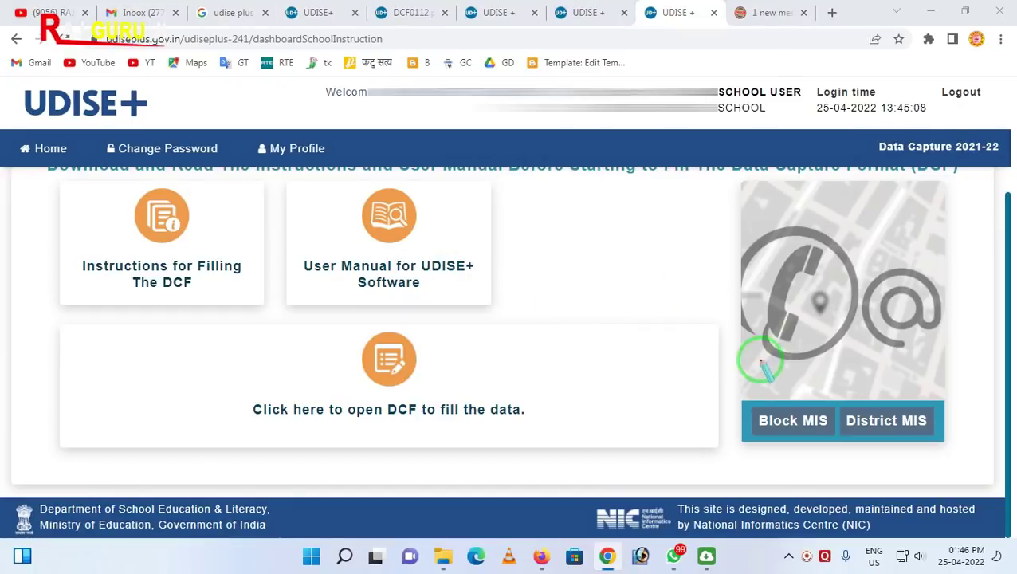
mouse_move(707, 332)
left_mouse_down()
mouse_move(708, 401)
mouse_move(859, 470)
mouse_move(962, 469)
left_mouse_up()
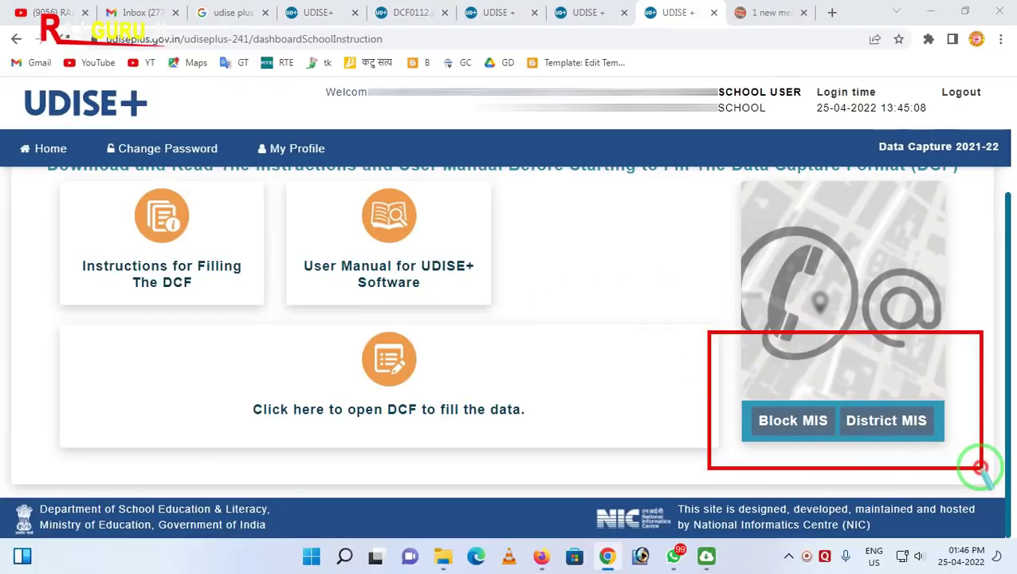
mouse_move(679, 350)
left_mouse_down()
mouse_move(886, 481)
mouse_move(996, 480)
left_mouse_up()
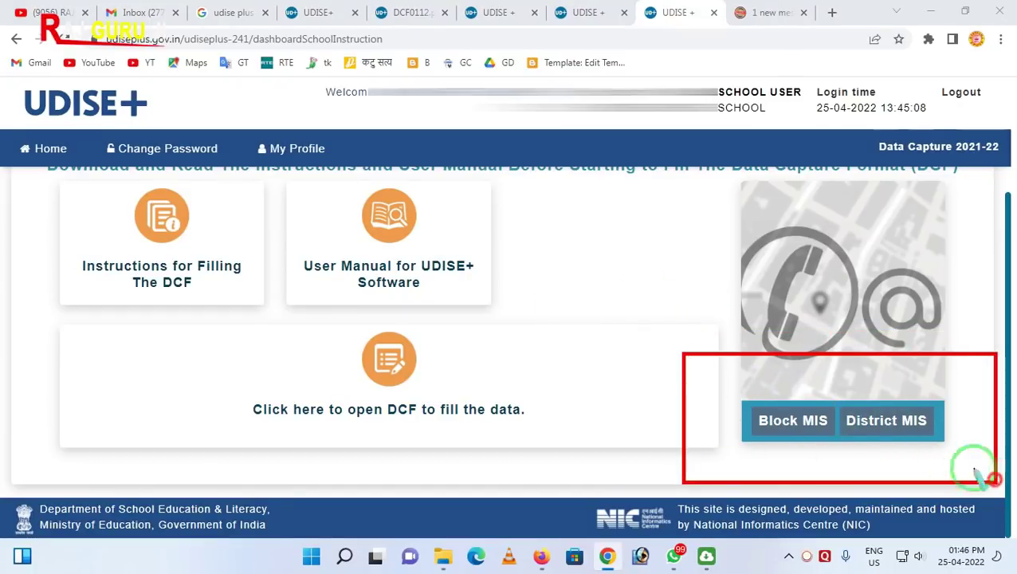
mouse_move(726, 374)
left_mouse_down()
mouse_move(810, 454)
mouse_move(733, 379)
left_mouse_up()
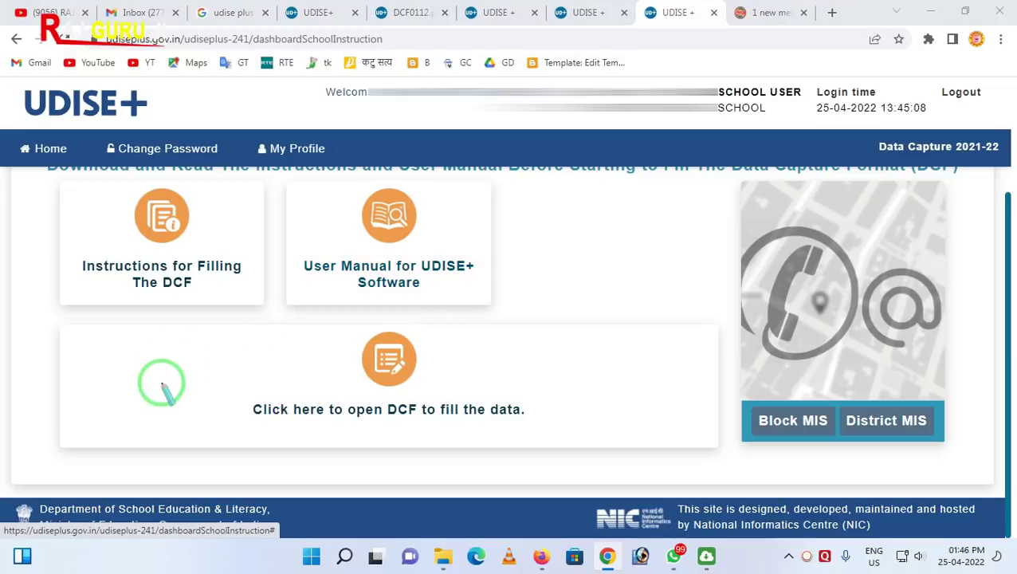
Outline the dashboard card for opening the DCF to fill the data with red rectangle annotations
mouse_move(230, 312)
left_mouse_down()
mouse_move(230, 373)
mouse_move(587, 453)
left_mouse_up()
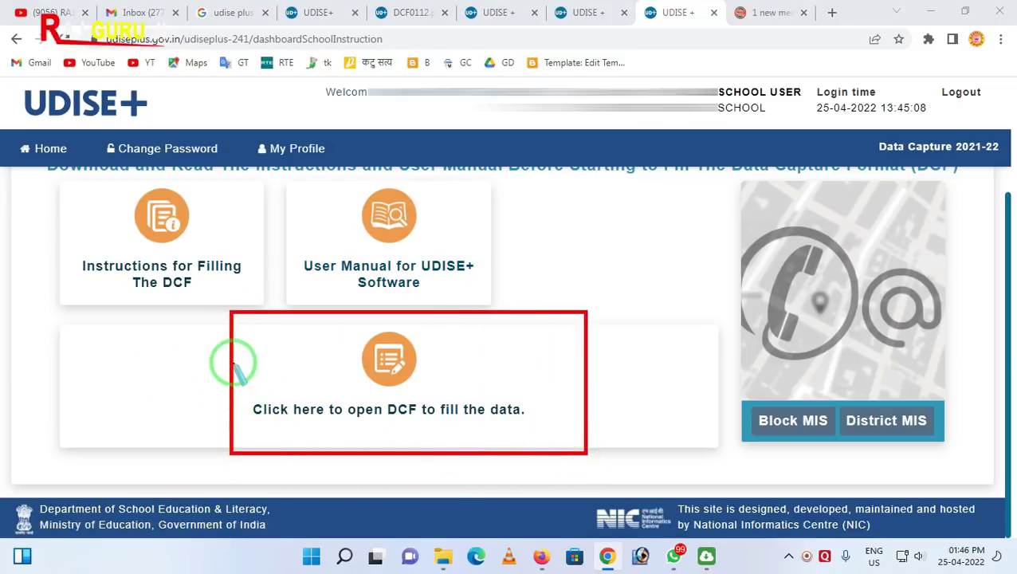
mouse_move(232, 363)
left_mouse_down()
mouse_move(413, 438)
mouse_move(550, 444)
left_mouse_up()
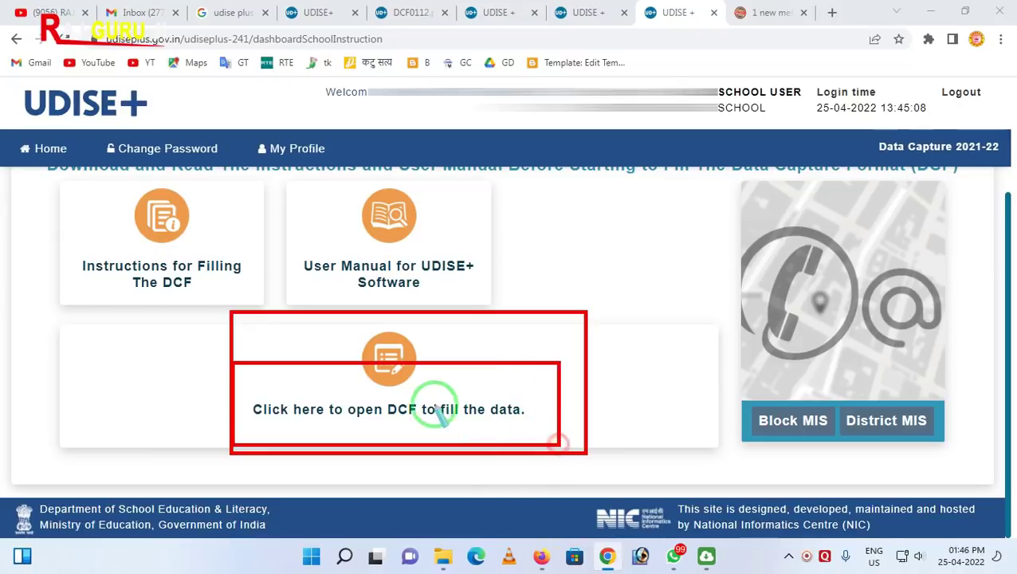
mouse_move(261, 322)
left_mouse_down()
mouse_move(448, 465)
mouse_move(486, 464)
left_mouse_up()
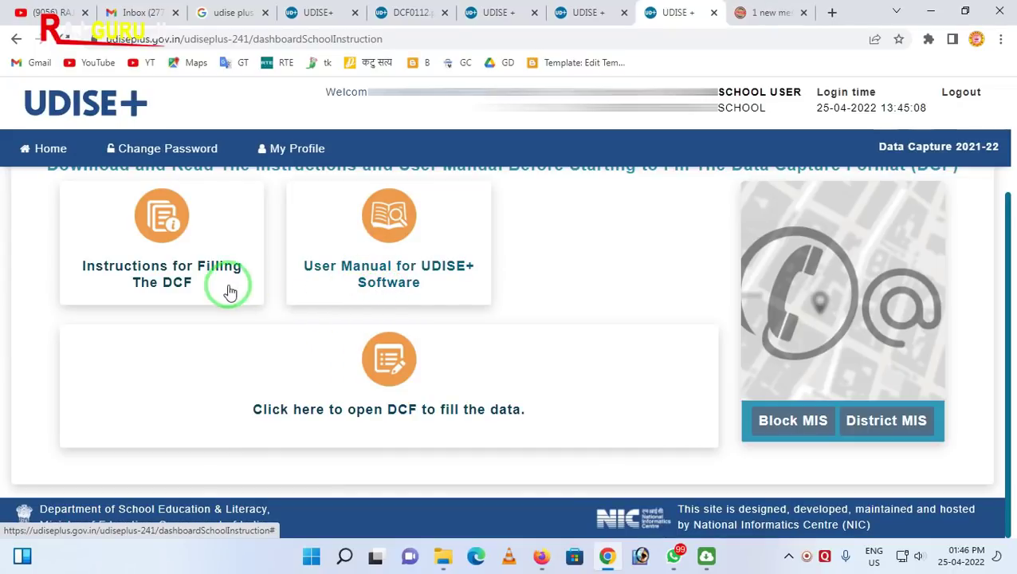
Open the DCF for data filling and accept the Important Notes
left_click(396, 380)
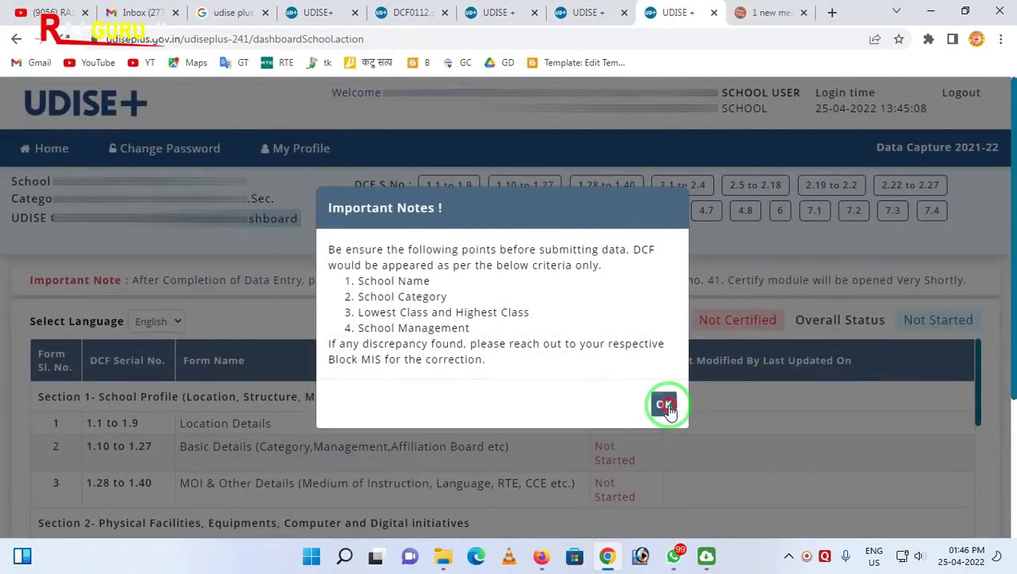
left_click(666, 406)
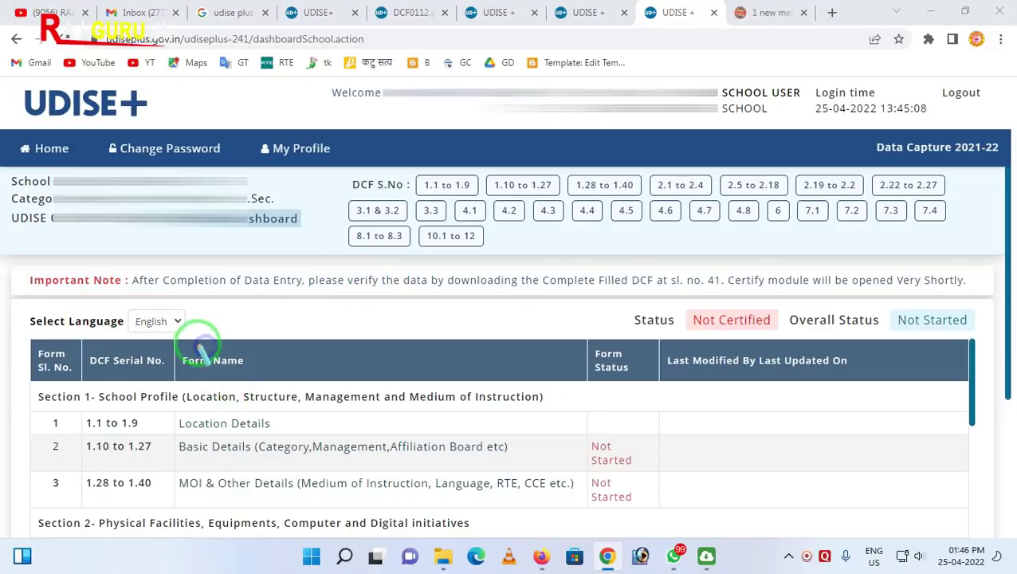
Outline the DCF form table, then switch the page language to Hindi and back to English
left_click(177, 323)
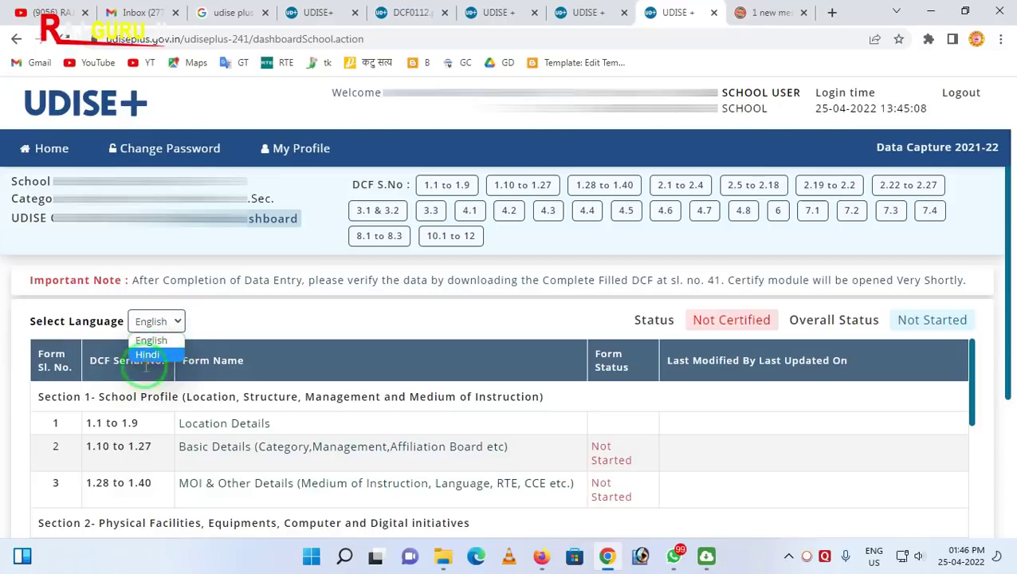
left_click(220, 335)
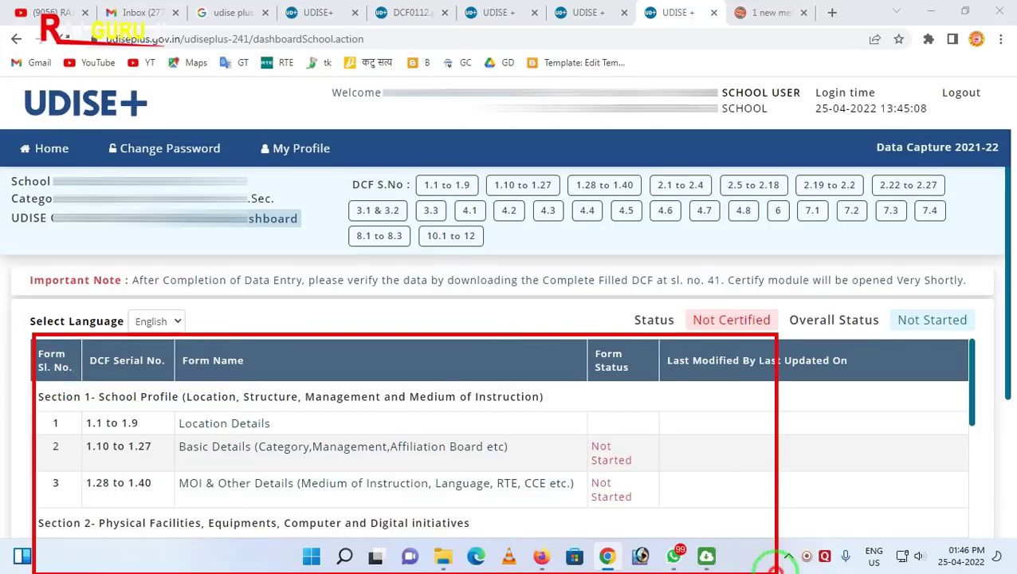
left_click(170, 323)
left_click(147, 356)
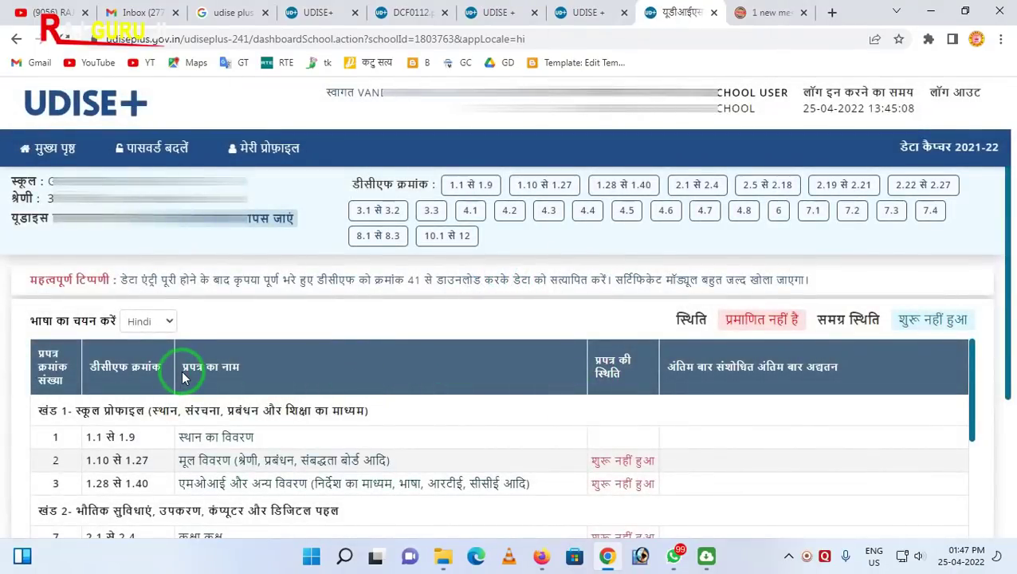
left_click(169, 326)
left_click(145, 344)
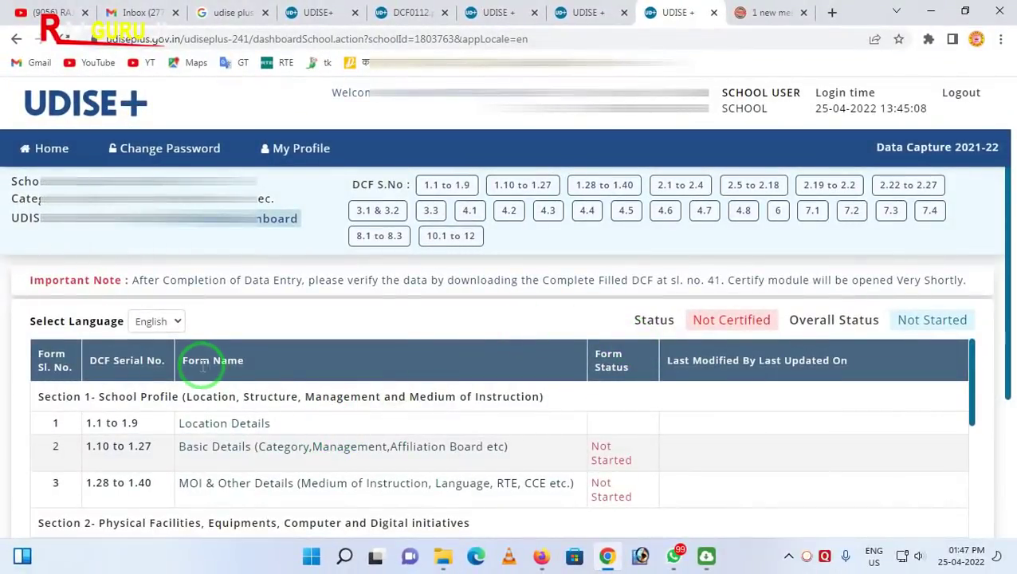
Browse the DCF form list from the School Profile section to Comparison and Certify Data, checking each form's name and status
scroll(203, 367, "down", 2)
scroll(187, 426, "up", 2)
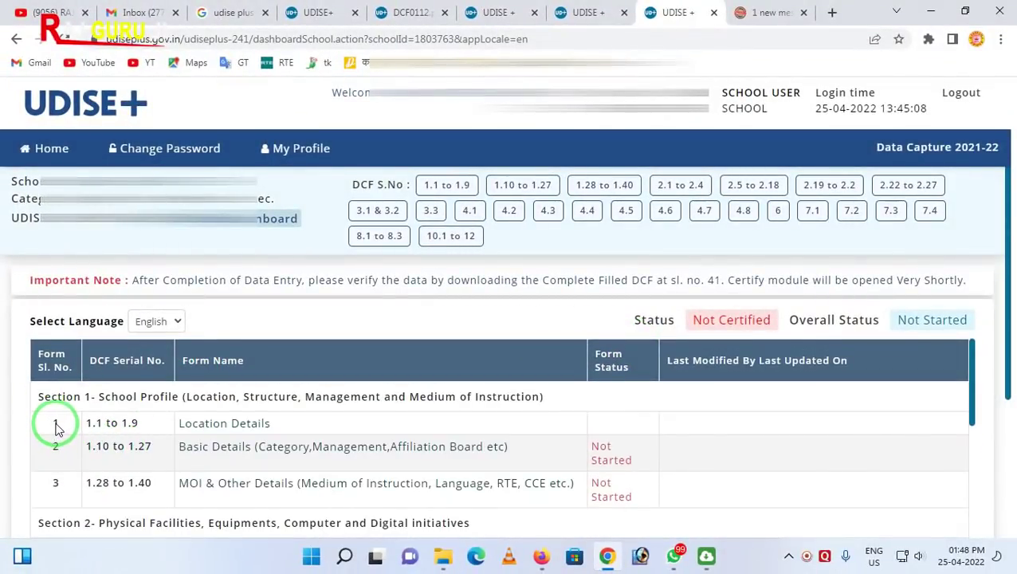
scroll(56, 429, "down", 15)
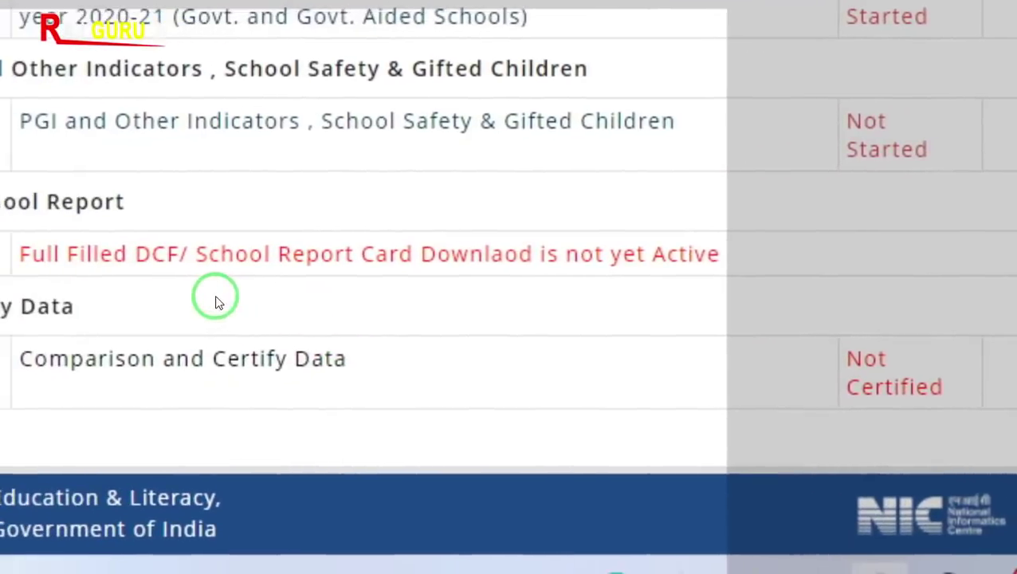
scroll(311, 288, "up", 10)
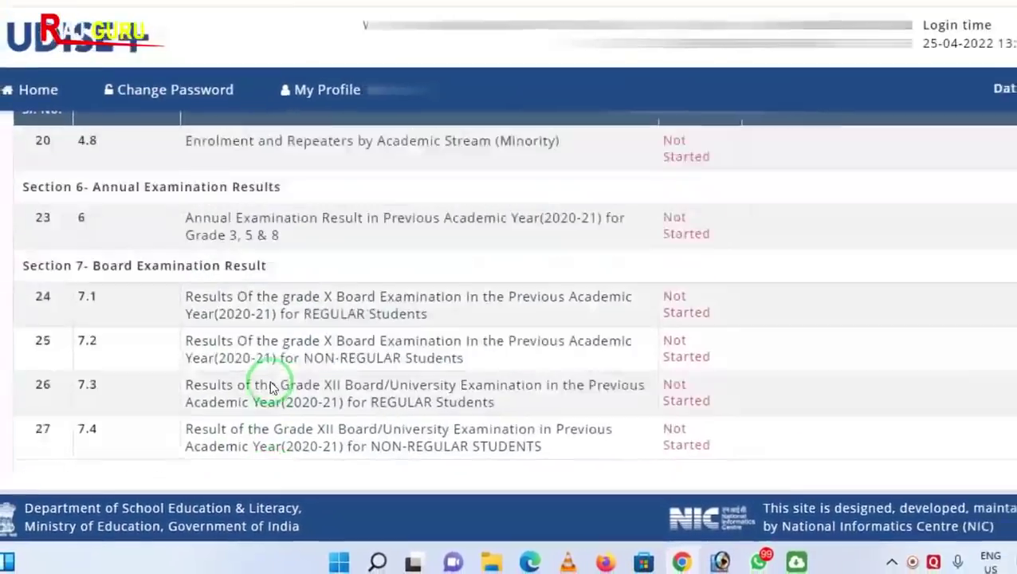
scroll(263, 396, "up", 5)
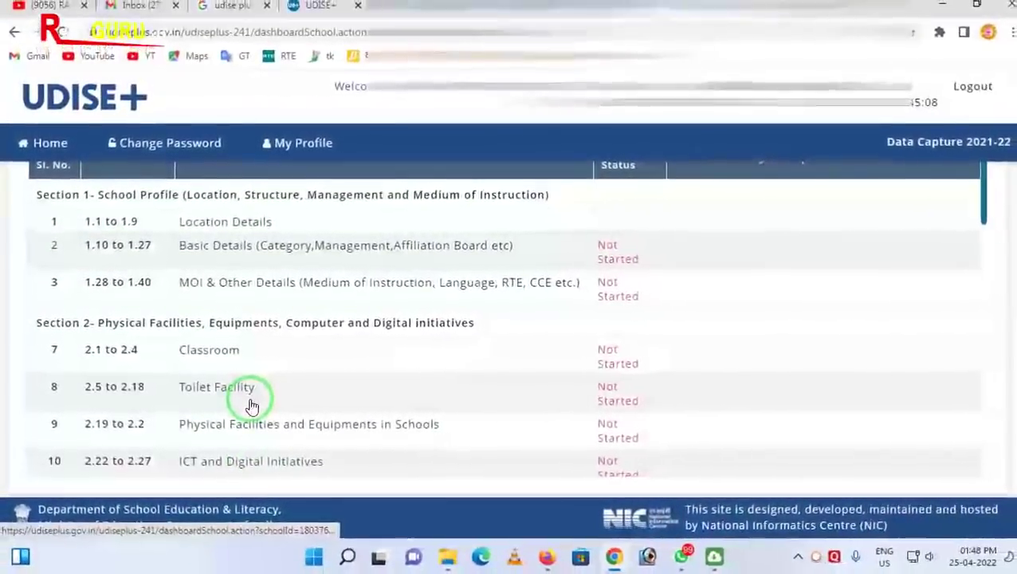
scroll(252, 406, "up", 4)
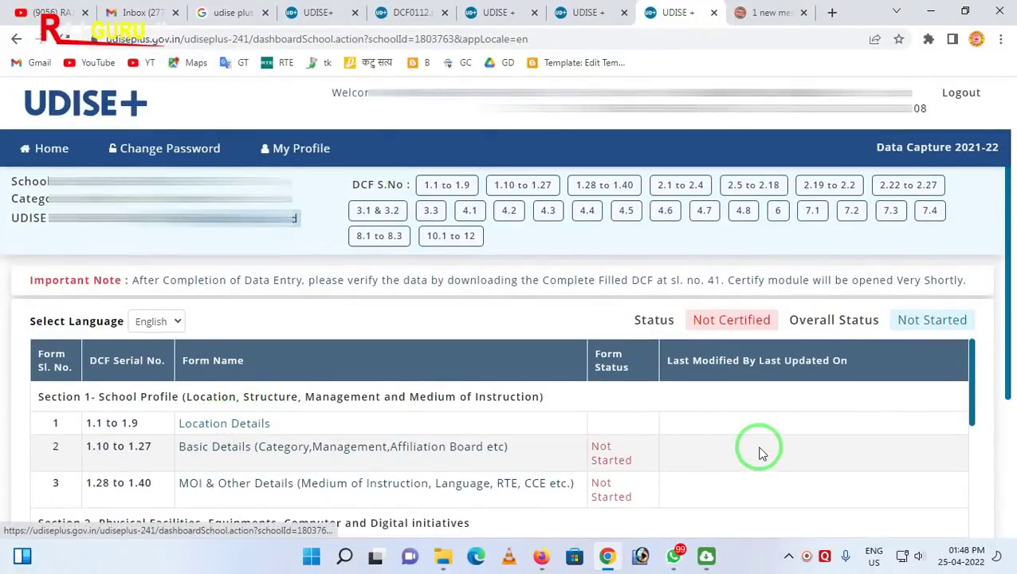
scroll(631, 447, "down", 2)
scroll(625, 454, "up", 1)
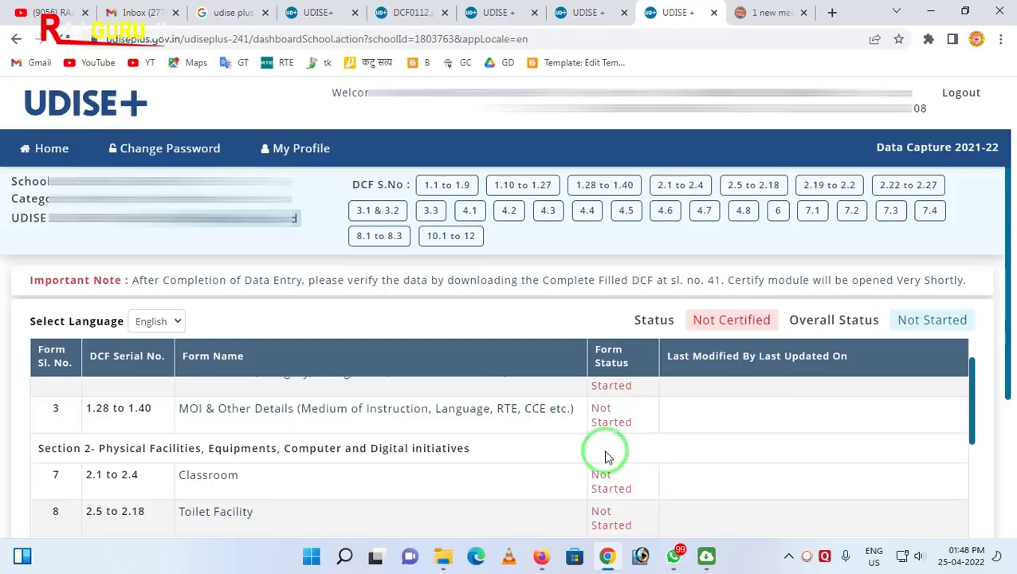
Outline the Form Status column of the DCF table with red rectangles while checking the forms in Sections 1 to 4
mouse_move(554, 376)
left_mouse_down()
mouse_move(650, 518)
mouse_move(742, 525)
left_mouse_up()
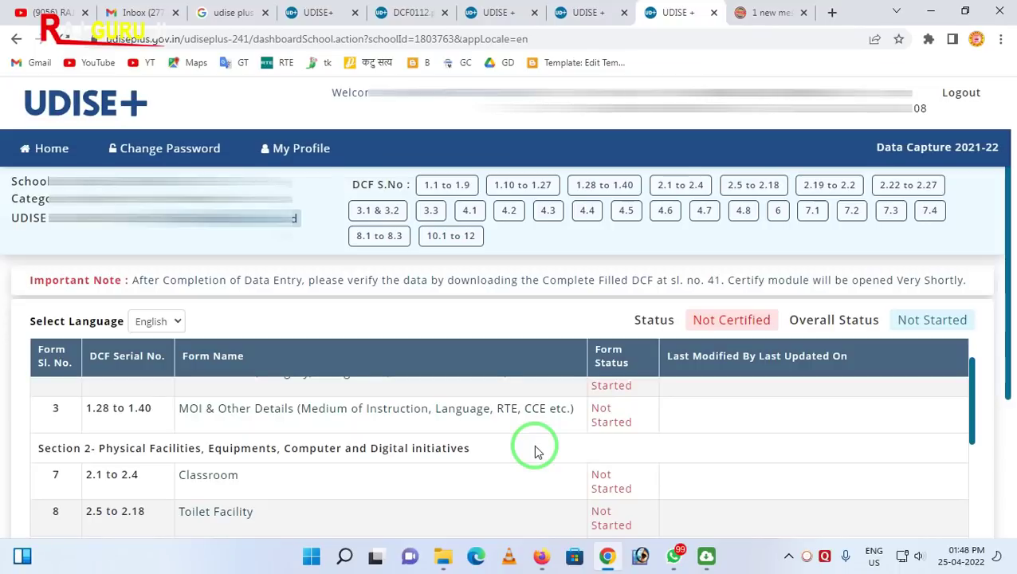
scroll(316, 390, "down", 4)
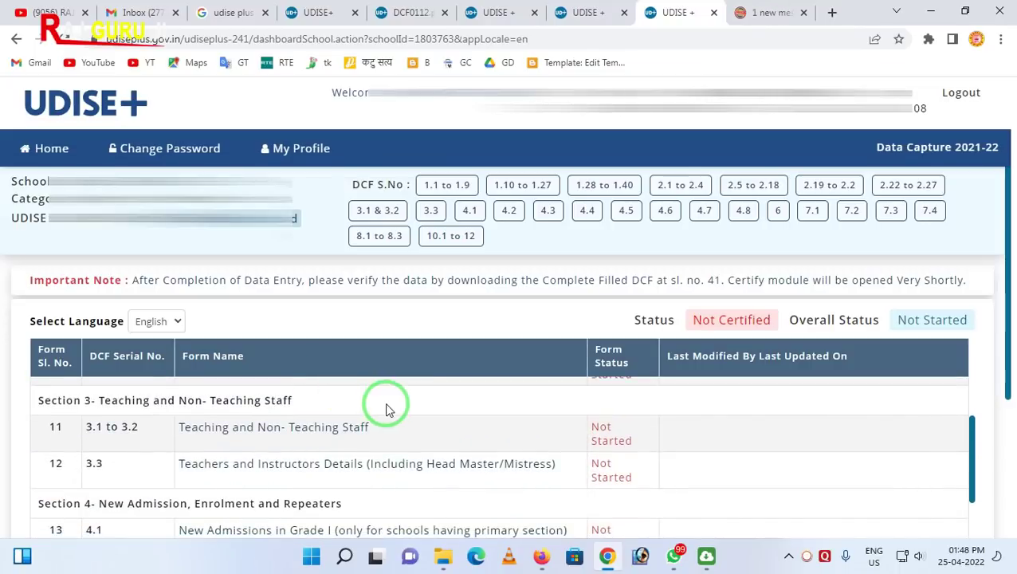
scroll(425, 413, "up", 6)
scroll(600, 440, "down", 2)
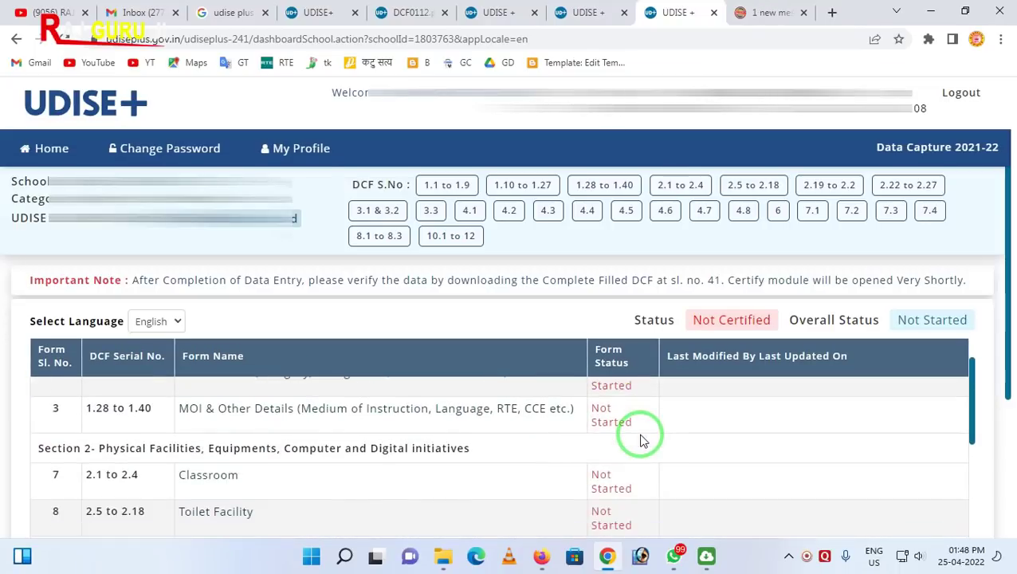
key("ctrl+alt+d")
mouse_move(550, 346)
left_mouse_down()
mouse_move(649, 520)
mouse_move(760, 535)
left_mouse_up()
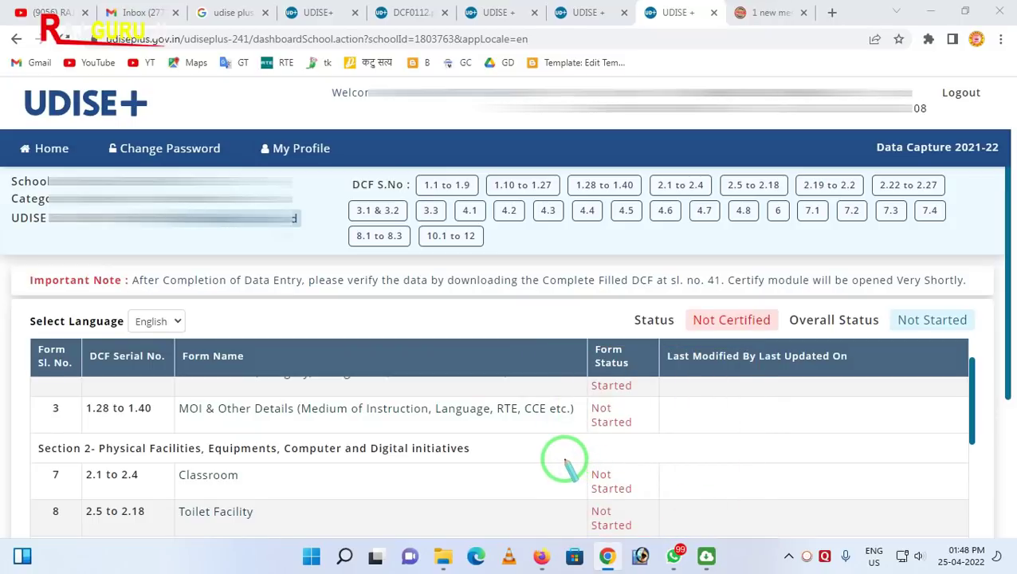
key("Escape")
scroll(624, 438, "down", 2)
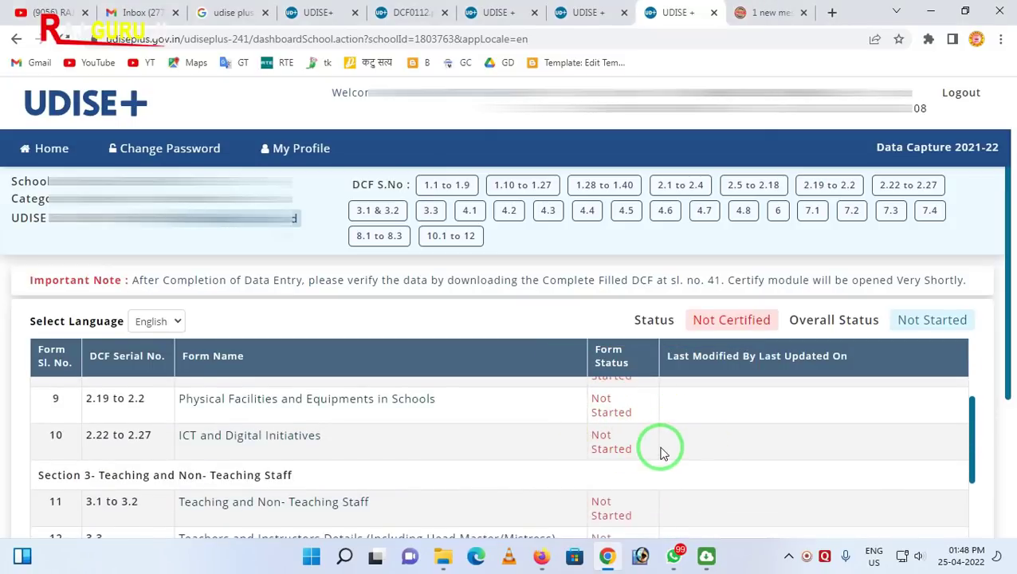
scroll(659, 453, "up", 4)
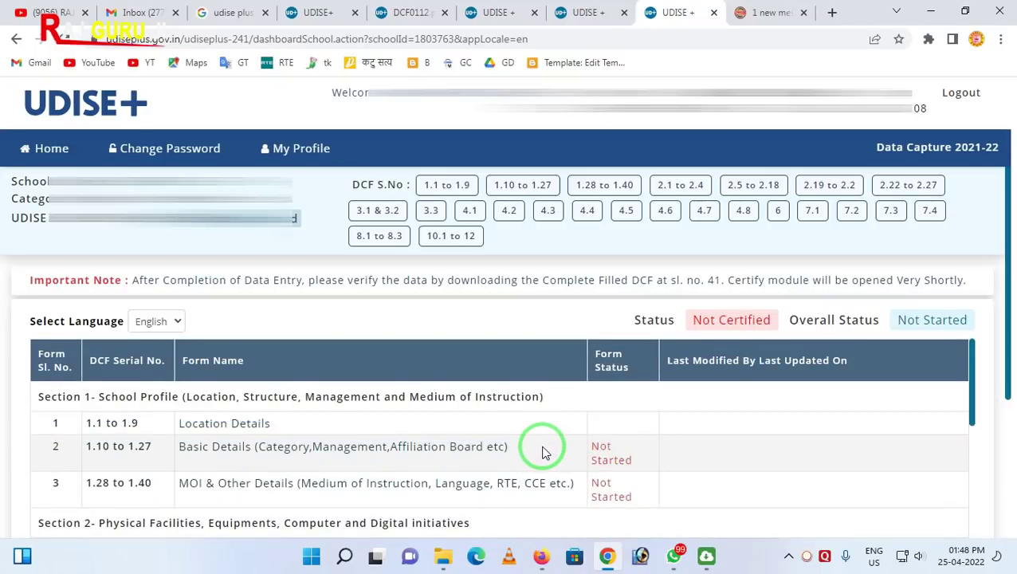
Outline the DCF S.No shortcuts, from 1.1 to 1.9 through 10.1 to 12, with a red rectangle and clear the annotations
key("ctrl+shift+d")
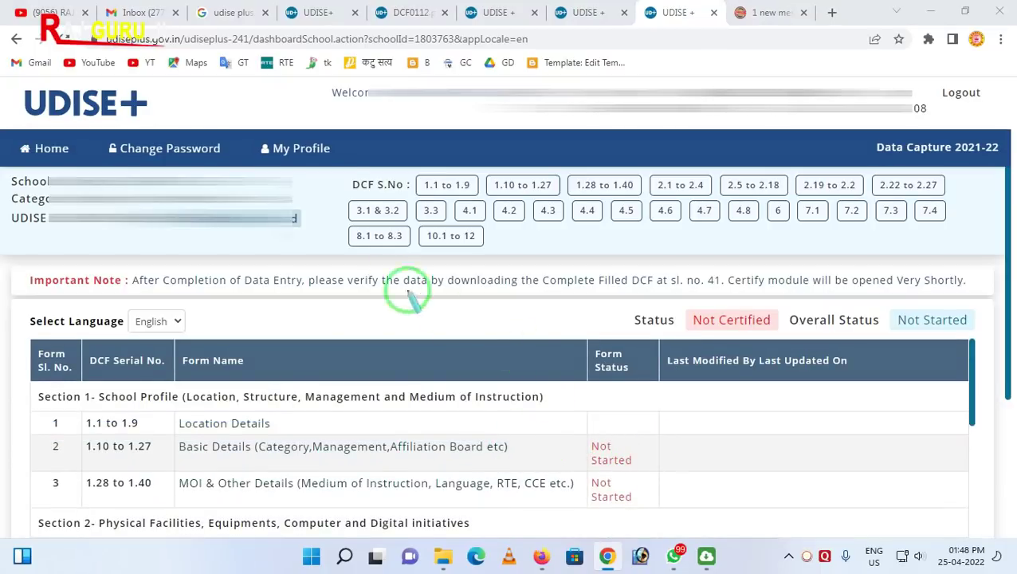
mouse_move(322, 160)
left_mouse_down()
mouse_move(669, 276)
mouse_move(963, 273)
left_mouse_up()
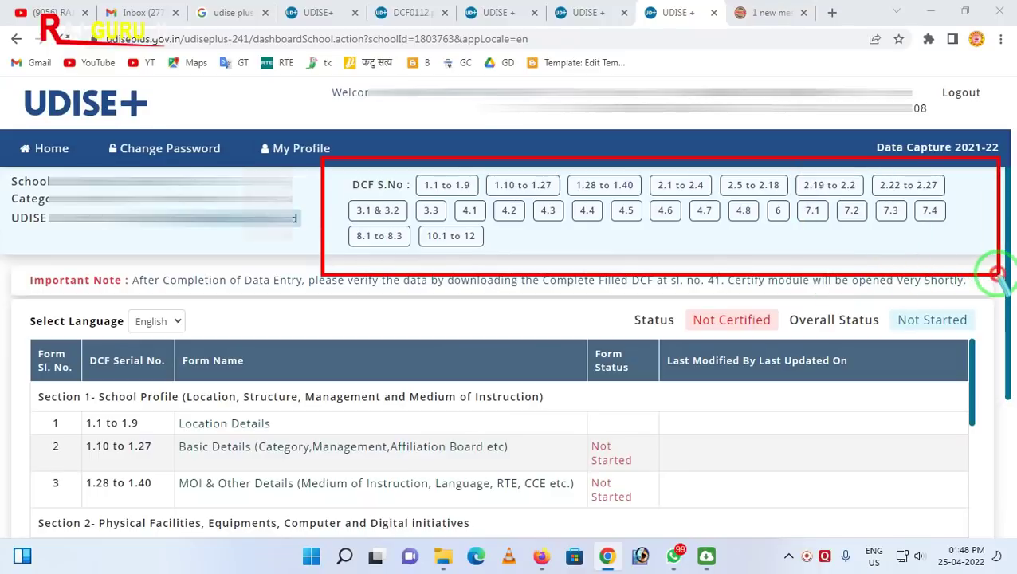
left_click(611, 226)
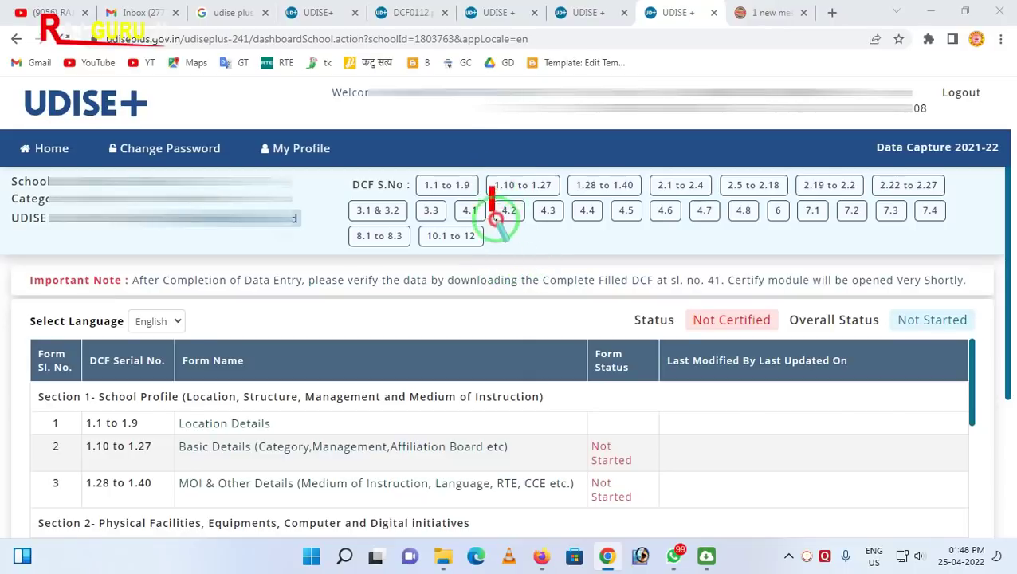
mouse_move(495, 219)
left_mouse_down()
mouse_move(683, 249)
mouse_move(827, 249)
left_mouse_up()
left_click(773, 236)
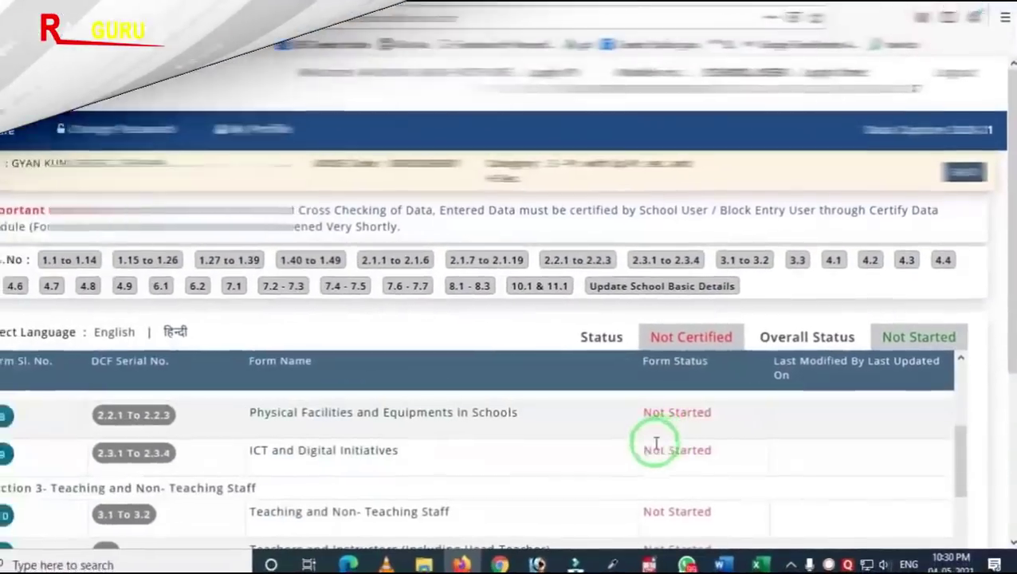
Browse the rest of the form list down to the Download DCF and School Report section, checking form names and statuses
scroll(647, 449, "down", 10)
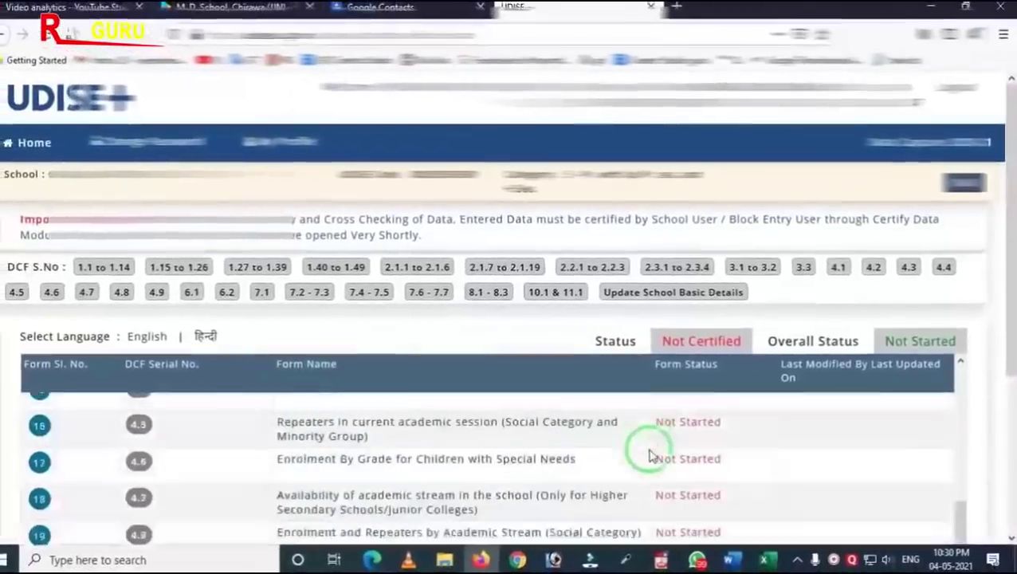
scroll(635, 464, "down", 10)
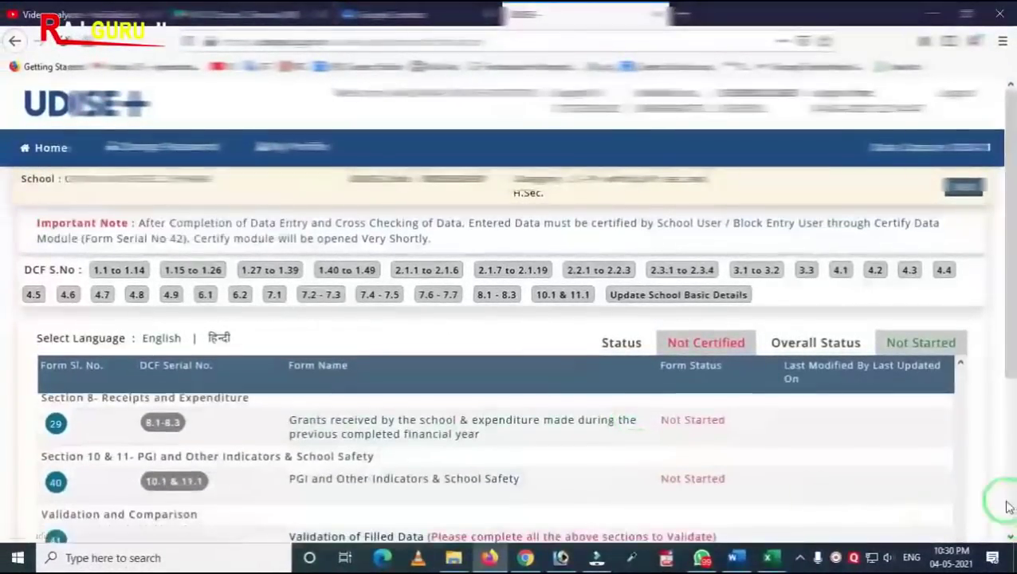
scroll(998, 499, "down", 3)
scroll(1002, 494, "up", 3)
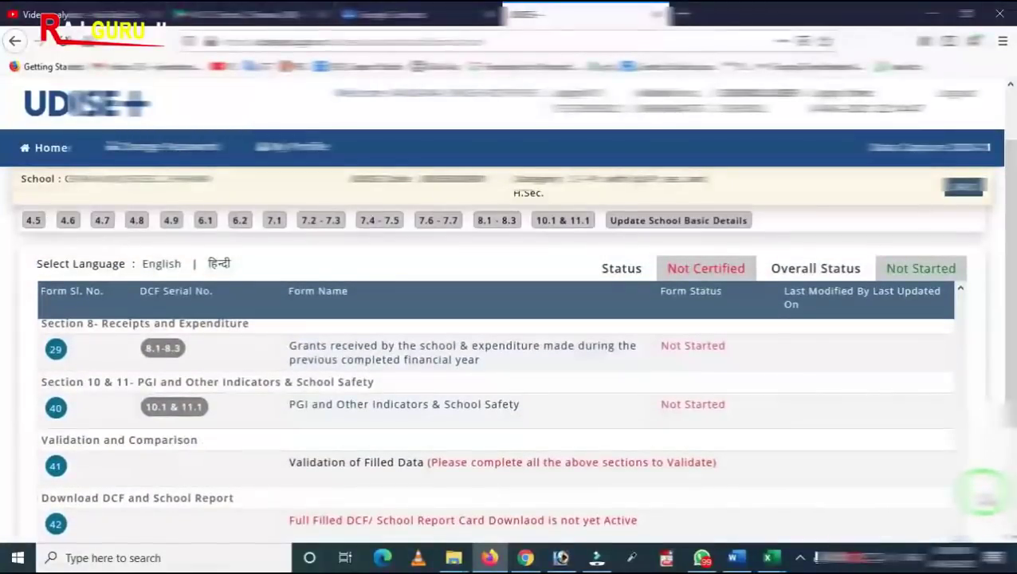
Switch to the Chrome window with the completed DCF and examine form statuses from School Profile through the enrolment section
left_click(526, 559)
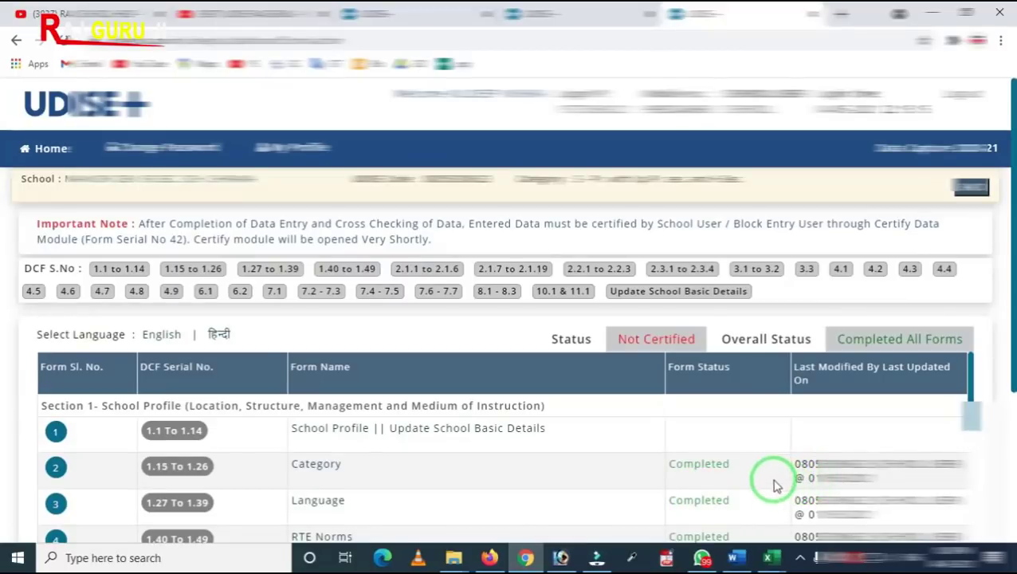
scroll(772, 483, "down", 1)
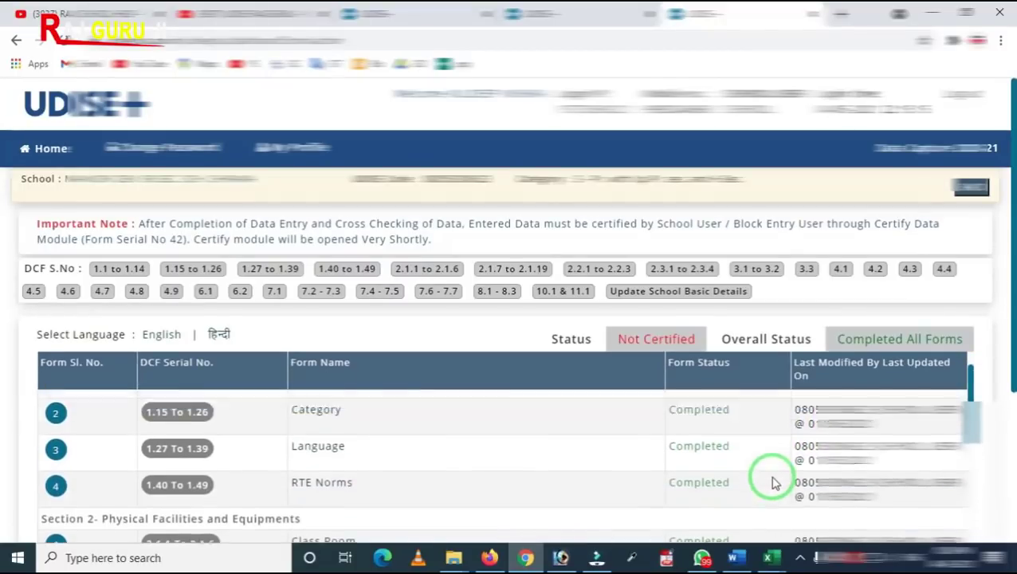
scroll(772, 483, "up", 1)
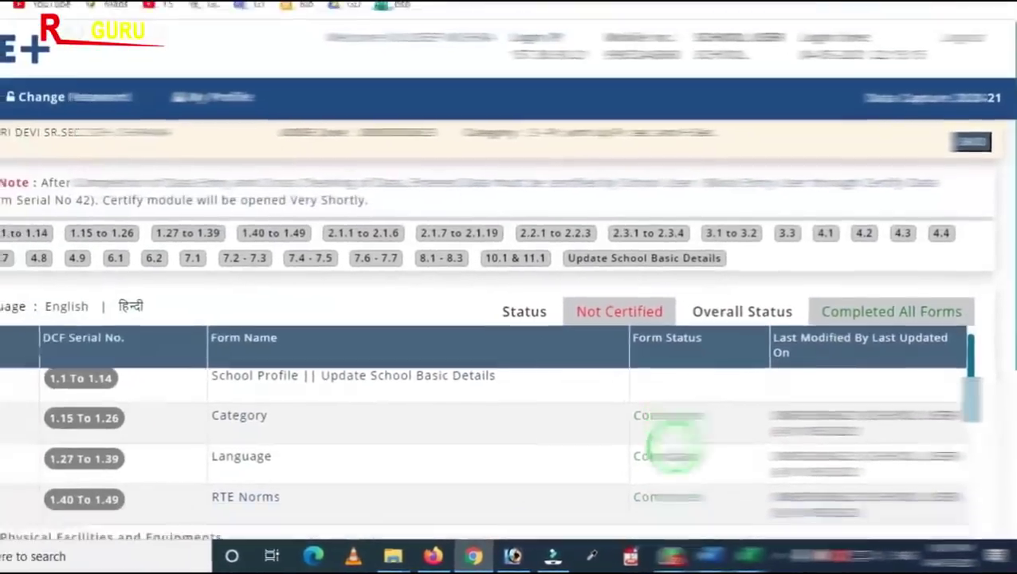
scroll(681, 462, "down", 4)
scroll(708, 474, "down", 5)
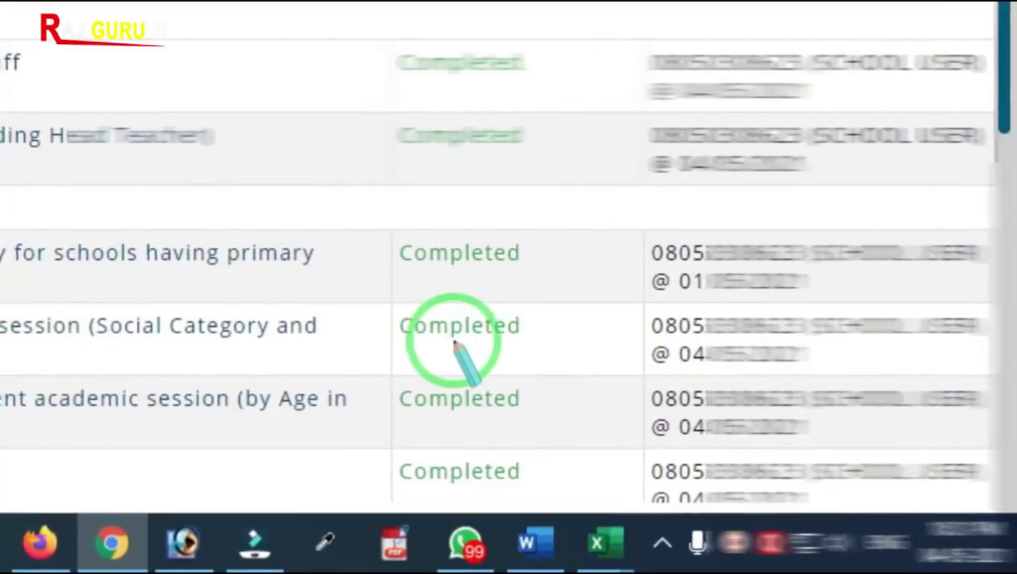
right_click(429, 340)
left_click(429, 340)
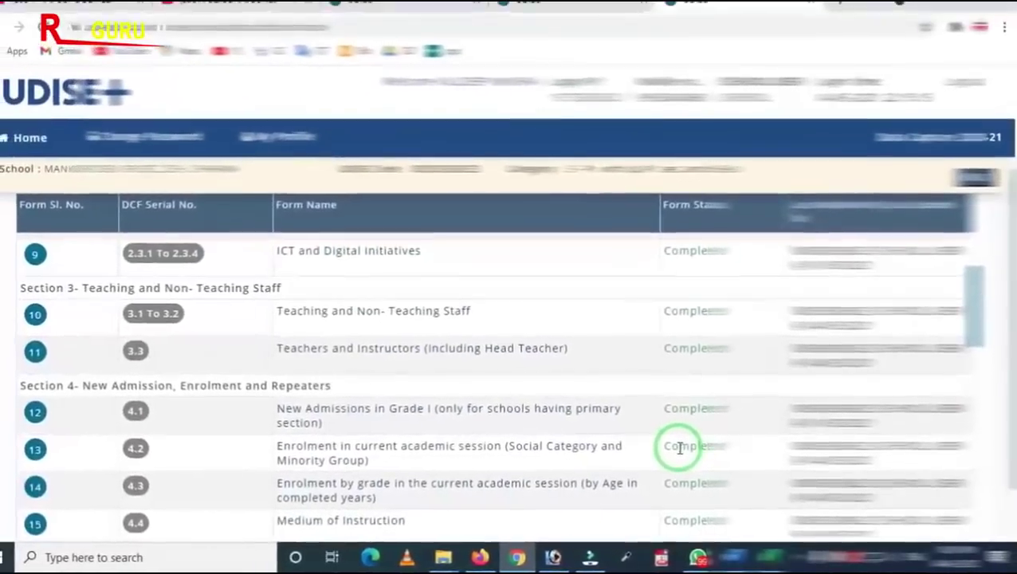
scroll(678, 446, "up", 5)
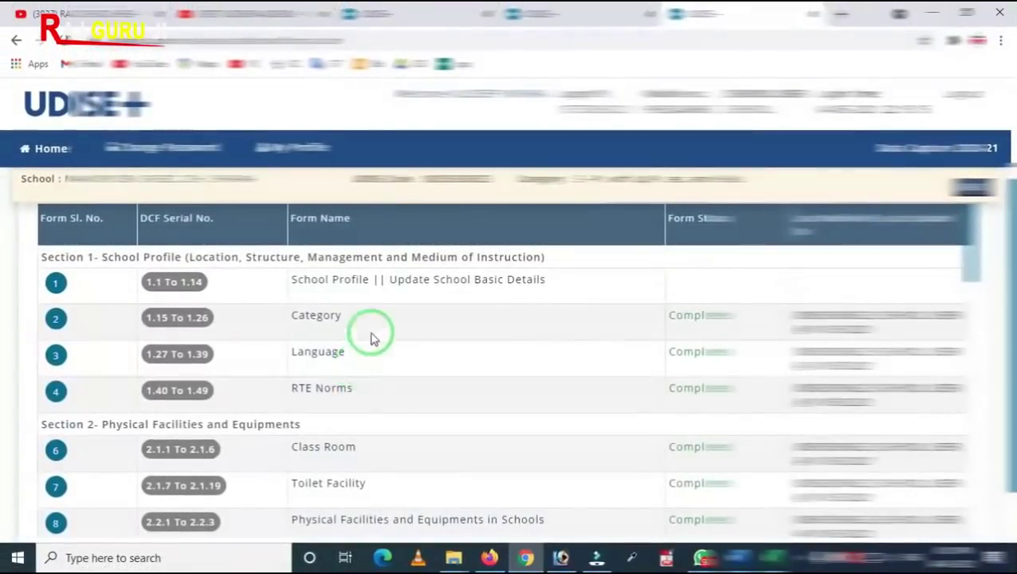
Open the School Profile form (1.1 to 1.14), review its profile and contact fields, and continue to the Category form
left_click(319, 292)
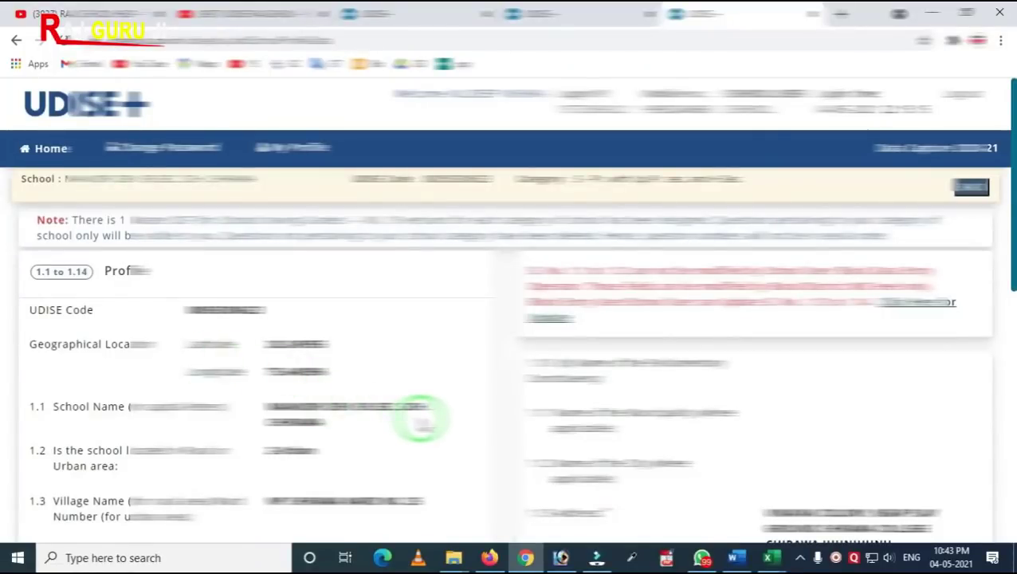
scroll(421, 417, "down", 1)
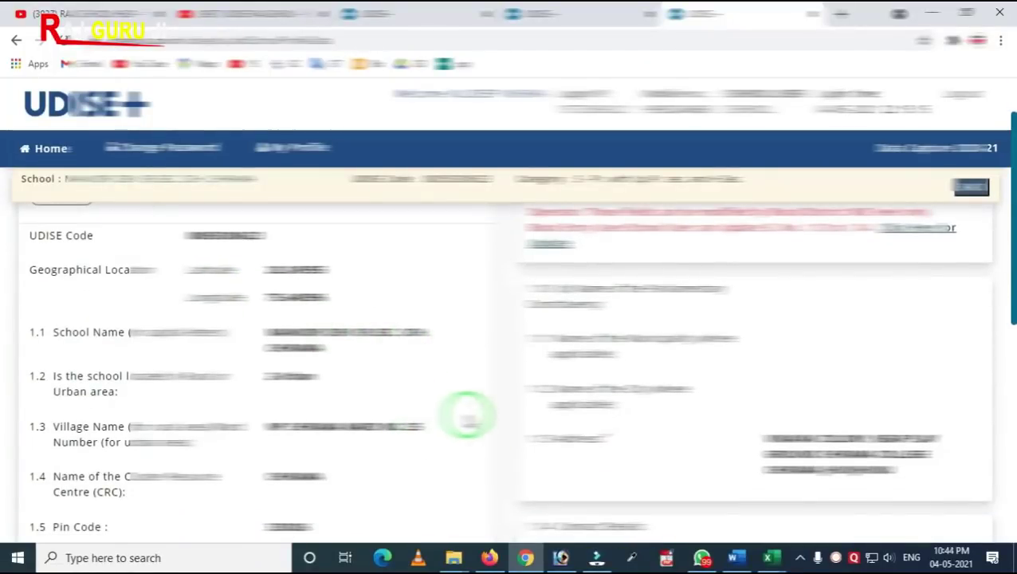
scroll(465, 415, "down", 1)
scroll(301, 378, "down", 4)
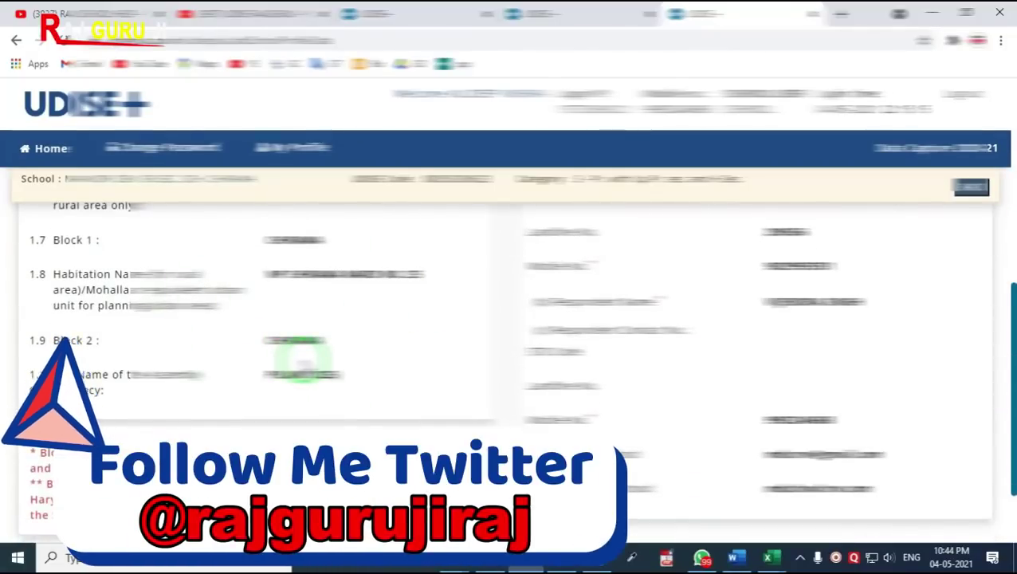
scroll(318, 351, "down", 1)
scroll(319, 351, "down", 1)
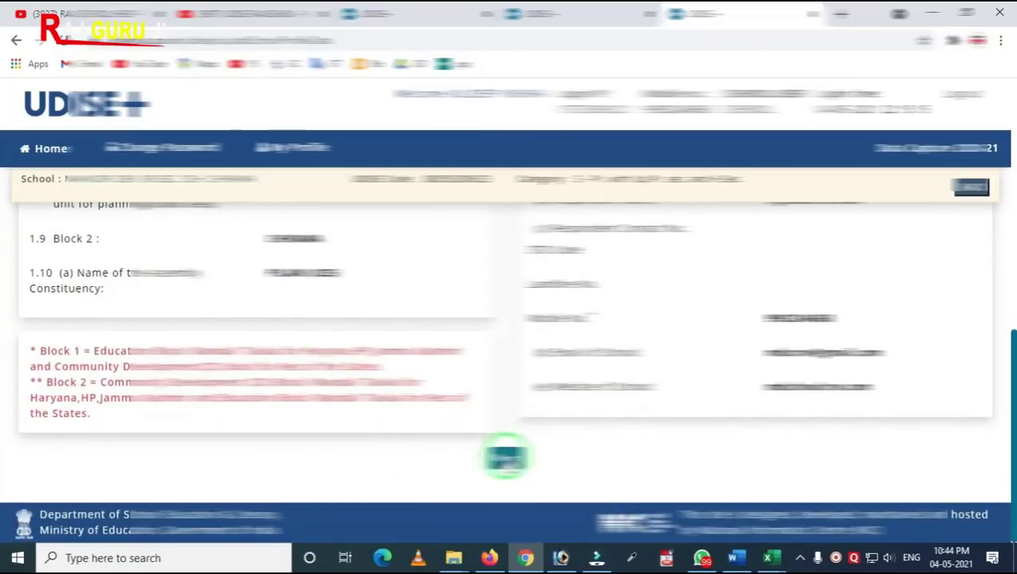
left_click(507, 456)
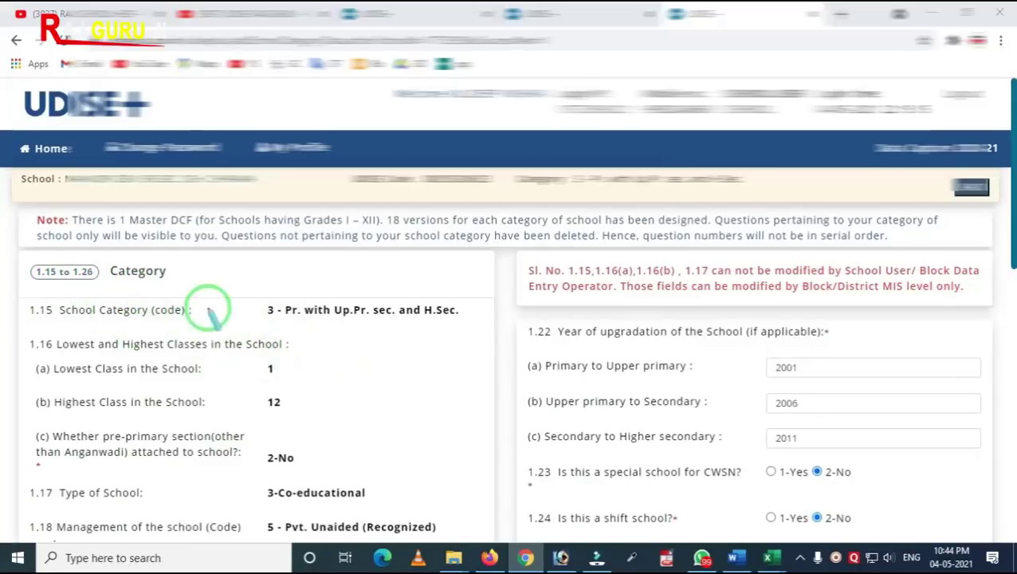
Outline the School Category value at 1.15 in red and review the number of sections by class at 1.19
left_click_drag(211, 283, 451, 363)
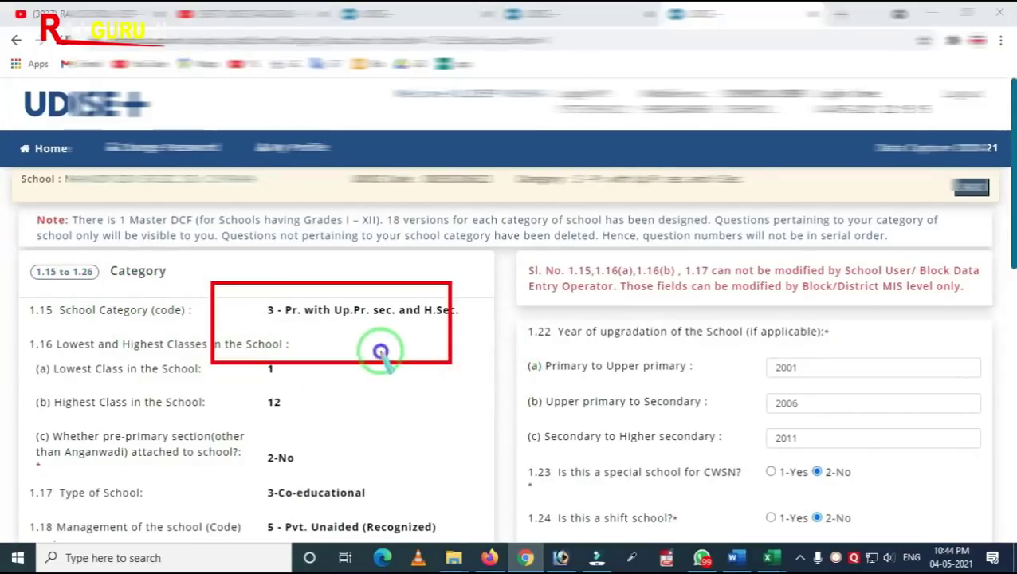
left_click_drag(249, 290, 480, 351)
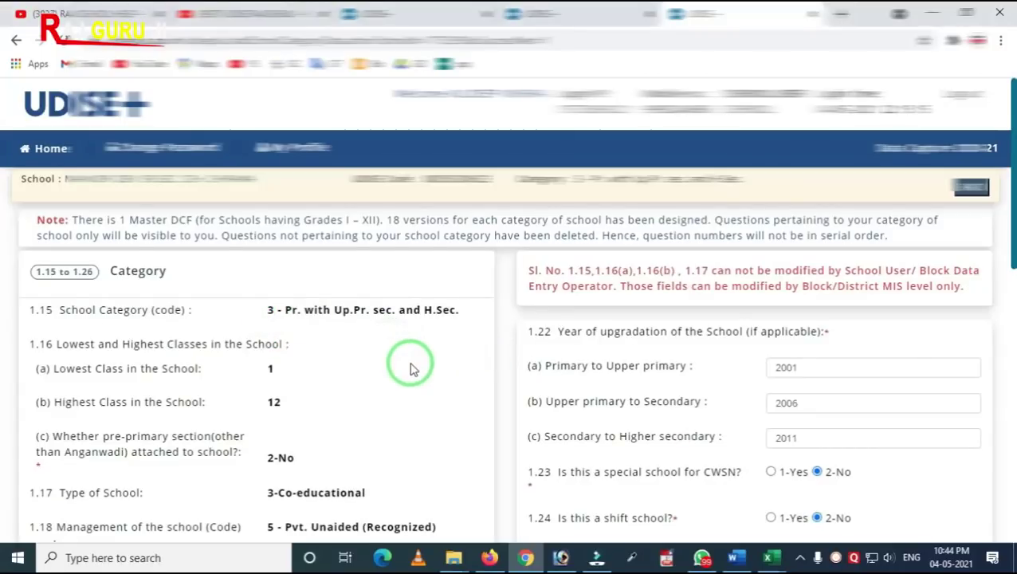
scroll(410, 368, "down", 4)
scroll(400, 375, "up", 1)
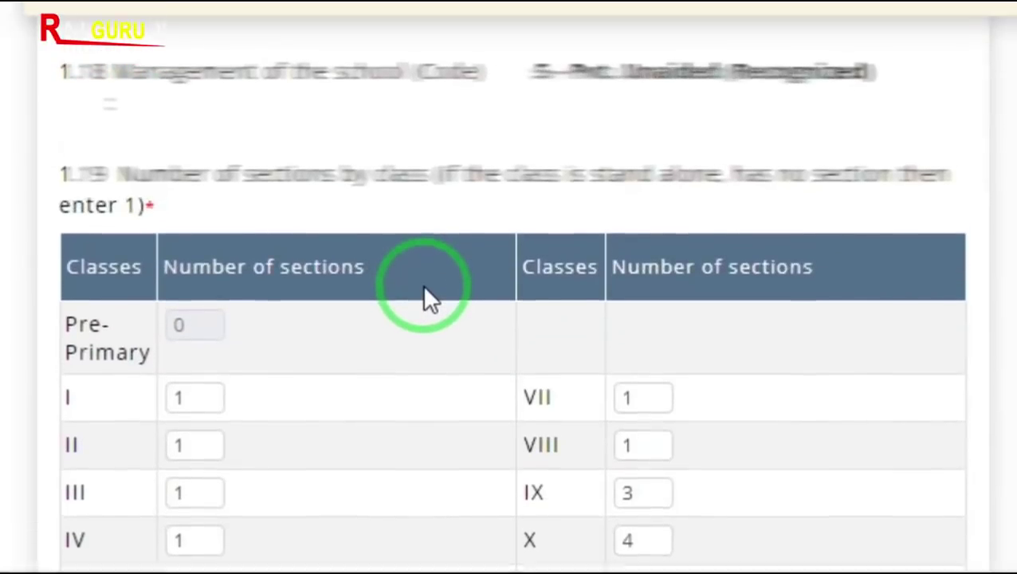
scroll(390, 291, "down", 3)
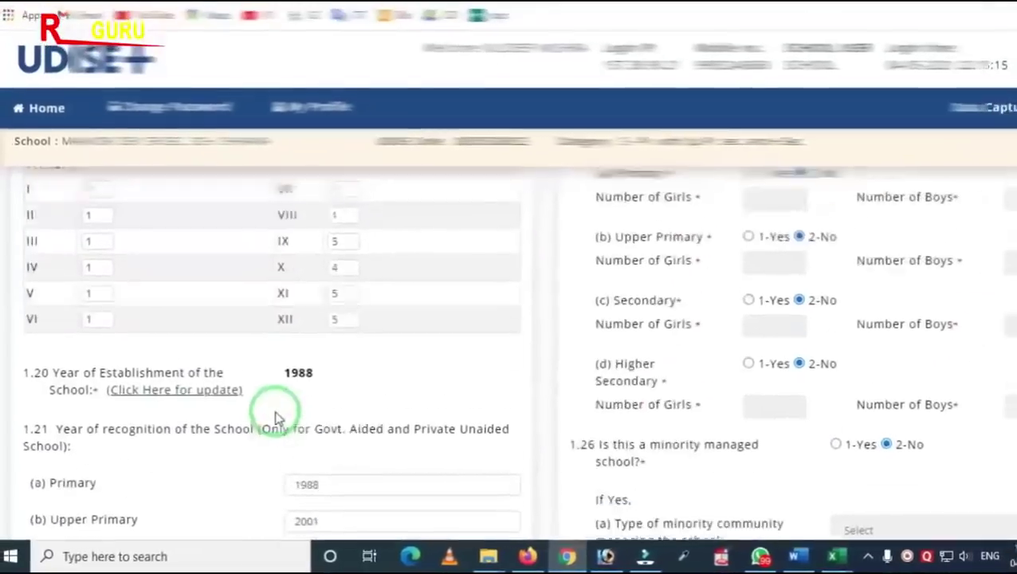
Review the establishment, recognition and upgradation years, save the Category form and proceed to the Language form
scroll(275, 417, "up", 1)
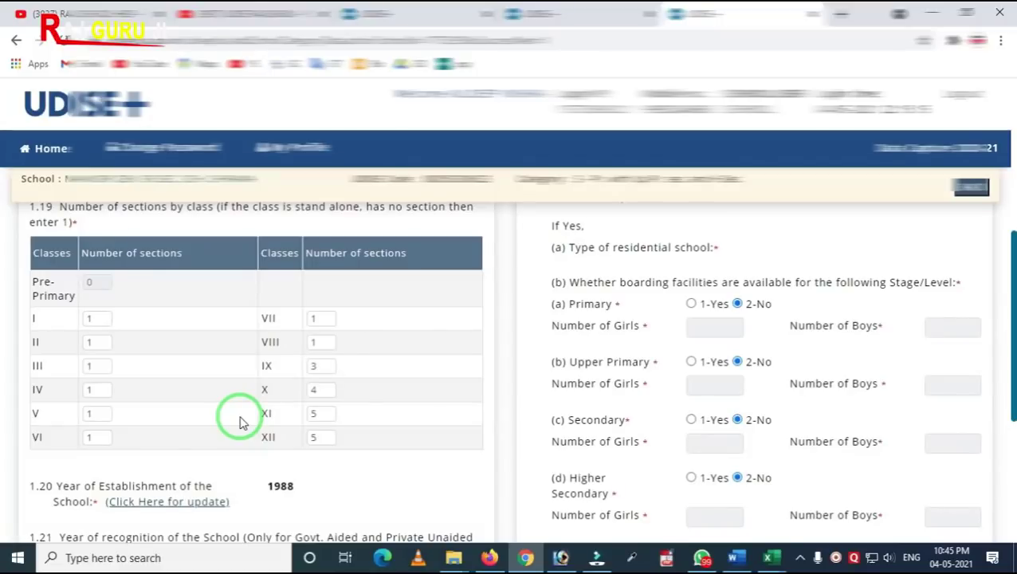
scroll(271, 430, "down", 2)
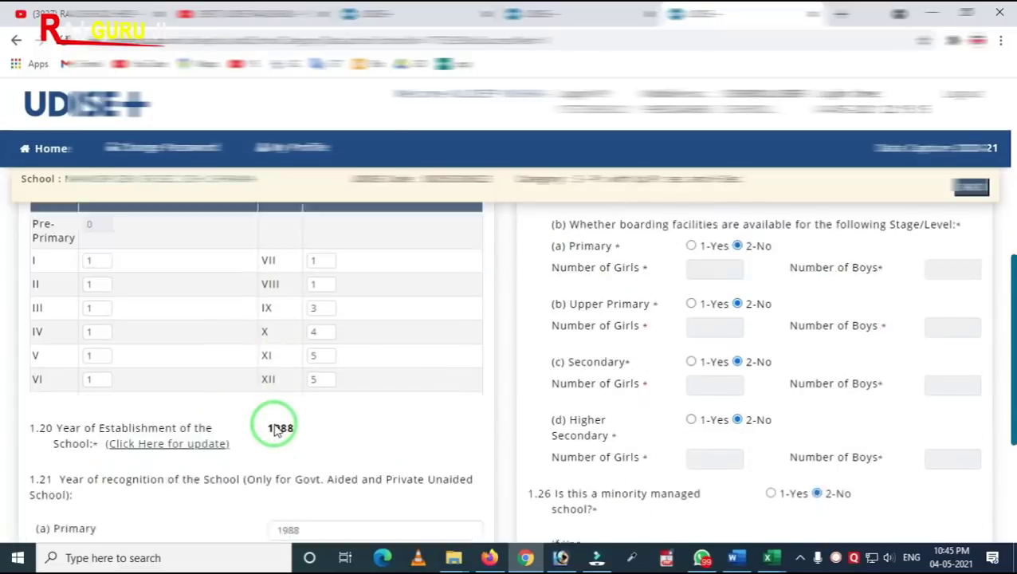
scroll(474, 478, "up", 2)
scroll(474, 478, "up", 5)
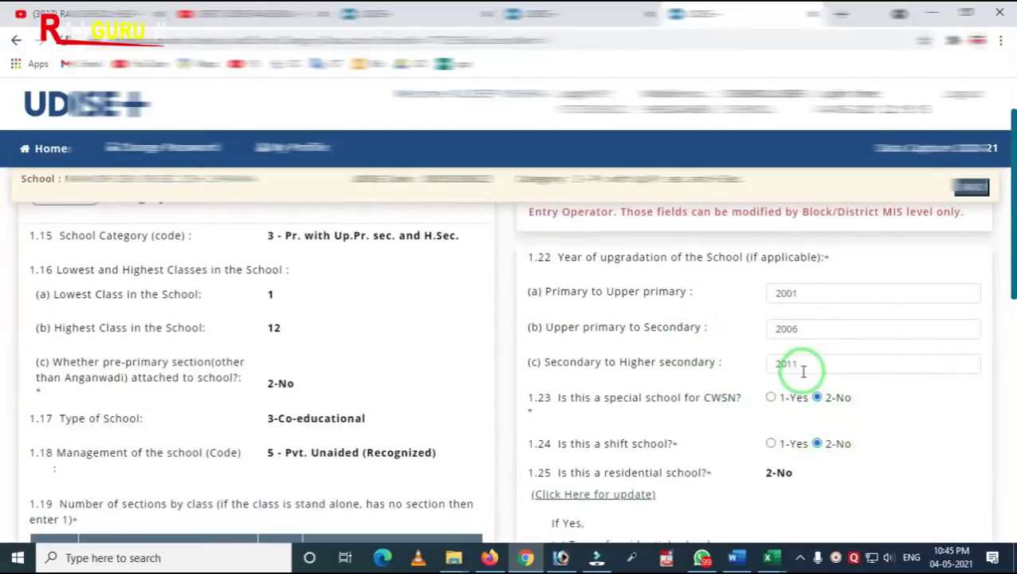
scroll(789, 390, "down", 8)
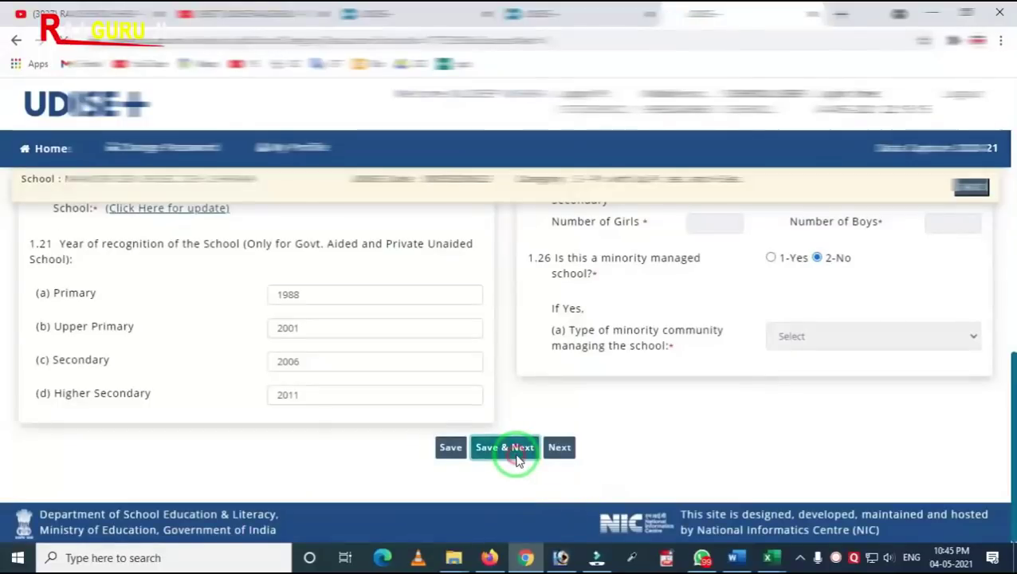
left_click(515, 459)
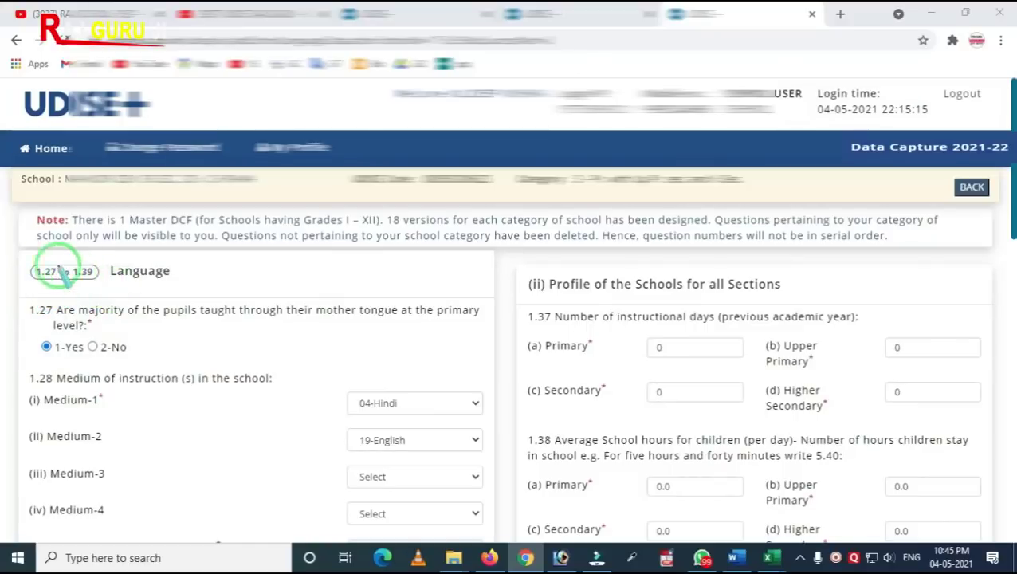
Outline the Language heading (1.27 to 1.39) and review the instruction mediums and the third-language options at 1.29
left_click_drag(25, 255, 214, 299)
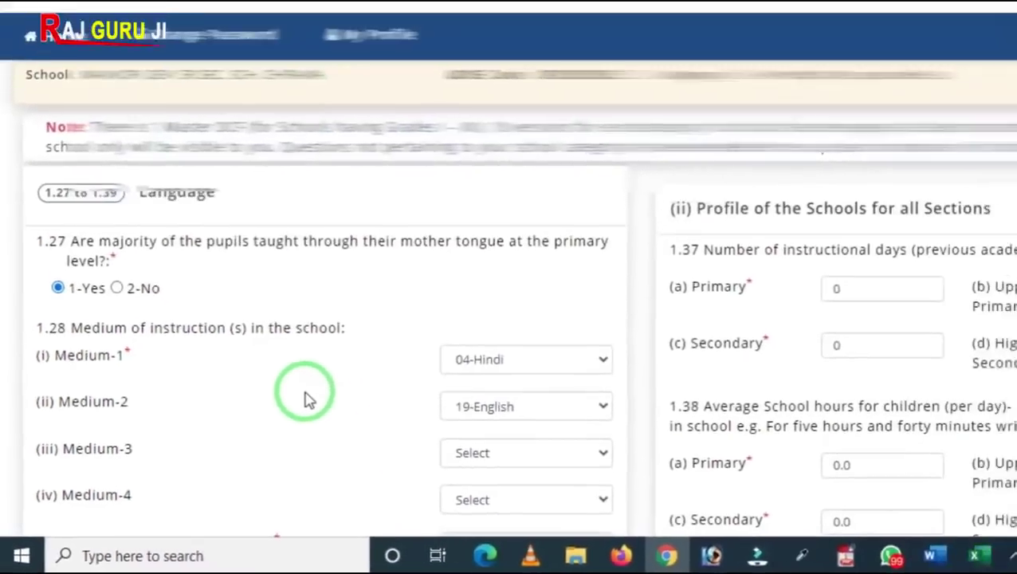
scroll(379, 356, "down", 3)
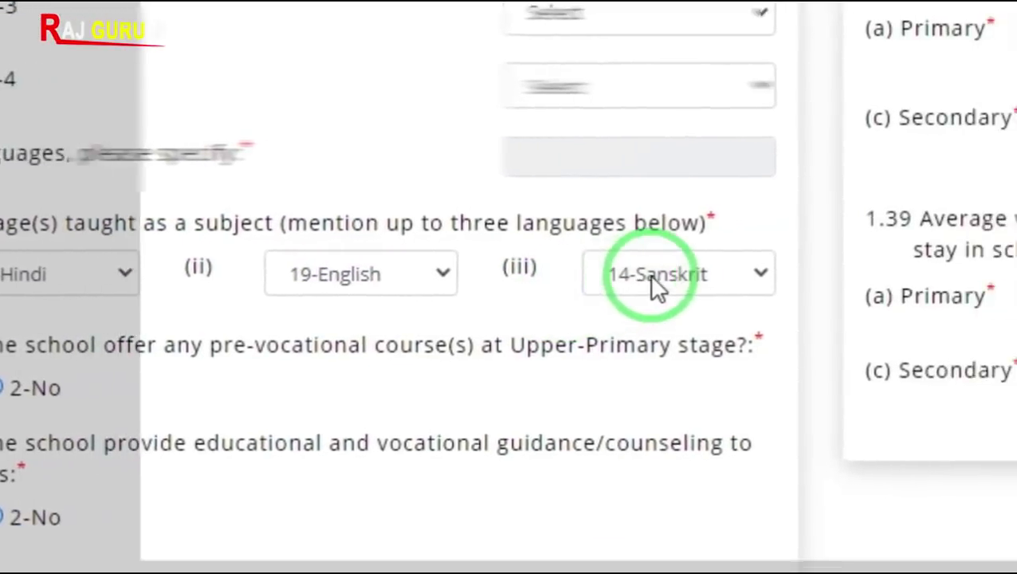
left_click(741, 278)
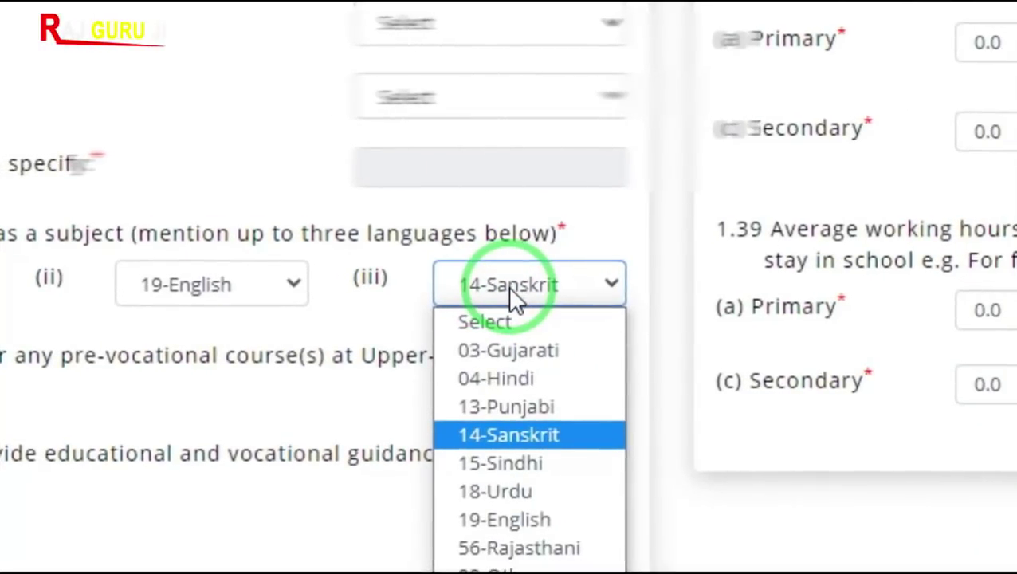
left_click(508, 287)
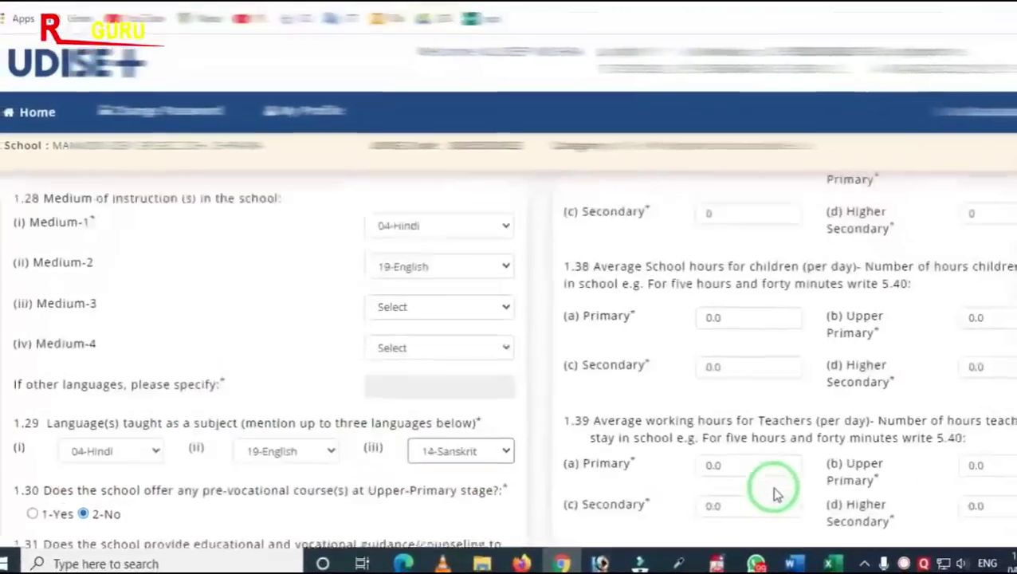
scroll(811, 492, "up", 5)
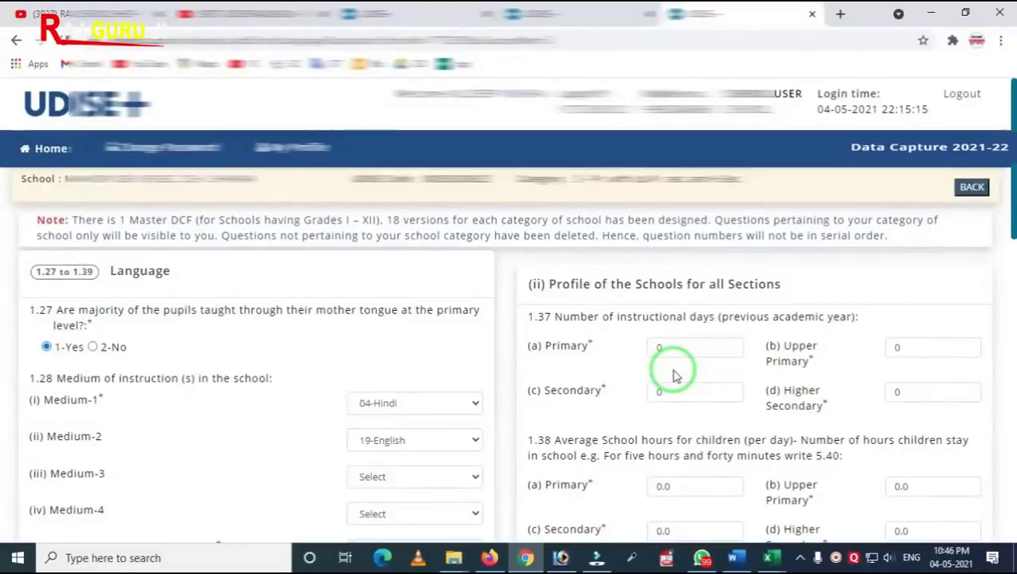
Outline the instructional days fields at 1.37, then save the Language form and proceed to the CCE section at 1.40
mouse_move(514, 294)
left_mouse_down()
mouse_move(518, 347)
mouse_move(867, 431)
mouse_move(968, 436)
left_mouse_up()
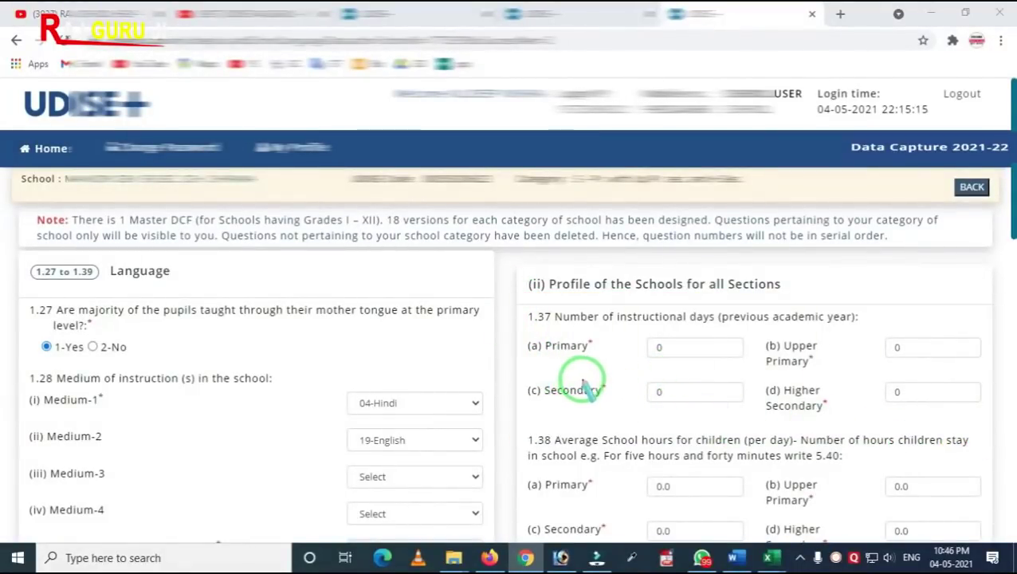
mouse_move(526, 317)
left_mouse_down()
mouse_move(550, 344)
mouse_move(895, 408)
mouse_move(939, 427)
left_mouse_up()
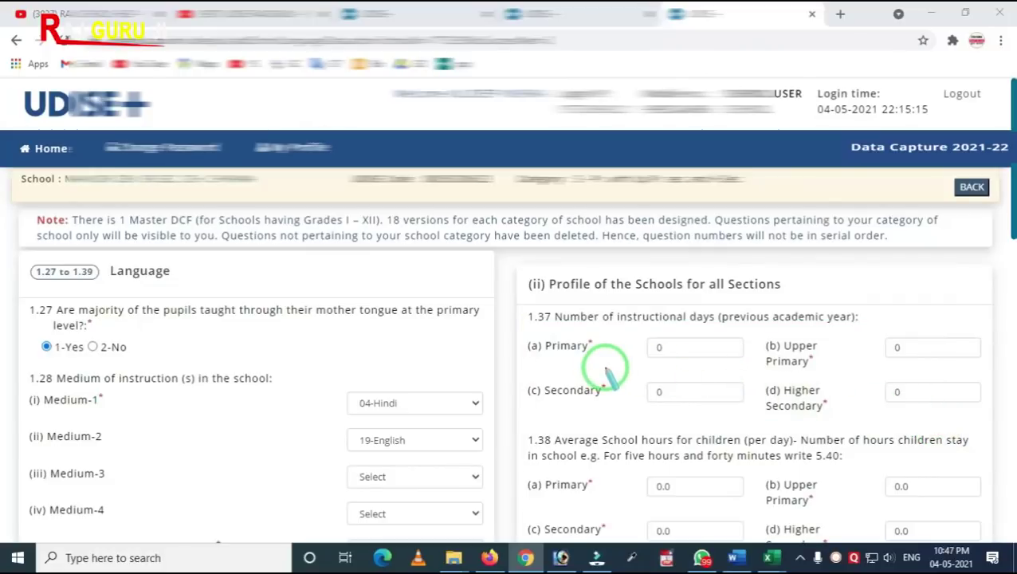
scroll(618, 379, "down", 1)
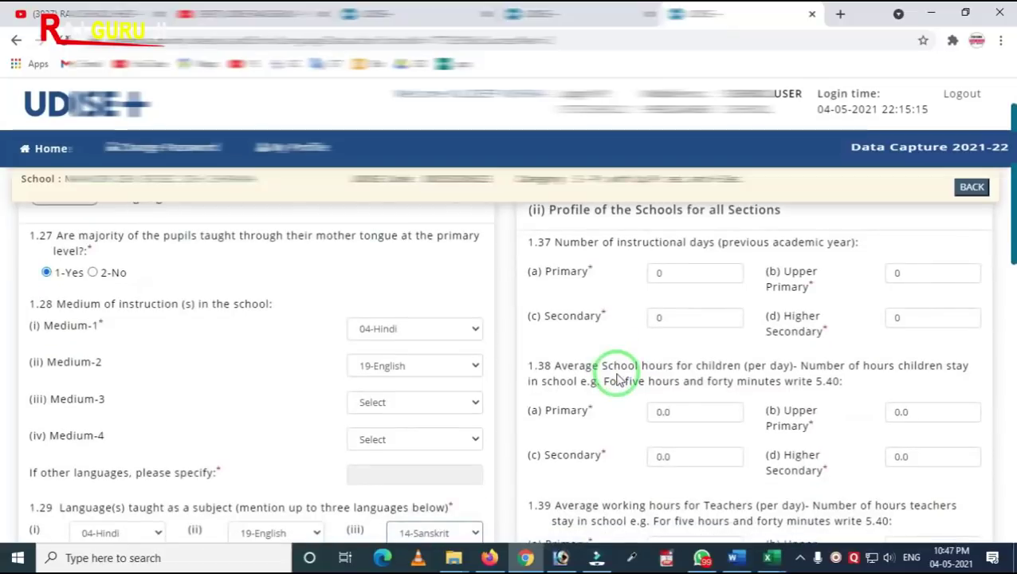
scroll(618, 379, "down", 10)
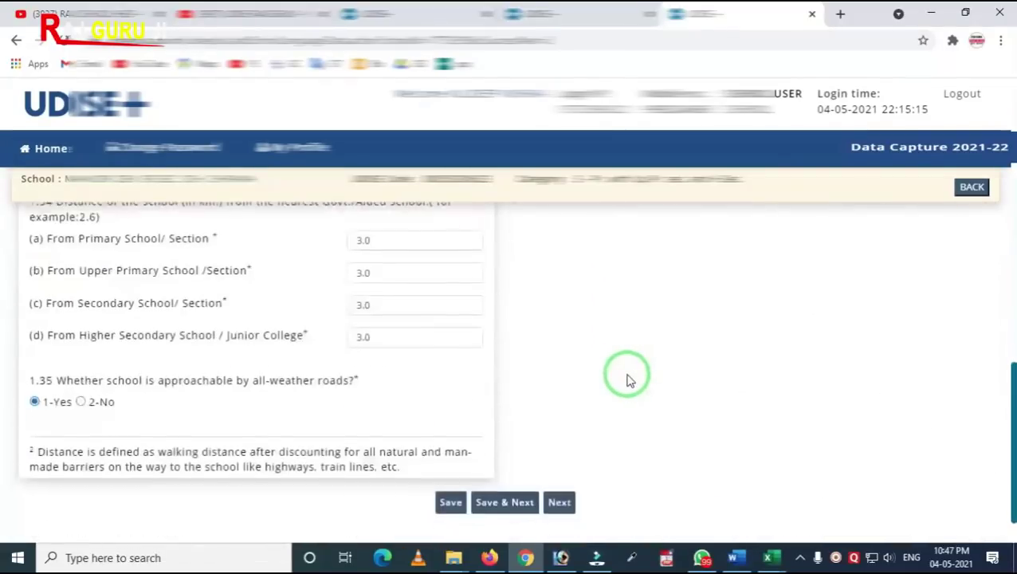
left_click(495, 460)
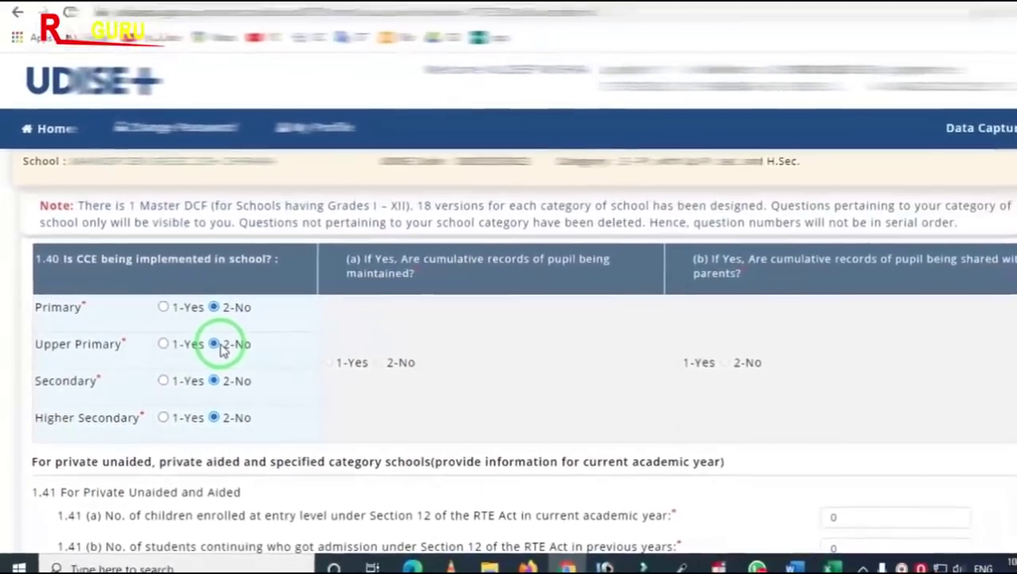
Review the RTE and EWS enrolment tables at 1.41 and 1.42, then save the form and continue to the Class Room form
scroll(215, 351, "down", 2)
scroll(217, 365, "down", 2)
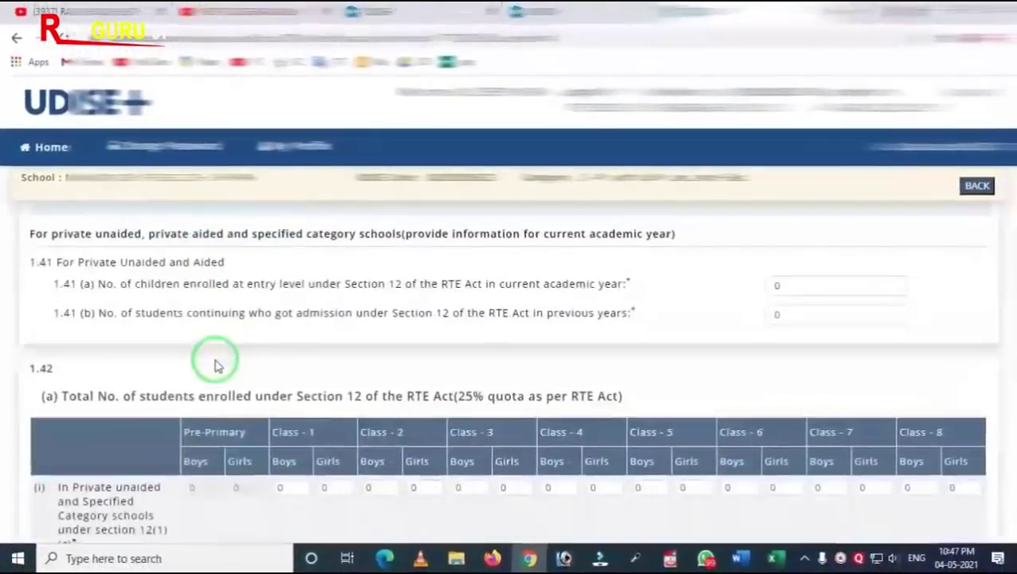
scroll(215, 365, "down", 1)
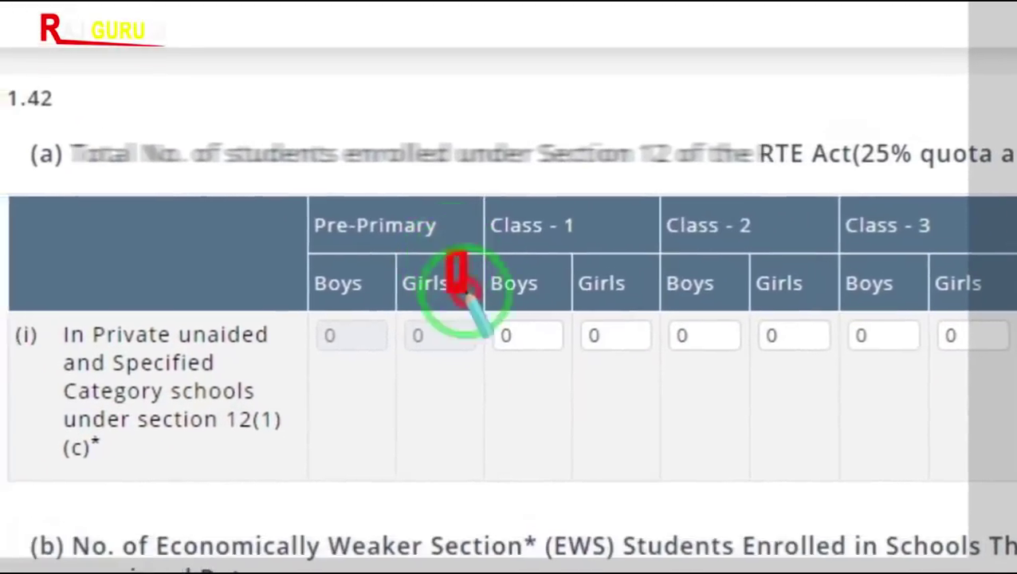
left_click_drag(347, 197, 765, 365)
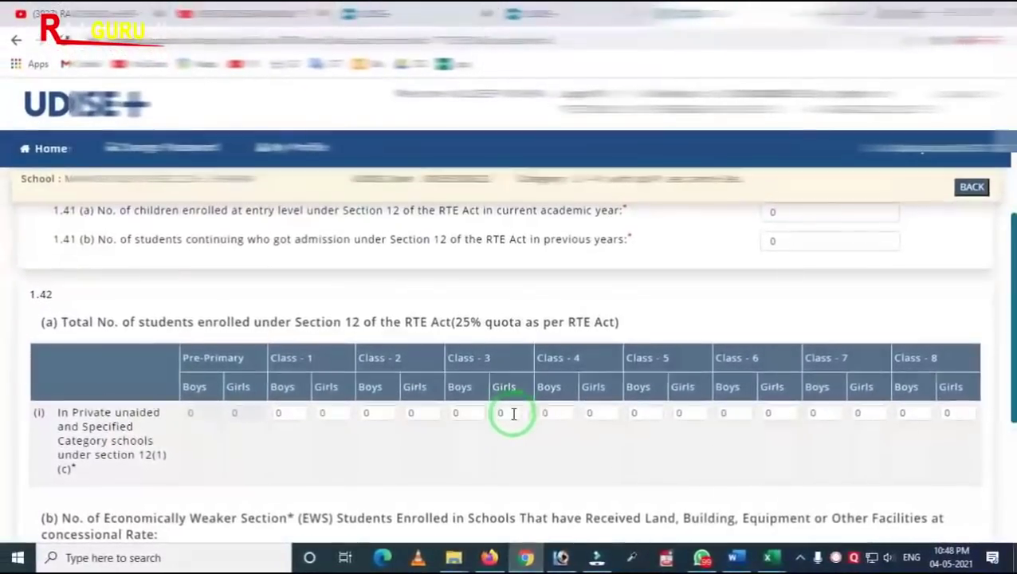
scroll(522, 414, "down", 2)
scroll(411, 401, "down", 1)
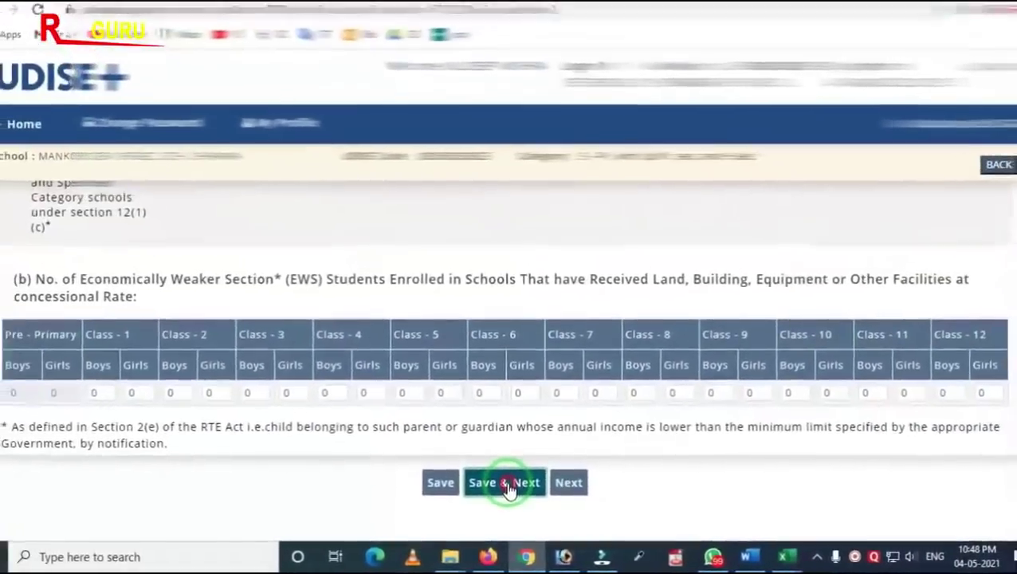
left_click(506, 478)
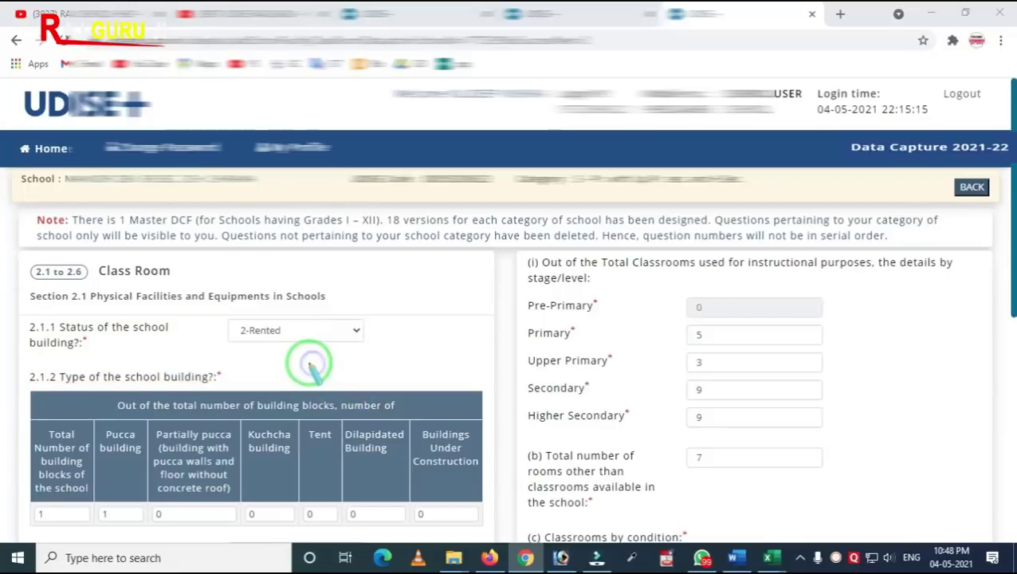
Review the building status options at 2.1.1, the building block counts at 2.1.2 and the boundary wall options at 2.1.3
left_click(320, 337)
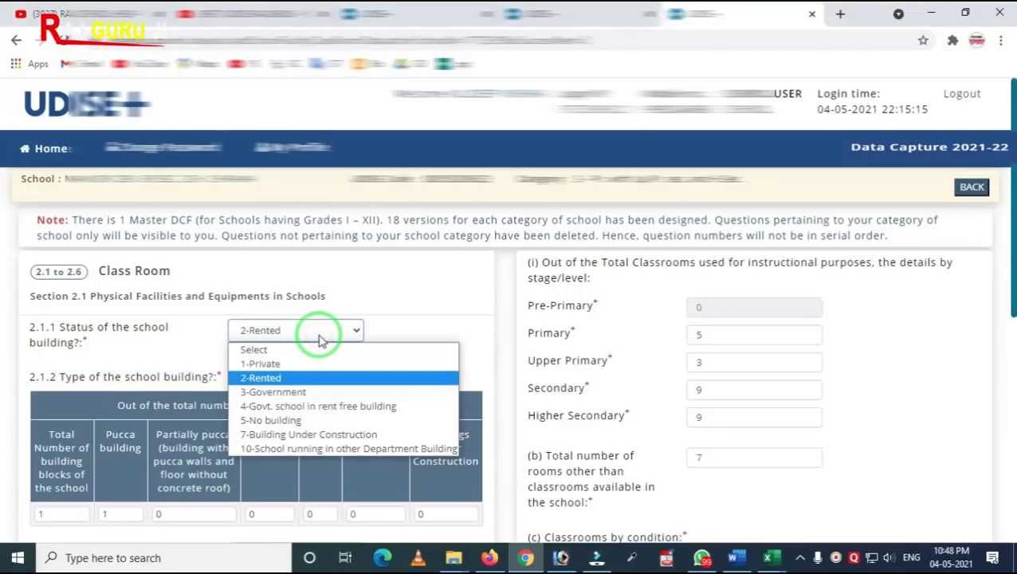
left_click(377, 333)
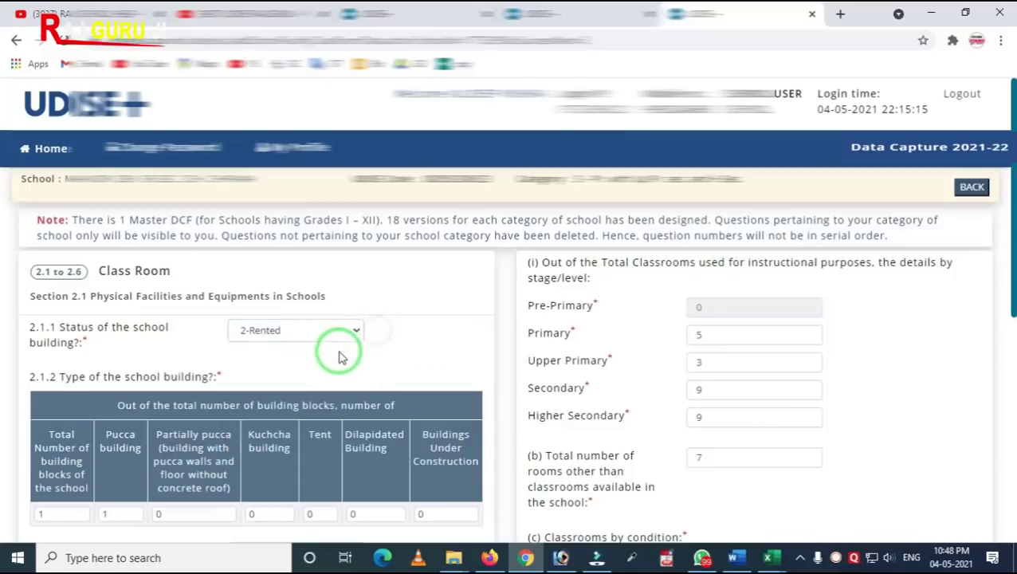
scroll(319, 361, "down", 2)
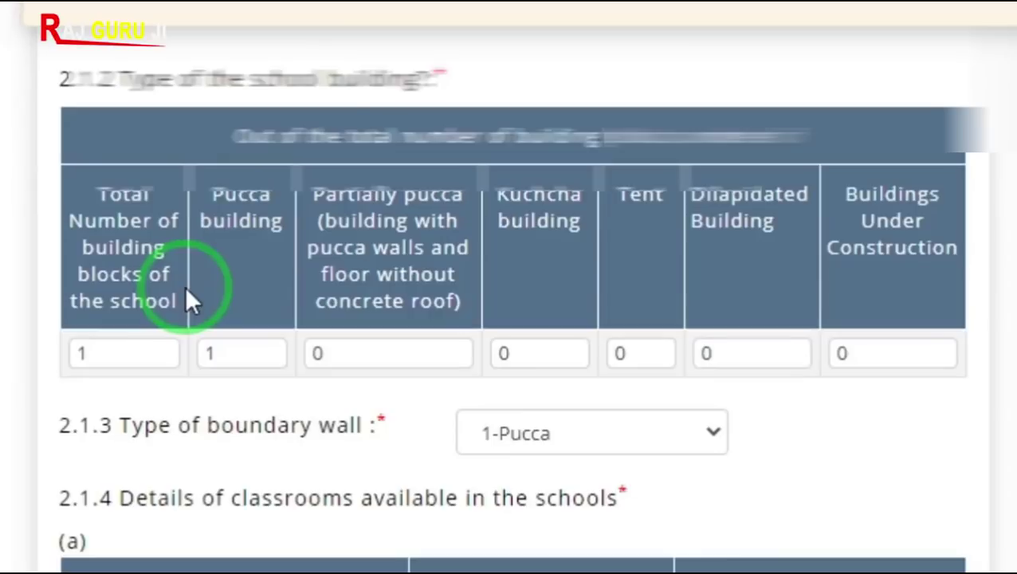
scroll(185, 286, "down", 1)
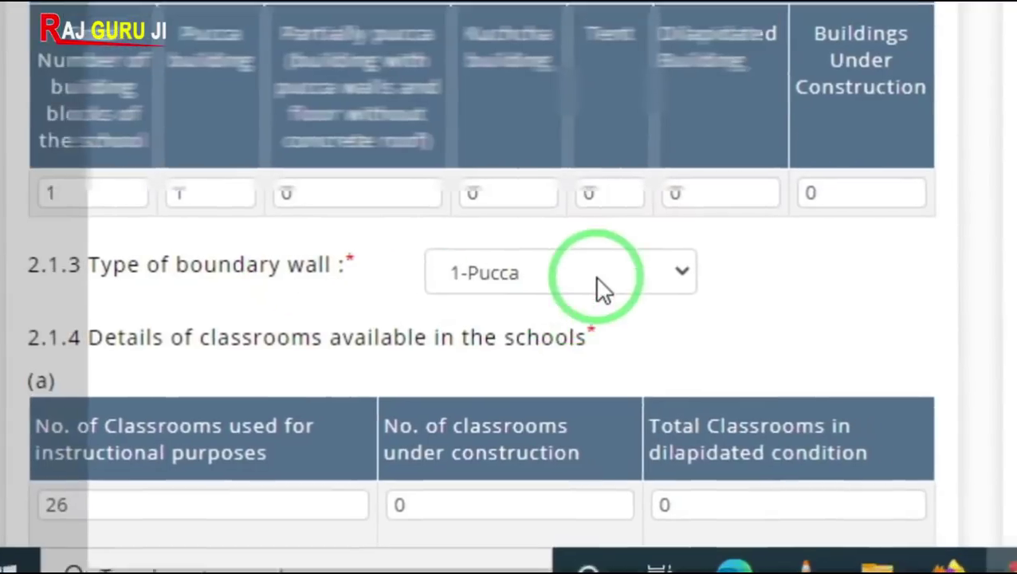
left_click(629, 287)
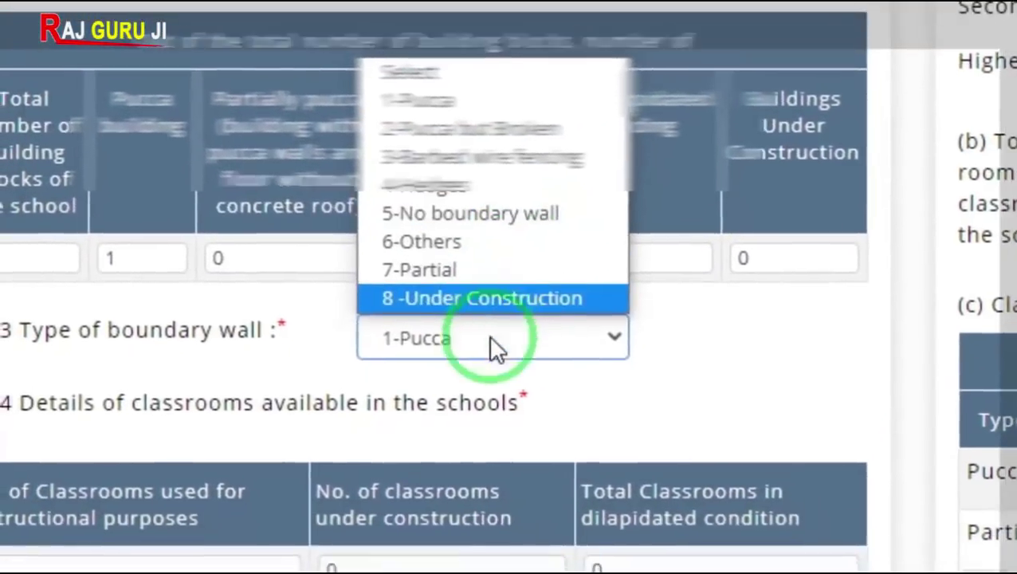
left_click(499, 302)
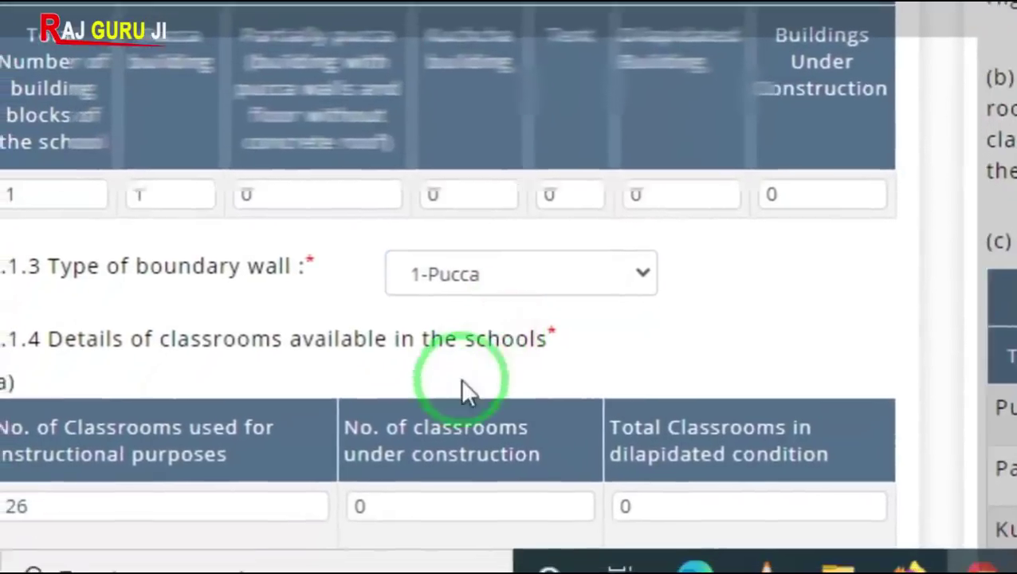
Outline in red the number of classrooms used for instructional purposes at 2.1.4 and read the notes below the table
scroll(465, 342, "down", 3)
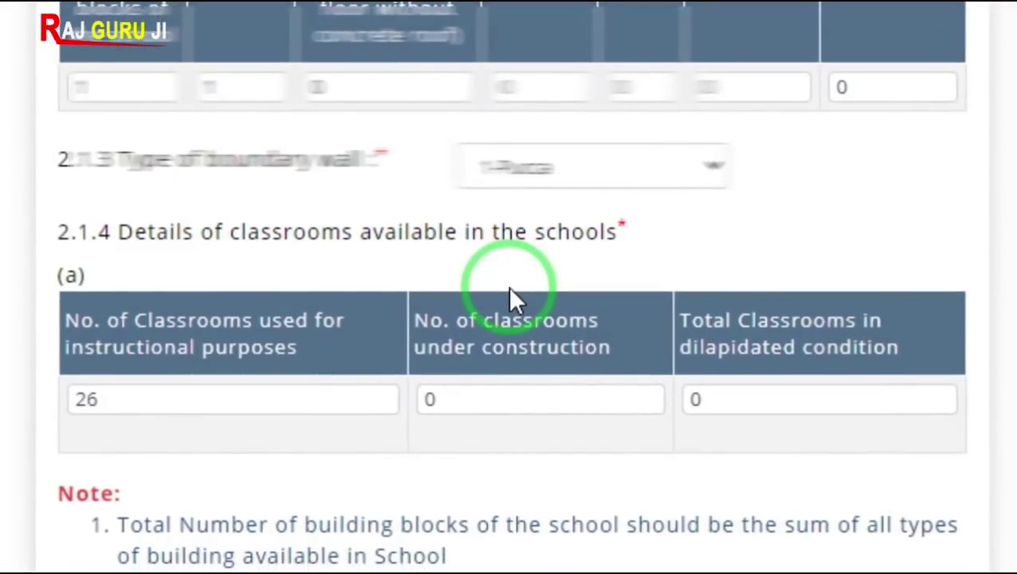
scroll(507, 289, "down", 2)
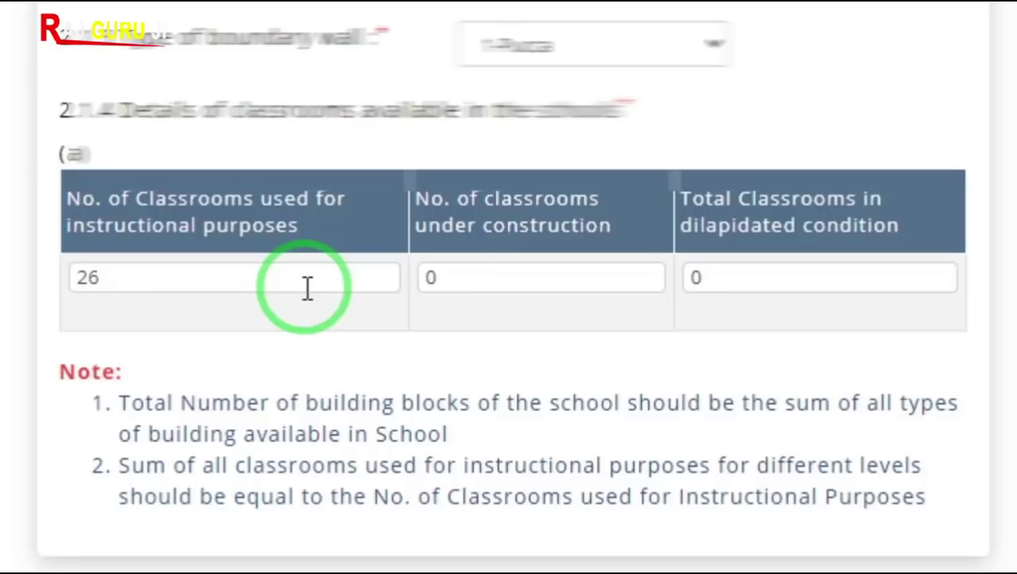
scroll(307, 287, "down", 1)
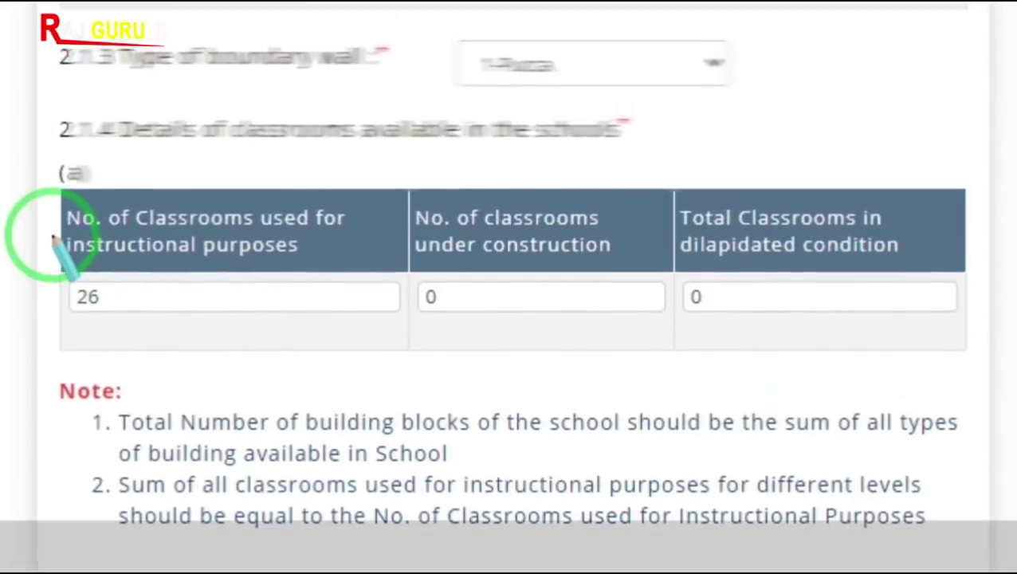
left_click_drag(50, 190, 120, 283)
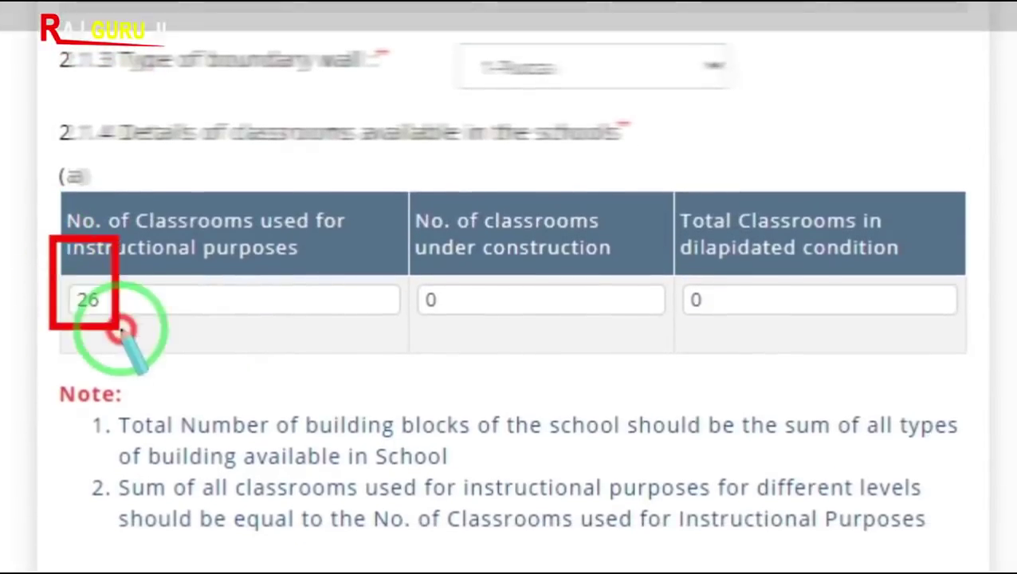
left_click_drag(122, 331, 397, 322)
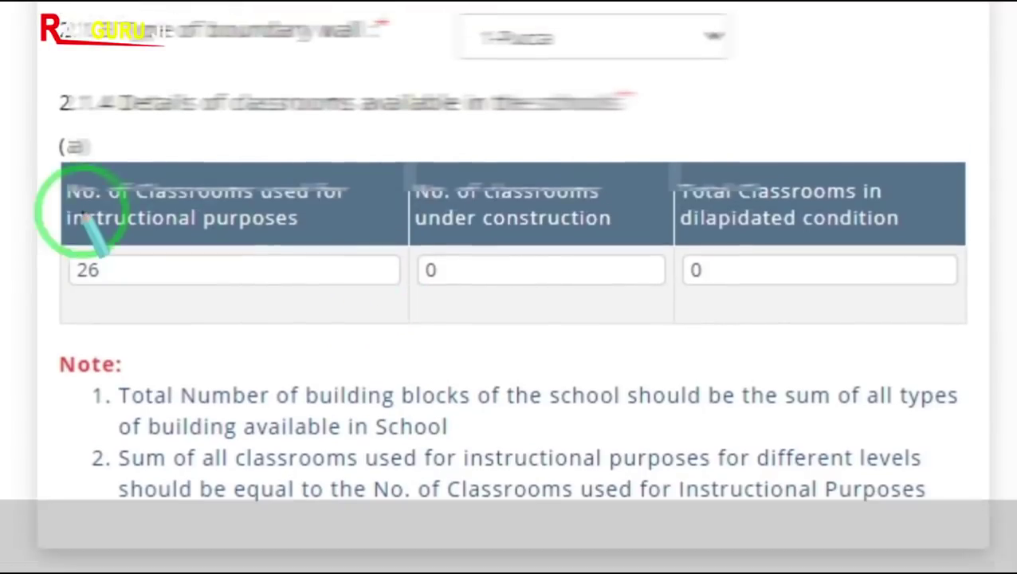
left_click_drag(40, 240, 193, 319)
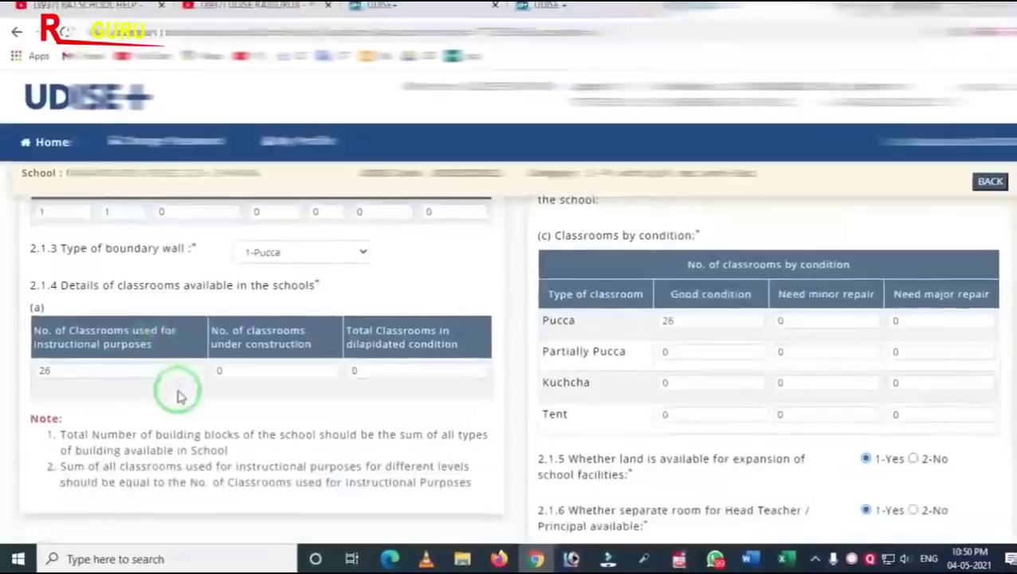
Compare the instructional classroom counts by stage or level with the classrooms by condition table
scroll(715, 434, "up", 5)
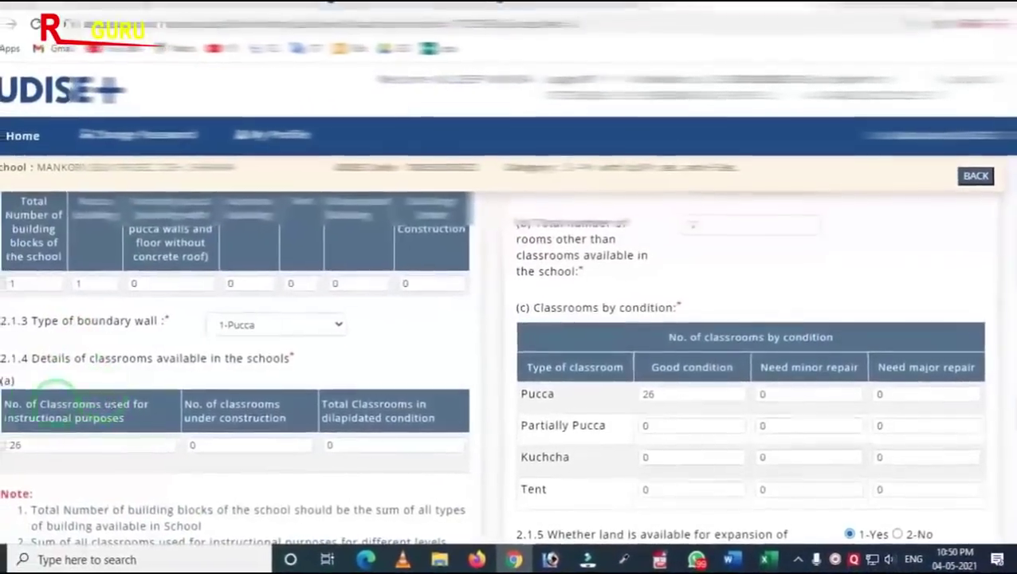
scroll(924, 371, "up", 1)
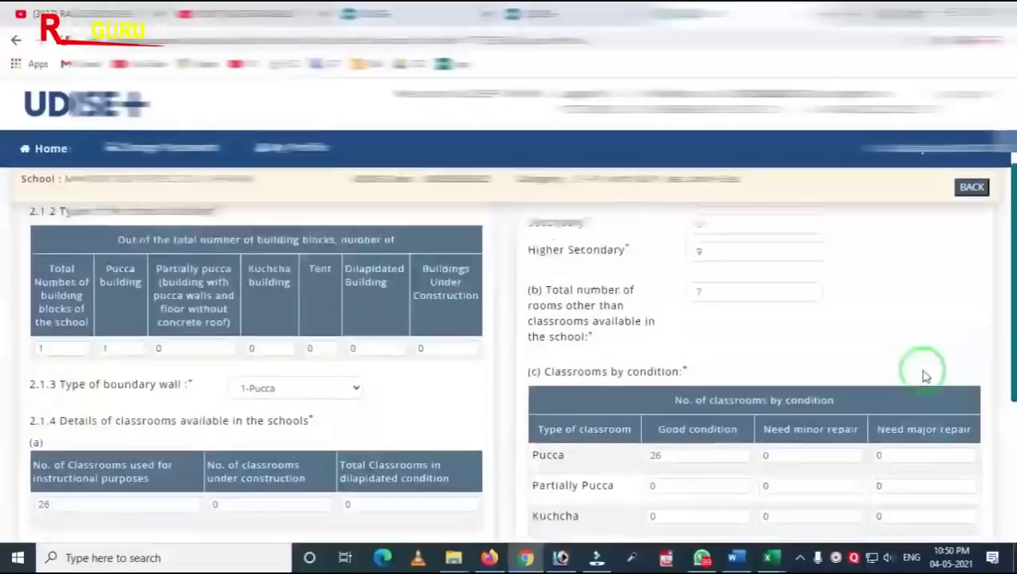
scroll(924, 376, "up", 2)
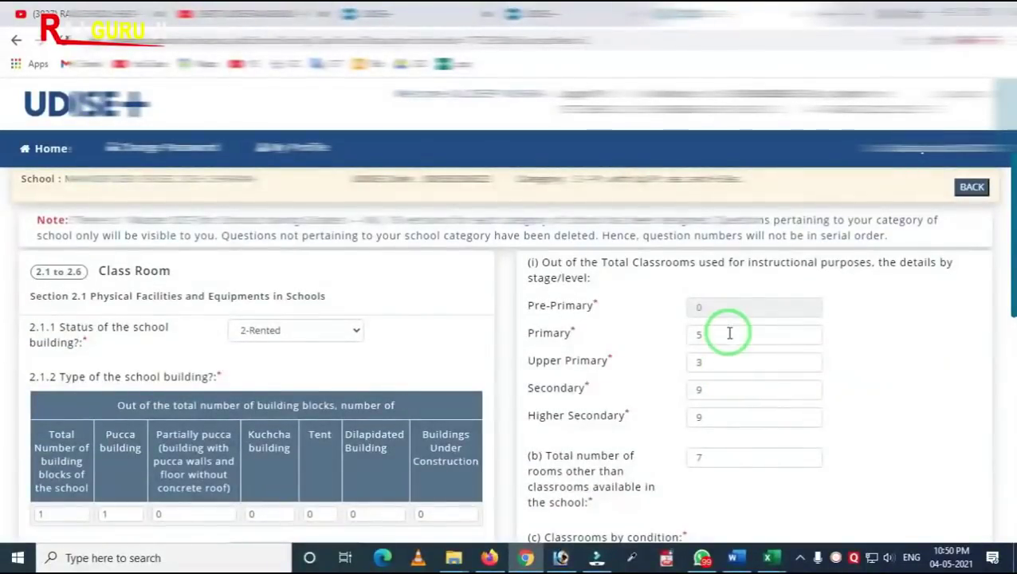
scroll(729, 333, "down", 1)
scroll(736, 344, "down", 2)
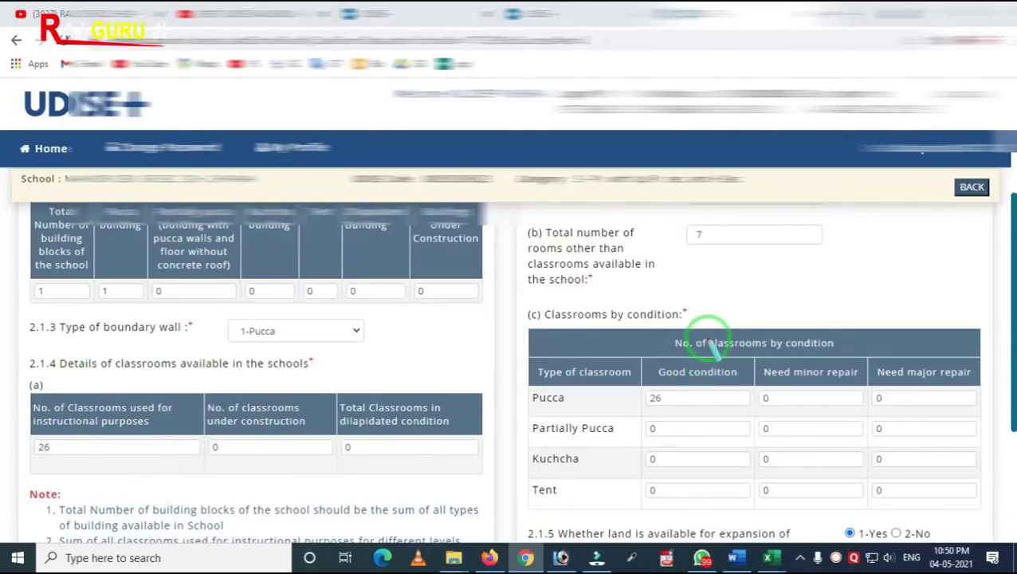
scroll(708, 338, "up", 4)
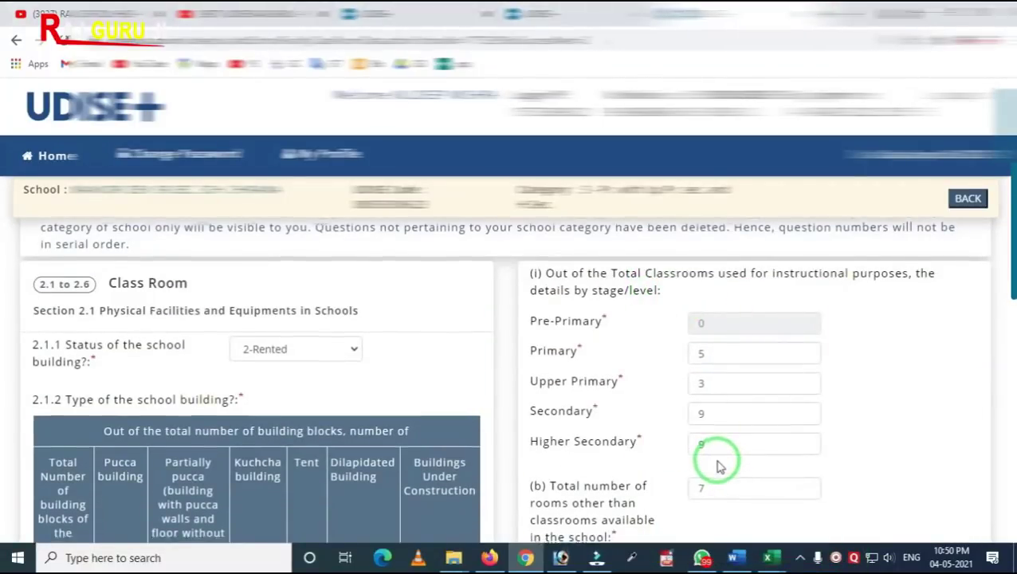
scroll(710, 458, "down", 3)
scroll(681, 410, "down", 1)
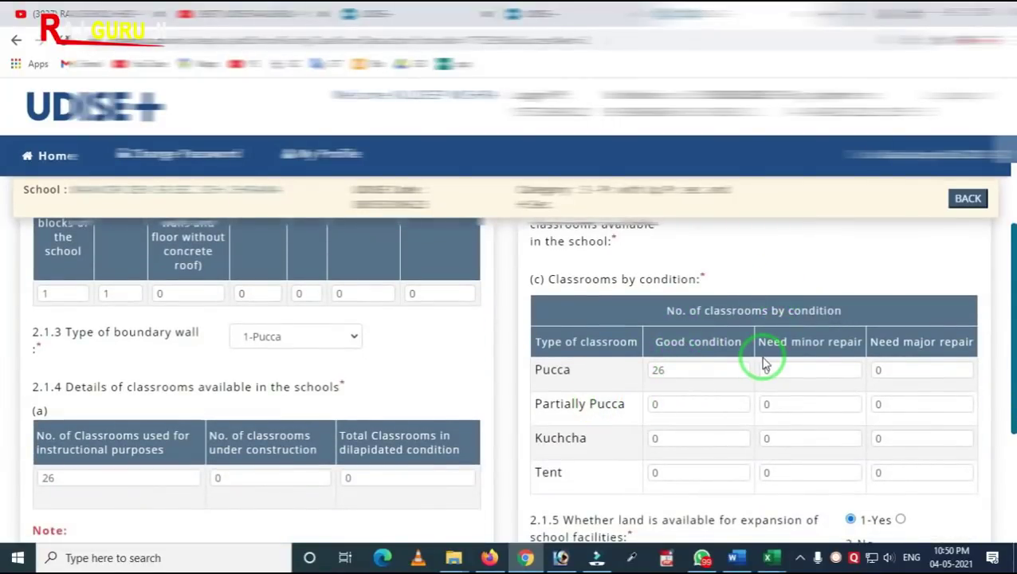
Check the answers at 2.1.5 and 2.1.6, then save the Class Room form and continue to the Toilet Facility form
scroll(763, 363, "down", 2)
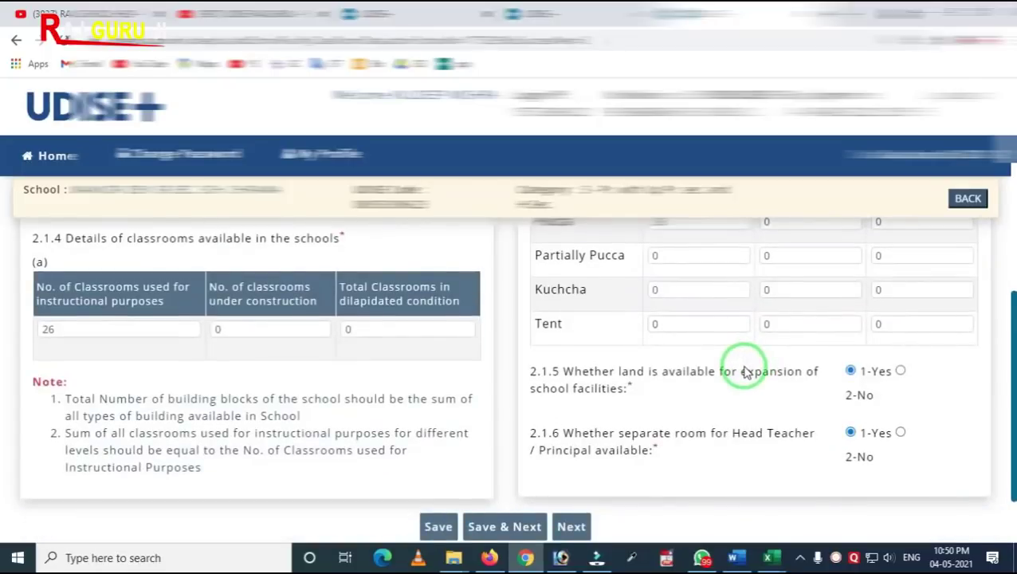
scroll(746, 372, "down", 1)
left_click(475, 469)
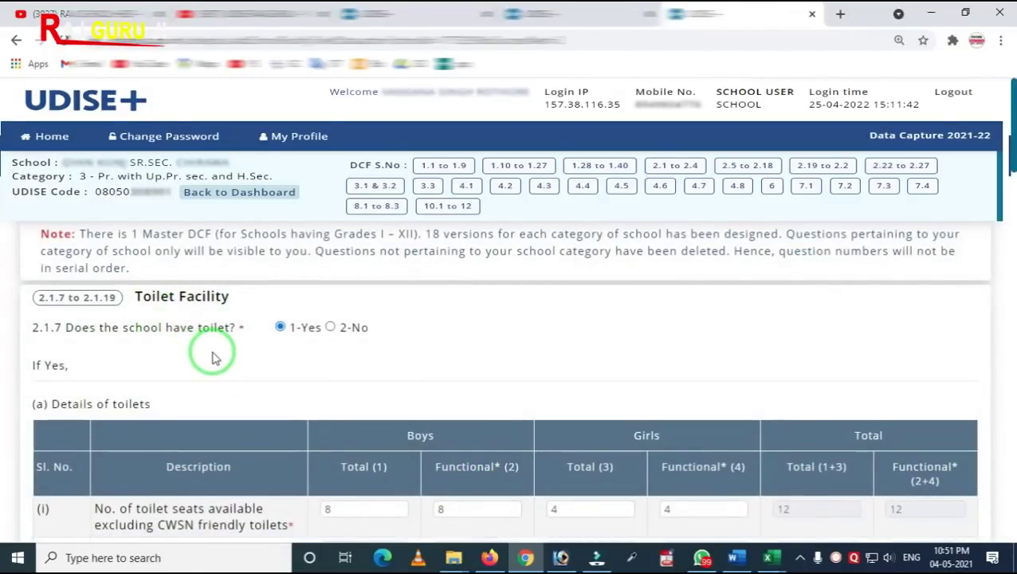
Review the toilet availability answer at 2.1.7 and the toilet seat, urinal and running water counts for boys and girls
scroll(235, 384, "down", 4)
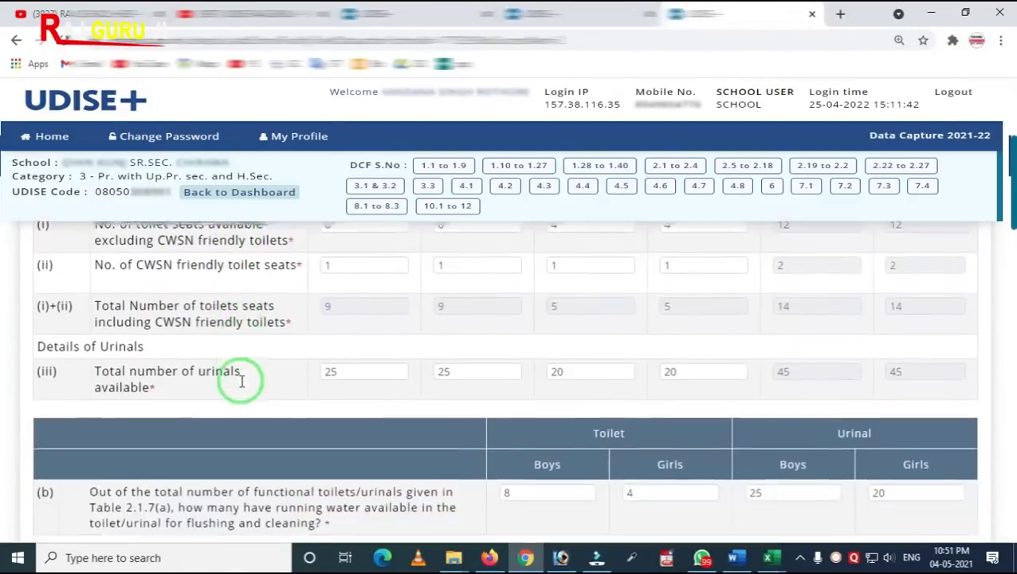
scroll(243, 387, "up", 3)
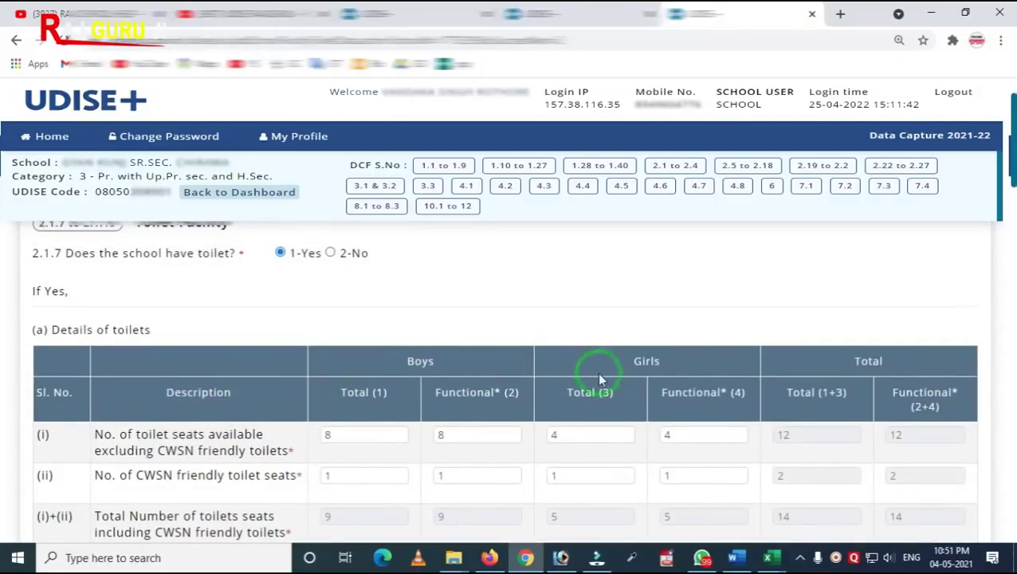
scroll(597, 372, "down", 8)
scroll(585, 393, "down", 5)
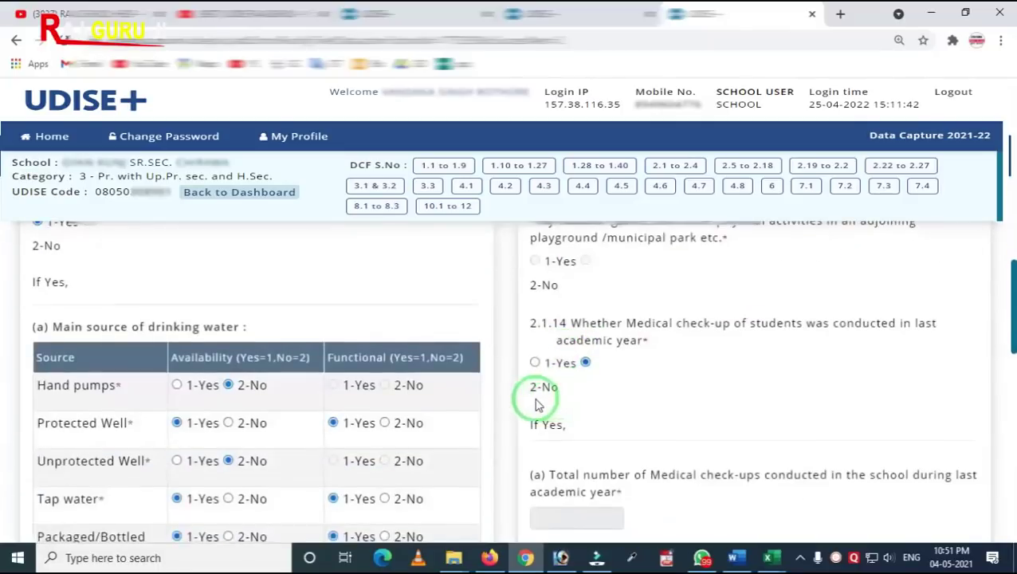
Check the drinking water, library, dustbin and furniture answers, then save the Toilet Facility form and continue to Physical Facilities and Equipments
scroll(529, 399, "up", 2)
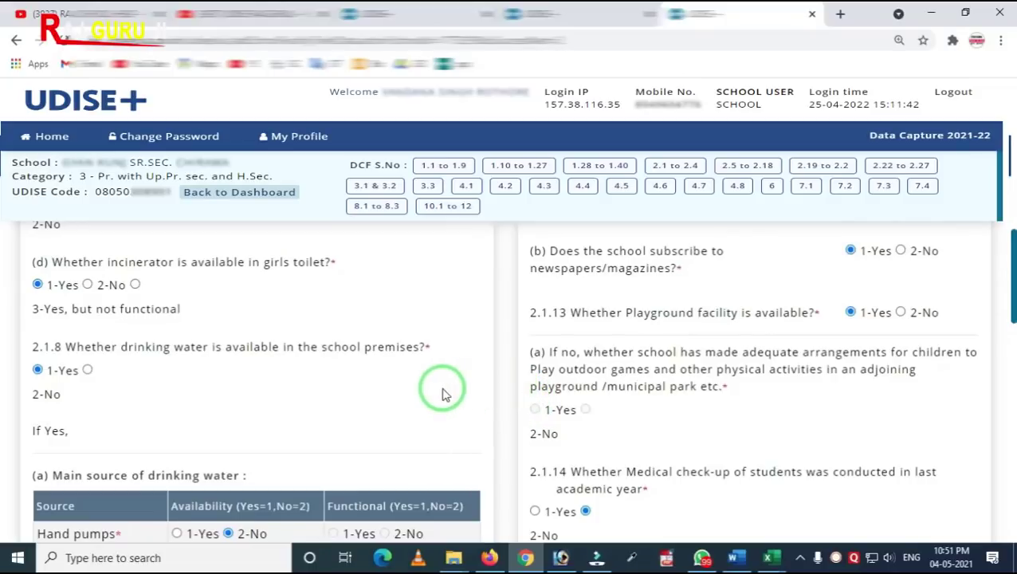
scroll(443, 392, "down", 2)
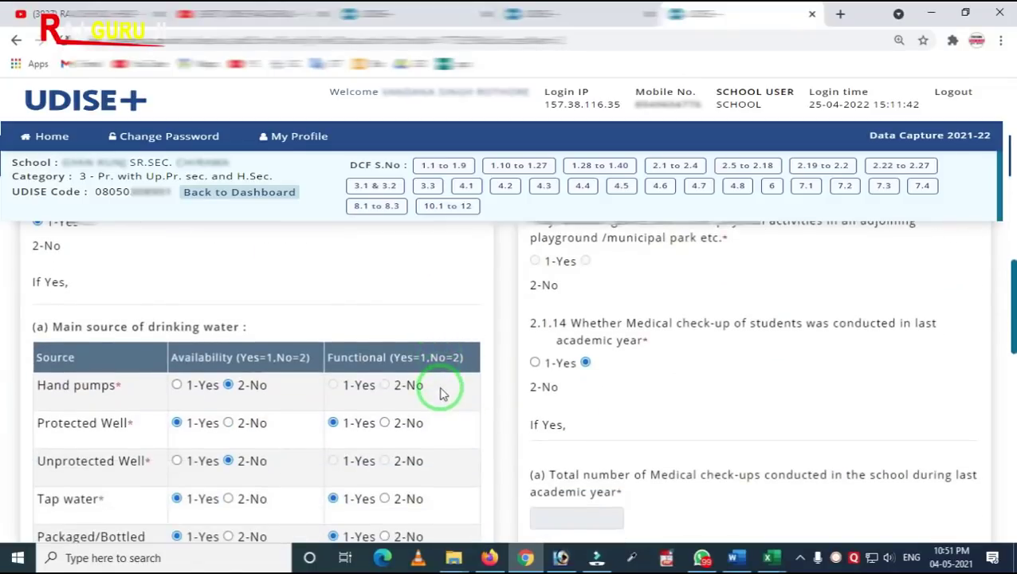
scroll(443, 392, "down", 12)
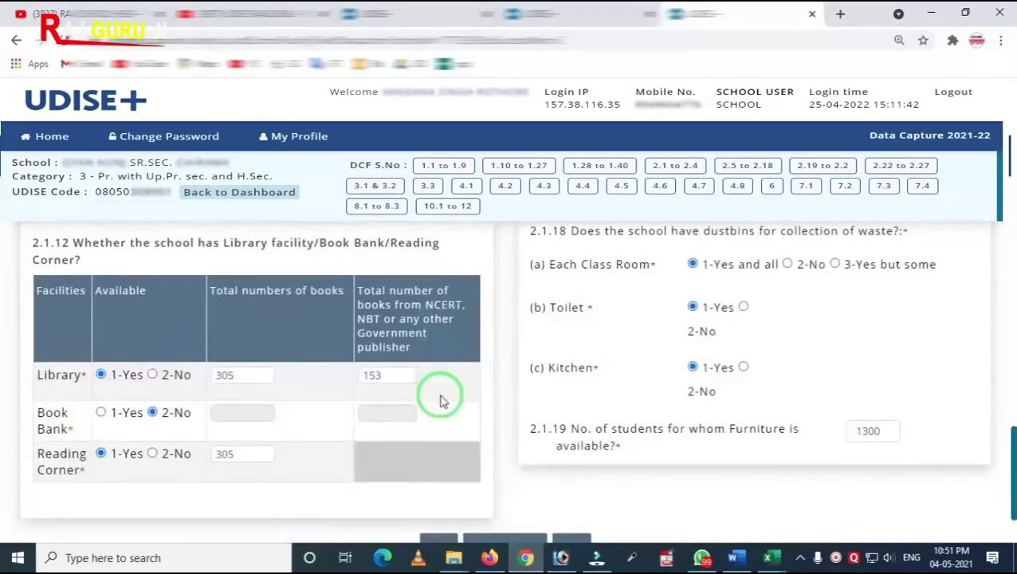
scroll(325, 388, "up", 1)
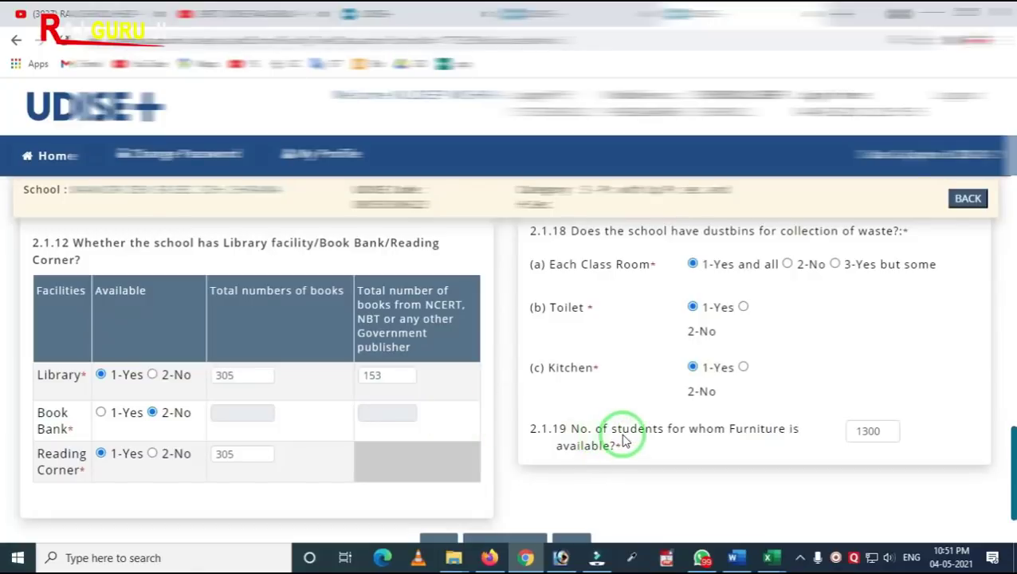
scroll(624, 439, "down", 1)
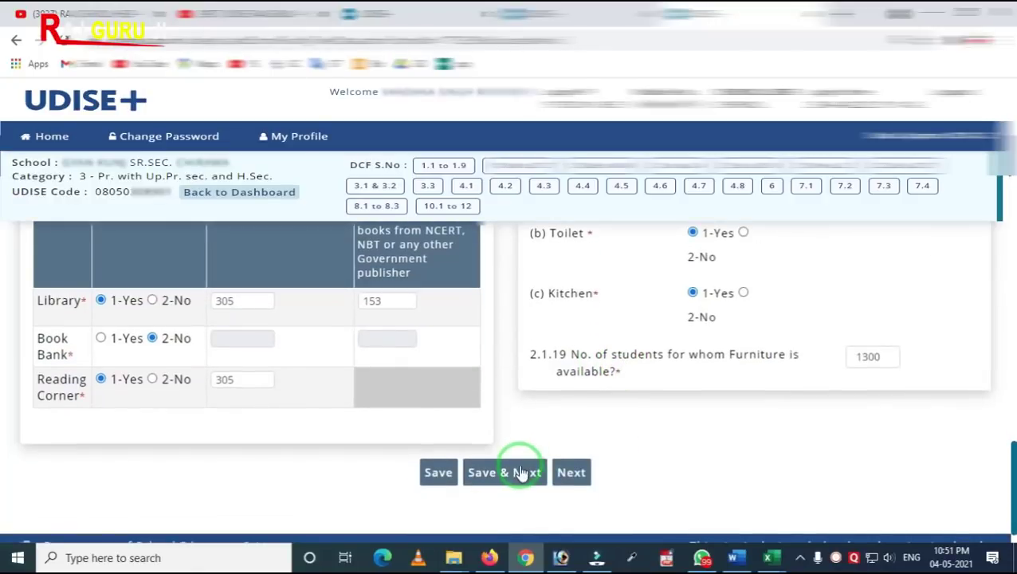
left_click(523, 474)
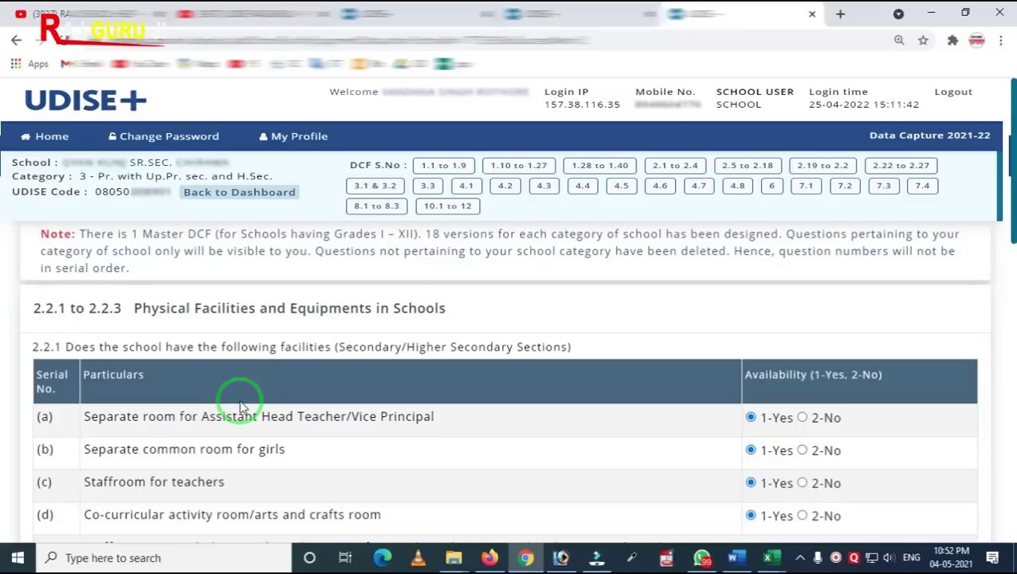
Check the facilities at 2.2.1, laboratories at 2.2.2 and equipment at 2.2.3, then save and continue to Computers and Digital Initiatives
scroll(231, 414, "down", 1)
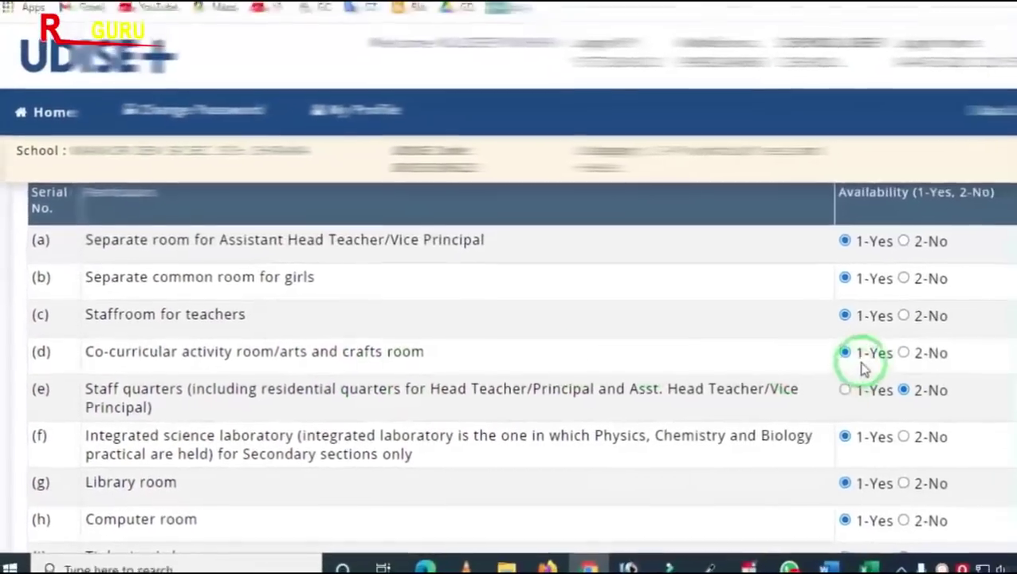
scroll(862, 367, "down", 2)
scroll(606, 374, "down", 2)
scroll(606, 375, "up", 2)
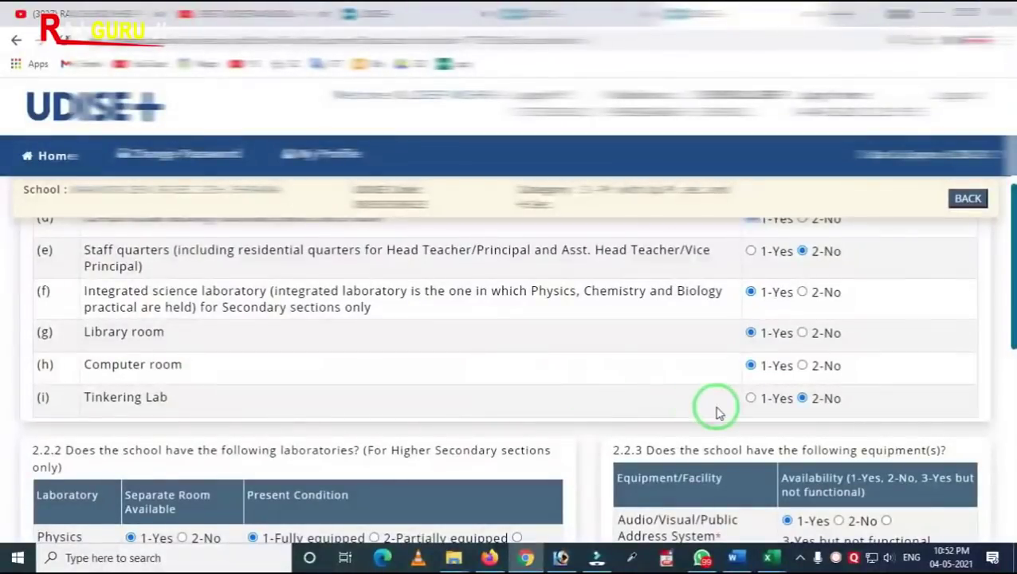
scroll(779, 363, "down", 5)
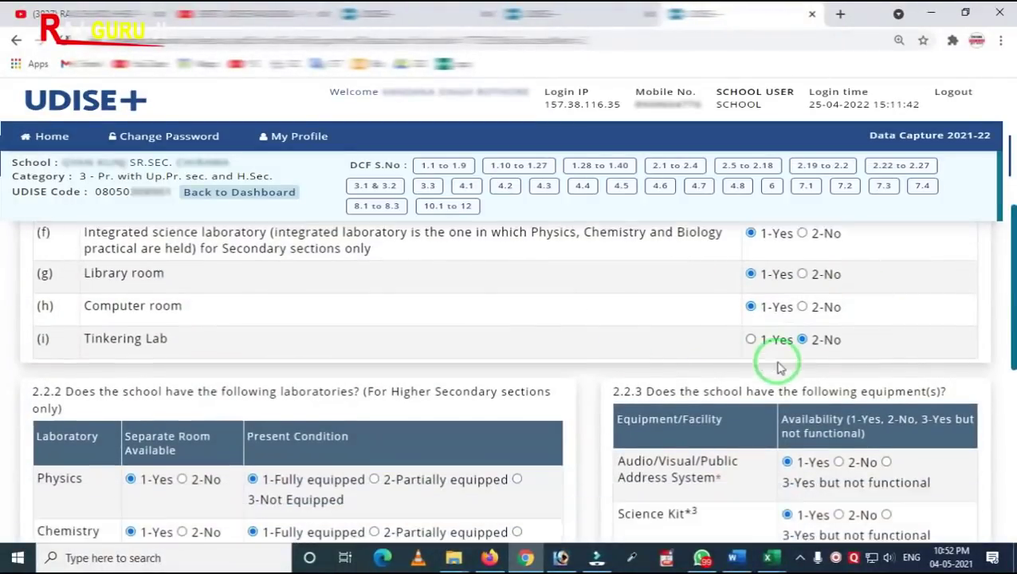
scroll(541, 380, "down", 2)
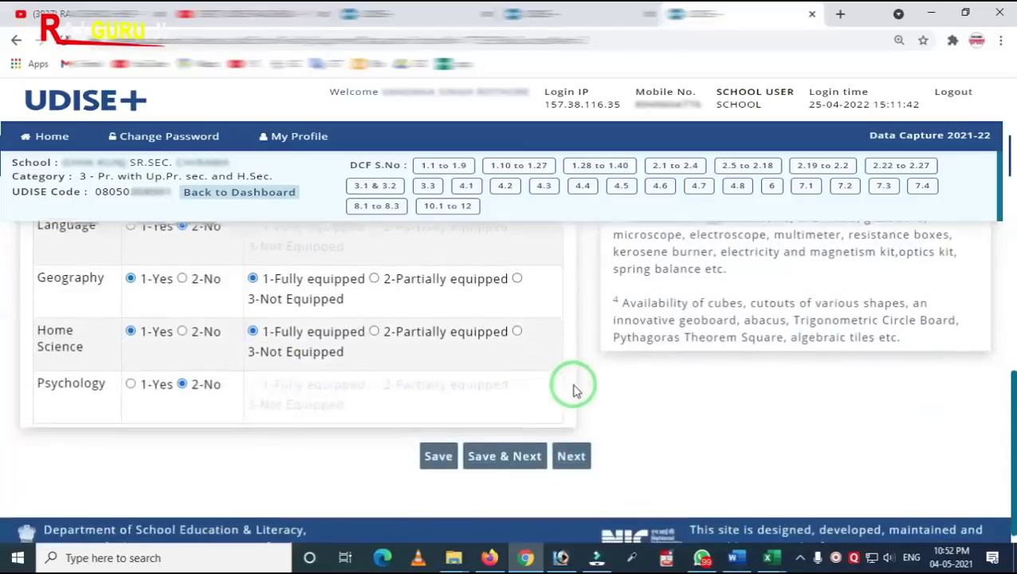
left_click(508, 436)
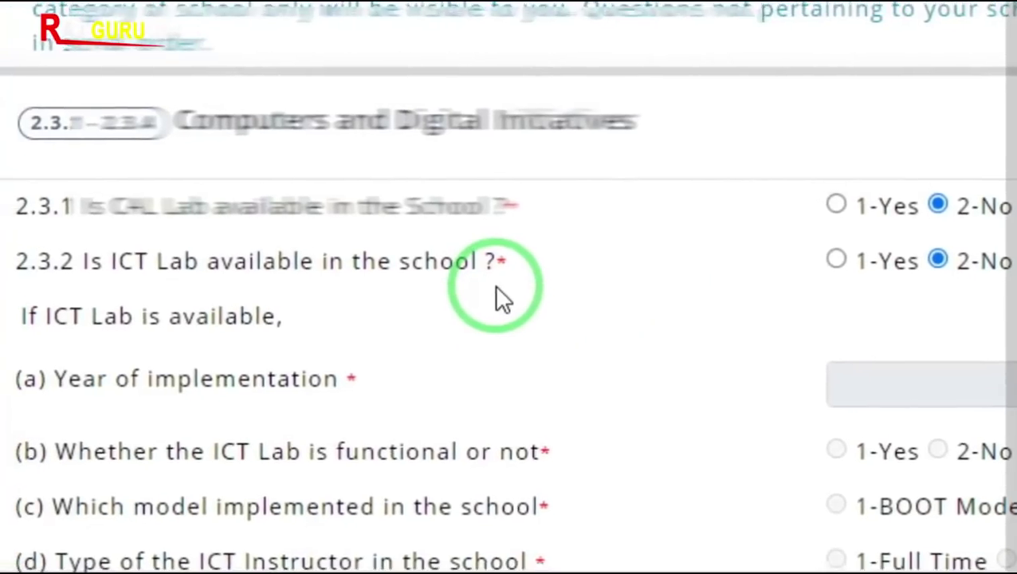
Review the CAL Lab and ICT Lab answers at 2.3.1 and 2.3.2 and the first device rows at 2.3.3
scroll(363, 386, "down", 1)
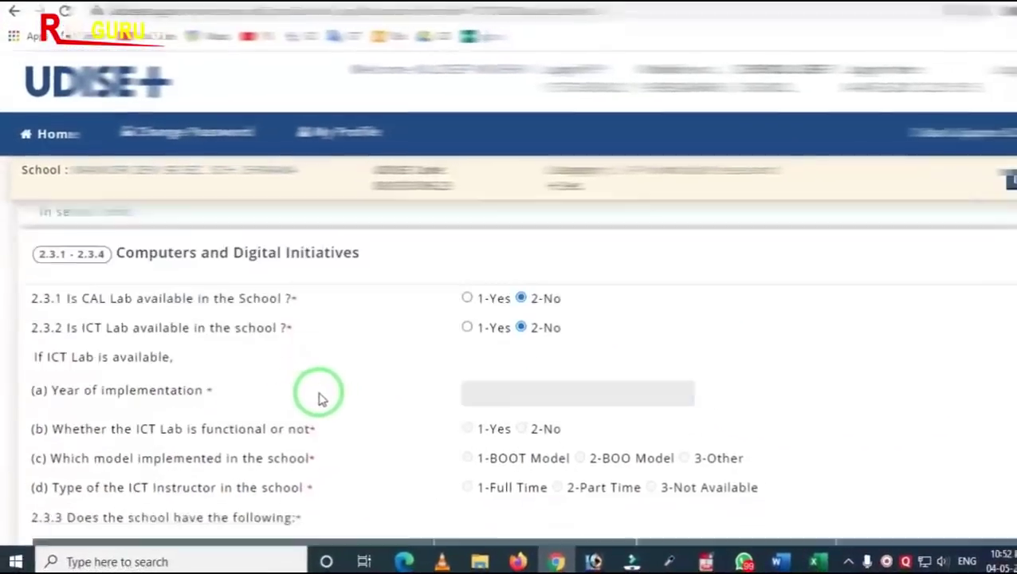
scroll(361, 386, "up", 1)
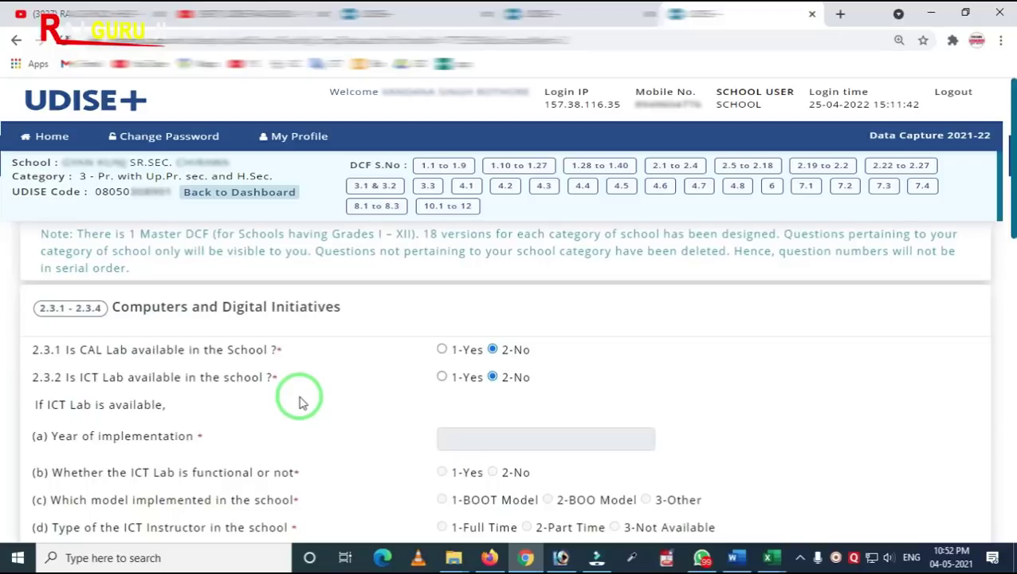
scroll(299, 403, "down", 4)
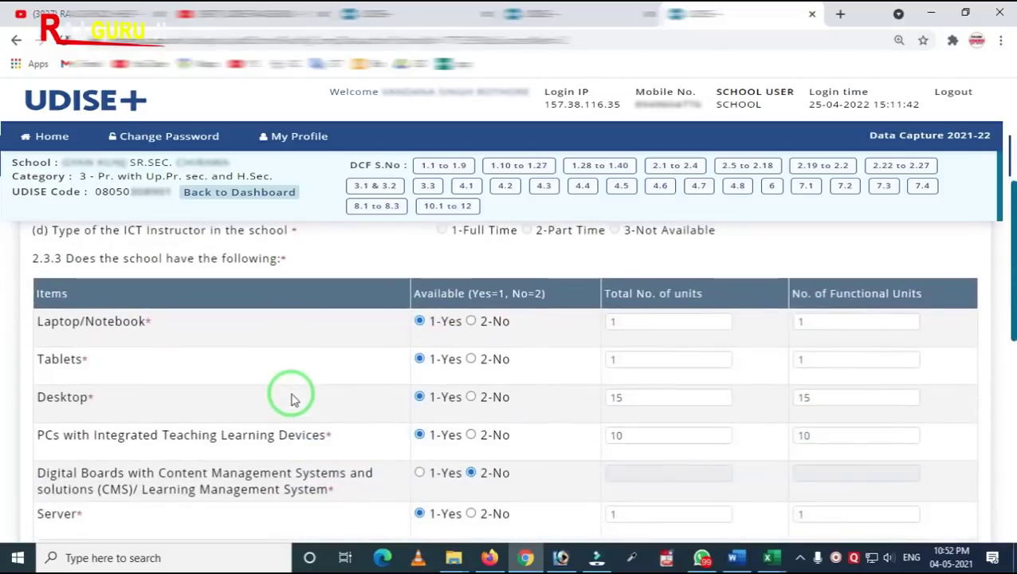
scroll(264, 399, "down", 1)
scroll(260, 394, "up", 1)
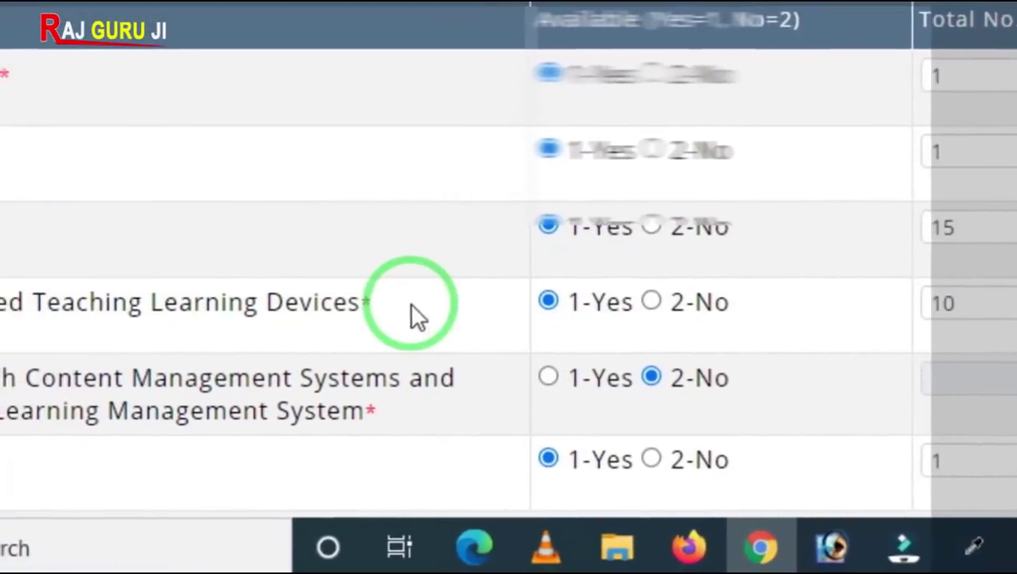
Check the remaining 2.3.3 items and the ICT teaching tools answer at 2.3.4, then save and continue to the staff form
scroll(352, 357, "down", 3)
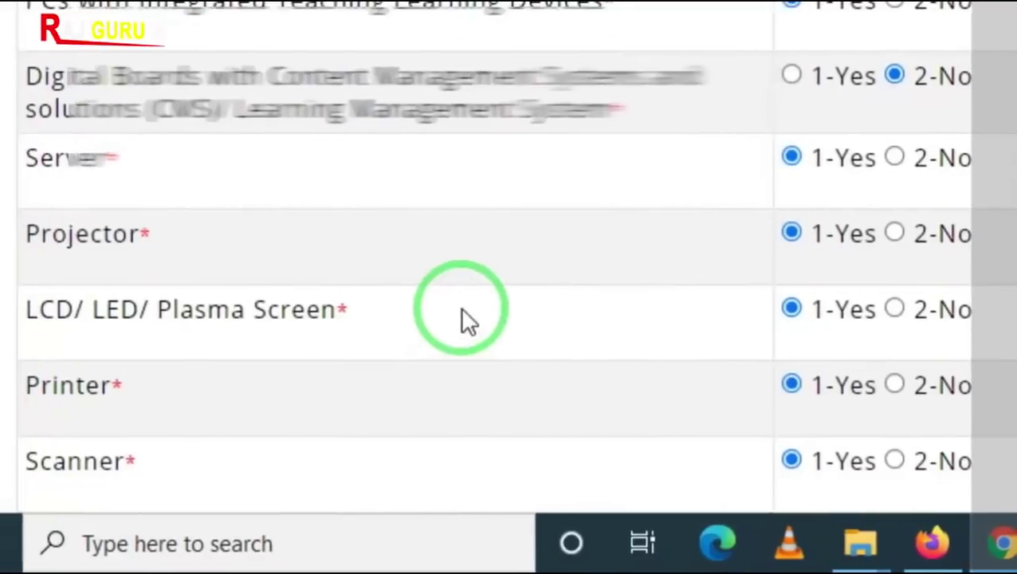
scroll(462, 311, "down", 3)
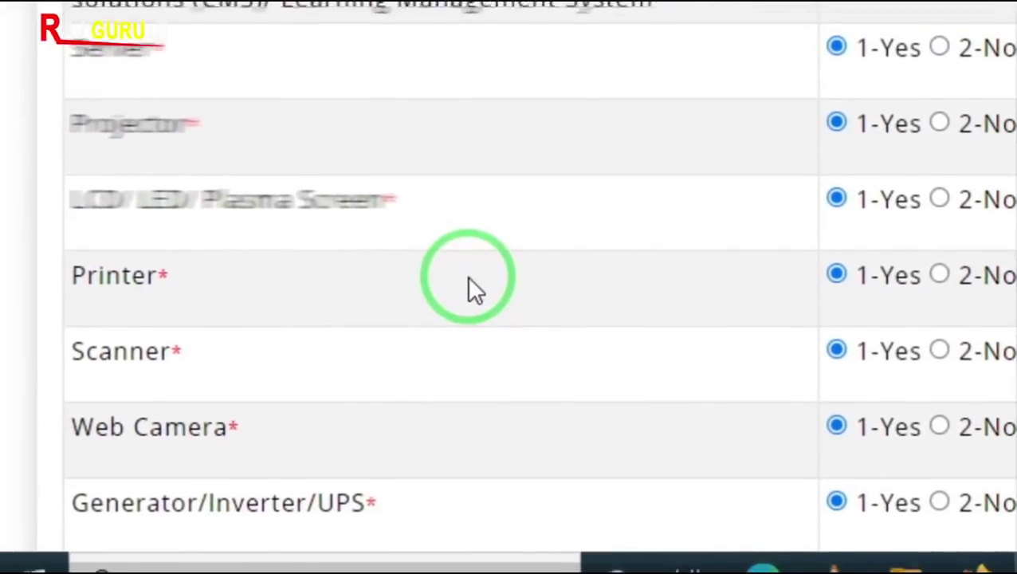
scroll(458, 319, "down", 3)
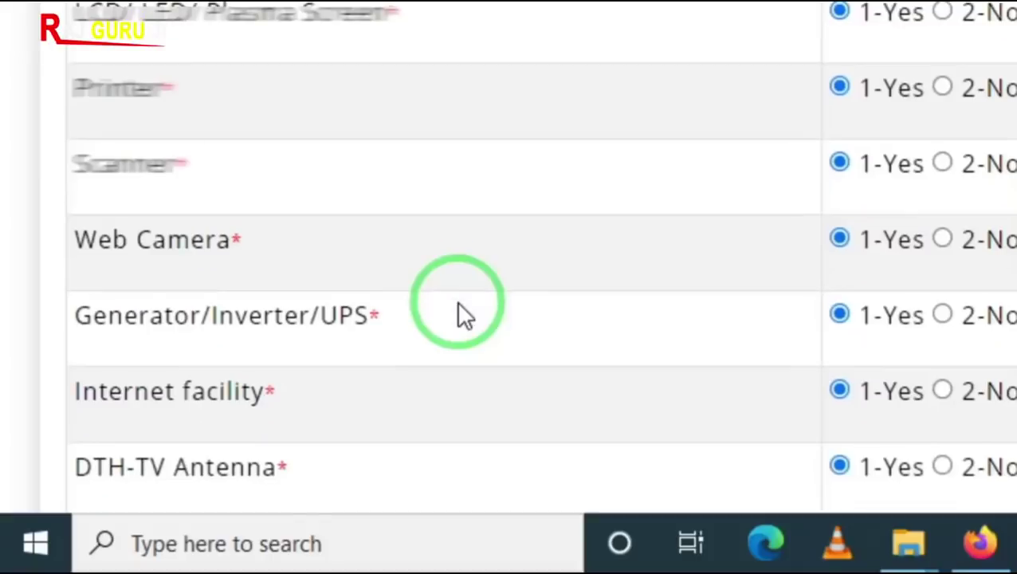
scroll(458, 311, "down", 3)
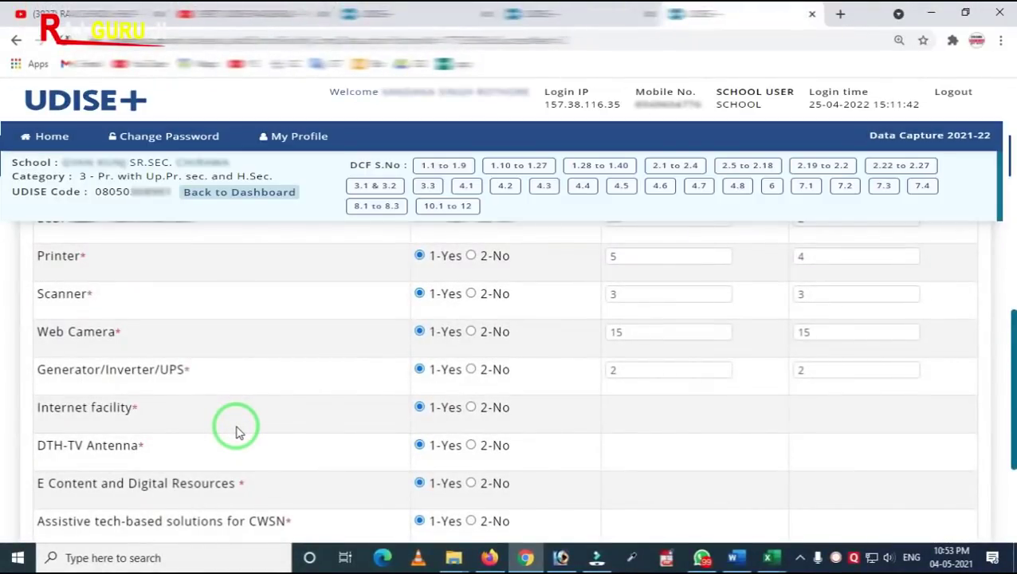
scroll(236, 431, "down", 3)
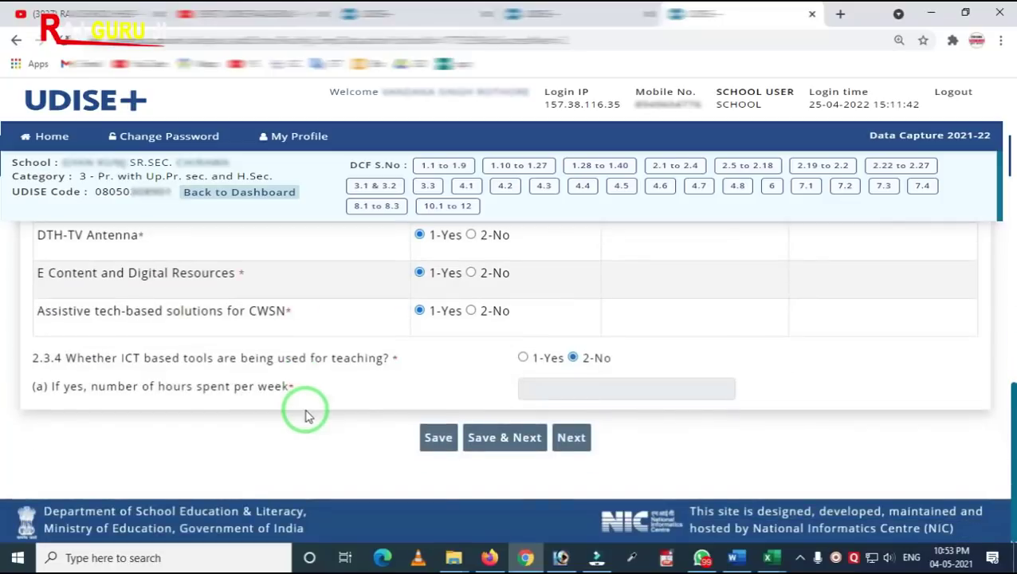
left_click(498, 439)
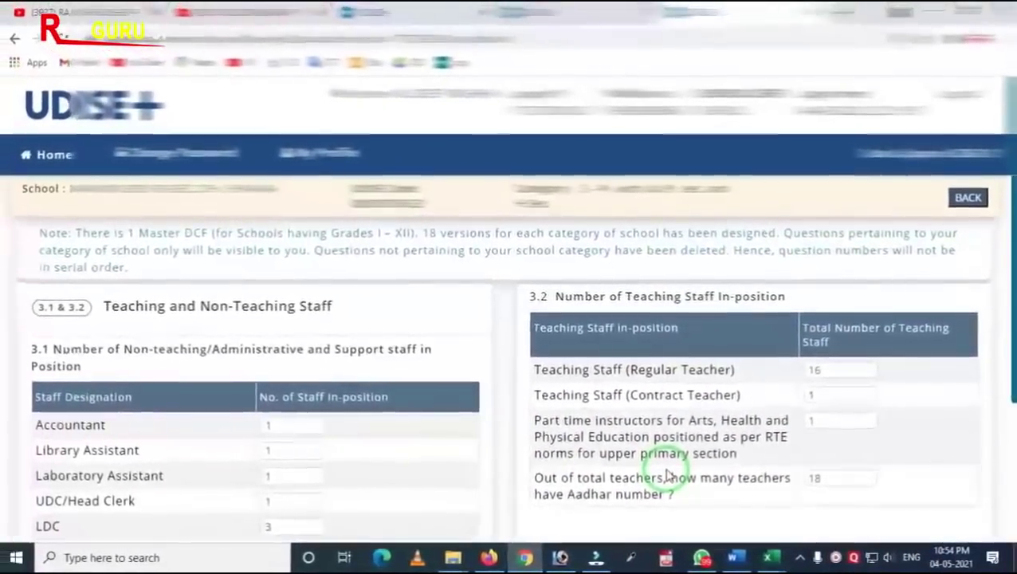
Check the non-teaching and teaching staff counts at 3.1 and 3.2, then save and continue to the teacher details
scroll(605, 466, "down", 3)
left_click(499, 439)
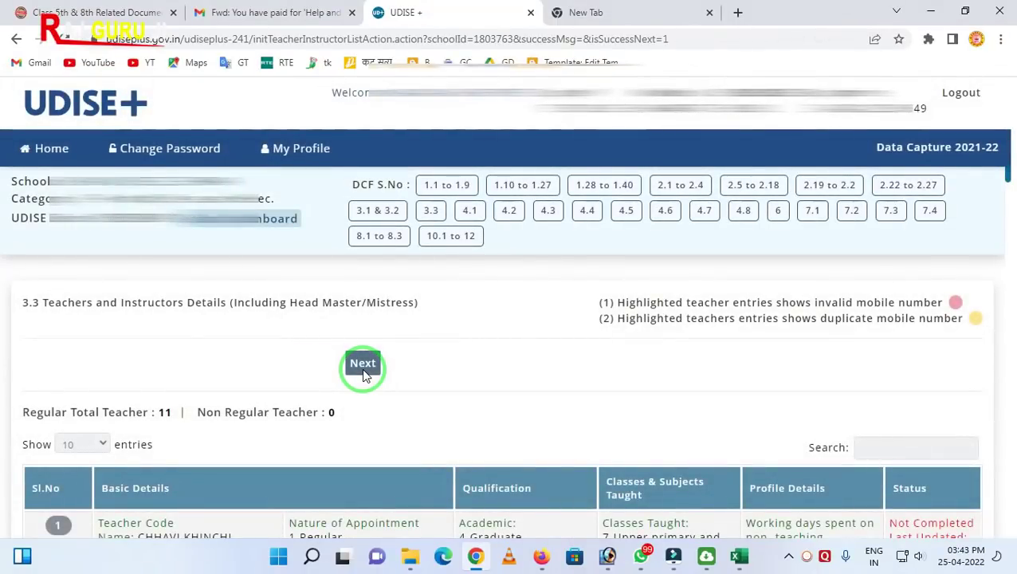
Point out the 3.3 heading and the first teacher's View option with the screen pen, then continue to the 4.1 enrolment form
key("ctrl+F5")
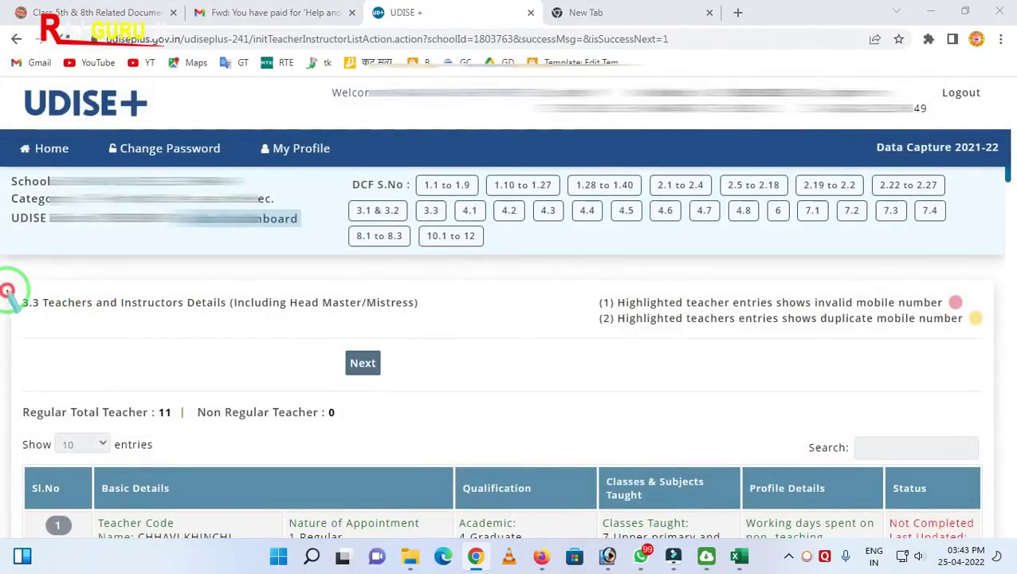
left_click_drag(7, 290, 210, 336)
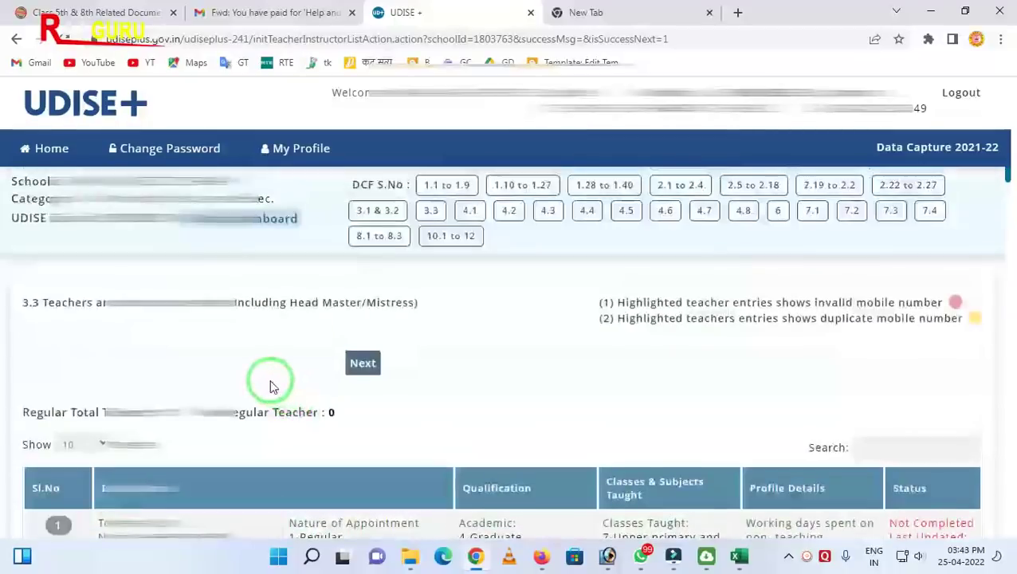
scroll(269, 386, "down", 2)
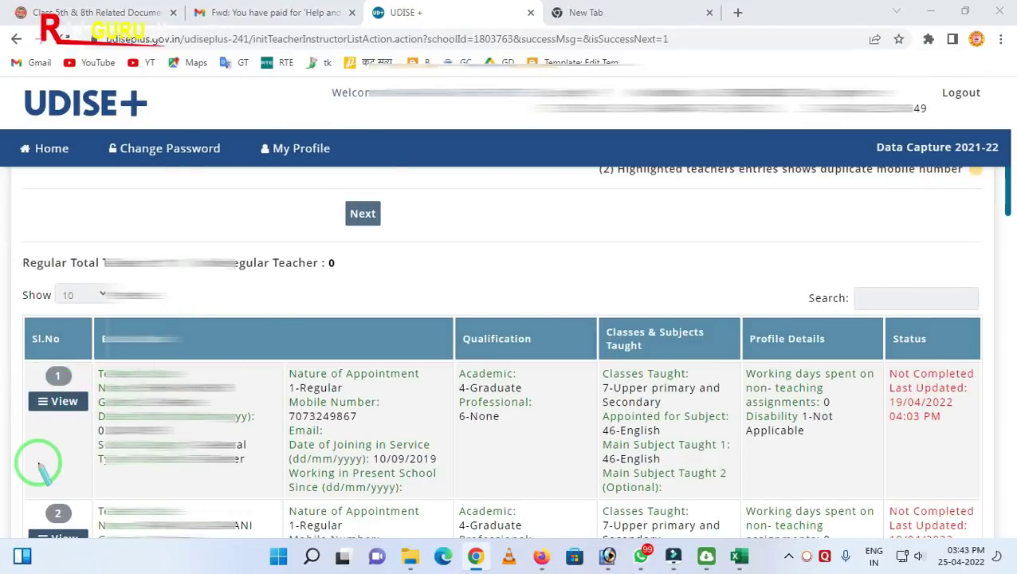
left_click_drag(16, 433, 129, 501)
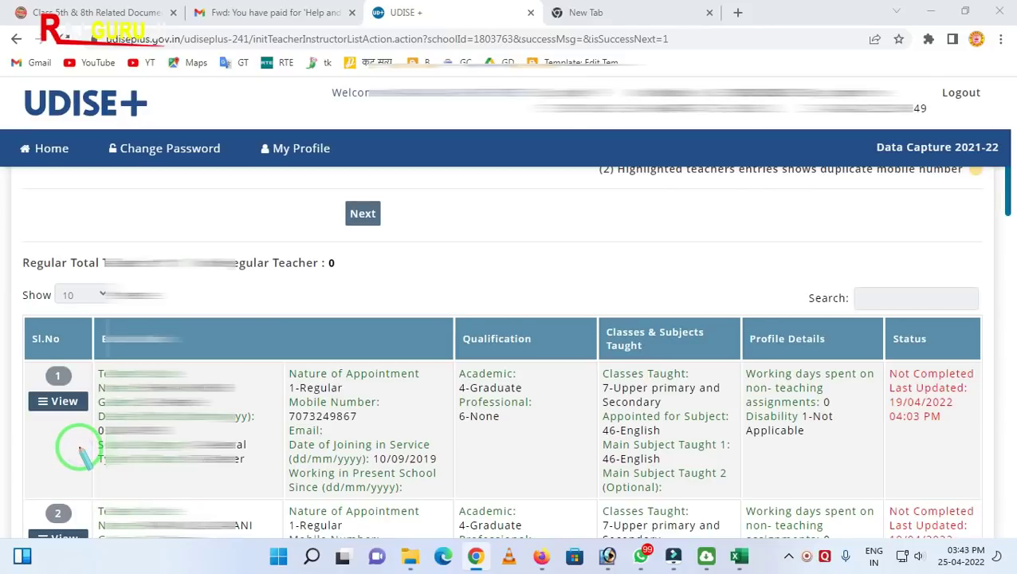
key("Escape")
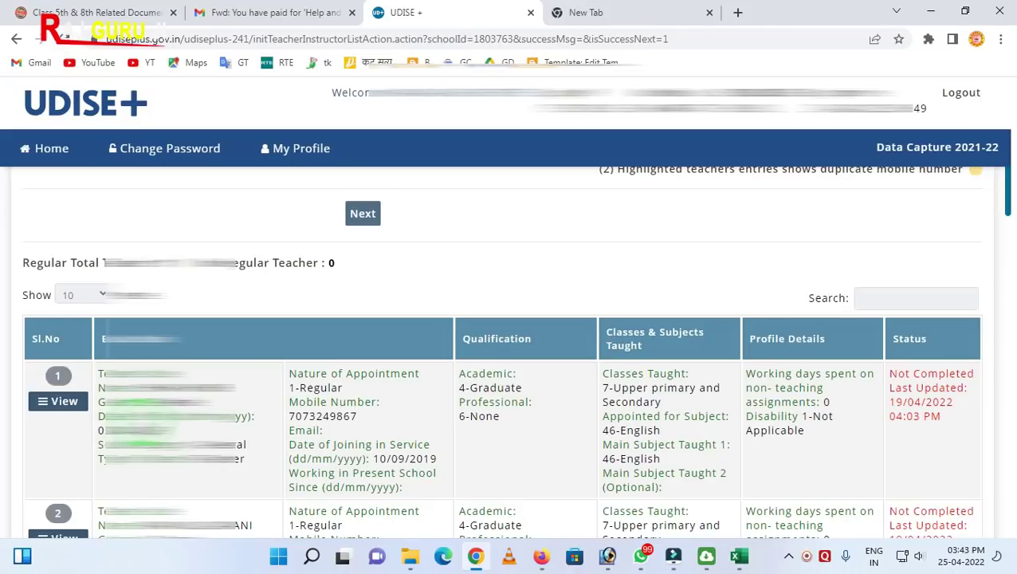
scroll(141, 426, "up", 2)
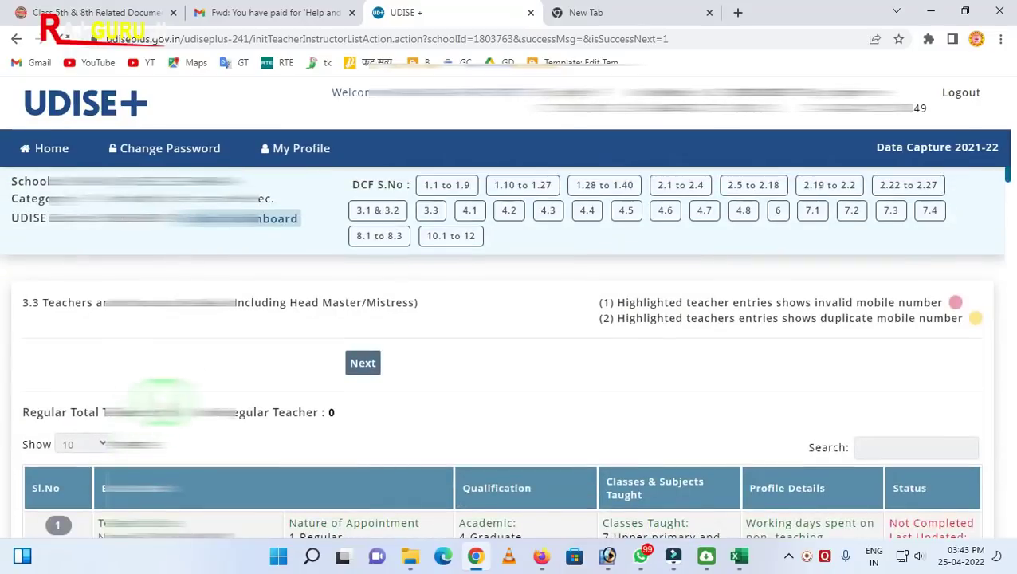
left_click(363, 365)
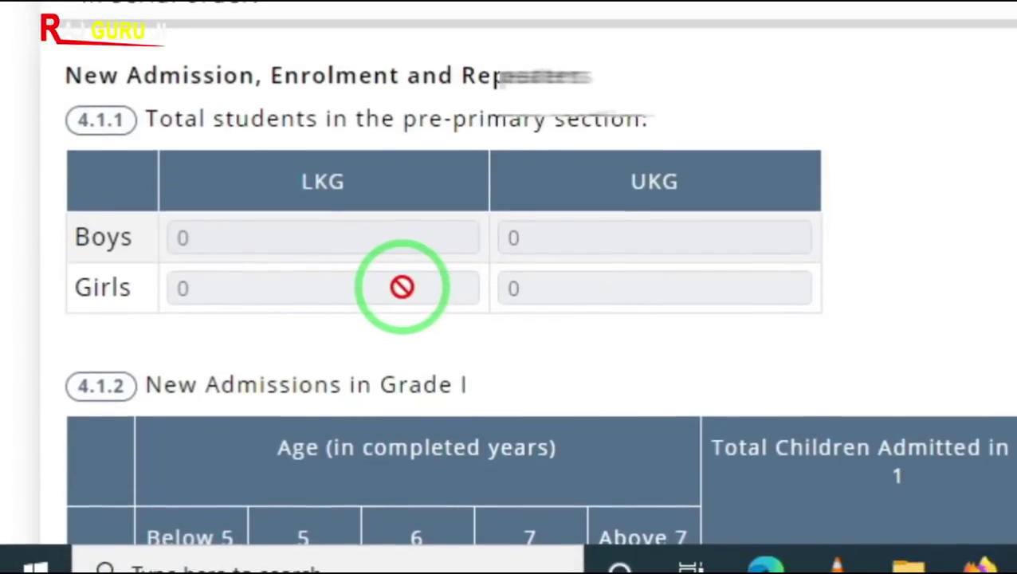
Review the pre-primary student table at 4.1.1 and the Grade I new admissions by age at 4.1.2
scroll(428, 326, "down", 4)
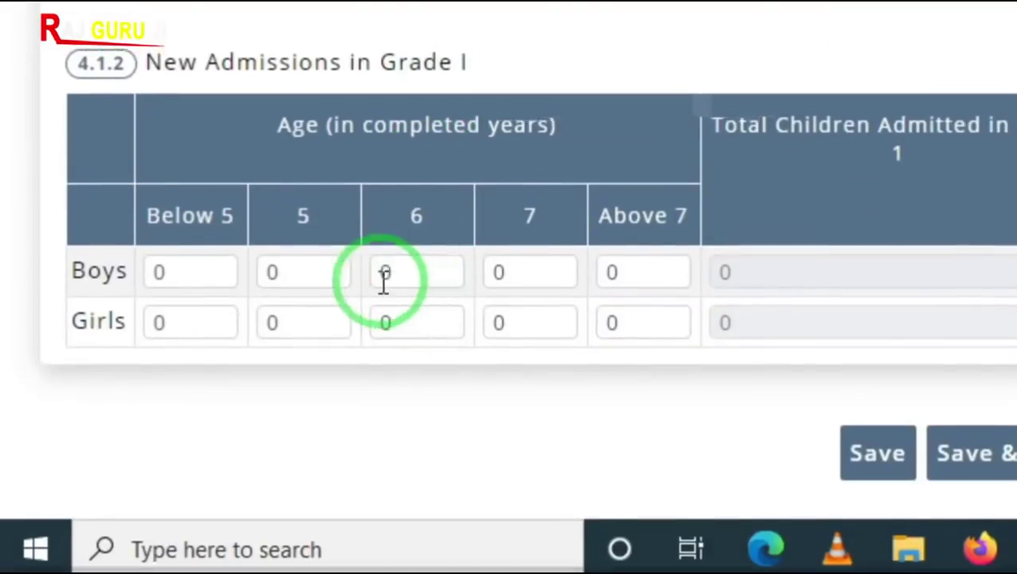
scroll(237, 288, "up", 2)
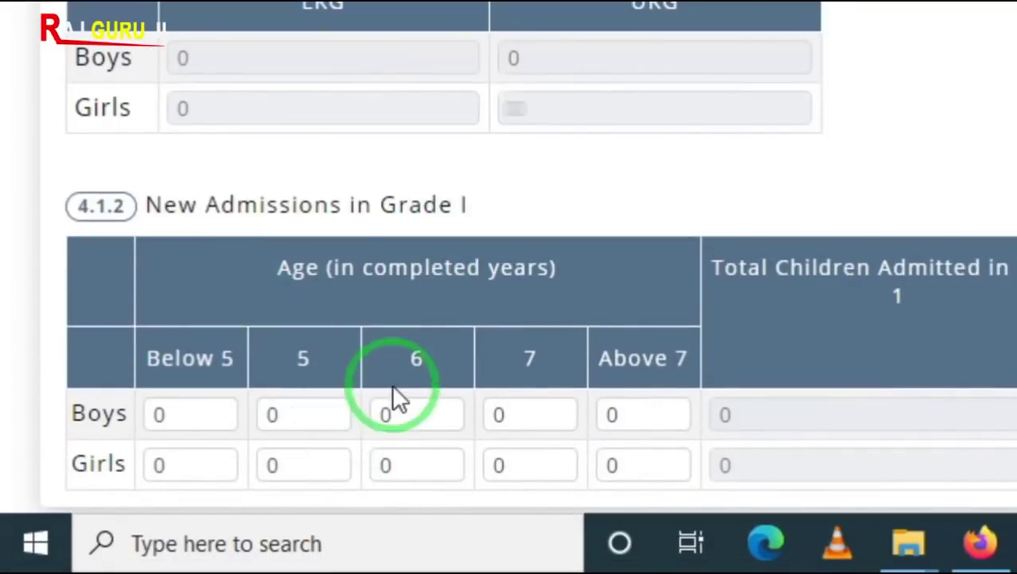
scroll(370, 275, "down", 4)
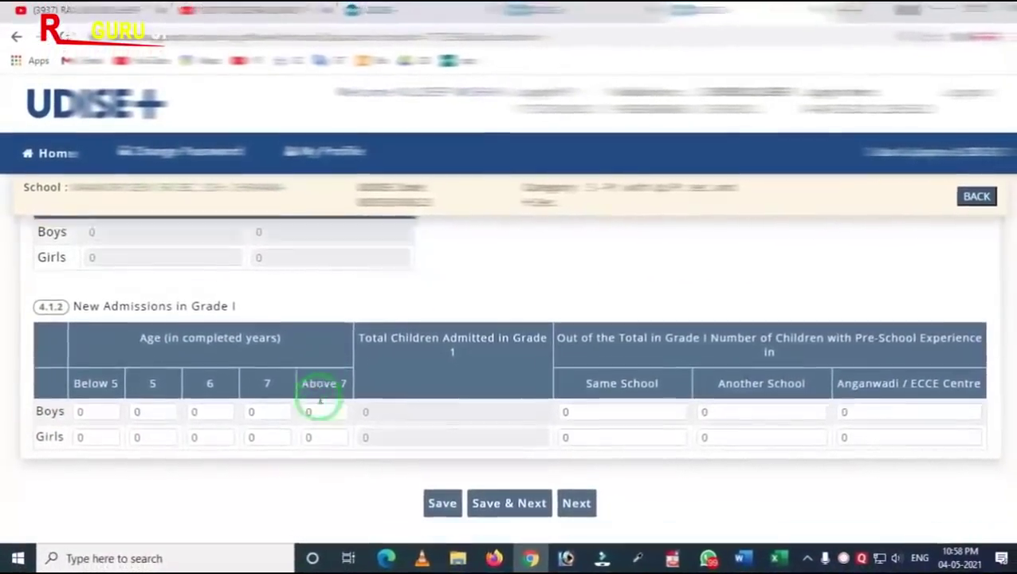
Save the Grade I admissions form, continue to form 4.2 and look over the enrolment table by social category
scroll(321, 404, "down", 1)
left_click(482, 451)
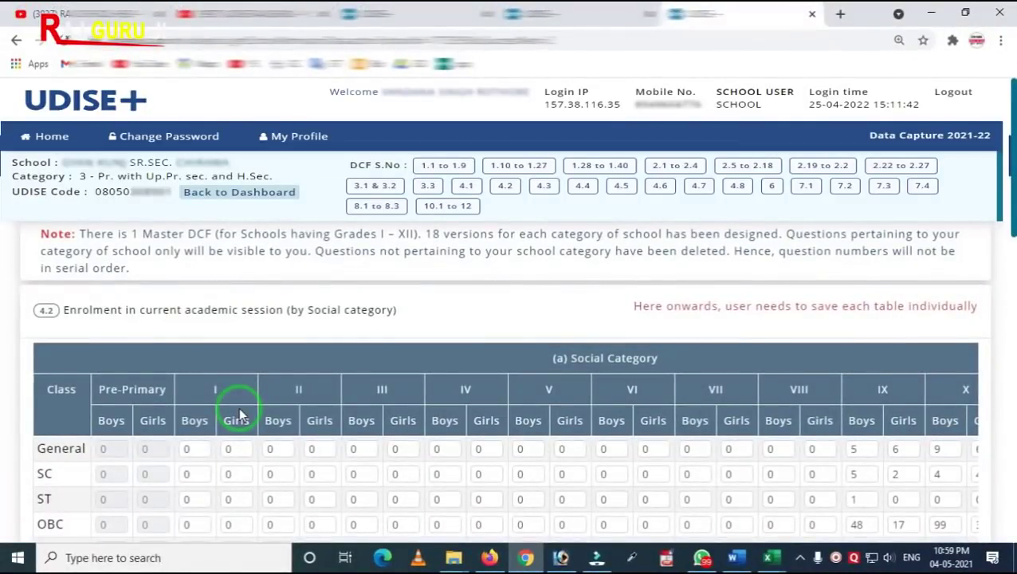
scroll(356, 449, "down", 1)
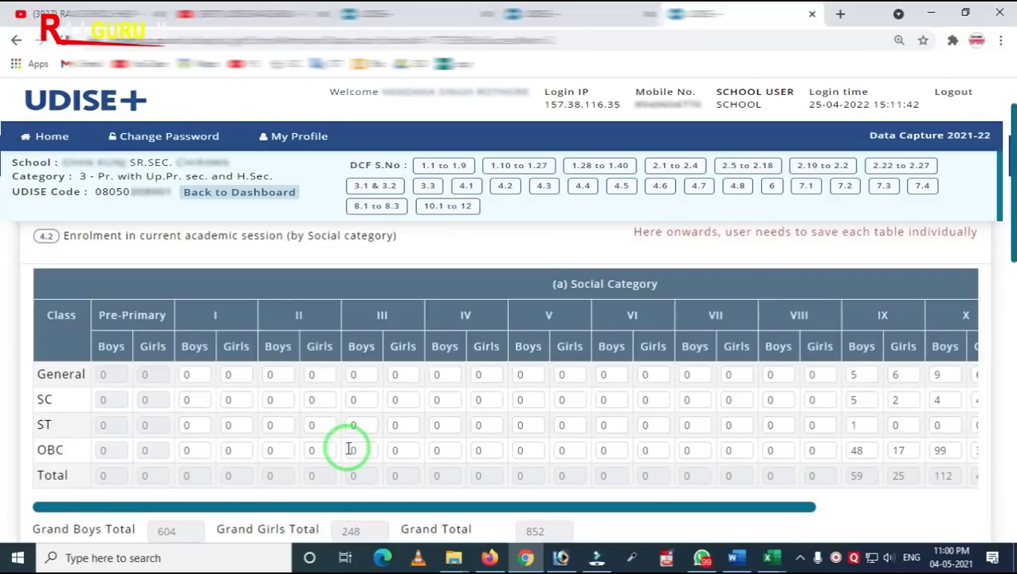
left_click(141, 402)
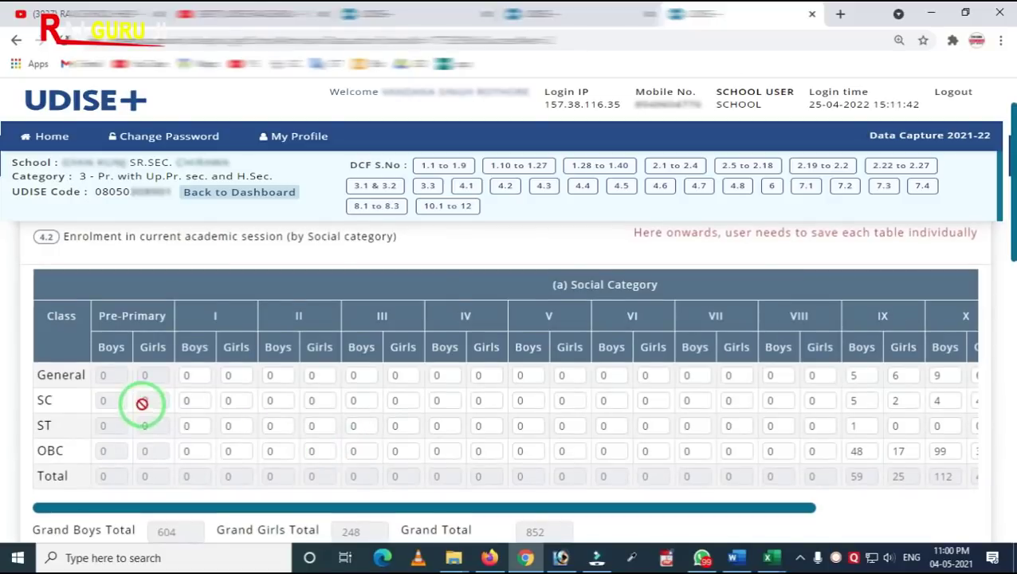
scroll(144, 410, "up", 1)
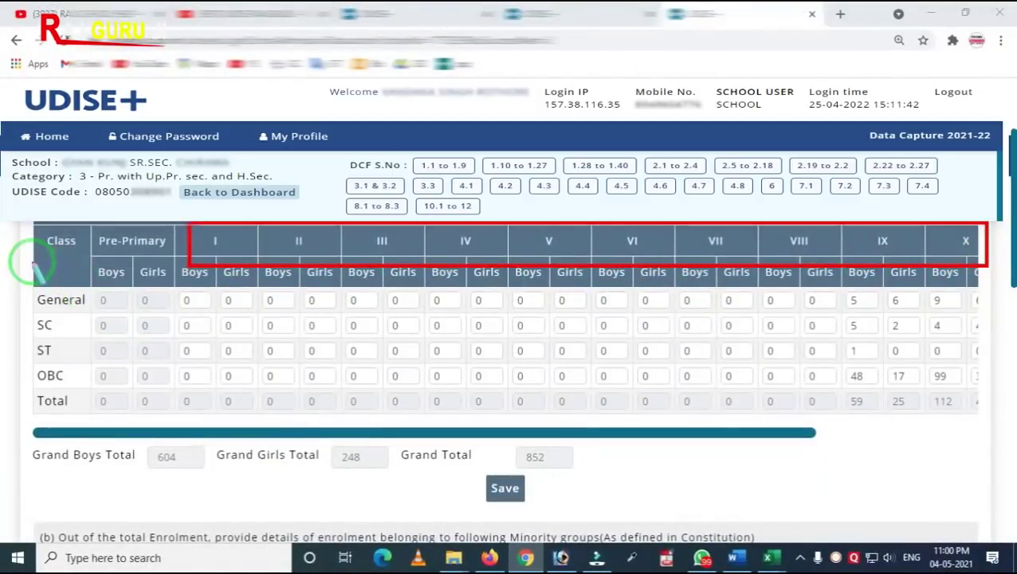
Outline the category labels and the Class I boys and girls columns of table 4.2 (a) with the screen pen
mouse_move(26, 236)
left_mouse_down()
mouse_move(59, 364)
mouse_move(106, 474)
left_mouse_up()
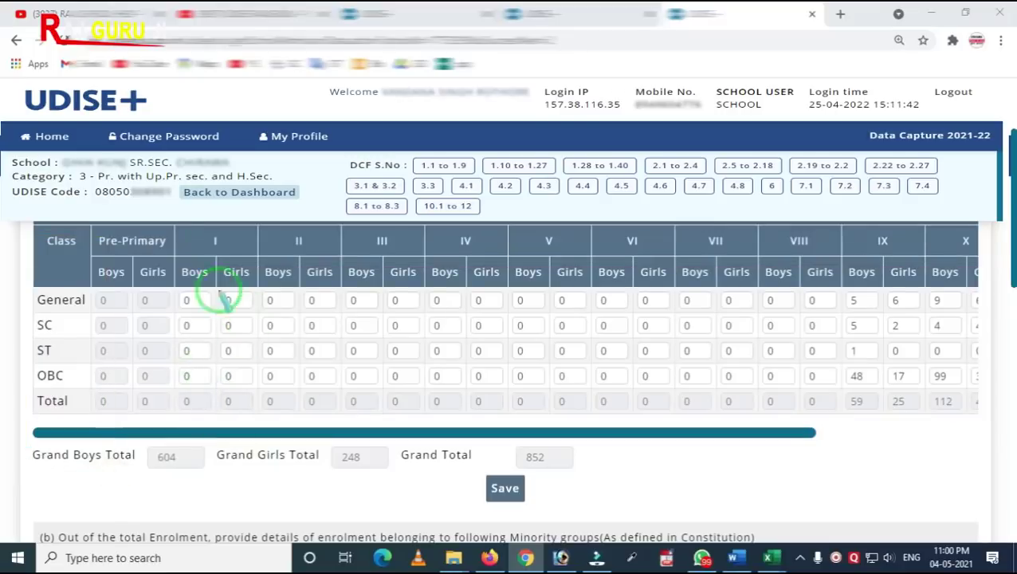
left_click_drag(172, 244, 204, 426)
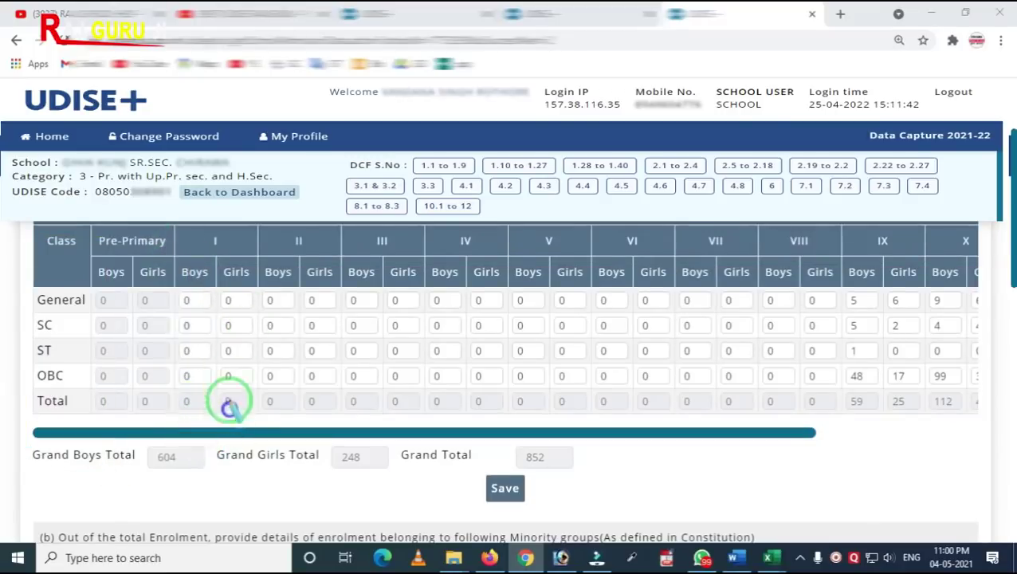
left_click_drag(206, 227, 265, 446)
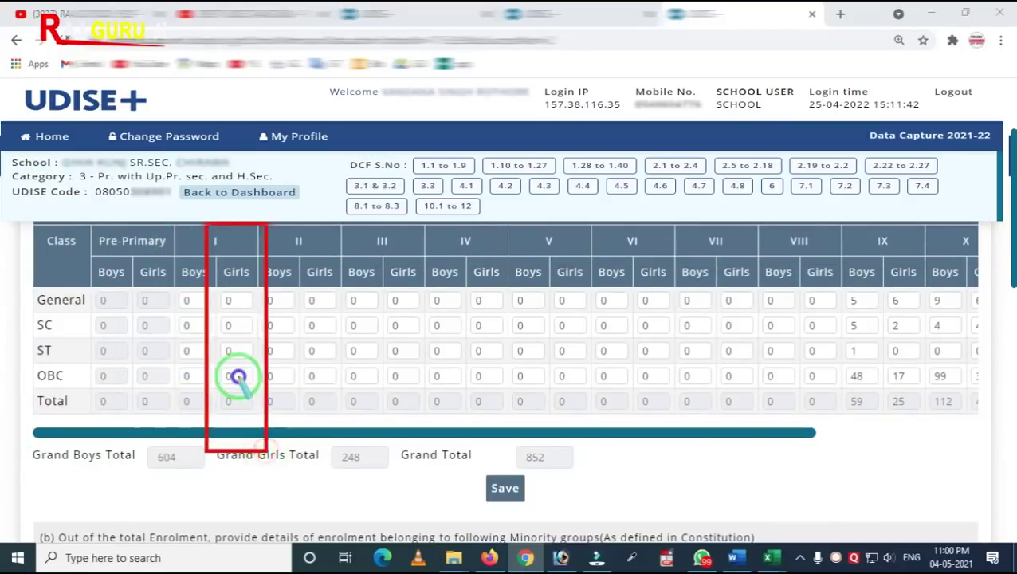
left_click_drag(262, 432, 532, 461)
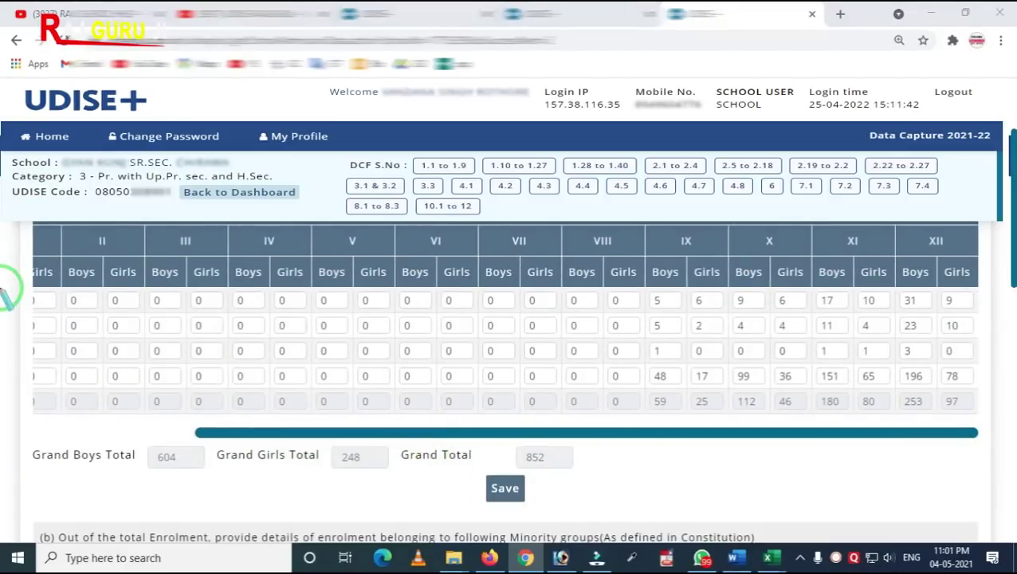
Point out the higher-class enrolment entries by social category in table (a) with the screen pen, then save the table
mouse_move(42, 291)
left_mouse_down()
mouse_move(338, 424)
mouse_move(604, 471)
mouse_move(669, 473)
mouse_move(636, 469)
mouse_move(623, 452)
left_mouse_up()
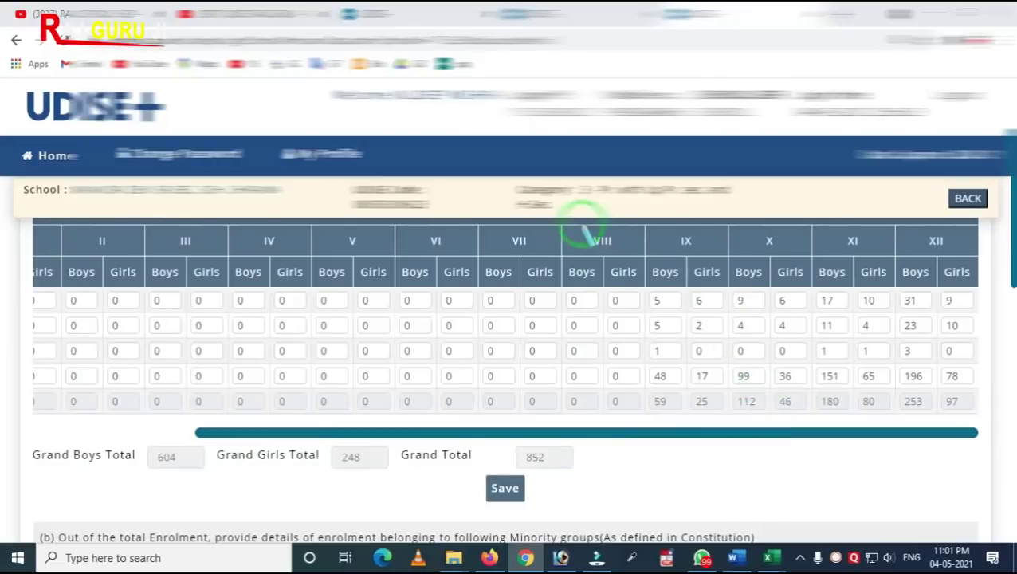
mouse_move(581, 226)
left_mouse_down()
mouse_move(846, 431)
mouse_move(1002, 440)
left_mouse_up()
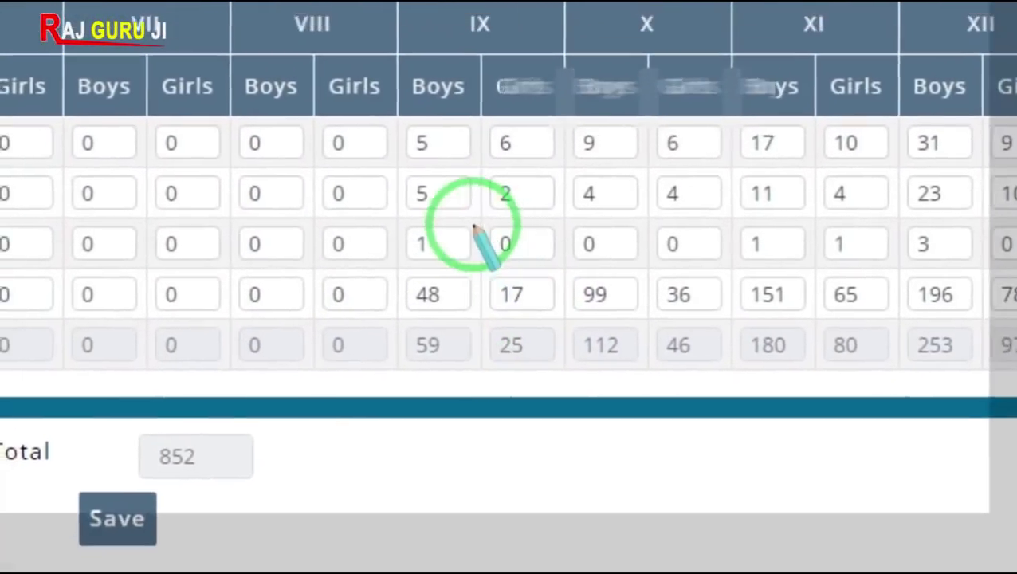
left_click_drag(406, 129, 476, 259)
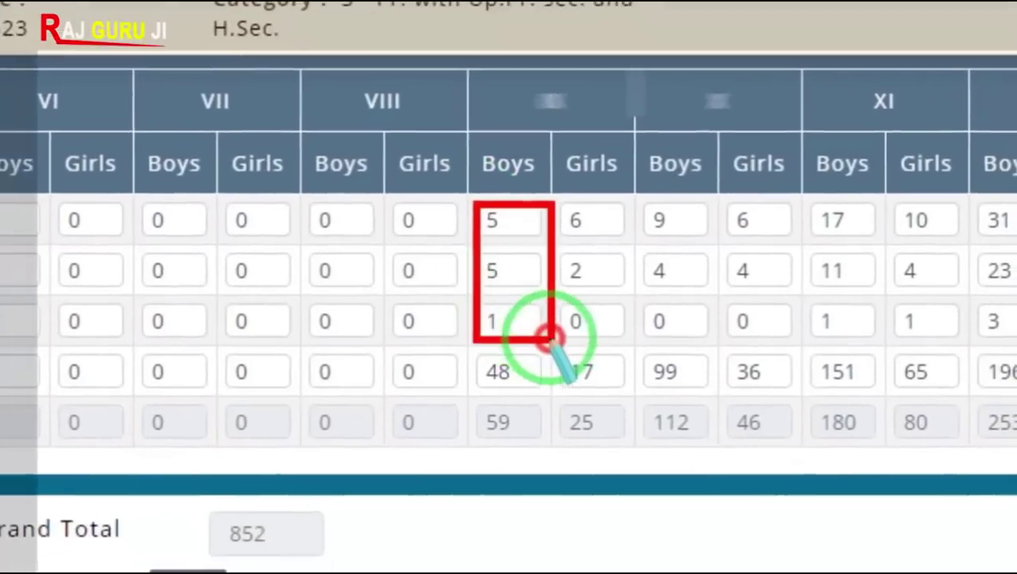
left_click_drag(546, 335, 620, 359)
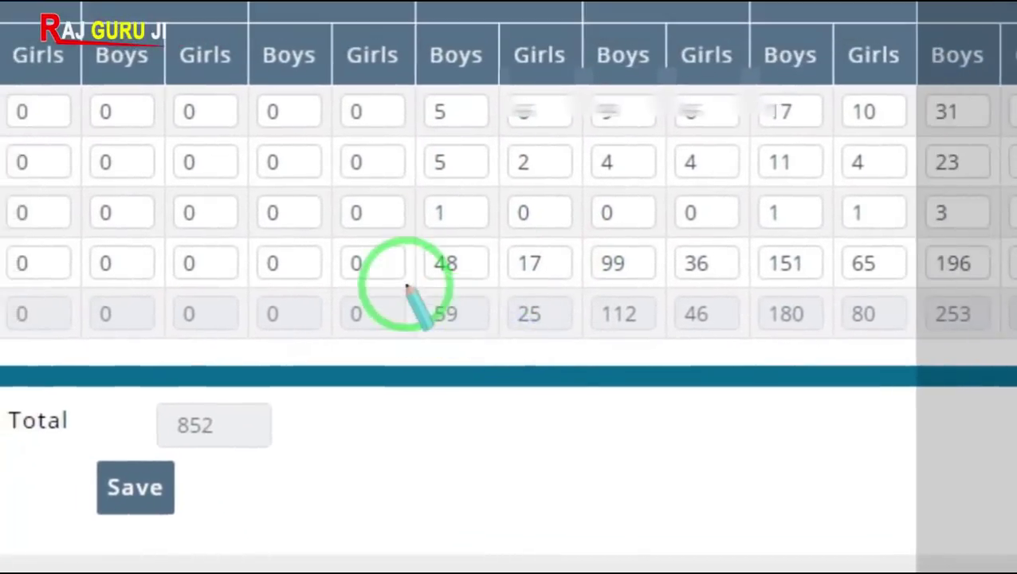
mouse_move(406, 286)
left_mouse_down()
mouse_move(476, 332)
mouse_move(579, 343)
left_mouse_up()
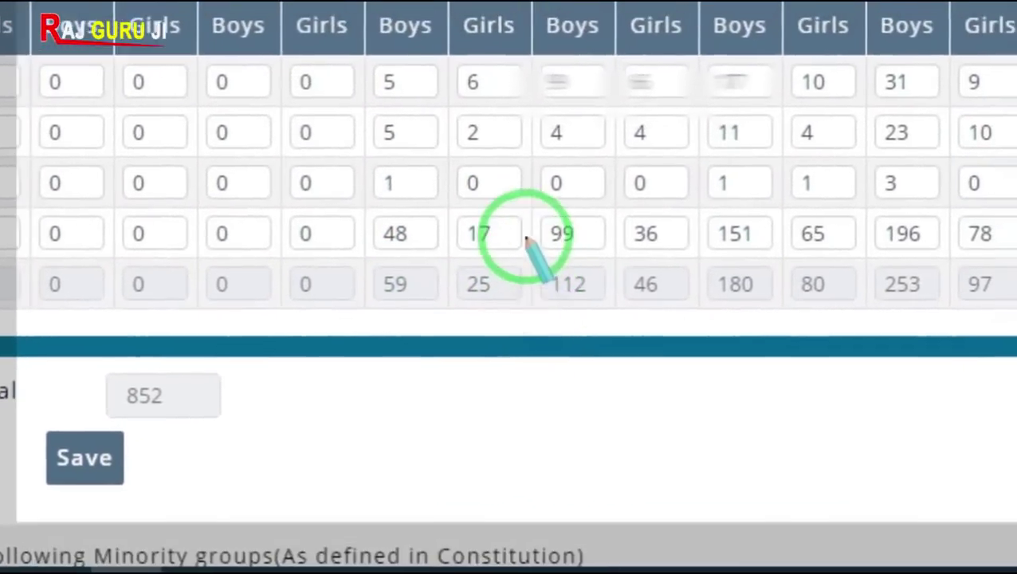
mouse_move(526, 239)
left_mouse_down()
mouse_move(544, 318)
mouse_move(594, 322)
mouse_move(626, 296)
mouse_move(897, 297)
left_mouse_up()
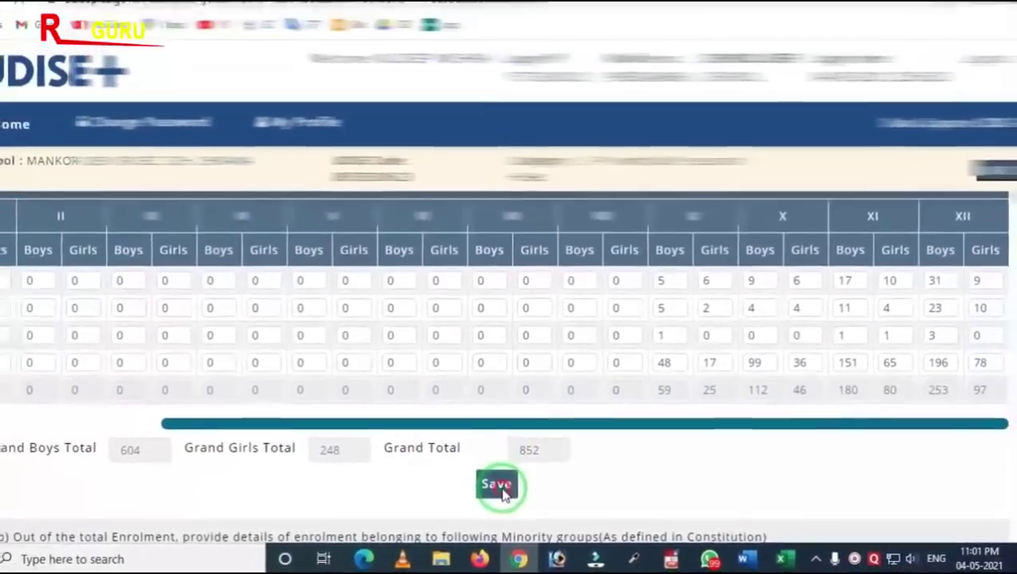
left_click(432, 450)
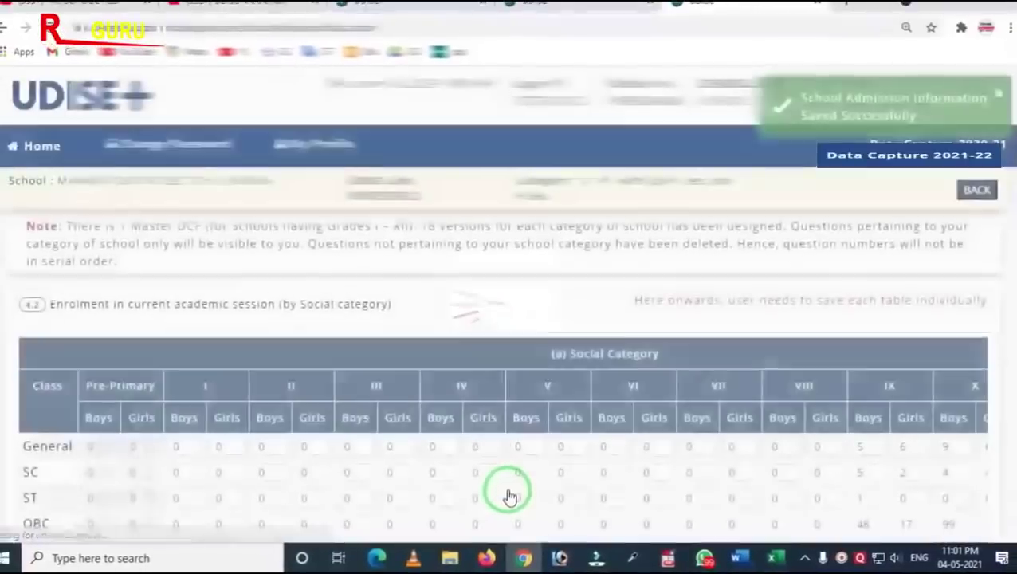
Review the minority group enrolment table (b) against table (a), marking it with the screen pen, then save it
scroll(283, 409, "down", 6)
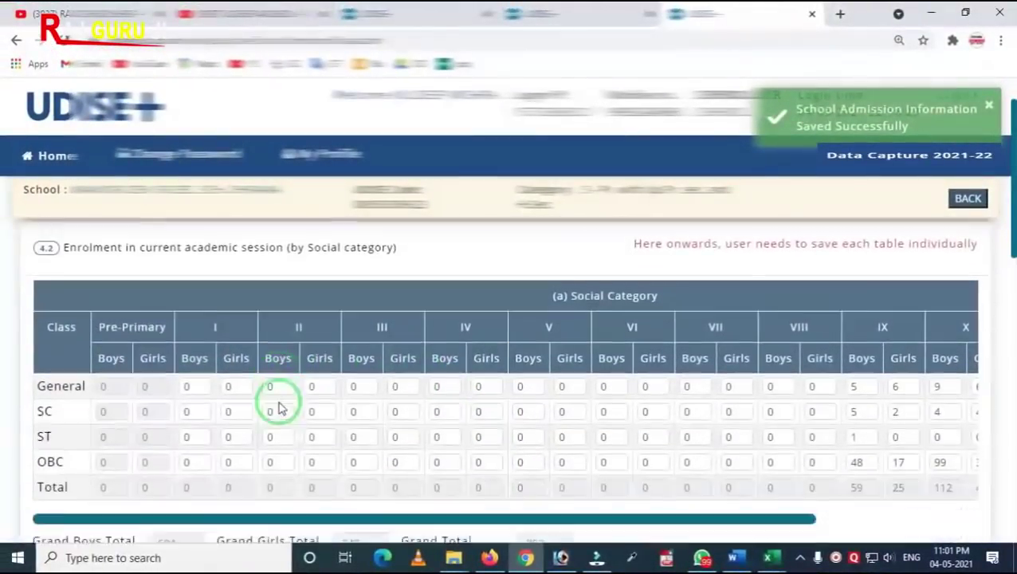
scroll(384, 383, "down", 2)
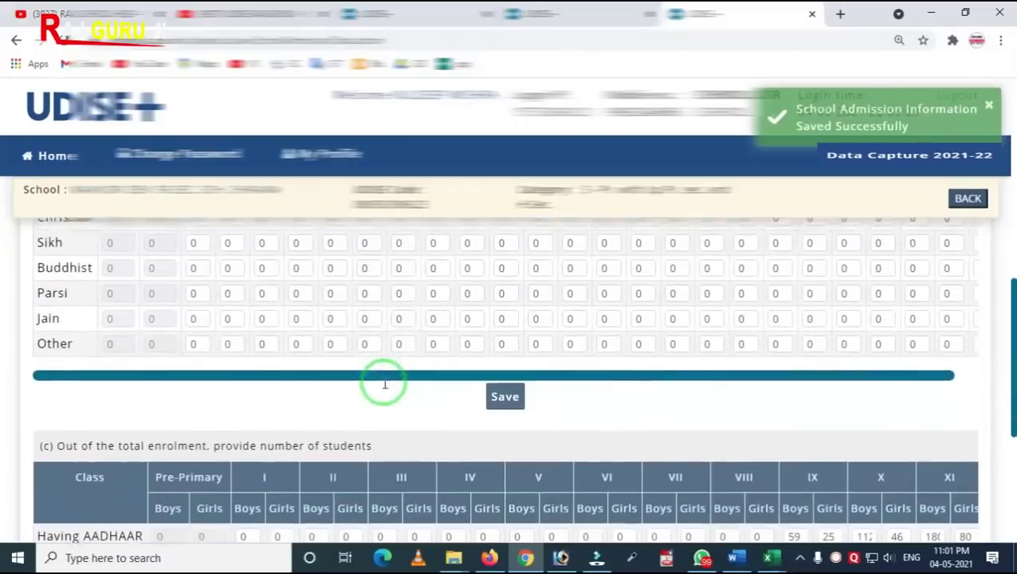
scroll(382, 387, "up", 3)
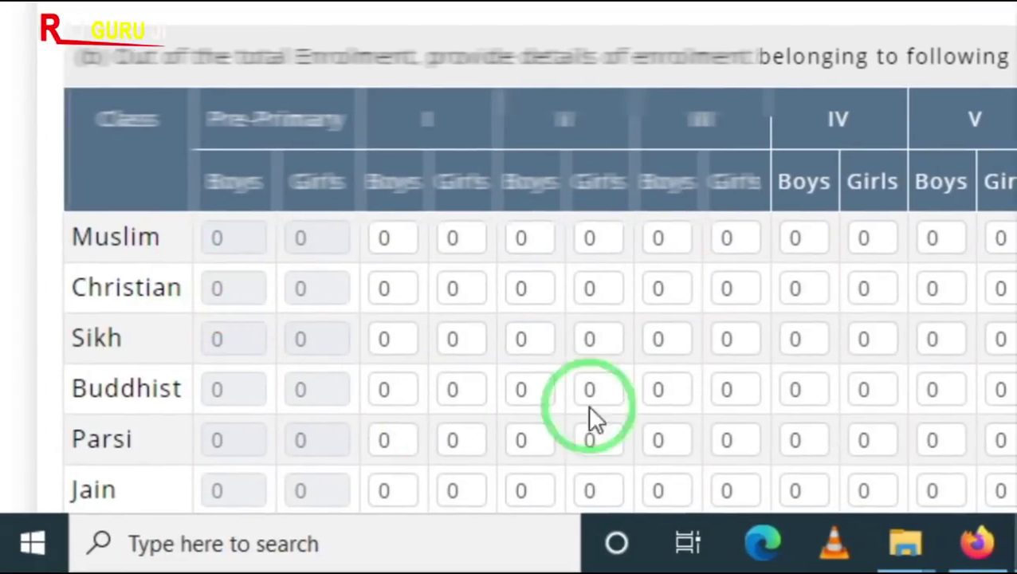
scroll(588, 415, "up", 5)
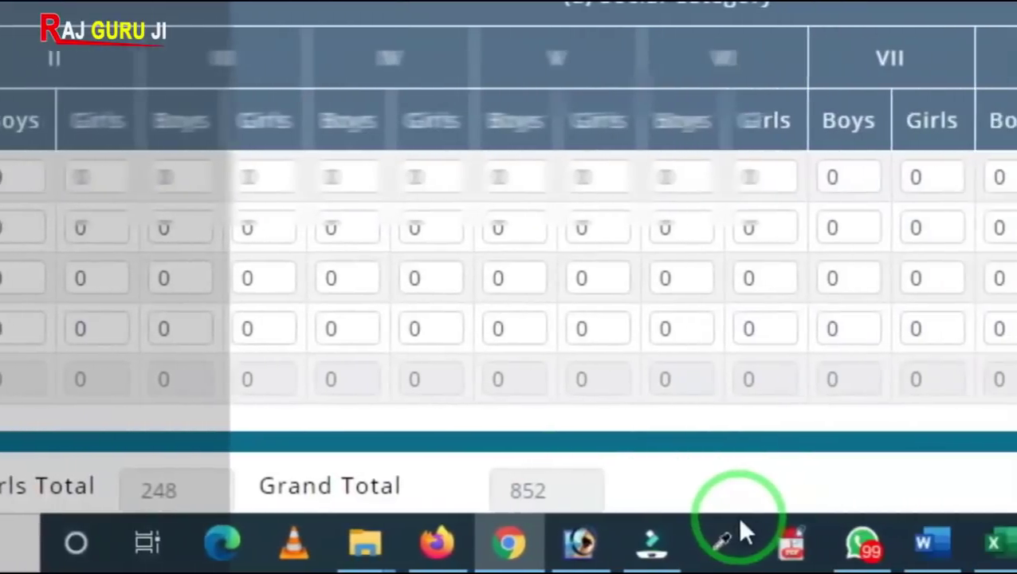
scroll(857, 226, "down", 5)
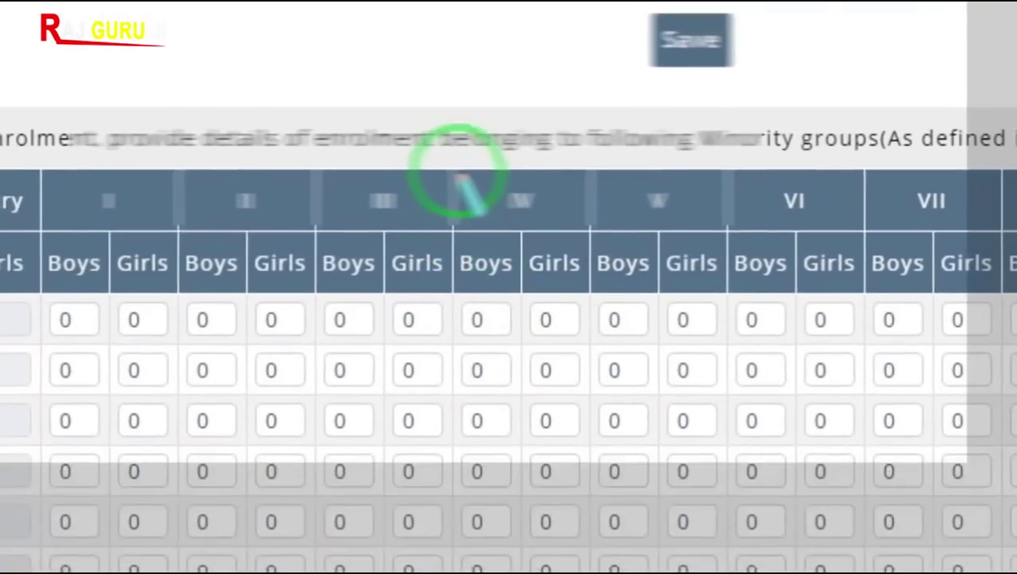
mouse_move(462, 199)
left_mouse_down()
mouse_move(488, 318)
mouse_move(578, 374)
mouse_move(564, 528)
left_mouse_up()
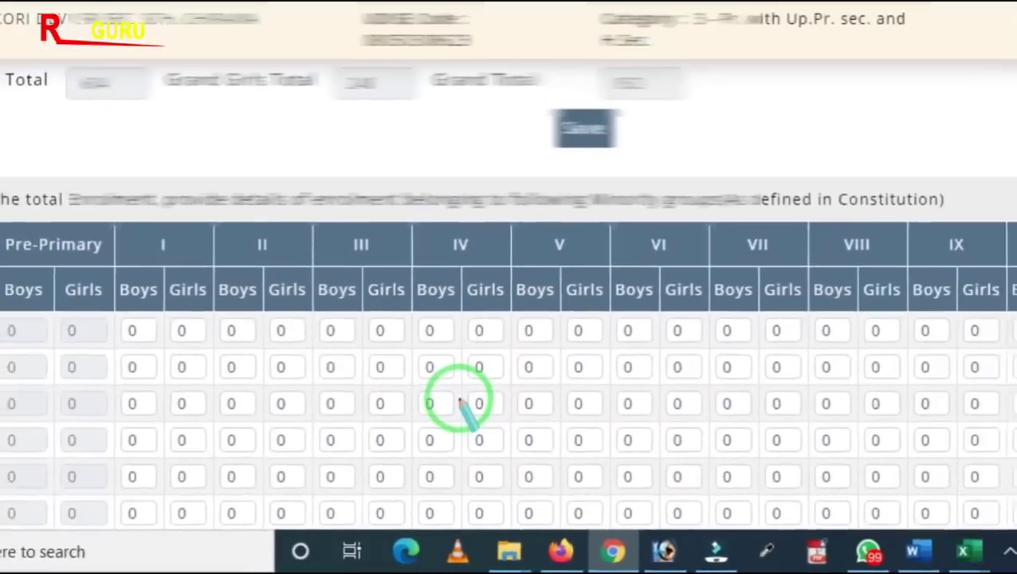
scroll(508, 343, "down", 5)
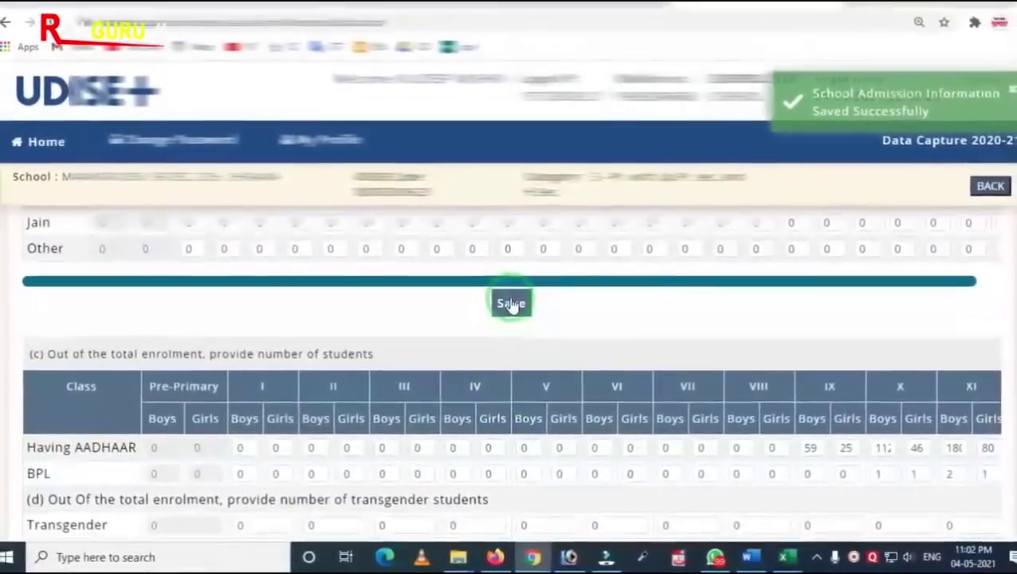
Check the AADHAAR, BPL and transgender rows in (c) and (d), then complete form 4.2 and confirm the enrolment information
scroll(493, 331, "down", 3)
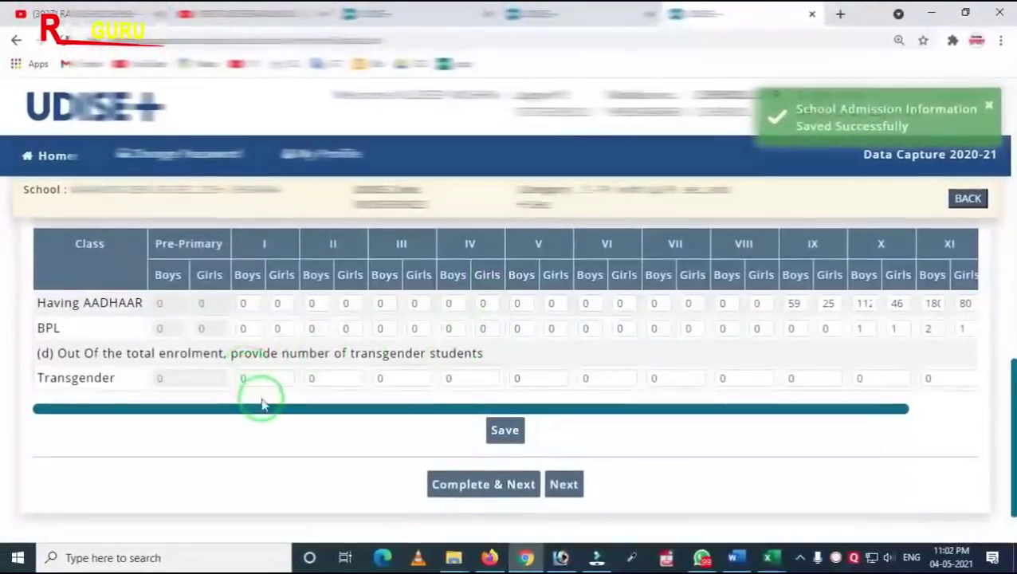
scroll(263, 404, "up", 1)
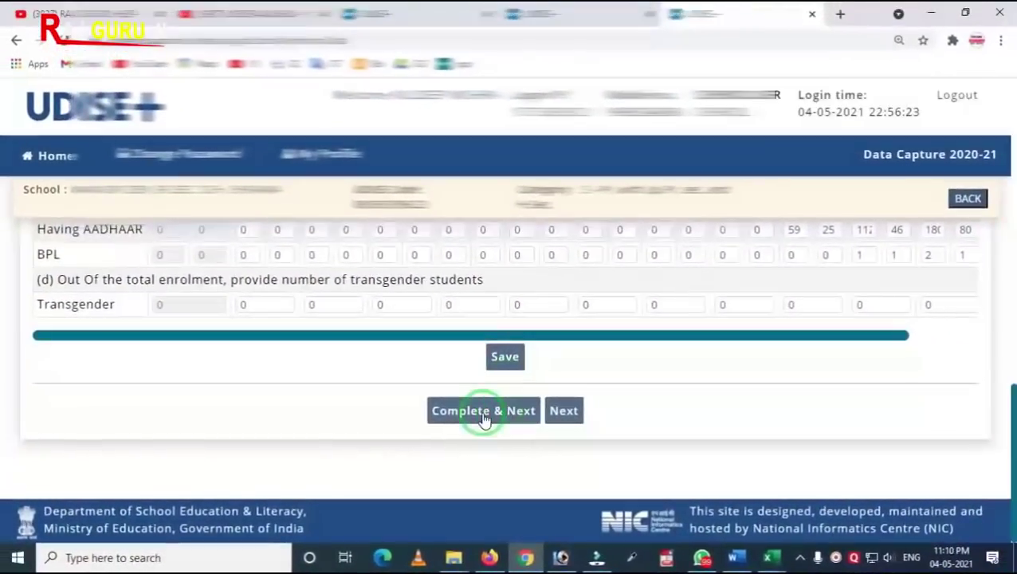
left_click(488, 409)
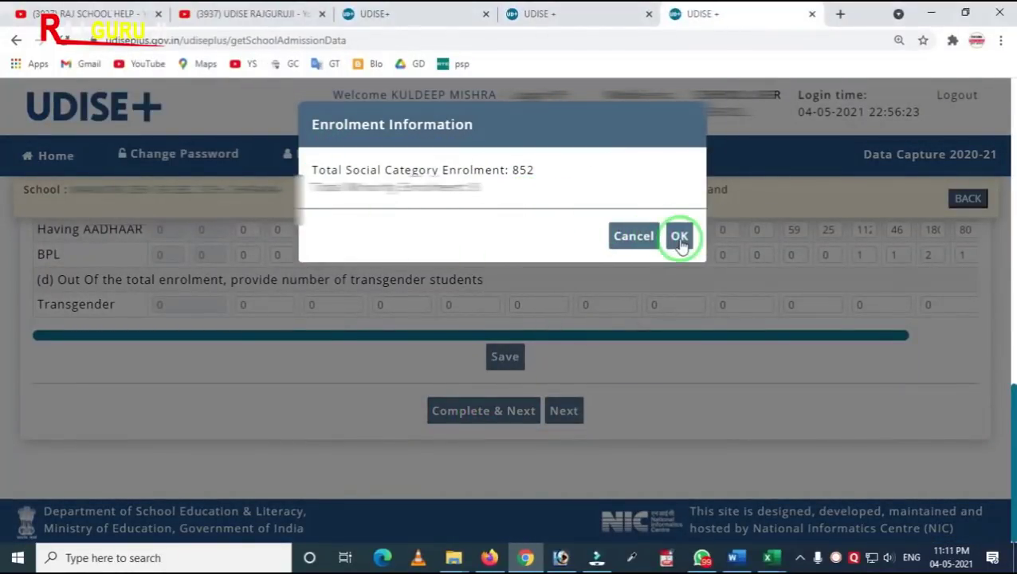
left_click(679, 237)
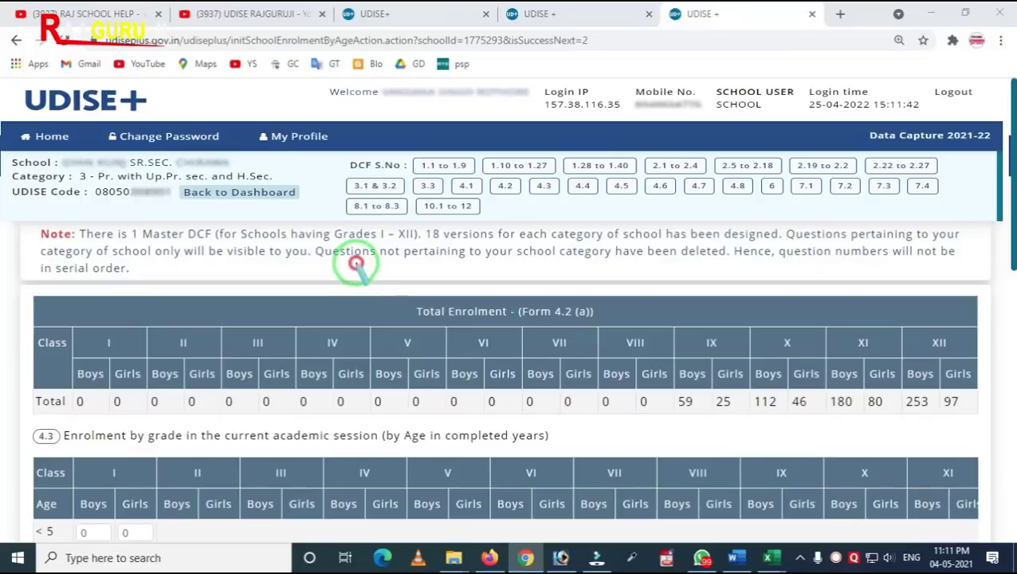
Outline the total enrolment summary from Form 4.2 (a) with the screen pen and look at the 4.3 heading
left_click_drag(513, 387, 676, 395)
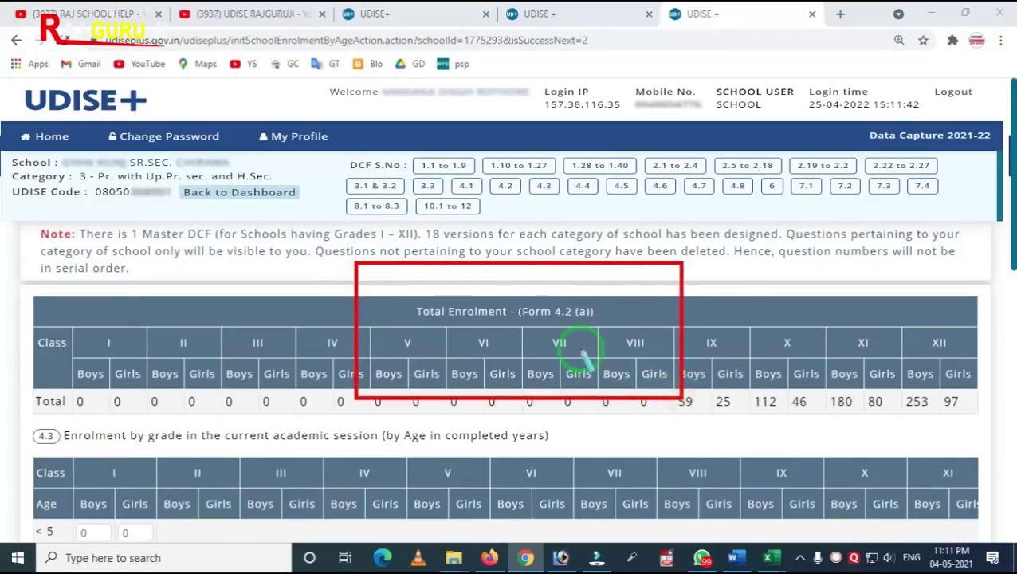
mouse_move(24, 299)
left_mouse_down()
mouse_move(878, 442)
mouse_move(958, 416)
left_mouse_up()
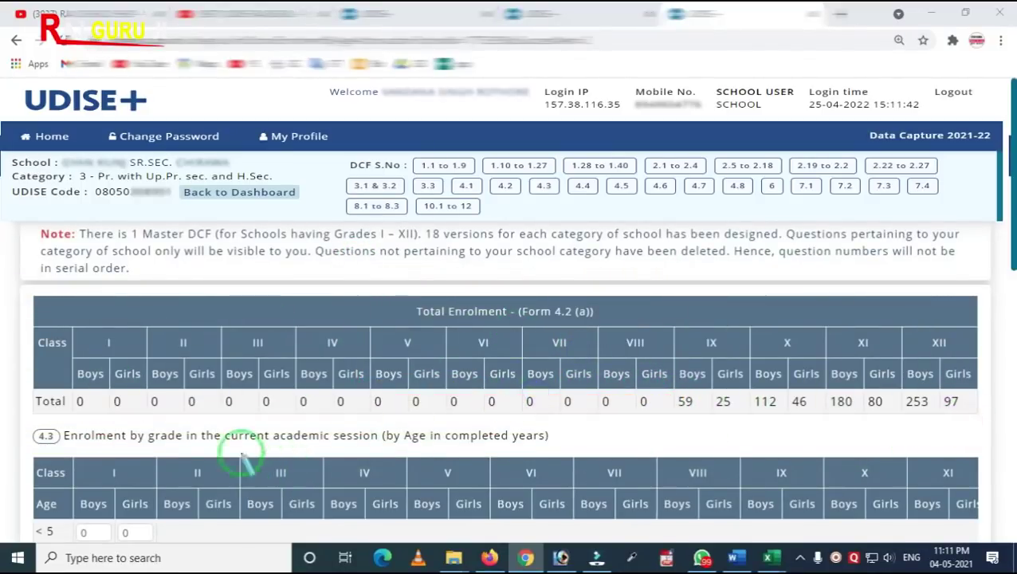
scroll(141, 449, "down", 1)
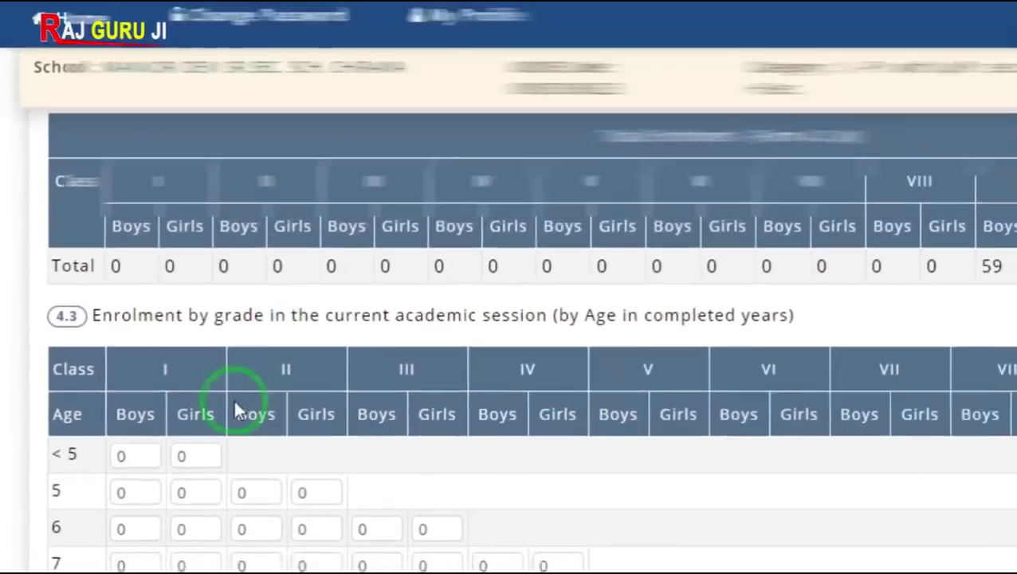
Outline the class header row and the Class IV, V and VI columns in the 4.3 age table, then clear the marks
scroll(115, 420, "down", 3)
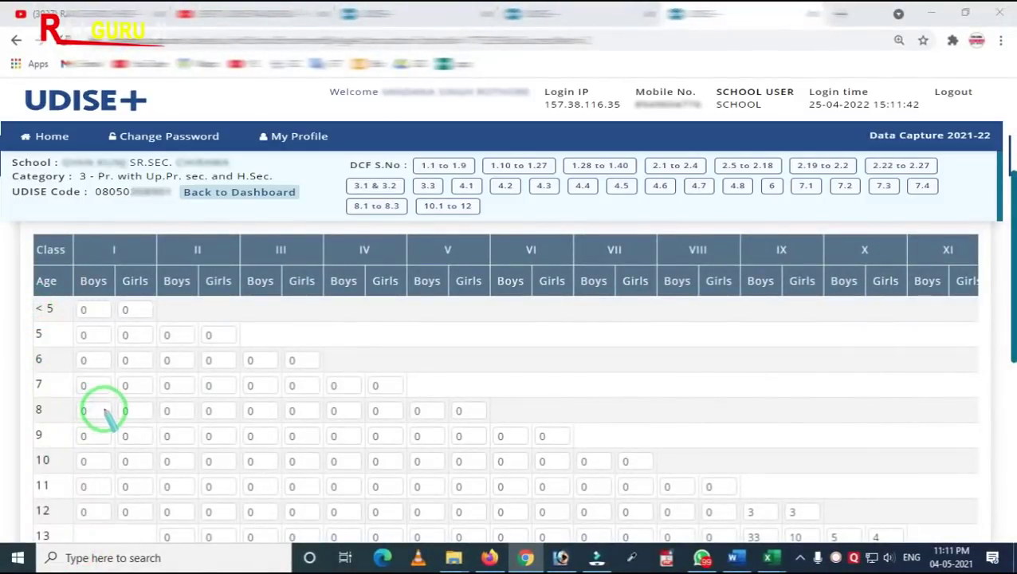
mouse_move(29, 224)
left_mouse_down()
mouse_move(526, 312)
mouse_move(992, 314)
mouse_move(1000, 275)
left_mouse_up()
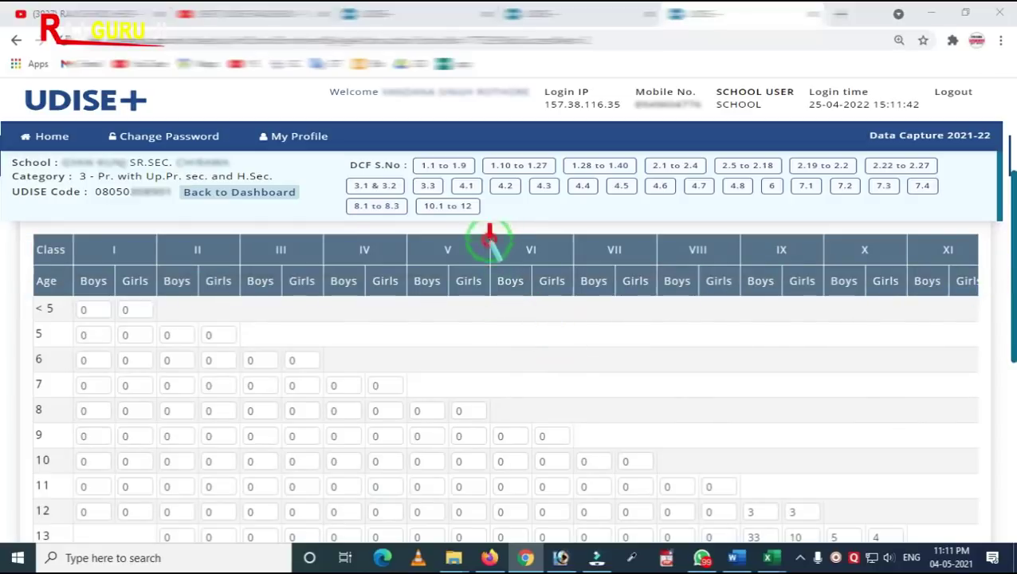
left_click_drag(500, 385, 574, 550)
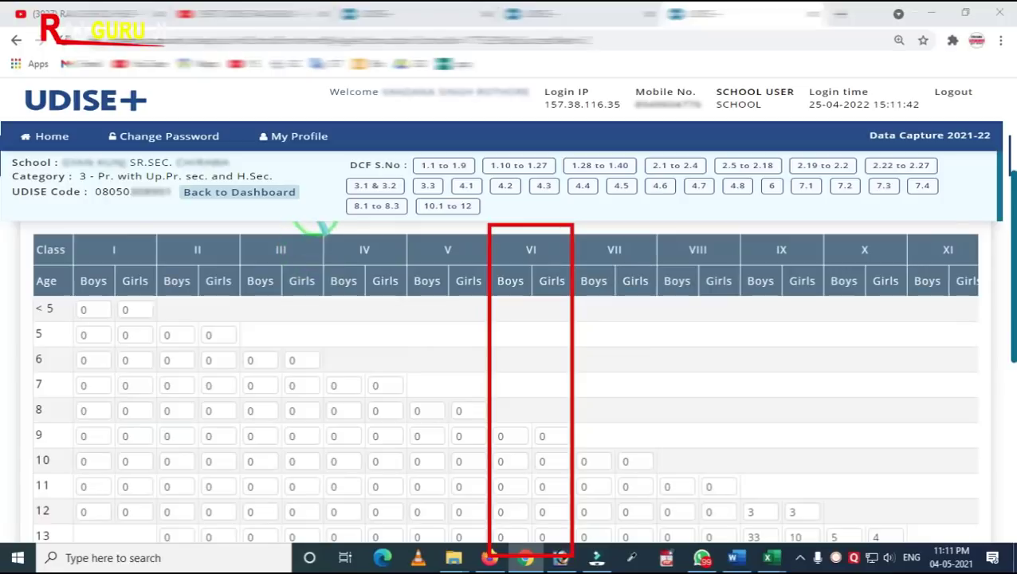
left_click_drag(357, 461, 396, 562)
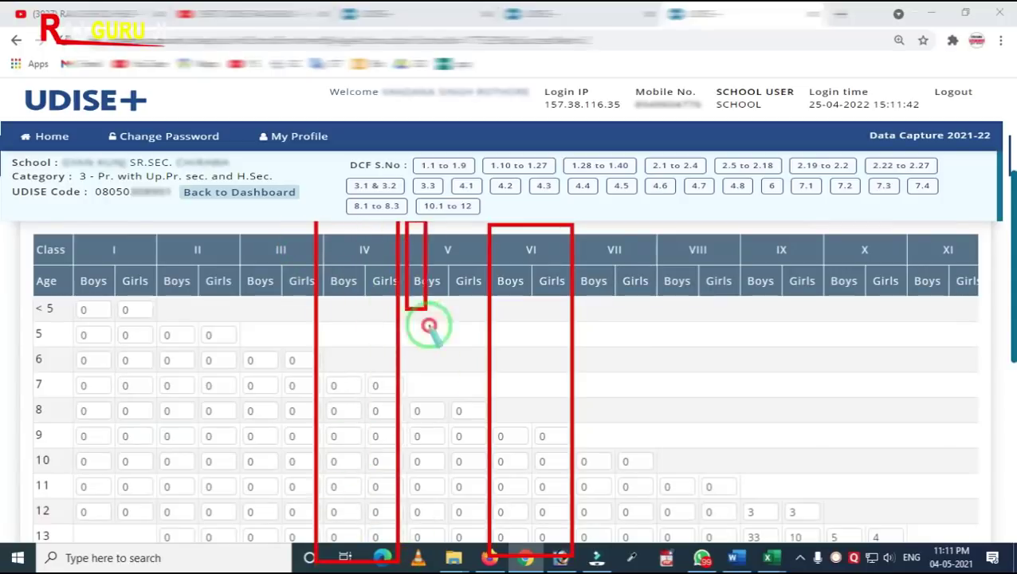
left_click_drag(429, 325, 480, 522)
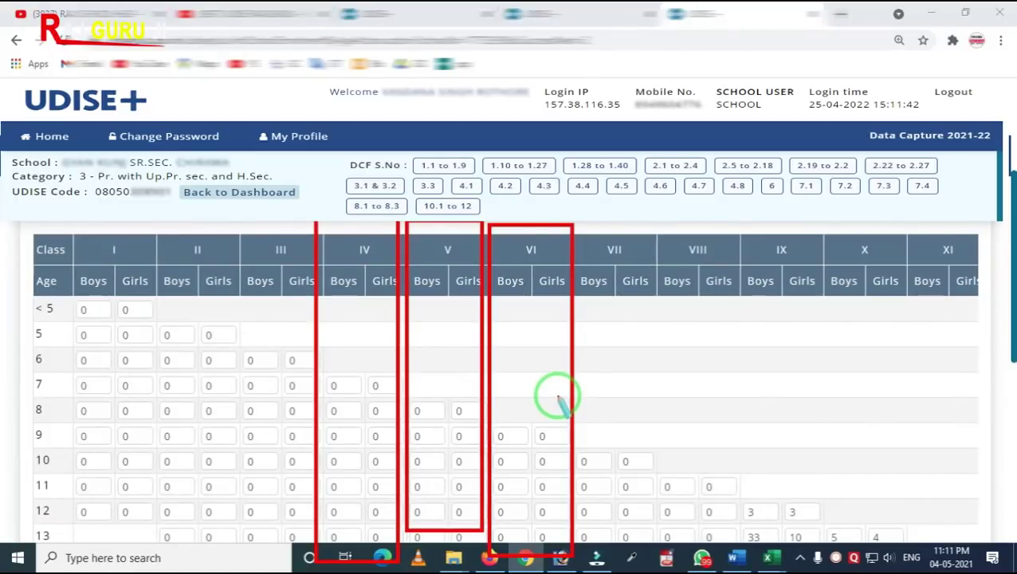
right_click(552, 381)
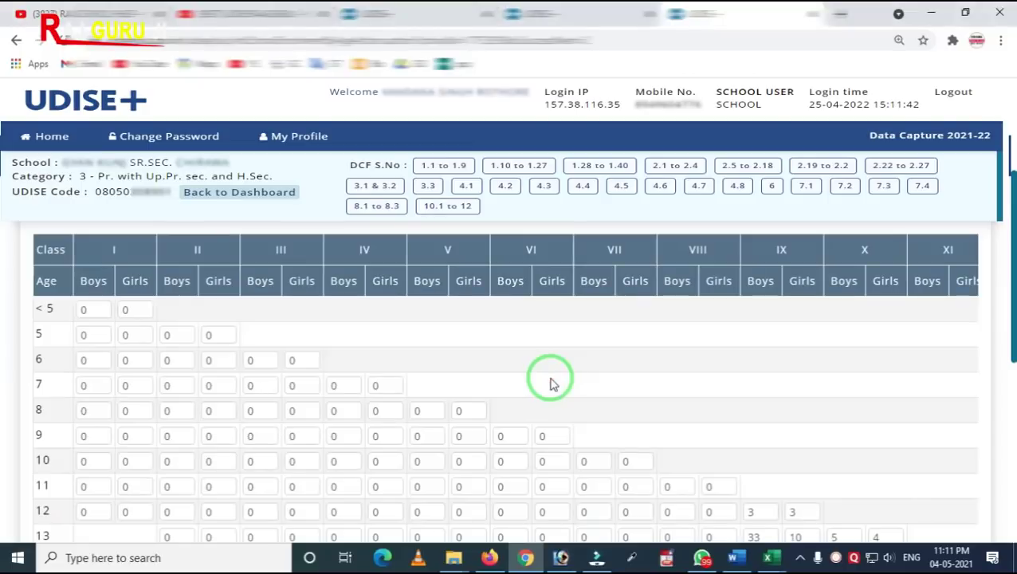
Outline the Class IX boys and girls totals in the Form 4.2 (a) summary with the screen pen, then clear the mark
scroll(569, 392, "up", 3)
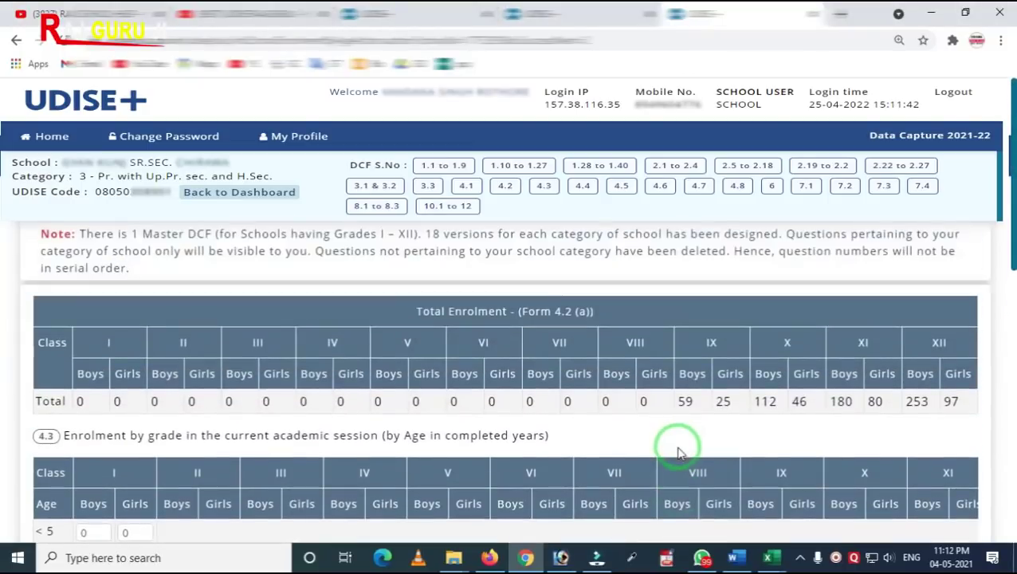
key("ctrl+1")
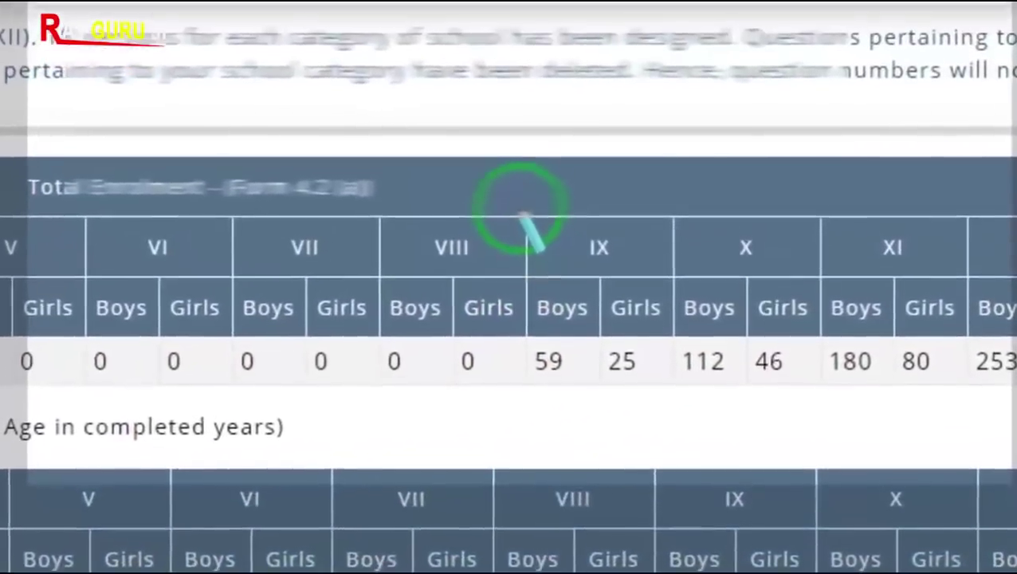
left_click_drag(564, 152, 599, 297)
left_click_drag(550, 384, 576, 318)
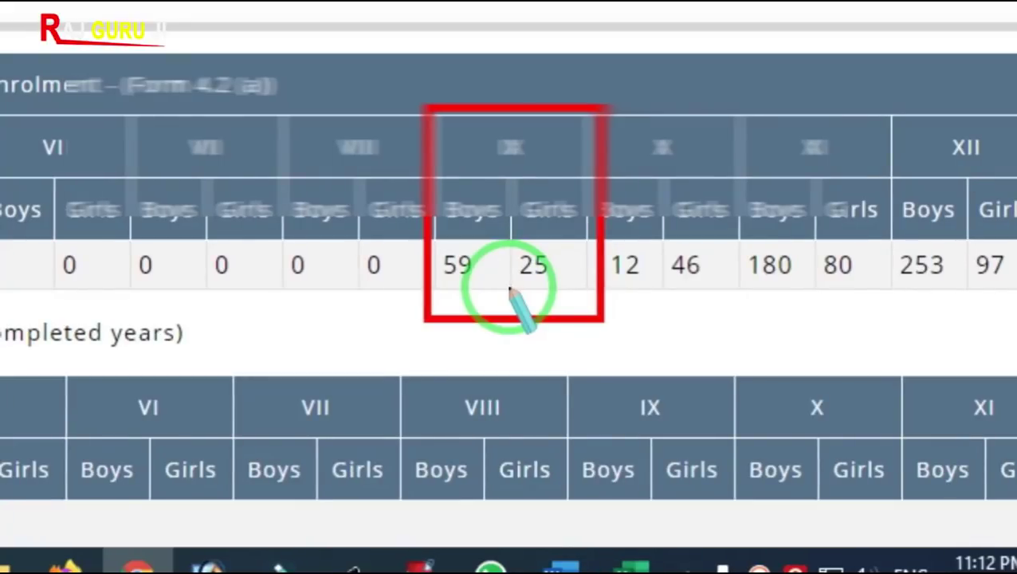
right_click(510, 288)
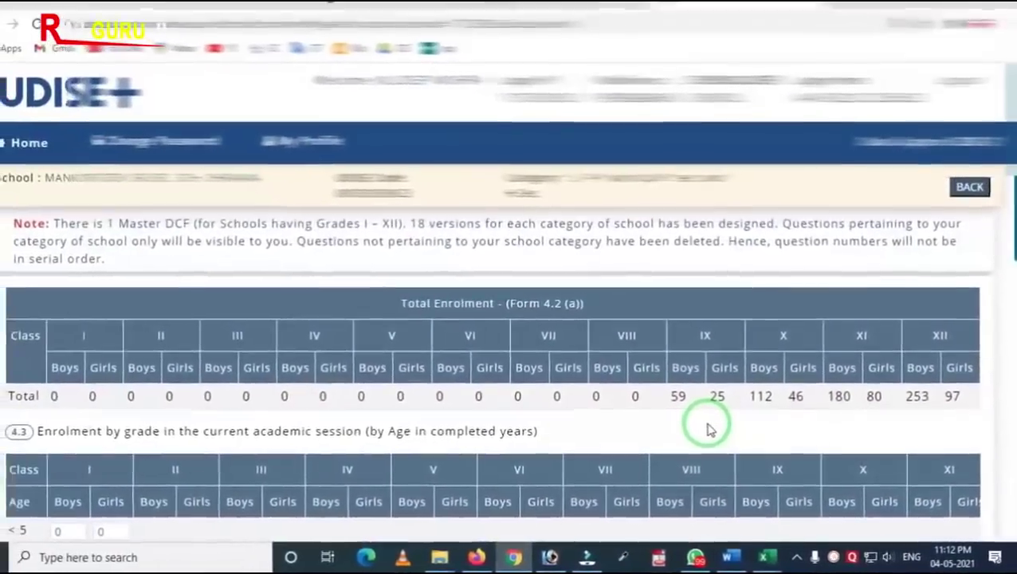
Examine the Class IX entries in the 4.3 age table, marking the age 12 and 13 rows and the boys' cells with the screen pen
scroll(709, 428, "down", 3)
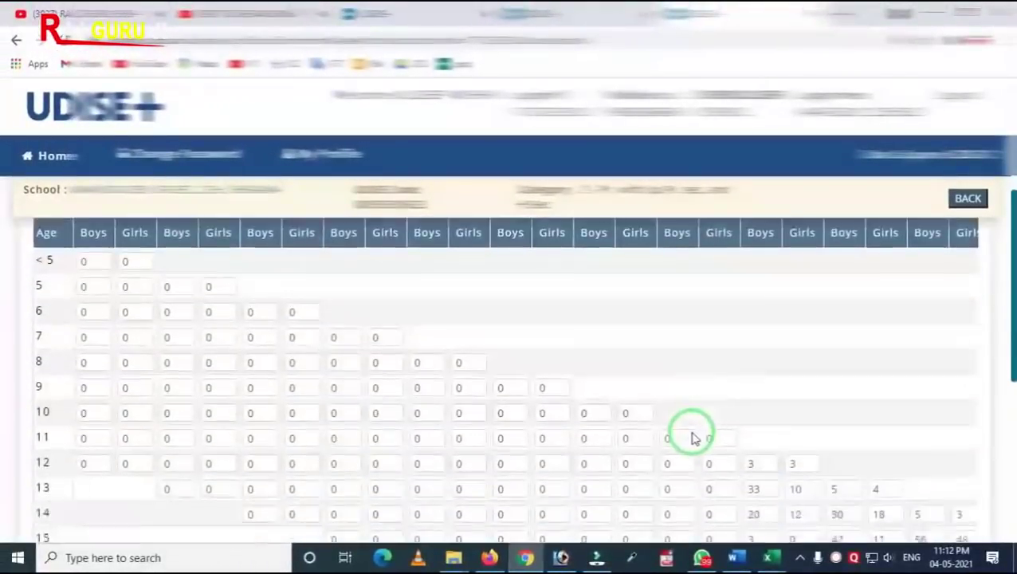
scroll(688, 415, "up", 2)
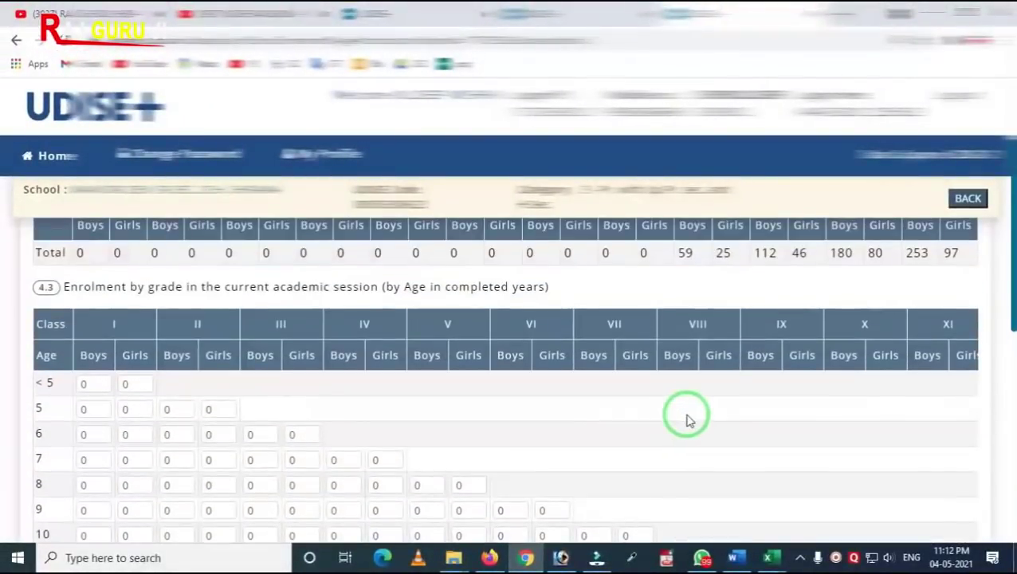
scroll(762, 394, "up", 1)
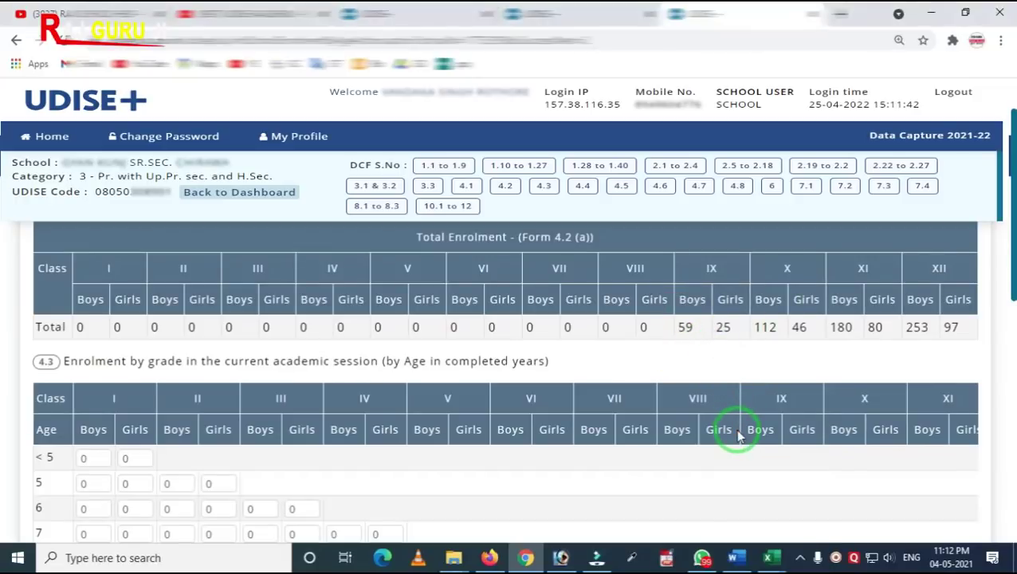
scroll(737, 437, "down", 2)
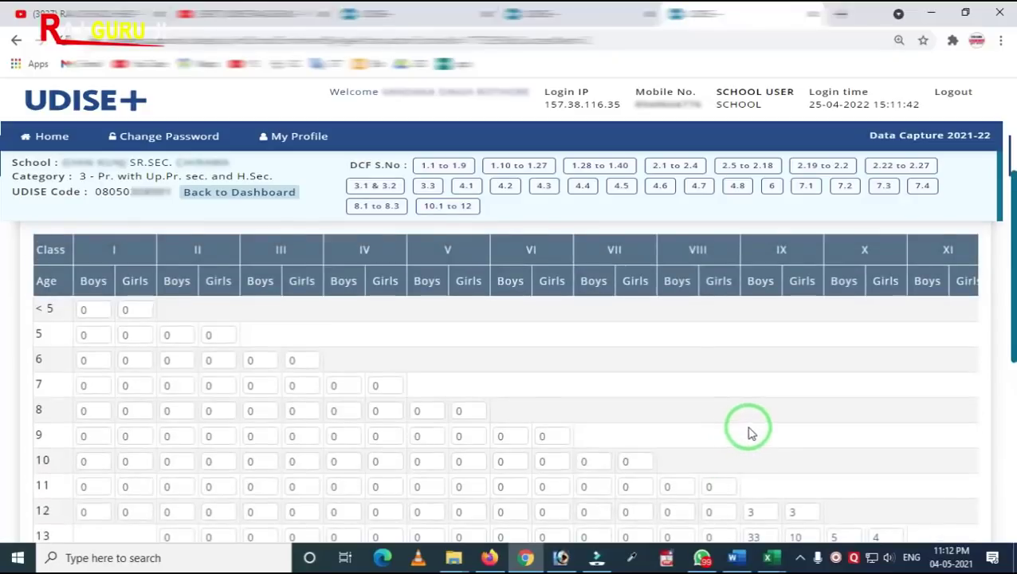
scroll(750, 432, "down", 1)
scroll(791, 435, "down", 1)
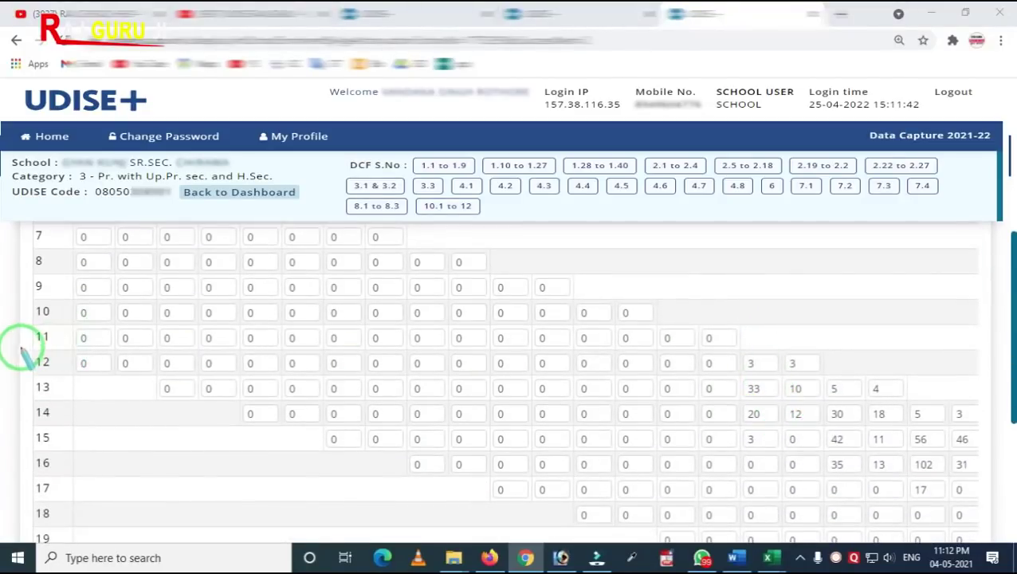
mouse_move(117, 372)
left_mouse_down()
mouse_move(761, 386)
mouse_move(827, 373)
left_mouse_up()
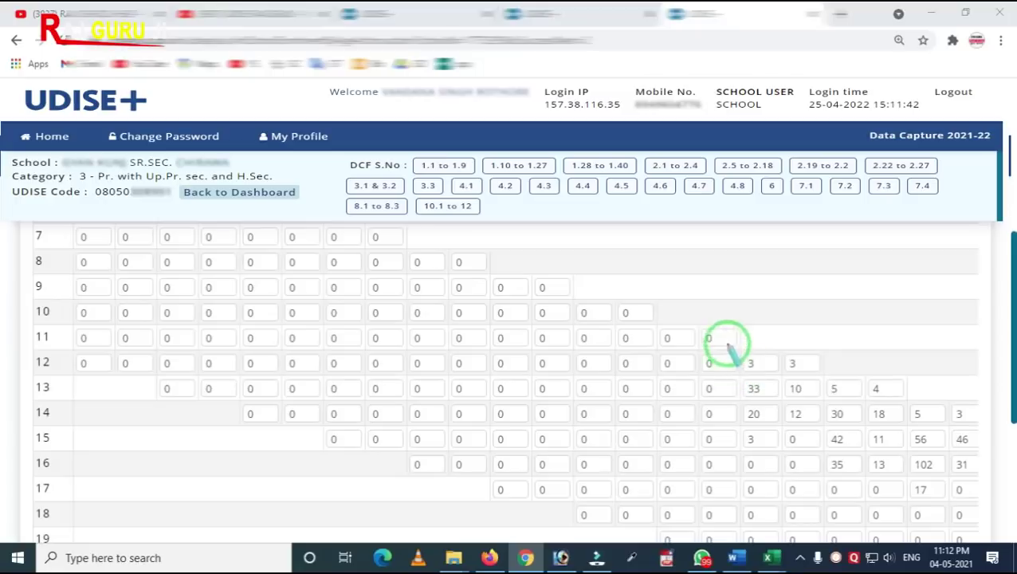
mouse_move(16, 372)
left_mouse_down()
mouse_move(45, 403)
mouse_move(296, 414)
mouse_move(772, 413)
mouse_move(831, 401)
left_mouse_up()
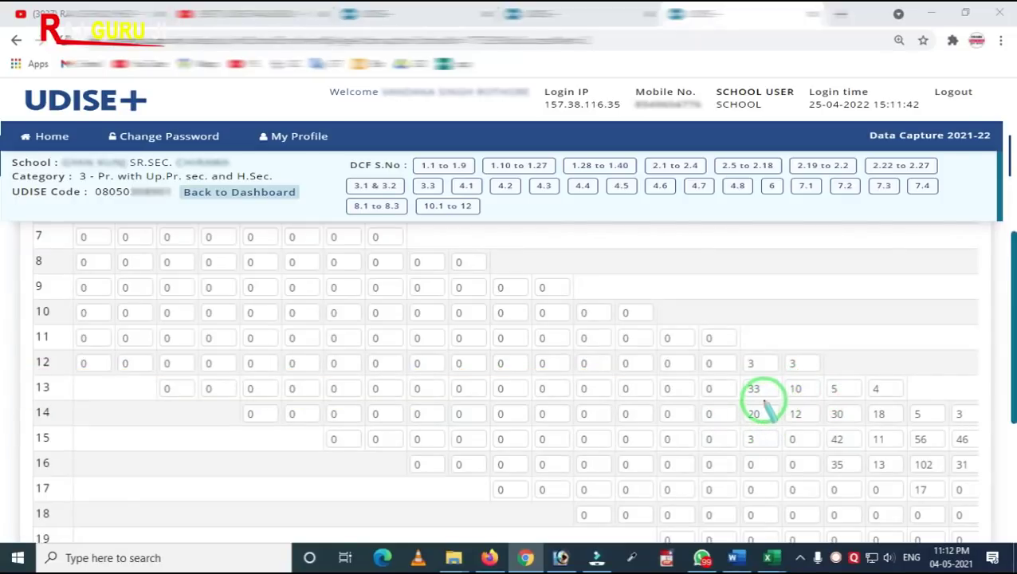
left_click_drag(727, 338, 753, 416)
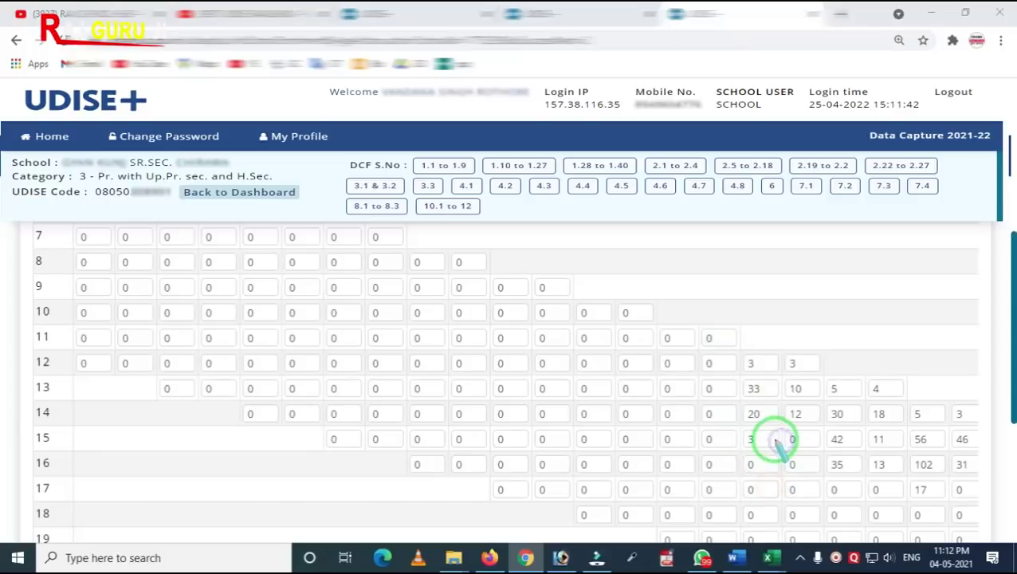
Compare the Class IX boys and girls totals in the 4.3 table with the Form 4.2 (a) totals, marking them with the screen pen
scroll(774, 438, "down", 2)
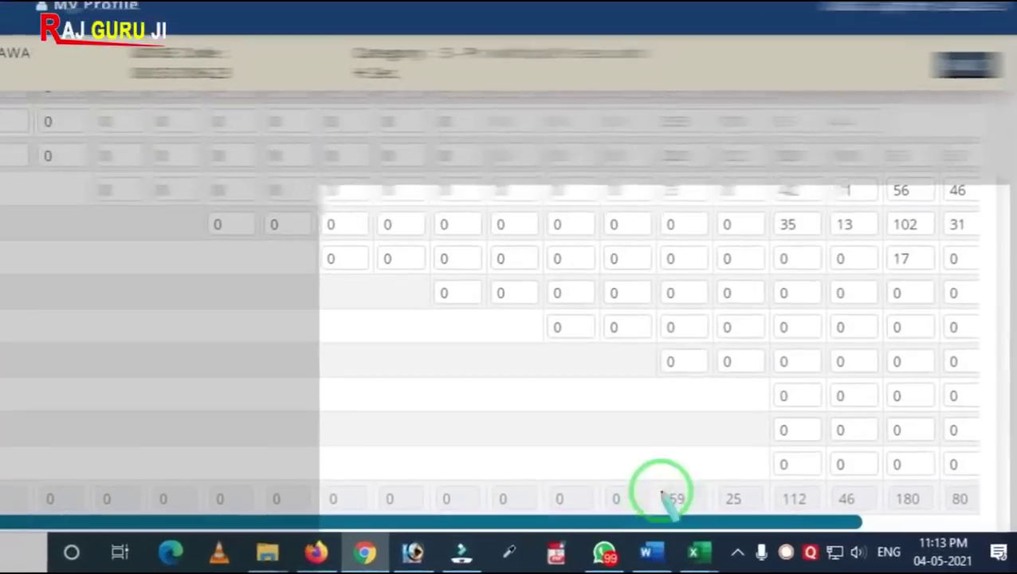
left_click_drag(733, 486, 753, 530)
left_click_drag(634, 510, 682, 516)
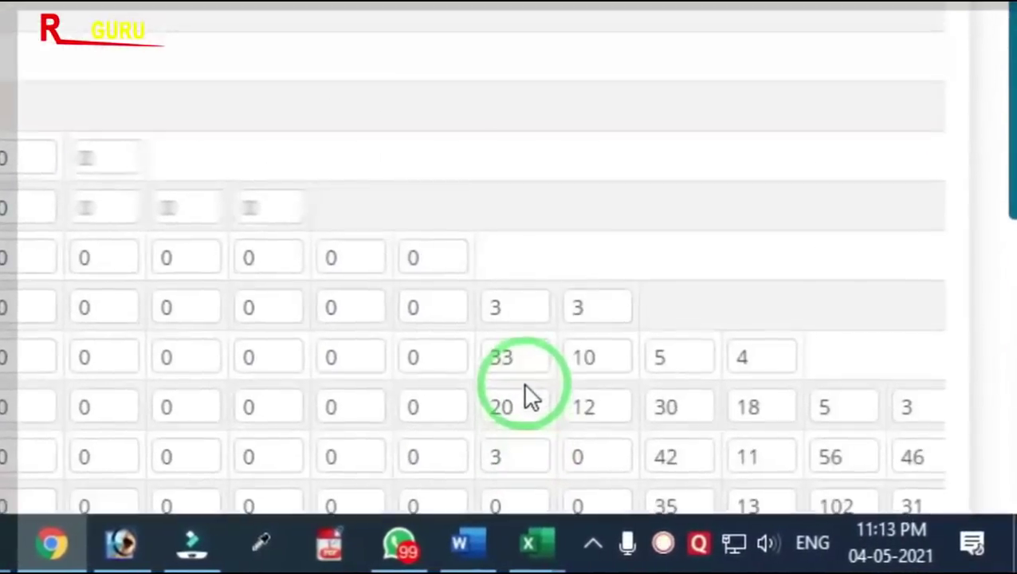
scroll(526, 390, "down", 4)
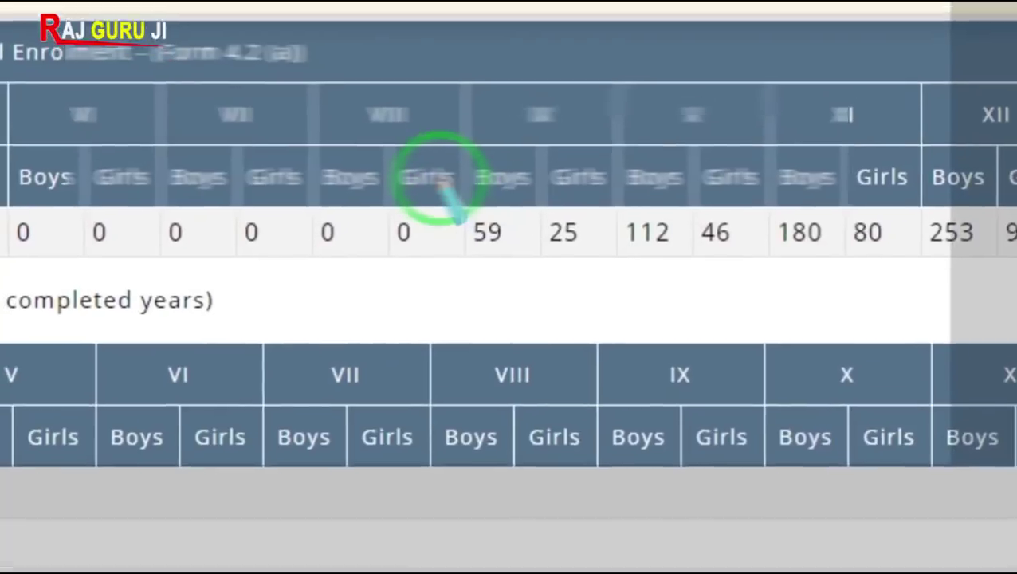
left_click_drag(342, 55, 409, 159)
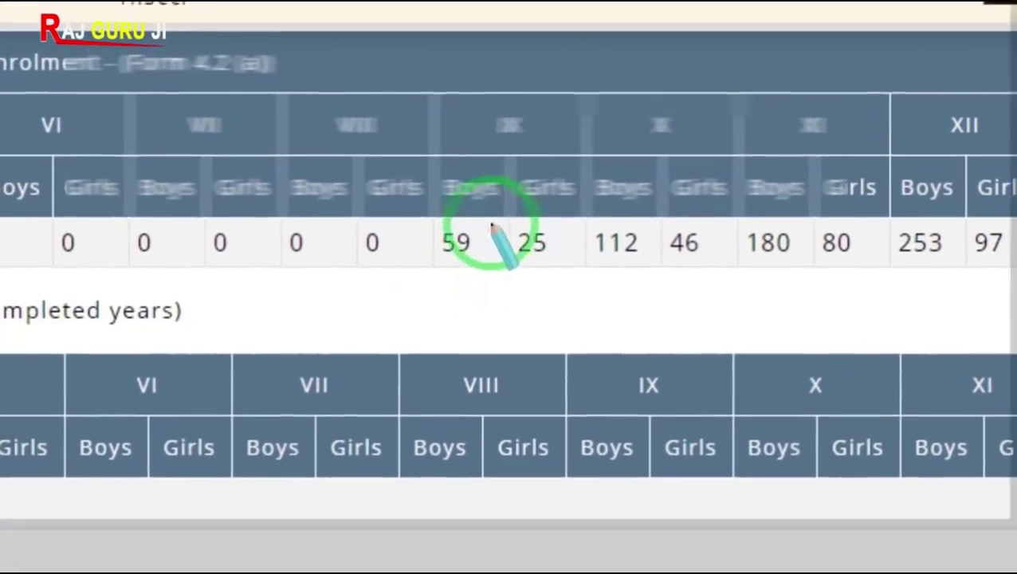
left_click_drag(525, 207, 575, 273)
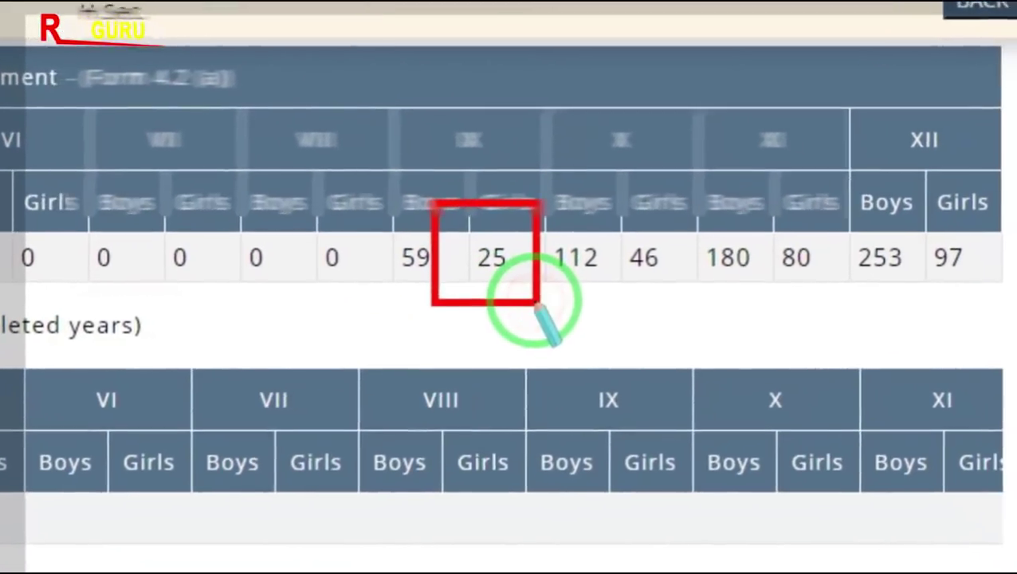
scroll(586, 339, "down", 10)
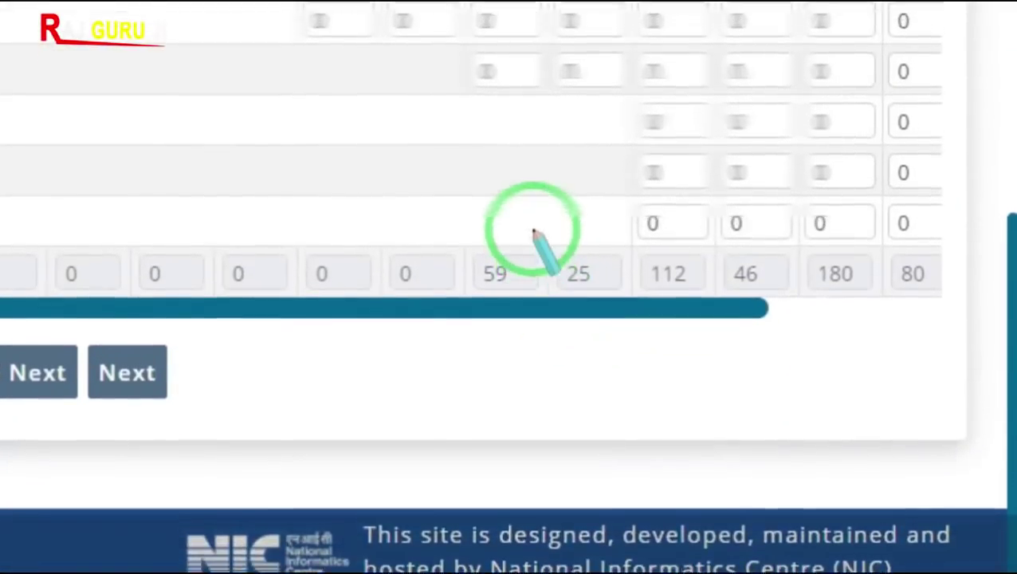
Compare the class totals in the 4.3 age-wise enrolment table with the Form 4.2 (a) totals and save the section
left_click_drag(536, 178, 617, 263)
mouse_move(600, 187)
left_mouse_down()
mouse_move(651, 255)
mouse_move(926, 346)
left_mouse_up()
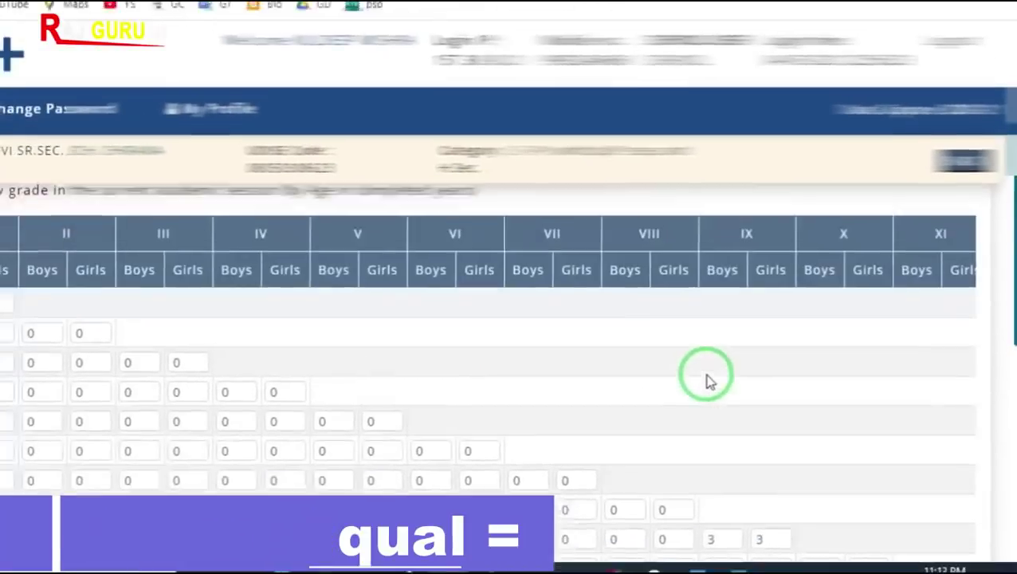
scroll(717, 375, "up", 5)
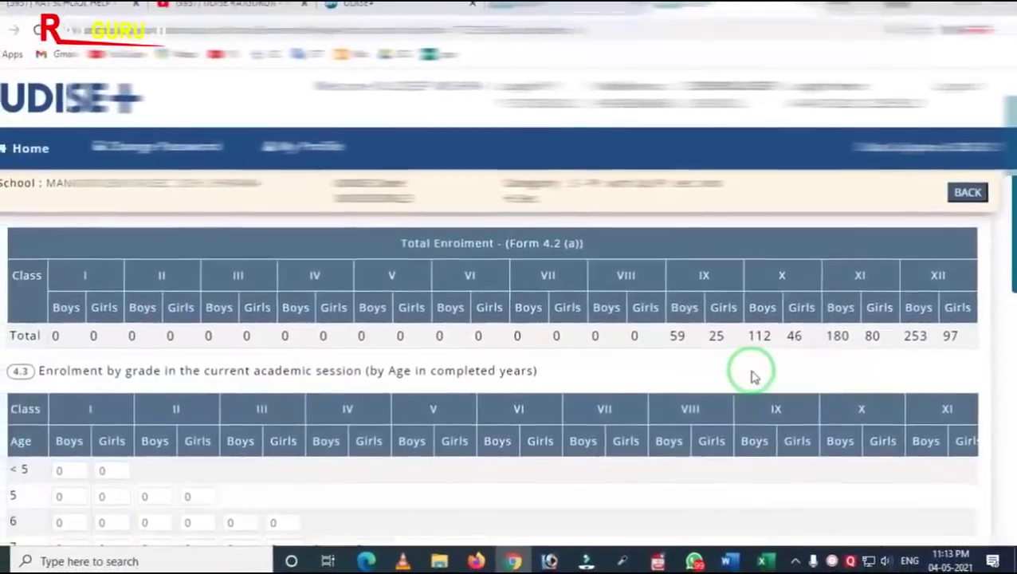
scroll(788, 373, "down", 5)
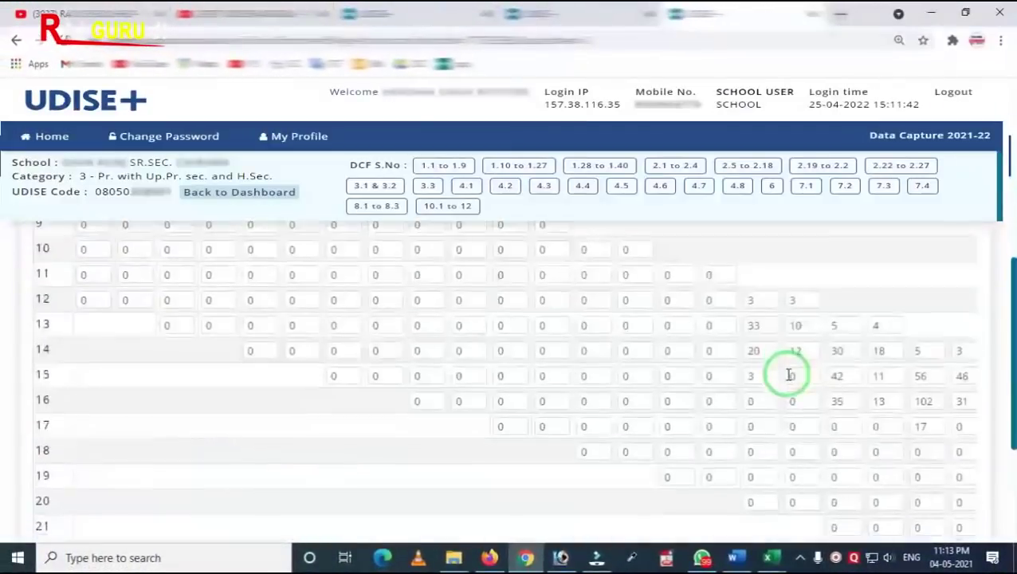
scroll(789, 375, "down", 3)
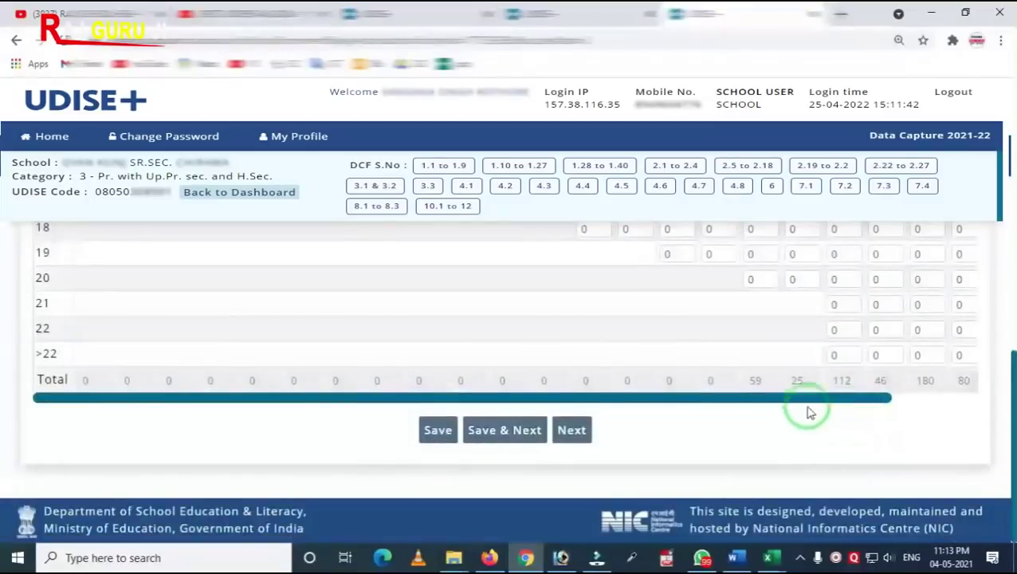
left_click(436, 431)
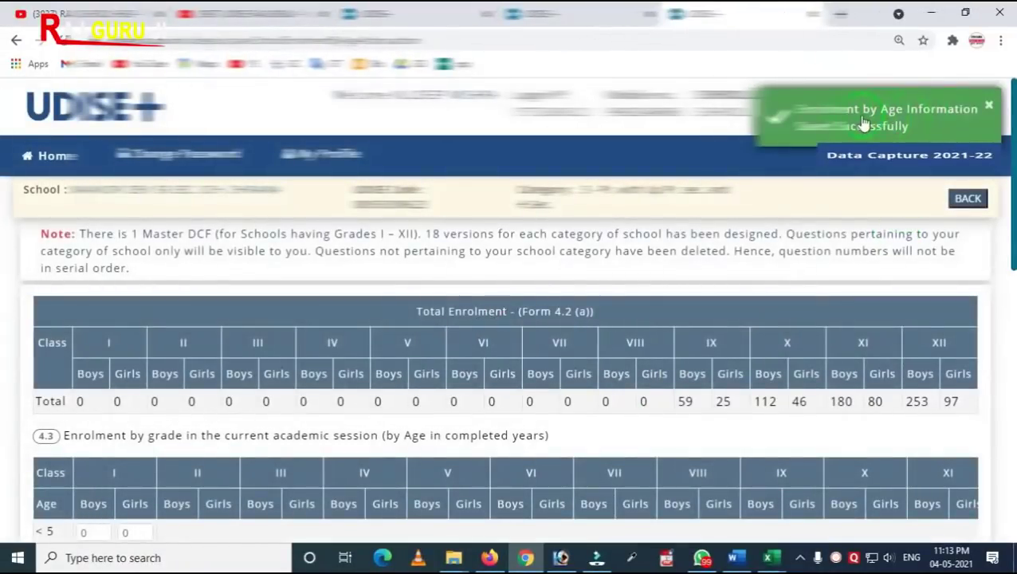
Try to save section 4.3 with the class IX boys count at age 14 set to 21
scroll(813, 263, "down", 6)
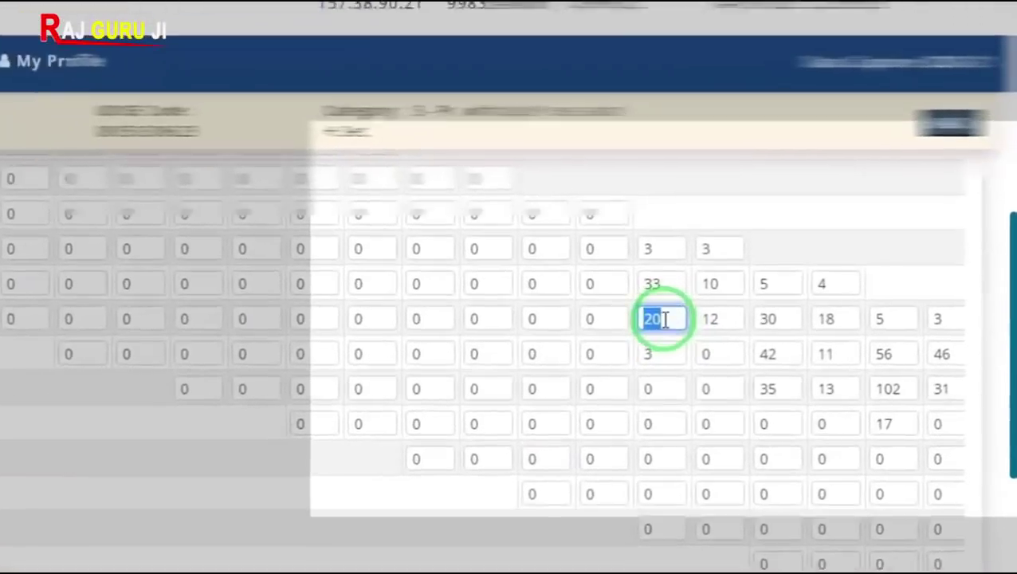
left_click(761, 340)
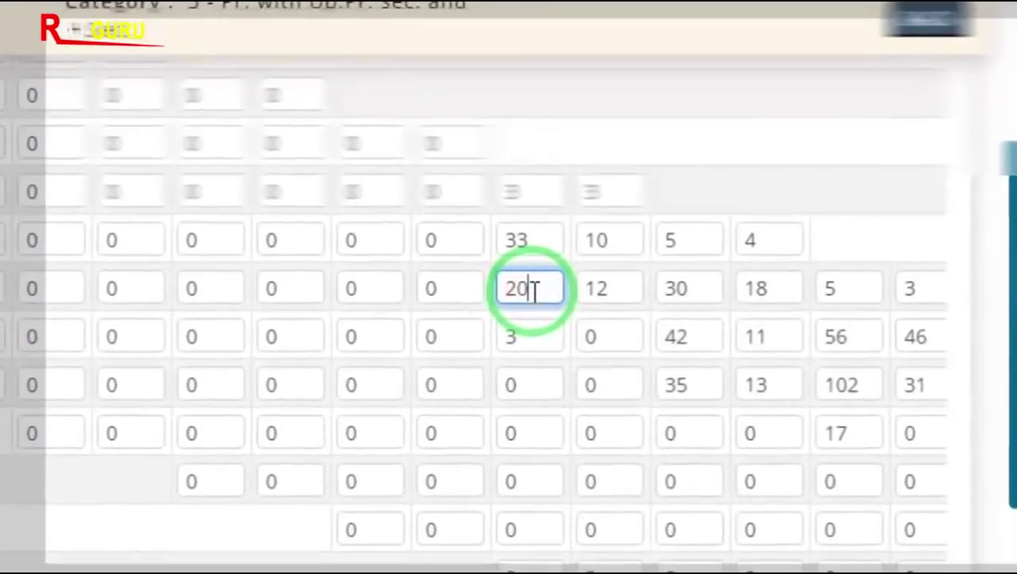
key("BackSpace")
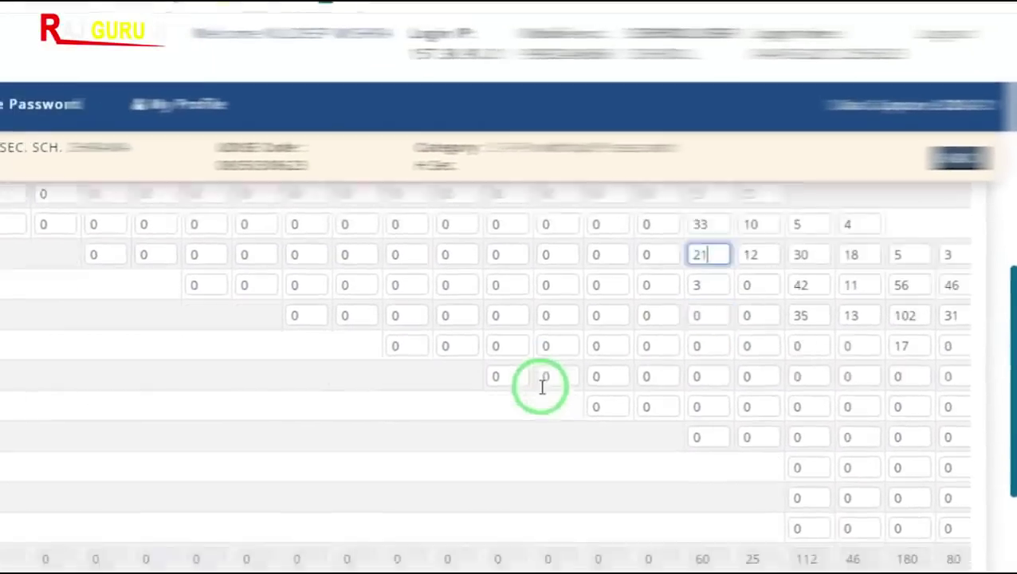
scroll(541, 386, "down", 5)
left_click(396, 500)
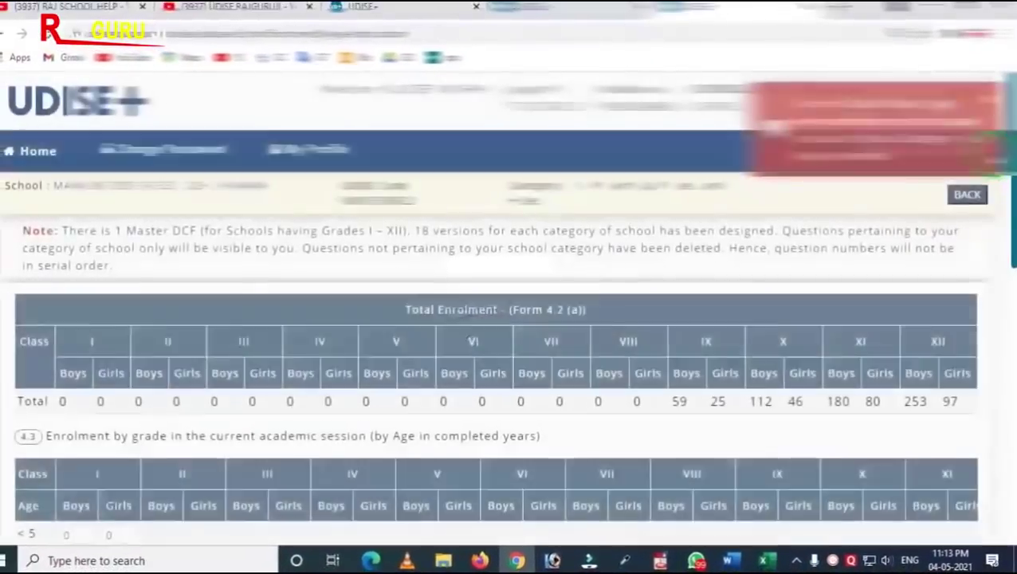
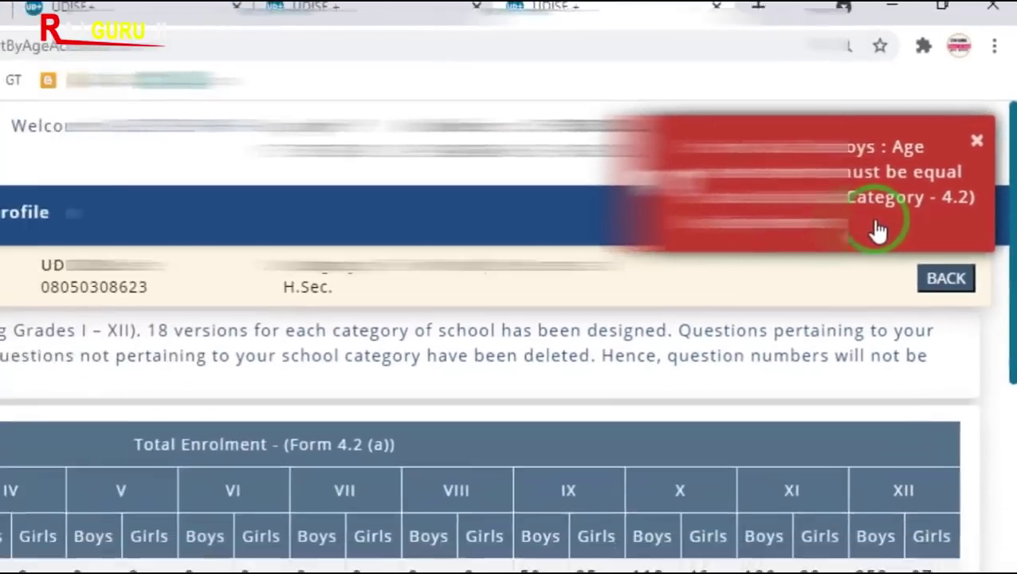
Set the class IX boys count at age 14 back to 20 and save the age-wise enrolment
scroll(845, 494, "down", 6)
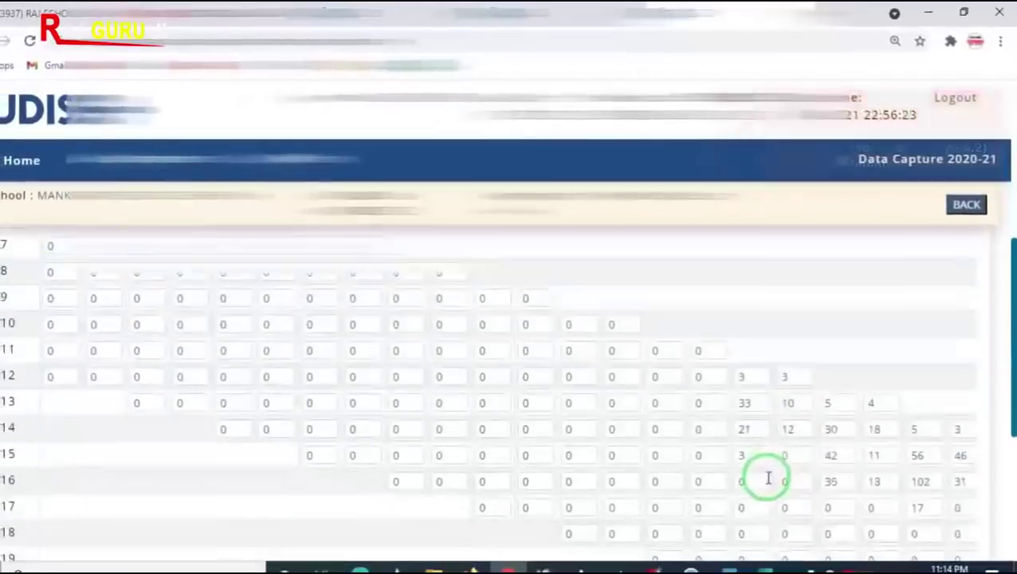
left_click(764, 418)
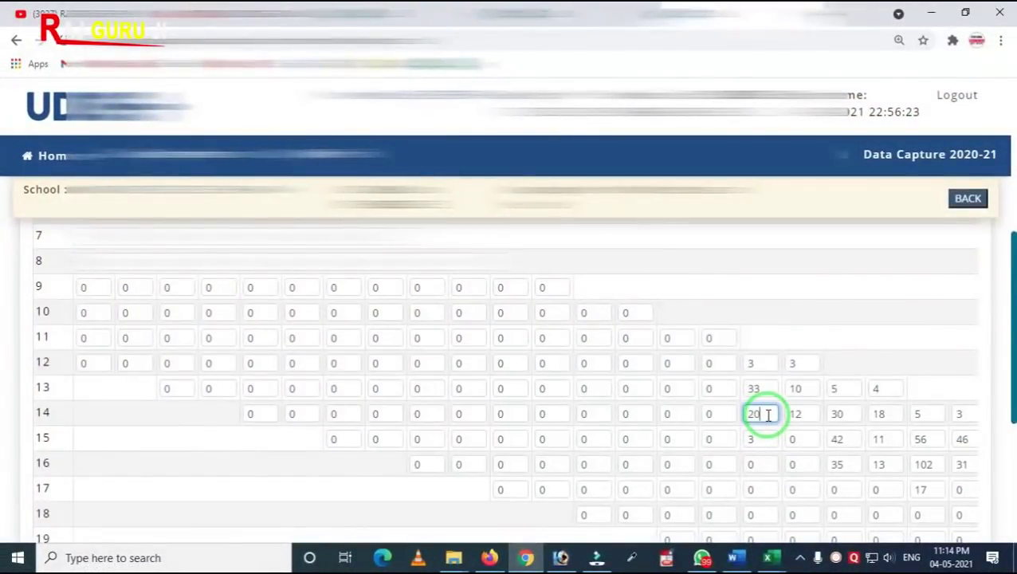
scroll(647, 404, "down", 3)
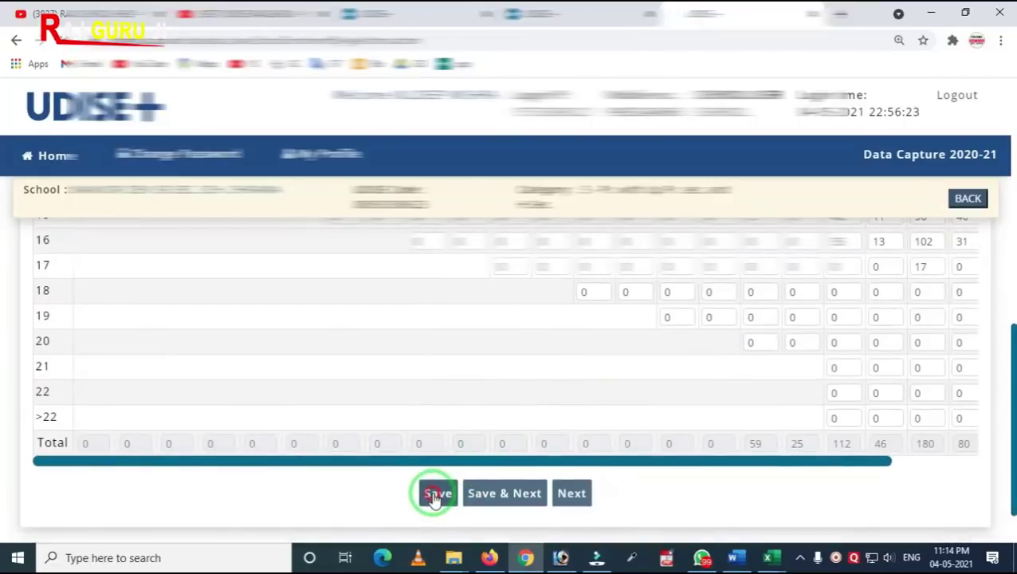
left_click(436, 496)
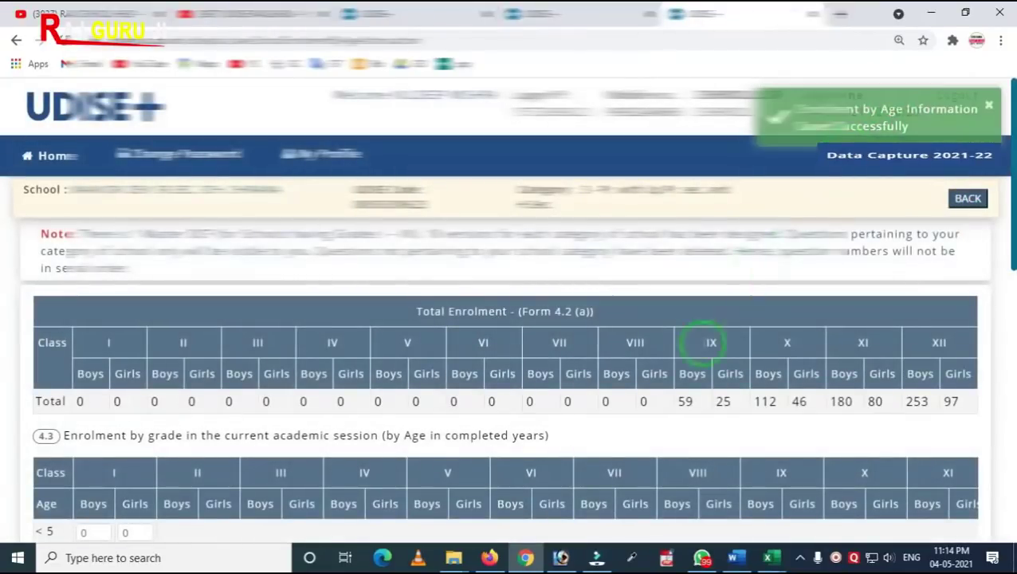
left_click(697, 435)
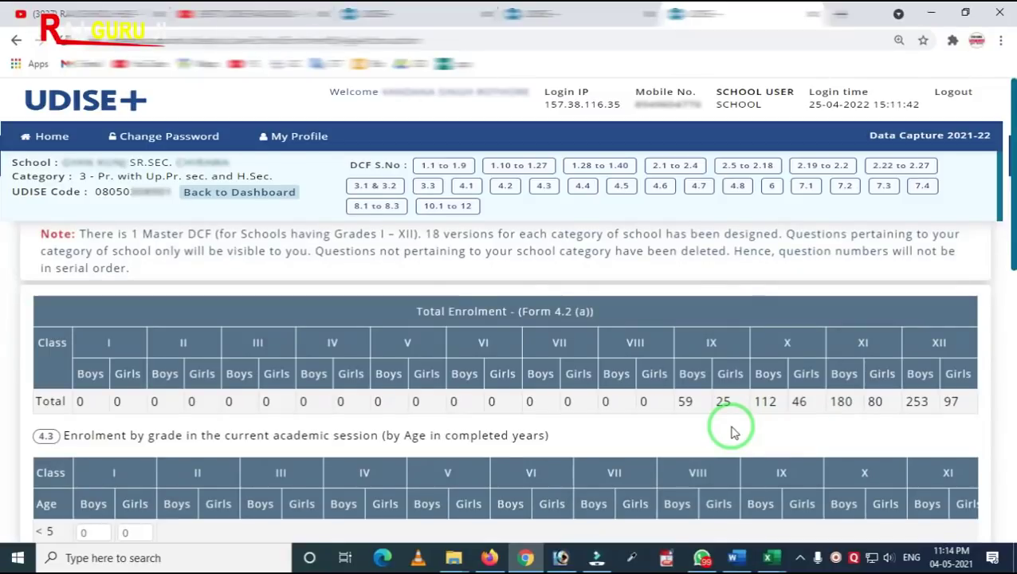
Save the completed 4.3 age-wise enrolment and proceed to section 4.4
scroll(777, 408, "down", 3)
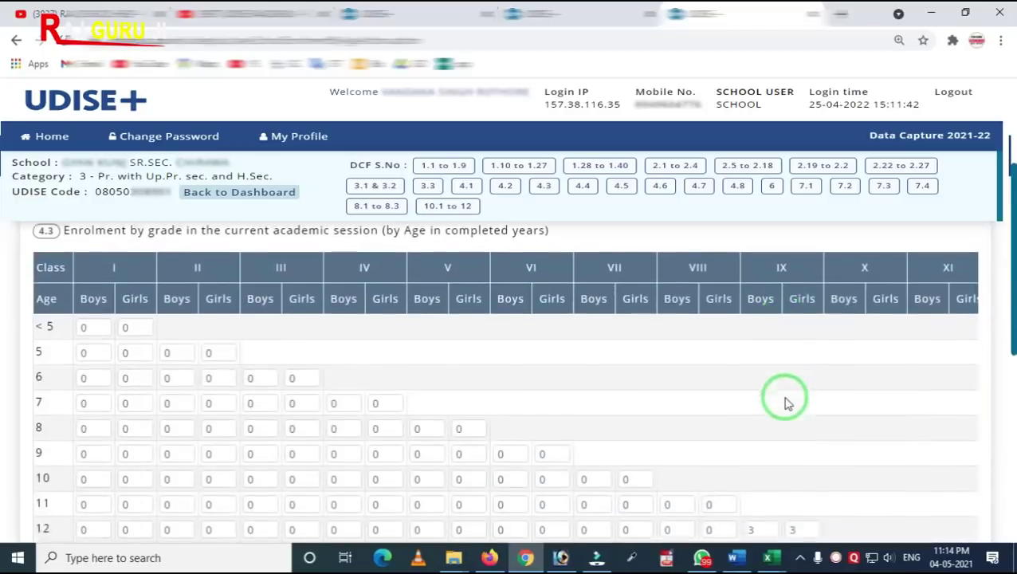
scroll(785, 398, "down", 6)
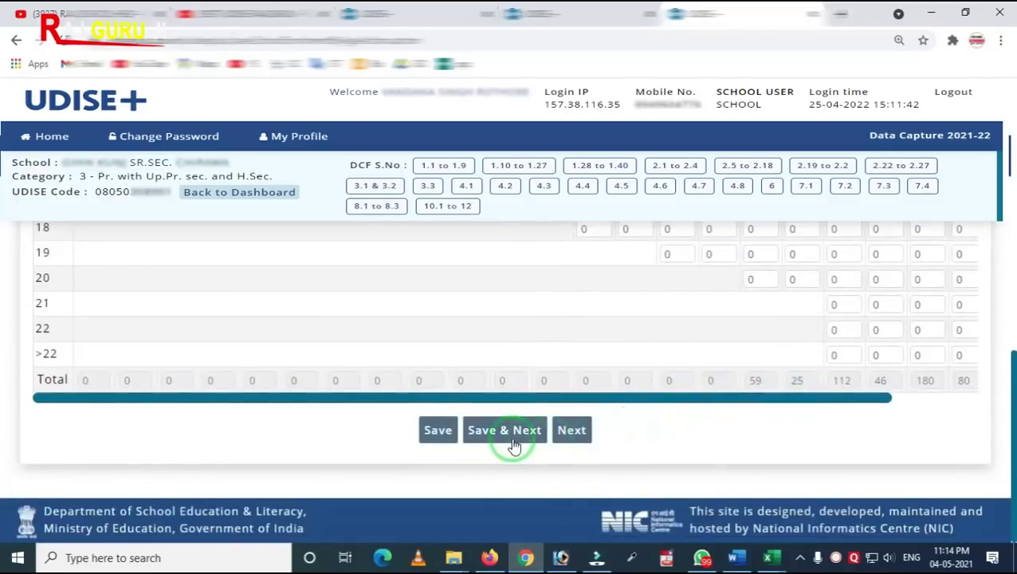
left_click(497, 441)
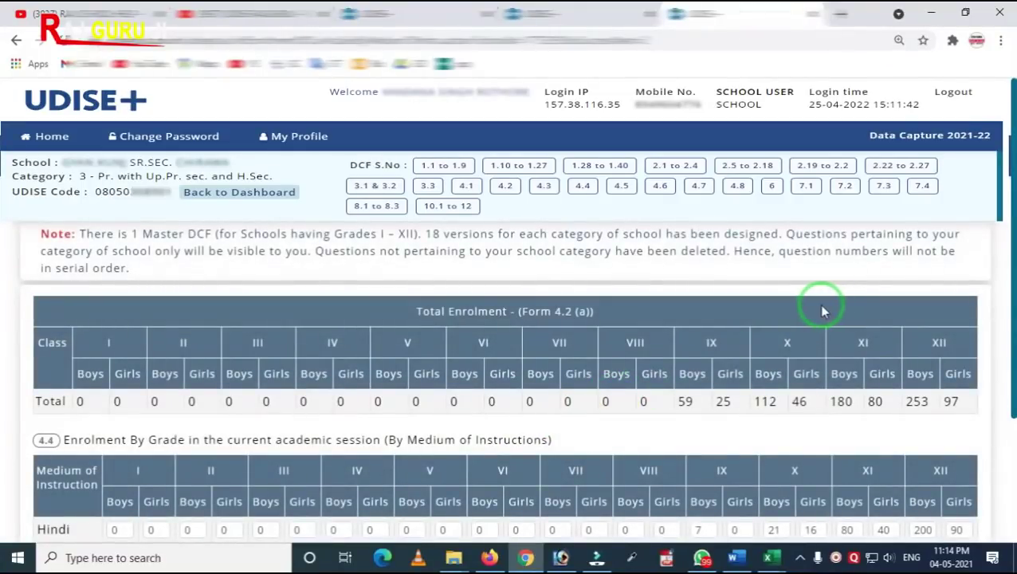
Review the class-wise boys and girls totals in the Total Enrolment (Form 4.2 (a)) table above section 4.4
scroll(685, 327, "down", 2)
scroll(476, 386, "up", 1)
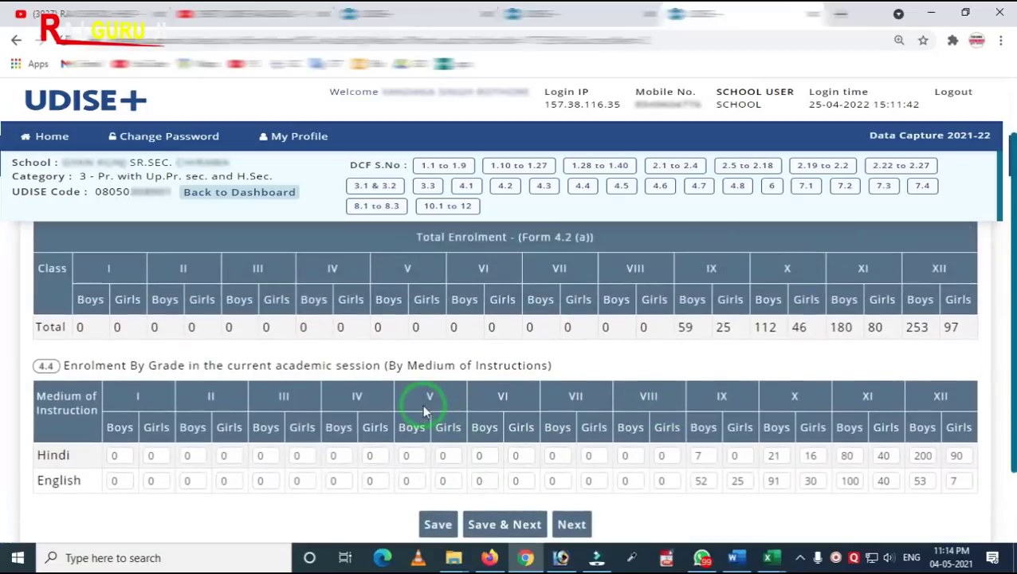
scroll(382, 413, "up", 1)
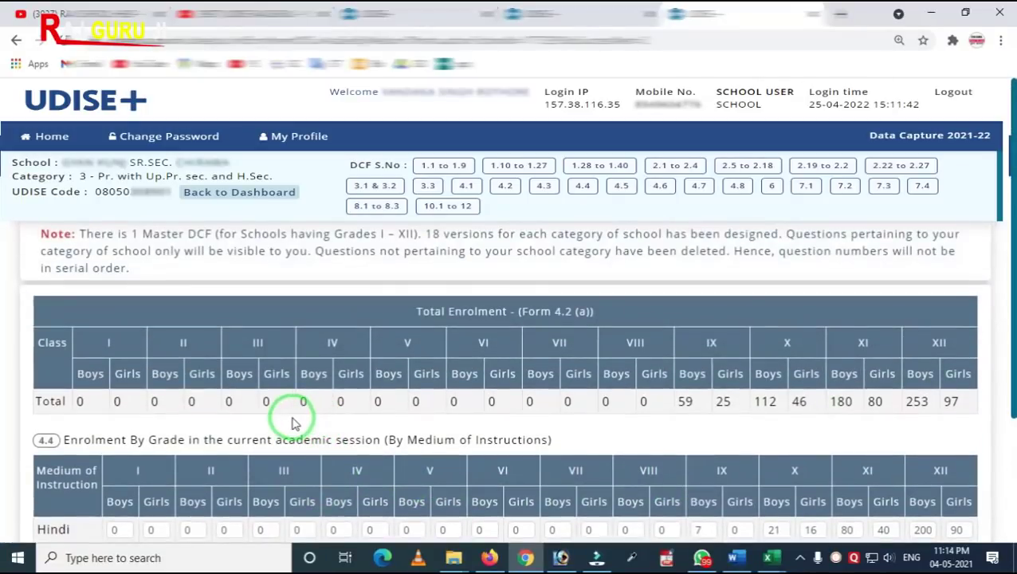
mouse_move(18, 286)
left_mouse_down()
mouse_move(46, 325)
mouse_move(806, 424)
mouse_move(978, 411)
mouse_move(983, 424)
left_mouse_up()
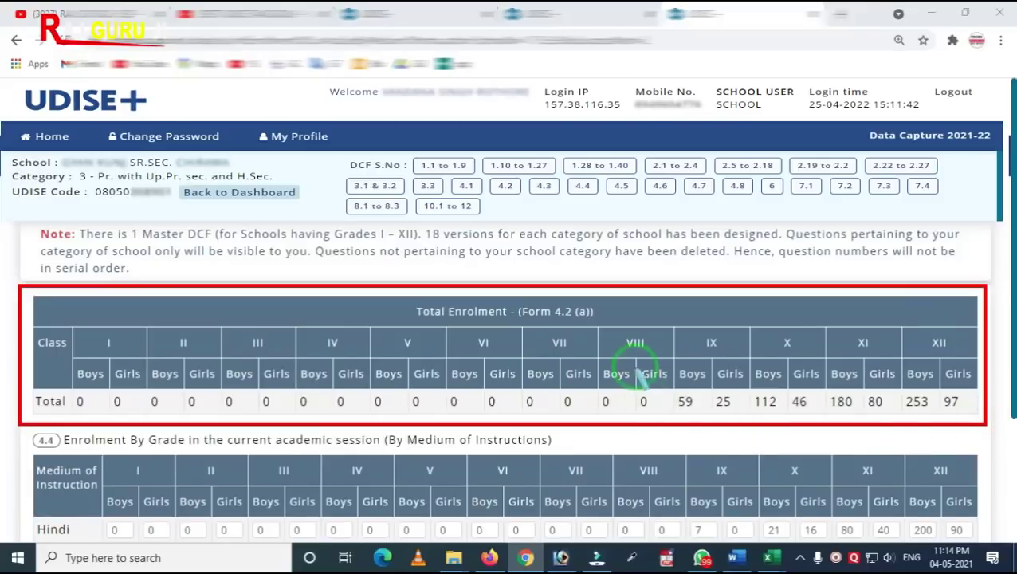
left_click_drag(631, 365, 974, 434)
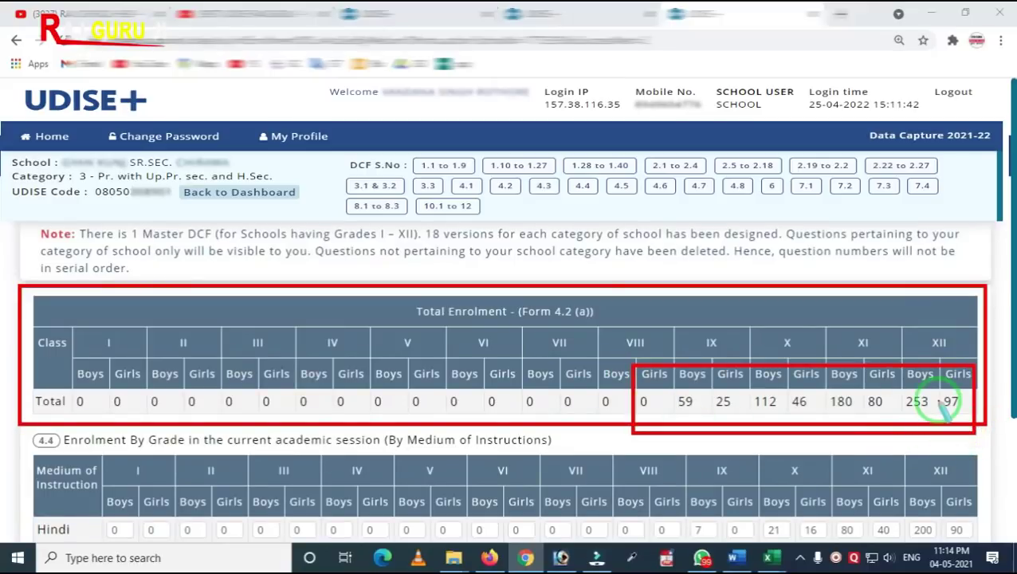
key("Escape")
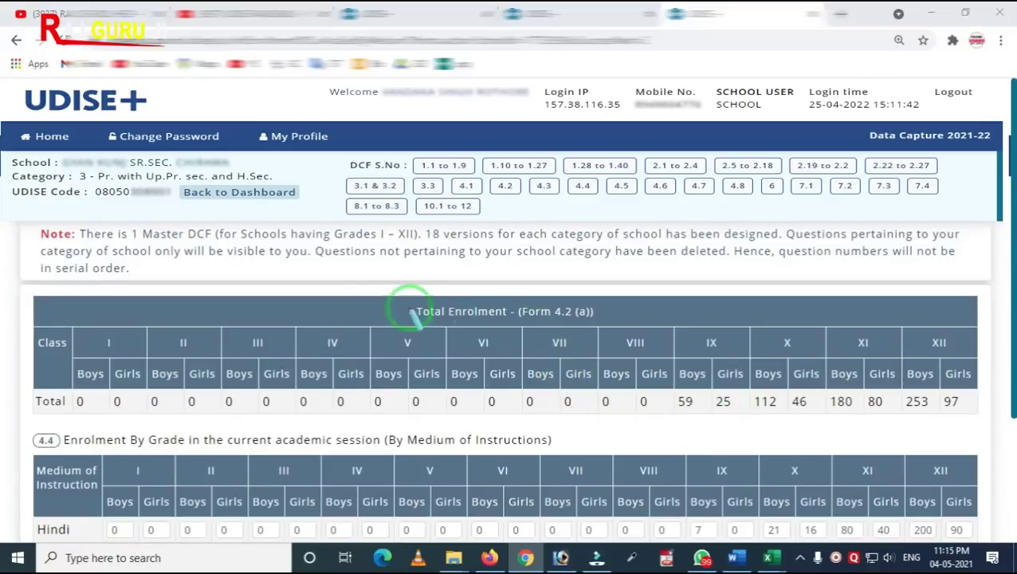
mouse_move(358, 279)
left_mouse_down()
mouse_move(723, 443)
mouse_move(801, 438)
left_mouse_up()
key("Escape")
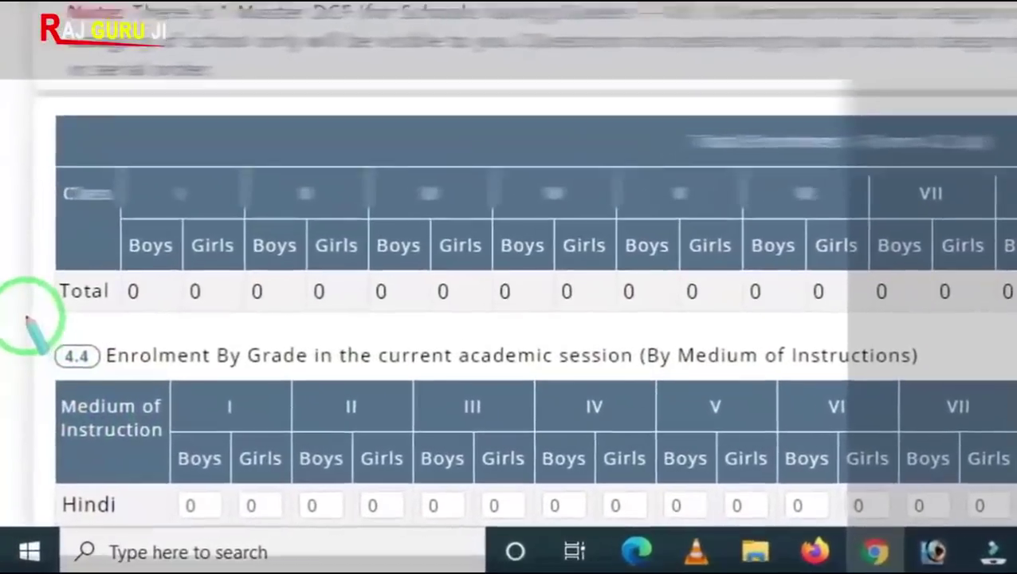
Examine the Hindi and English medium enrolment for classes I to XII in section 4.4
mouse_move(19, 375)
left_mouse_down()
mouse_move(75, 424)
mouse_move(178, 432)
left_mouse_up()
left_click_drag(279, 364, 785, 357)
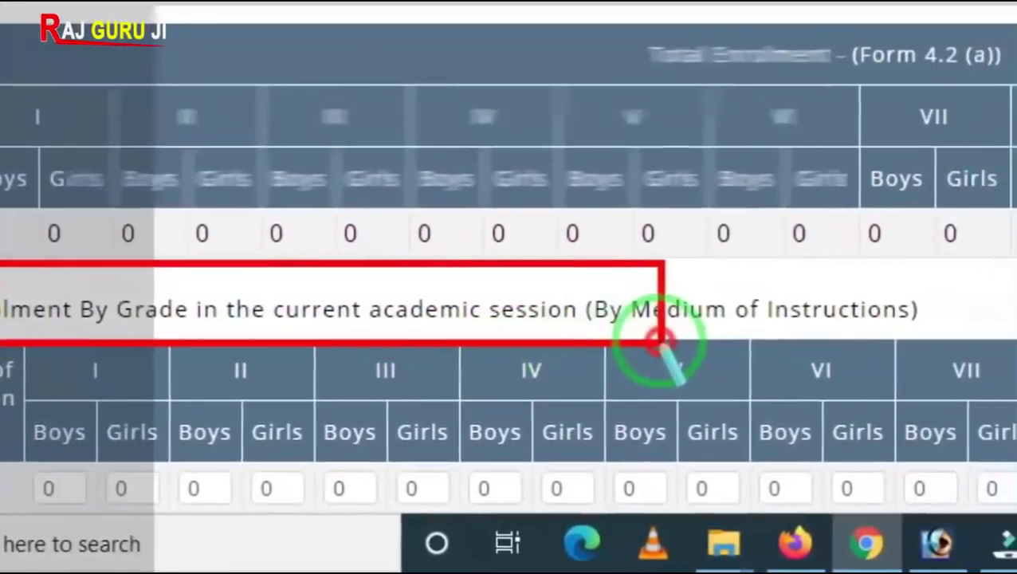
left_click_drag(659, 343, 670, 343)
right_click(556, 329)
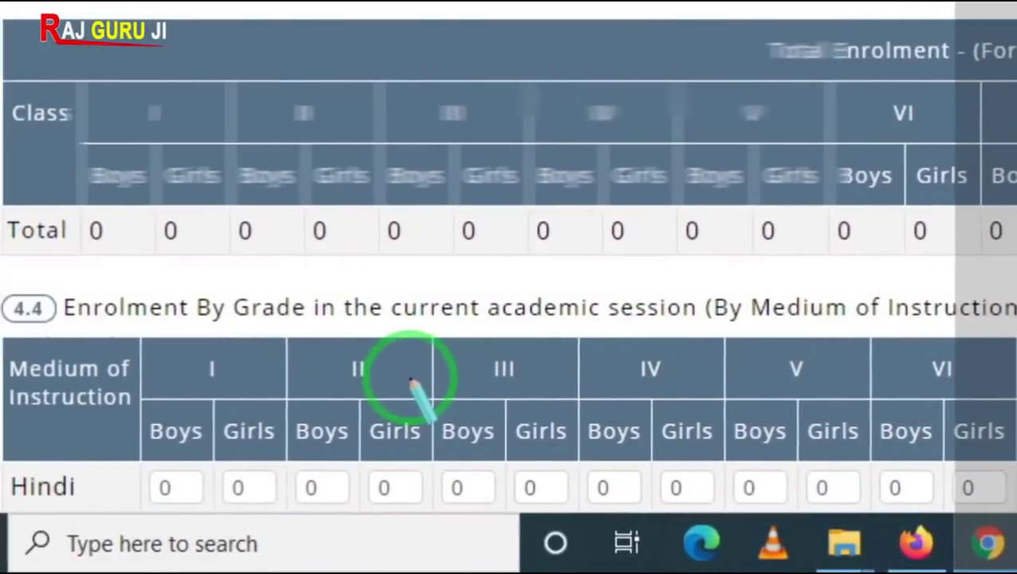
scroll(422, 383, "down", 4)
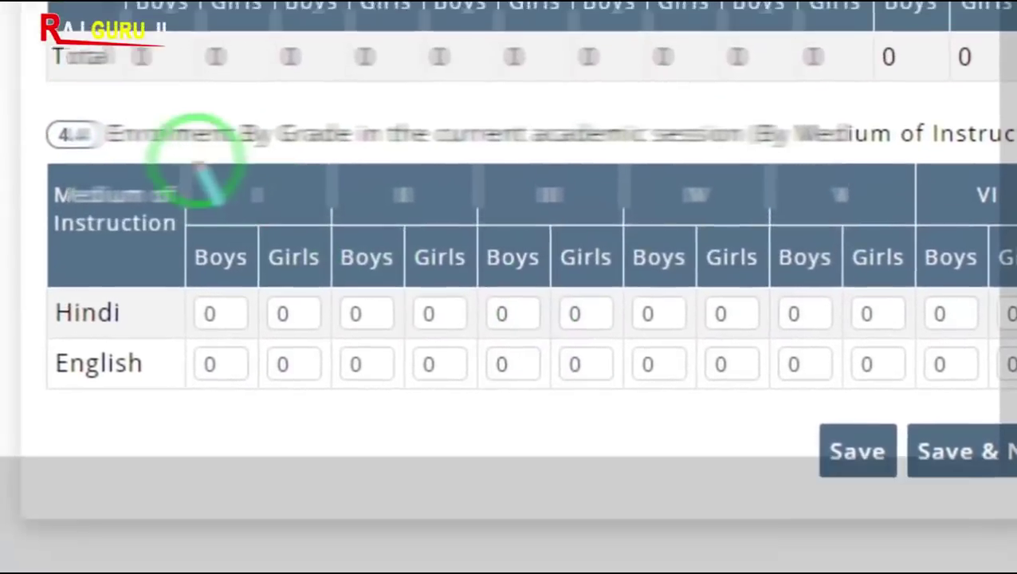
mouse_move(193, 158)
left_mouse_down()
mouse_move(367, 235)
mouse_move(421, 346)
mouse_move(801, 391)
left_mouse_up()
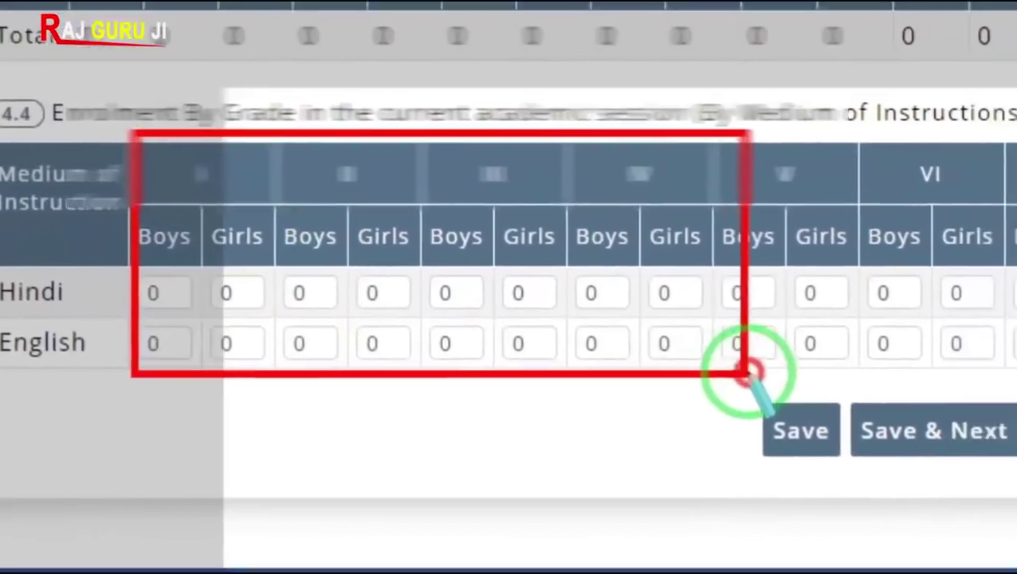
left_click_drag(745, 375, 987, 329)
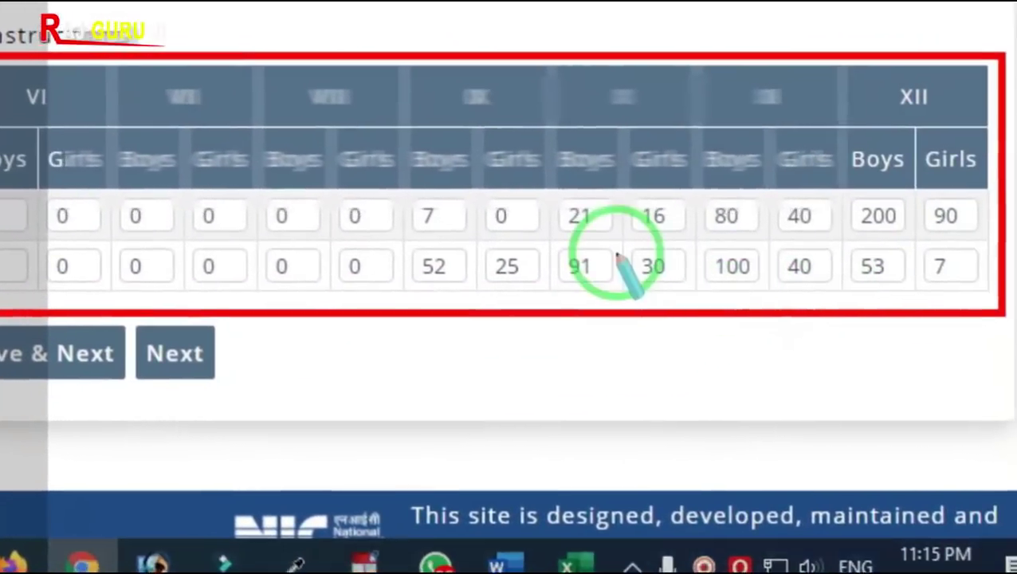
right_click(714, 252)
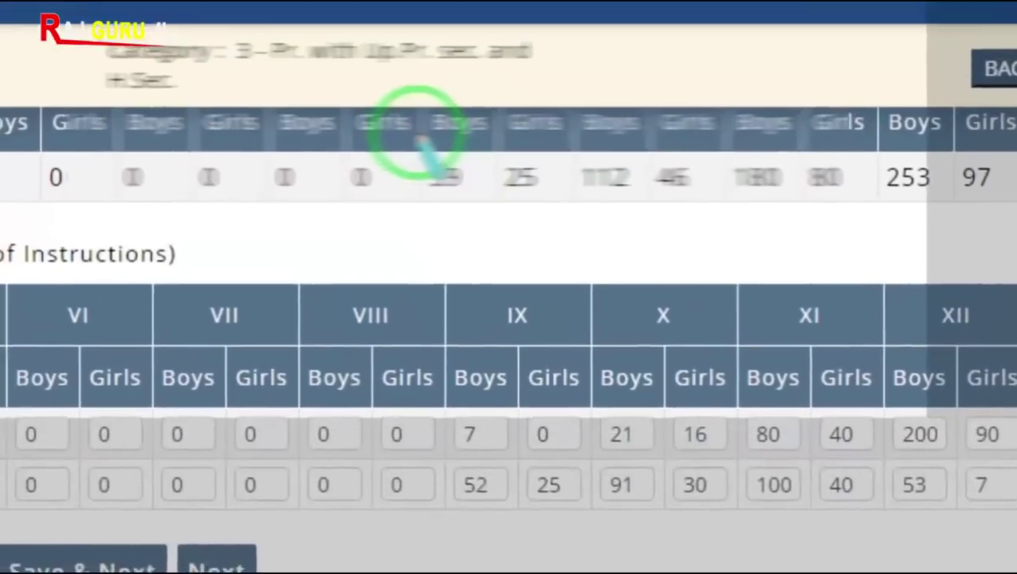
Check the class IX to XII enrolment totals against the medium-wise figures, save section 4.4 and proceed to section 4.5
mouse_move(415, 137)
left_mouse_down()
mouse_move(783, 249)
mouse_move(990, 275)
left_mouse_up()
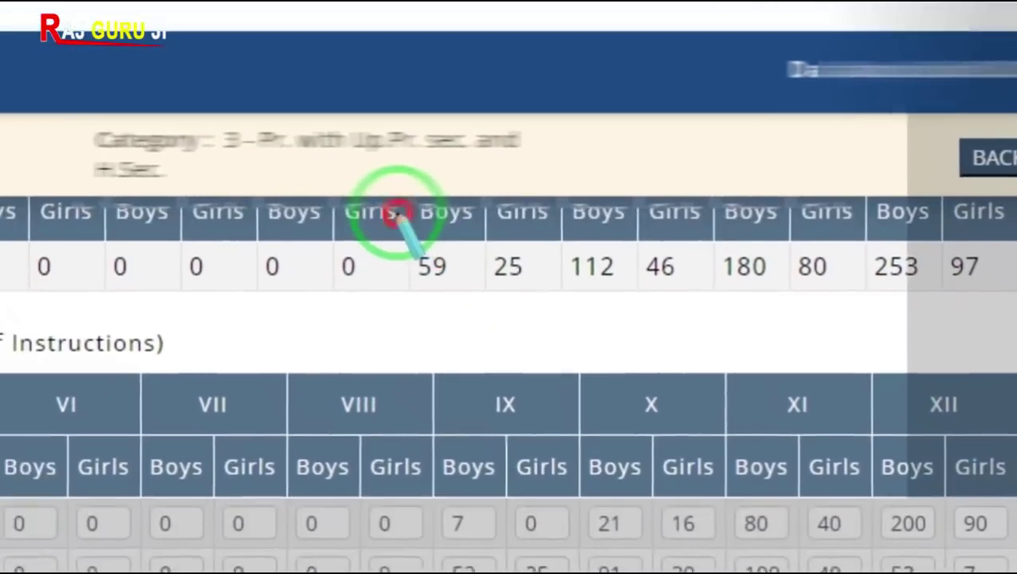
mouse_move(325, 178)
left_mouse_down()
mouse_move(693, 264)
mouse_move(973, 266)
left_mouse_up()
left_click_drag(1011, 302, 996, 293)
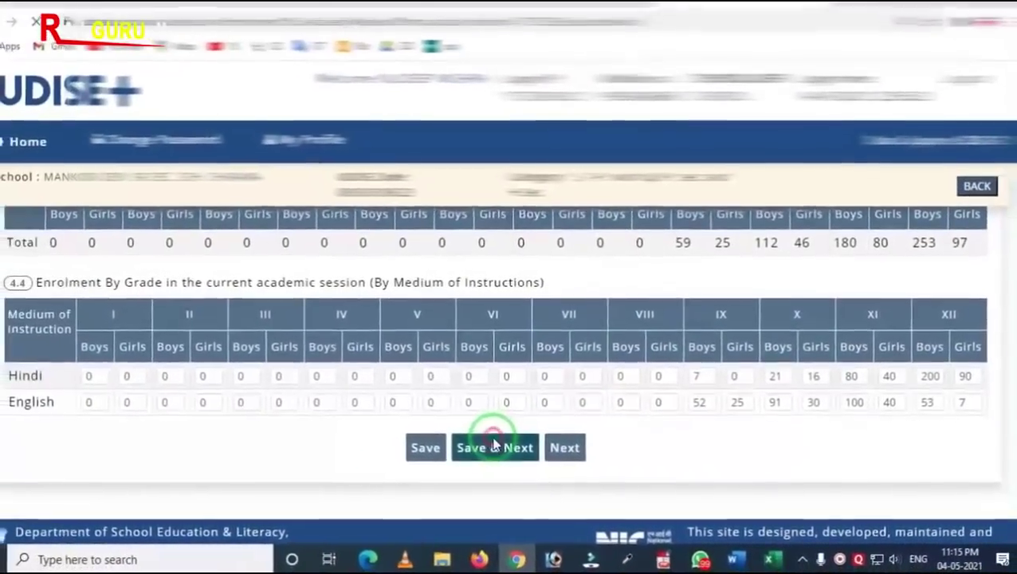
left_click(494, 445)
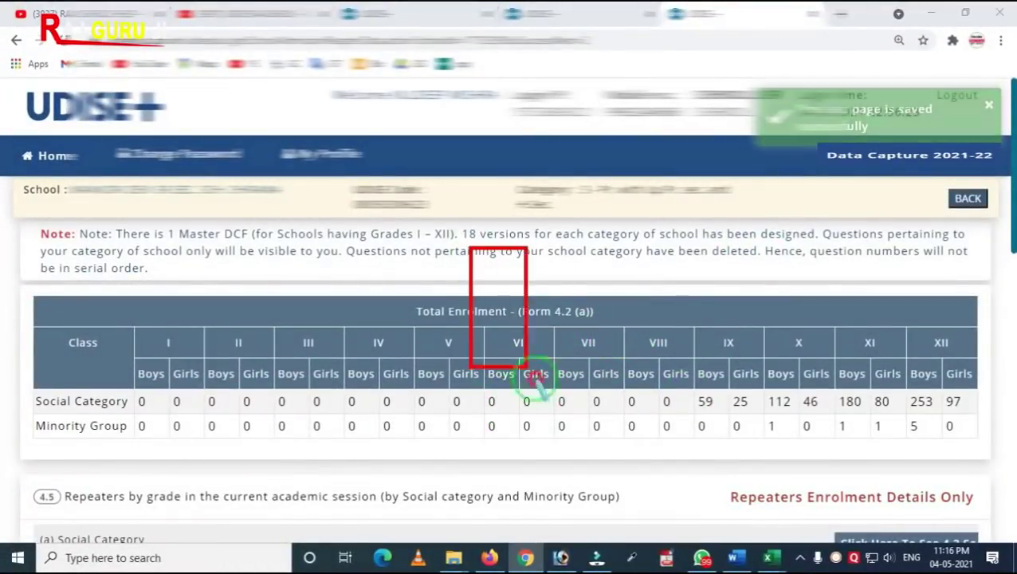
Review the boys' and girls' repeater figures by social category for classes I to XII in section 4.5 (a)
scroll(318, 363, "down", 2)
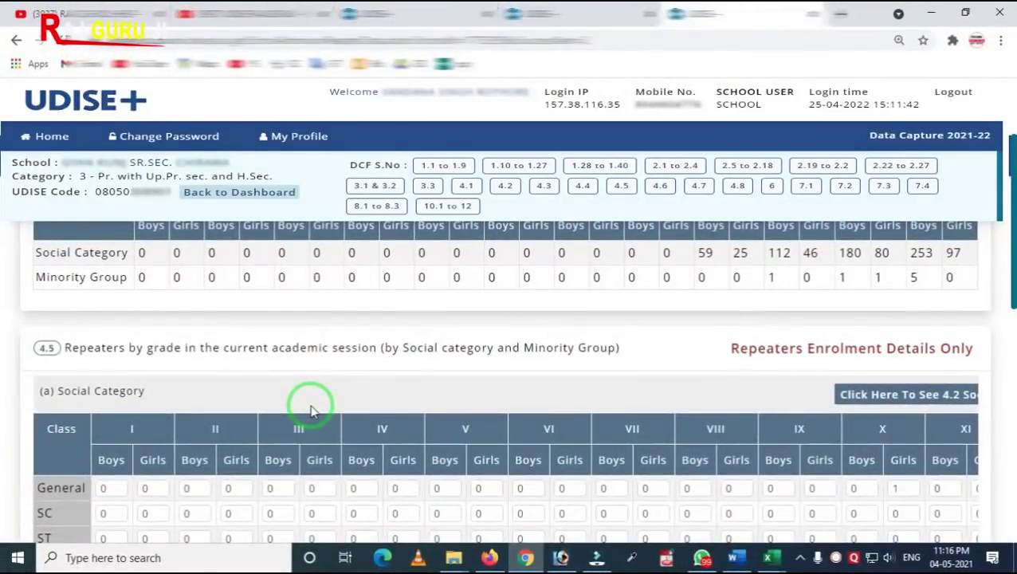
scroll(299, 414, "down", 1)
scroll(295, 420, "down", 1)
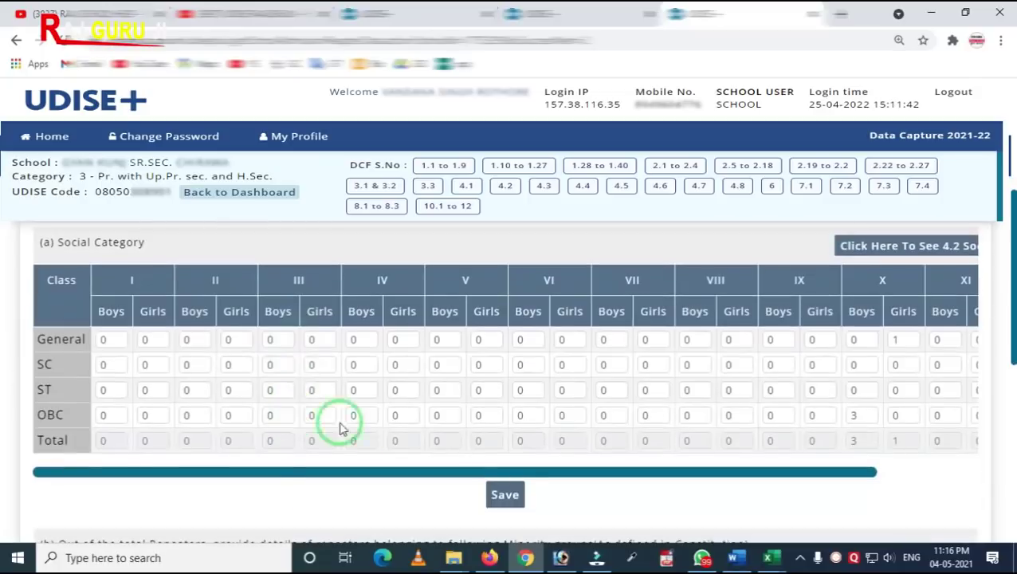
left_click_drag(550, 473, 652, 486)
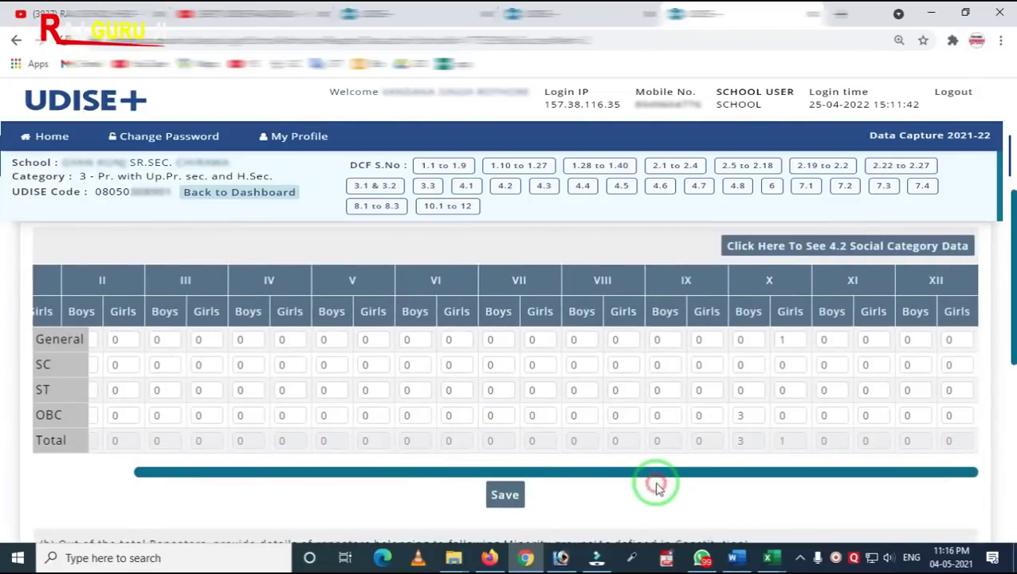
left_click_drag(319, 472, 228, 461)
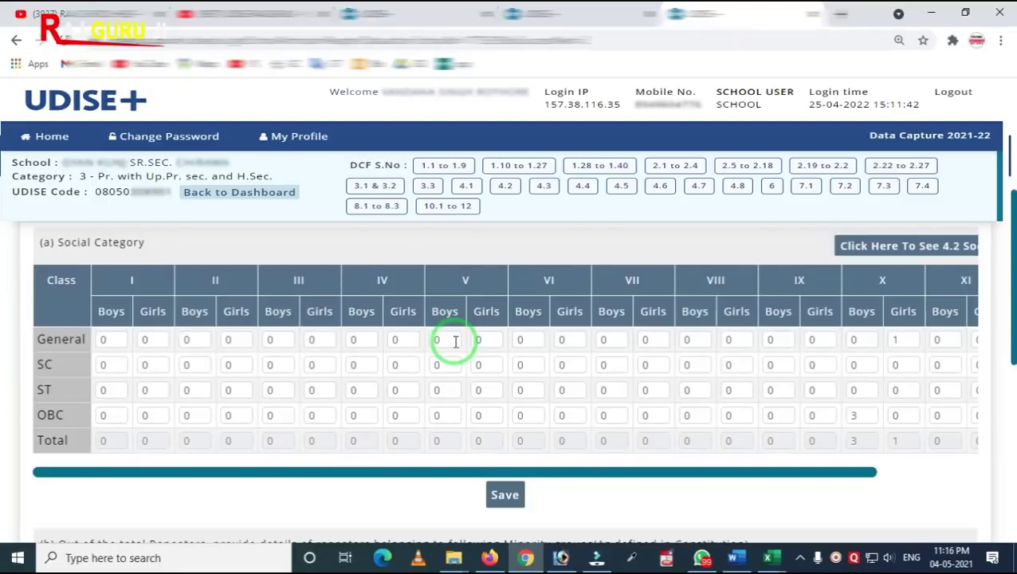
scroll(575, 368, "up", 1)
Check the minority group repeaters in section 4.5 (b), mark section 4.5 as complete and proceed to section 4.6
scroll(580, 414, "down", 5)
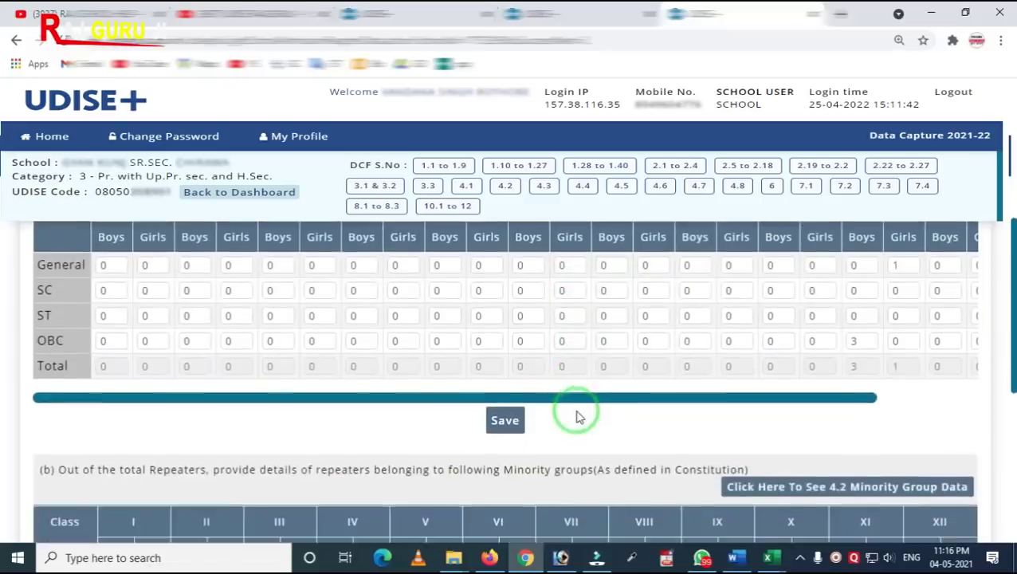
scroll(558, 410, "up", 2)
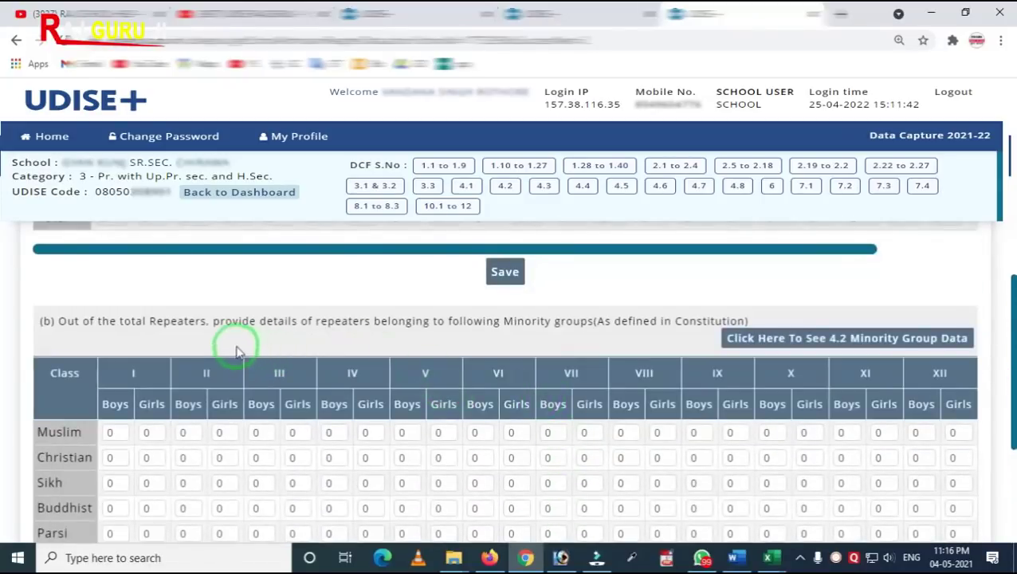
scroll(630, 375, "down", 2)
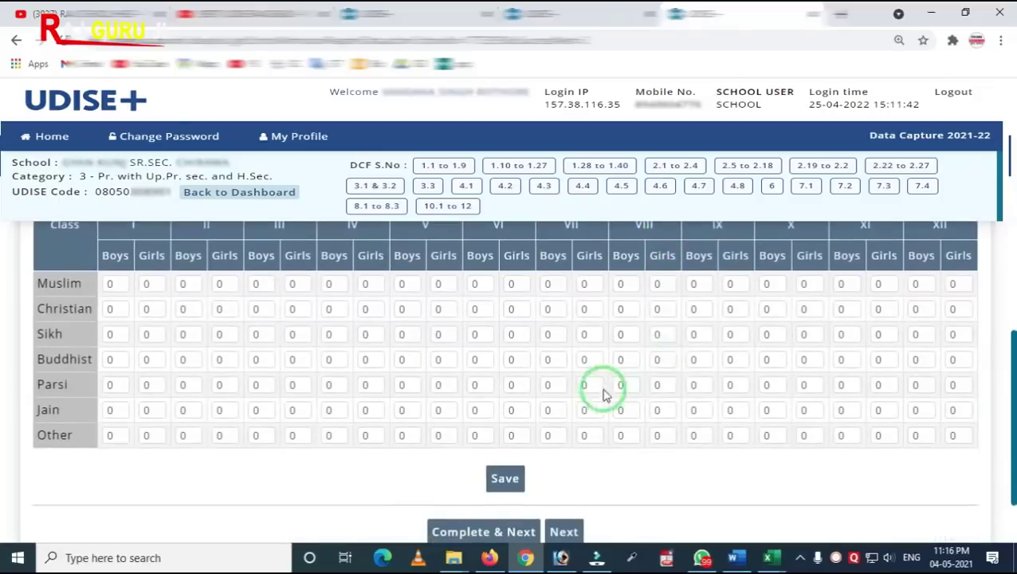
scroll(222, 381, "up", 1)
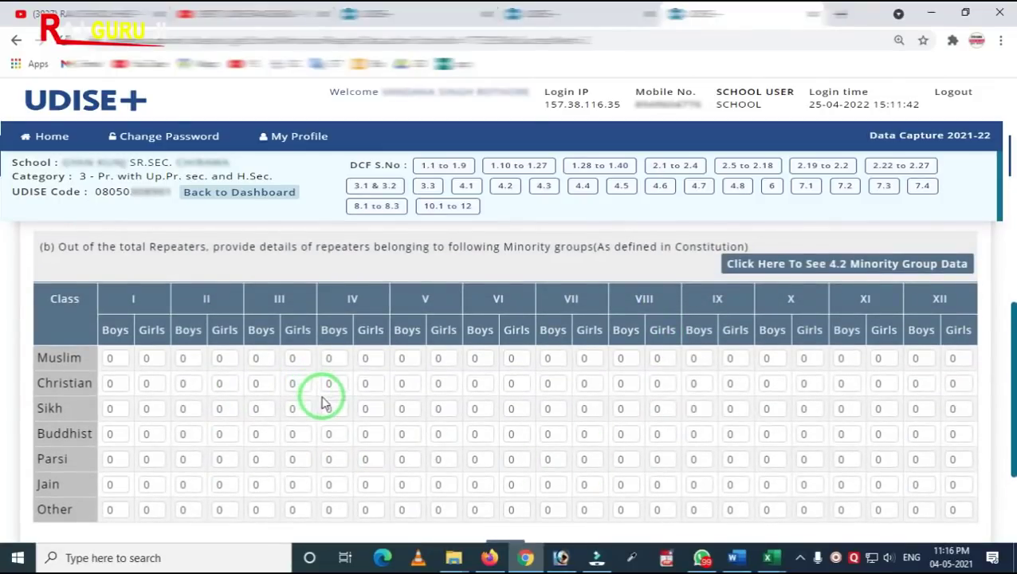
scroll(326, 403, "down", 2)
scroll(502, 405, "down", 2)
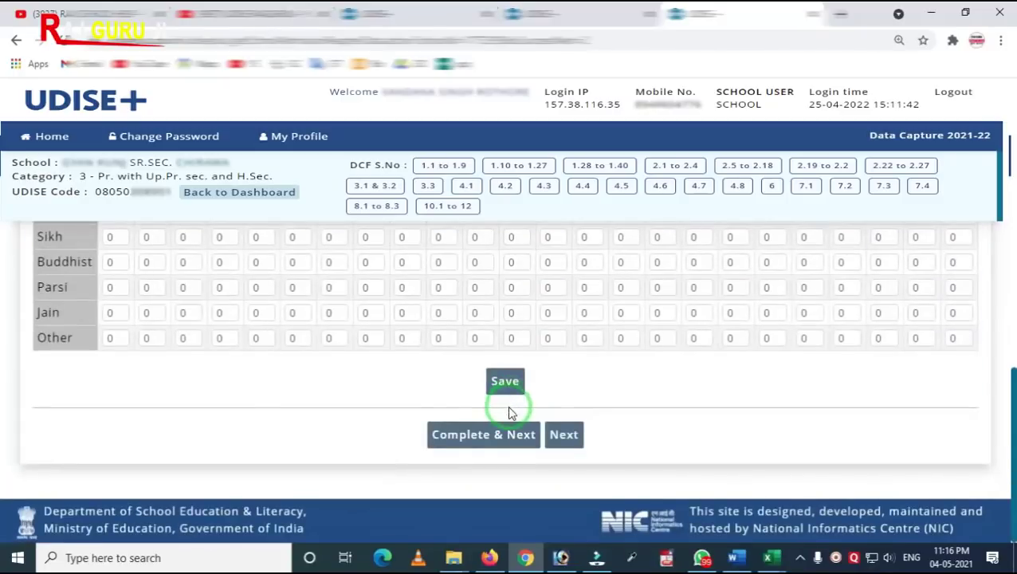
left_click(475, 437)
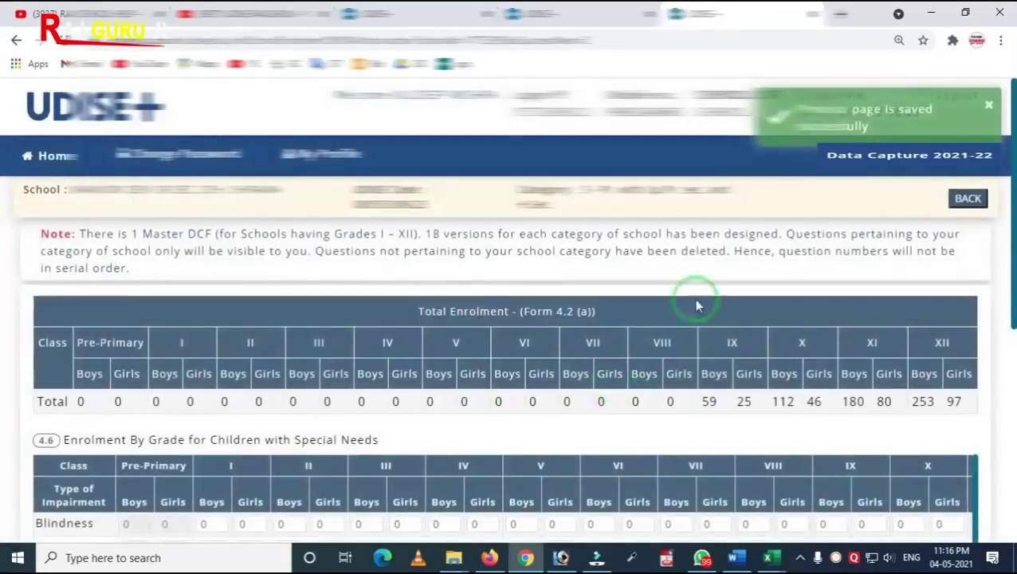
Check the enrolment of children with special needs by impairment type in section 4.6, save it and proceed to section 4.7
scroll(414, 371, "down", 1)
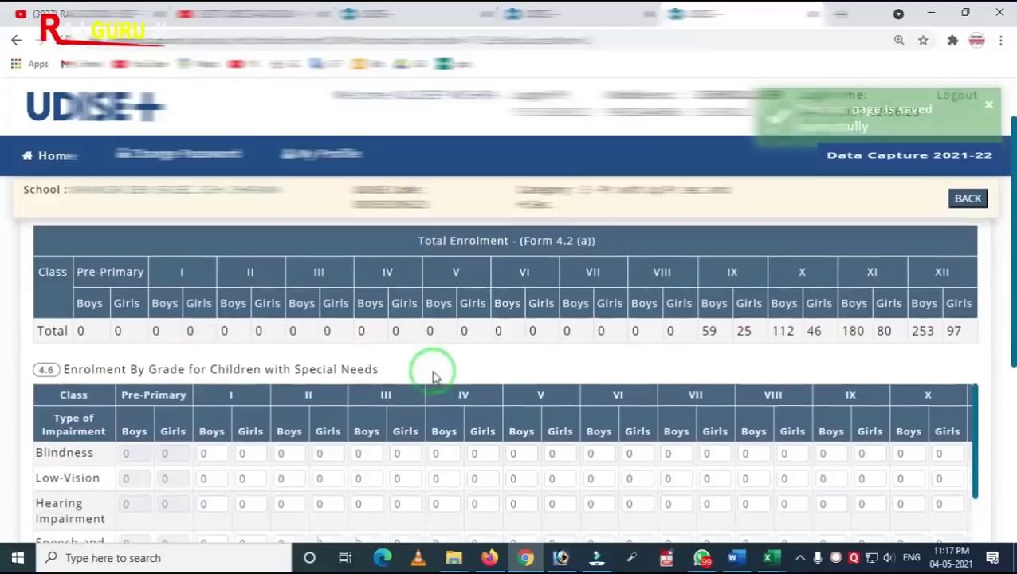
scroll(462, 351, "up", 1)
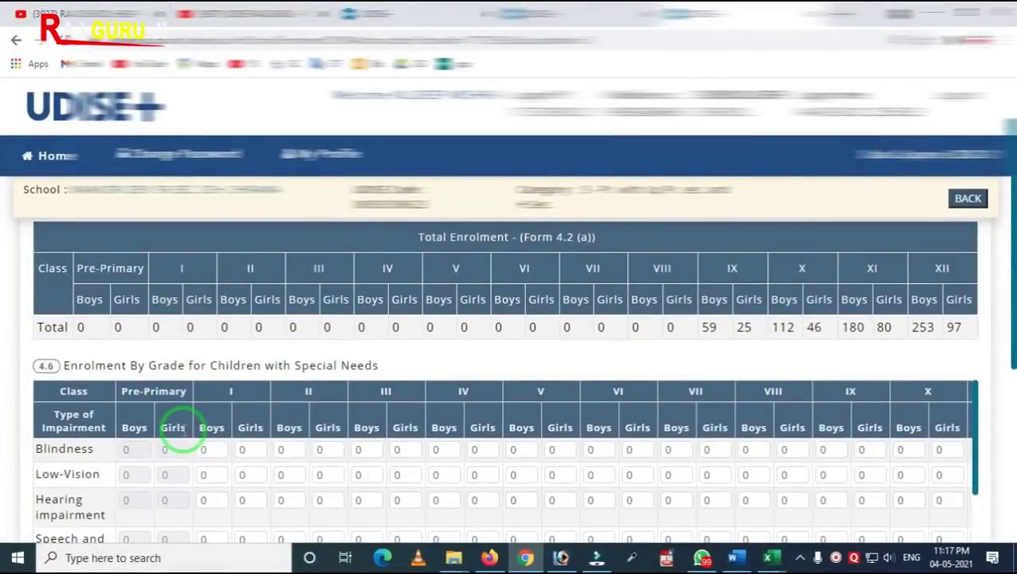
scroll(170, 445, "down", 3)
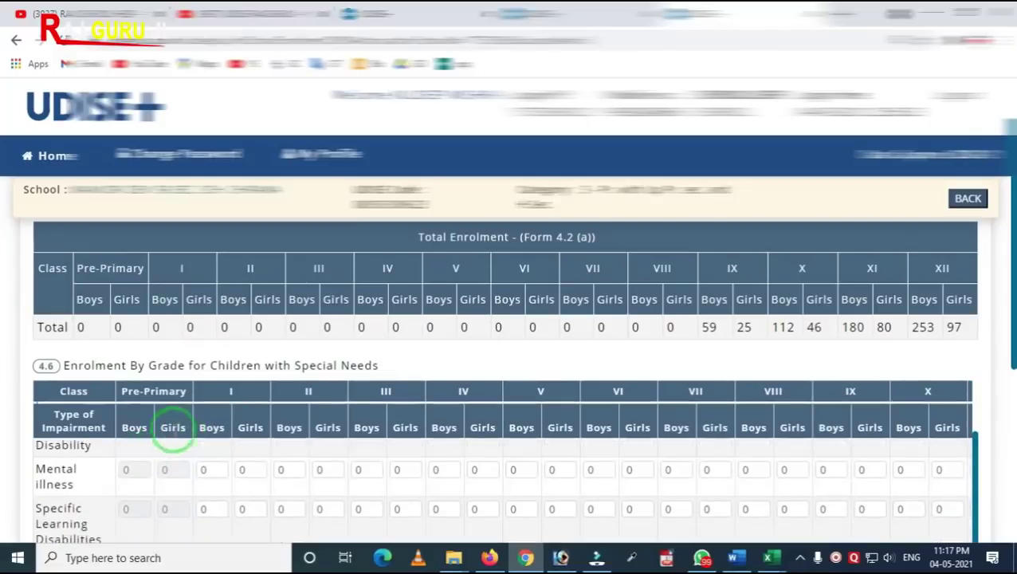
scroll(835, 477, "down", 3)
scroll(965, 416, "up", 2)
scroll(983, 409, "down", 6)
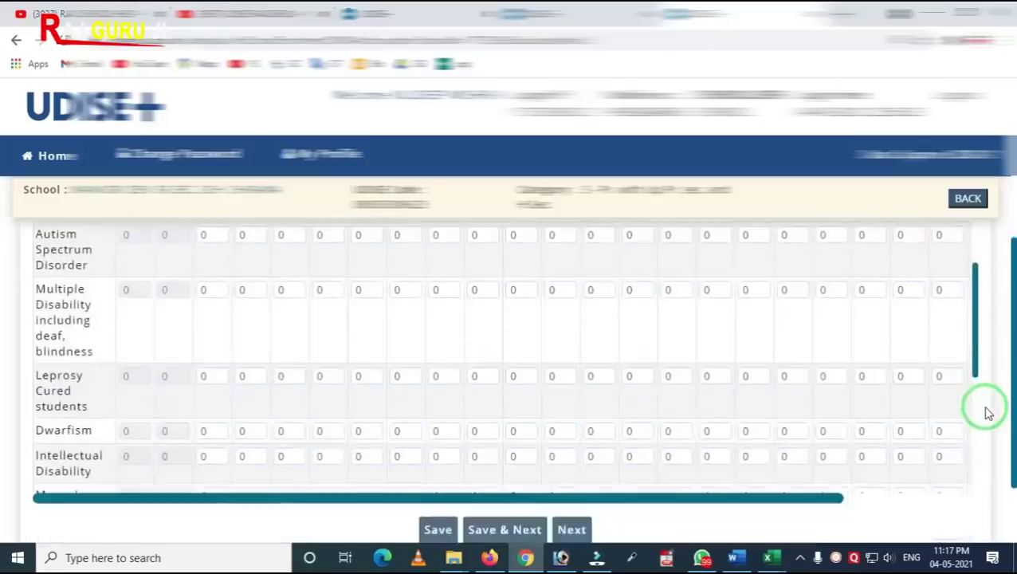
scroll(960, 424, "up", 2)
scroll(960, 424, "down", 5)
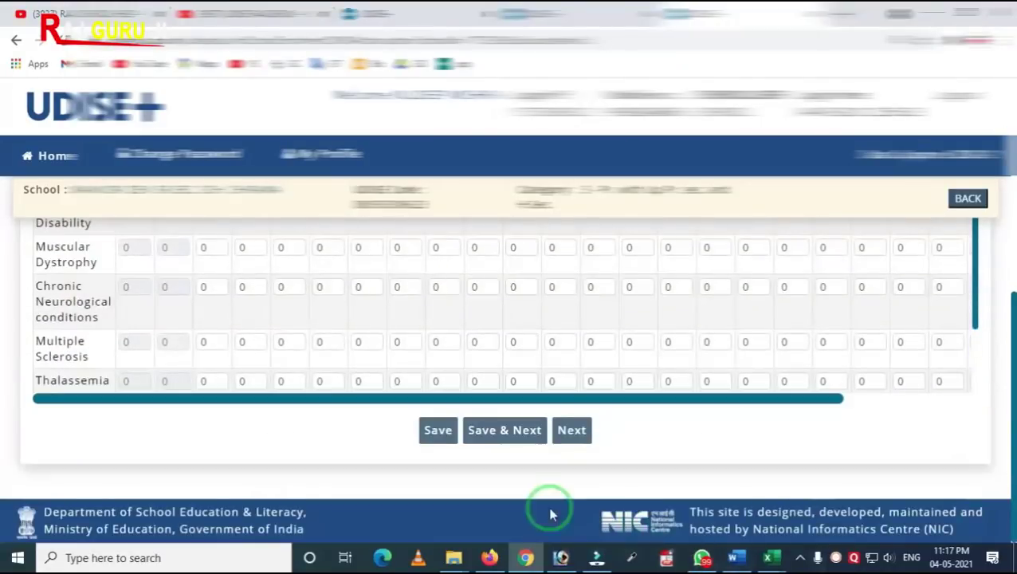
left_click(502, 430)
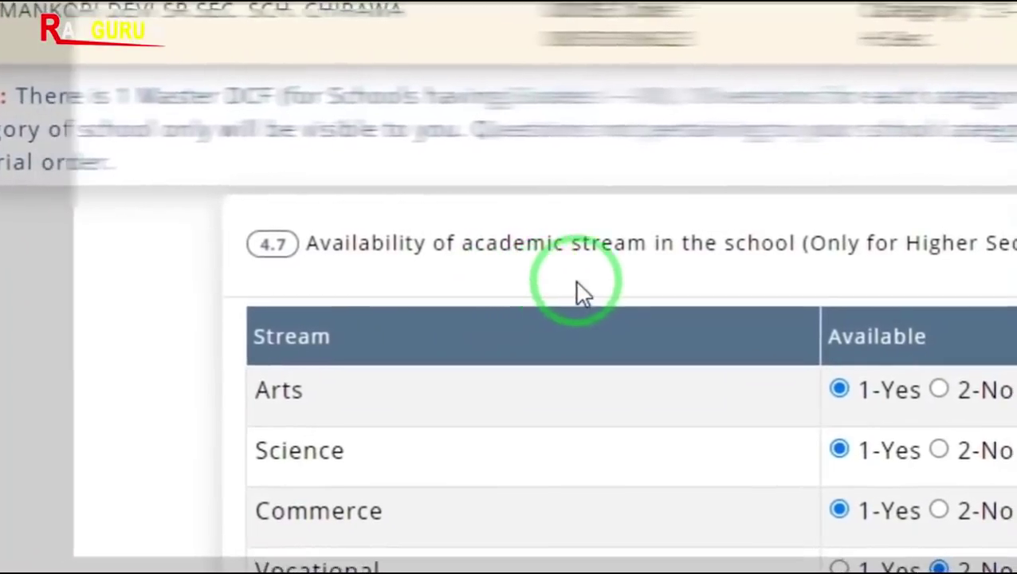
Save the academic stream availability in section 4.7 and proceed to section 4.8
scroll(510, 358, "down", 1)
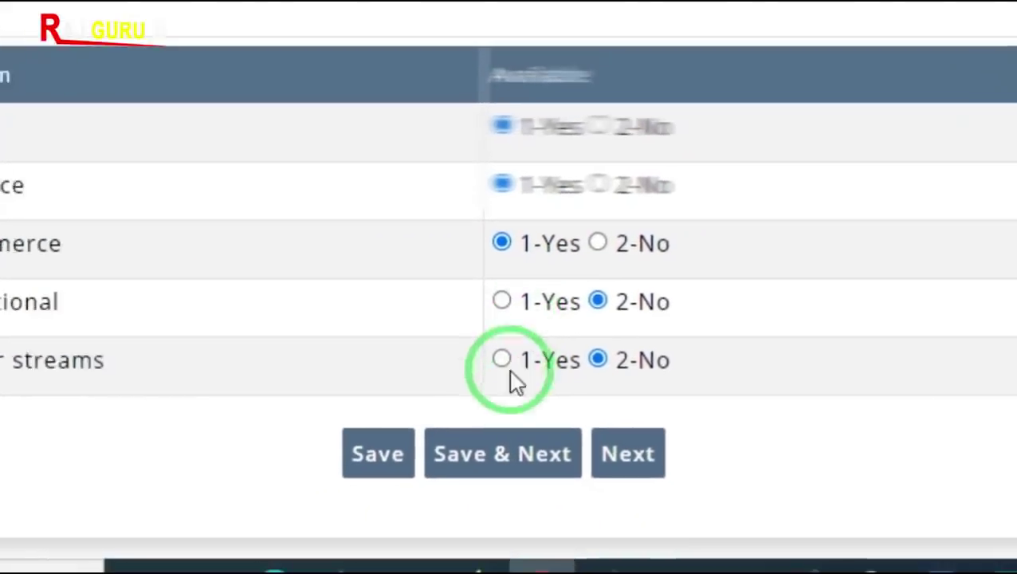
left_click(502, 458)
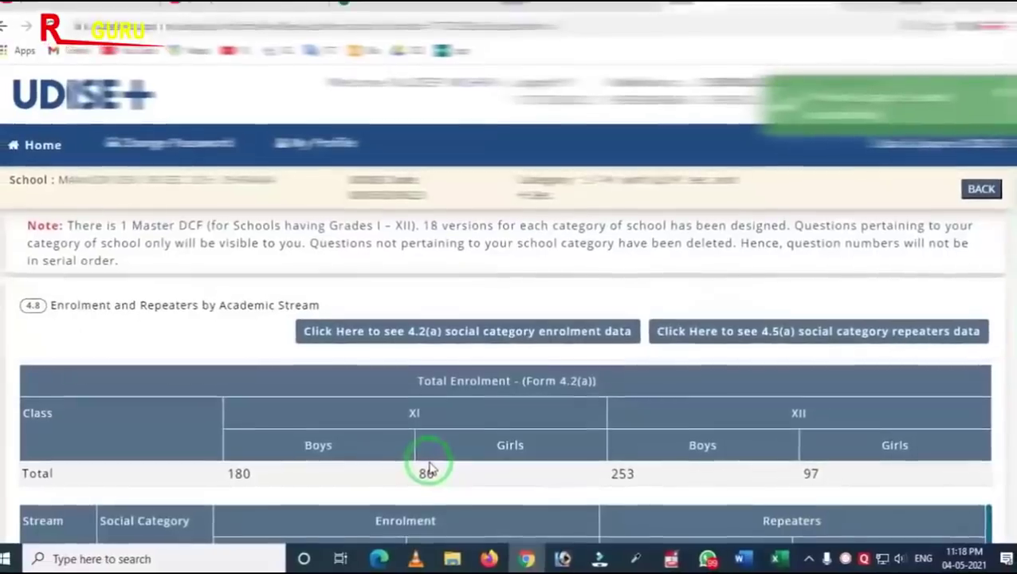
Examine the class XI and XII boys and girls totals in the Total Enrolment (Form 4.2(a)) table of section 4.8
scroll(428, 467, "down", 2)
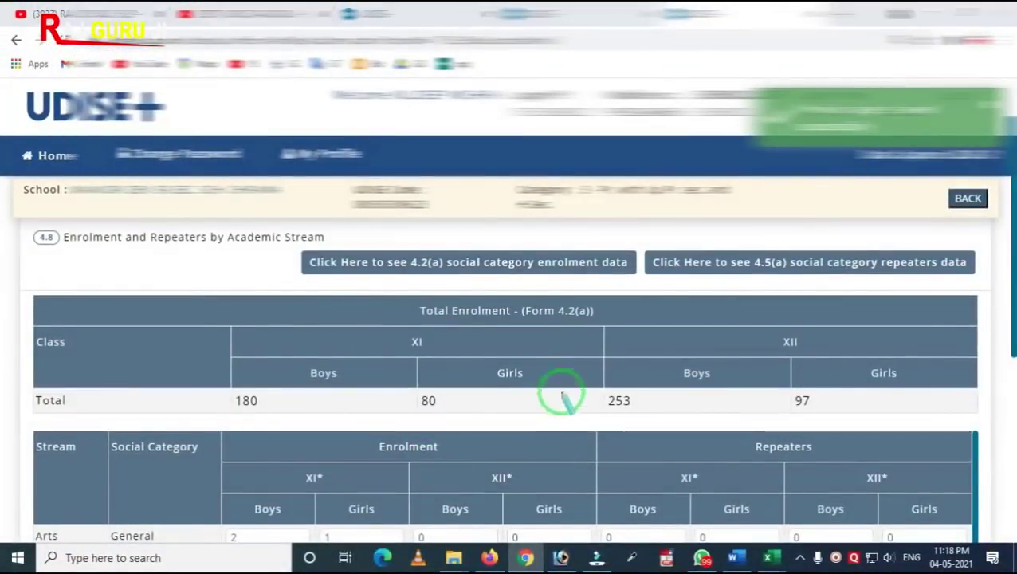
left_click_drag(467, 284, 635, 336)
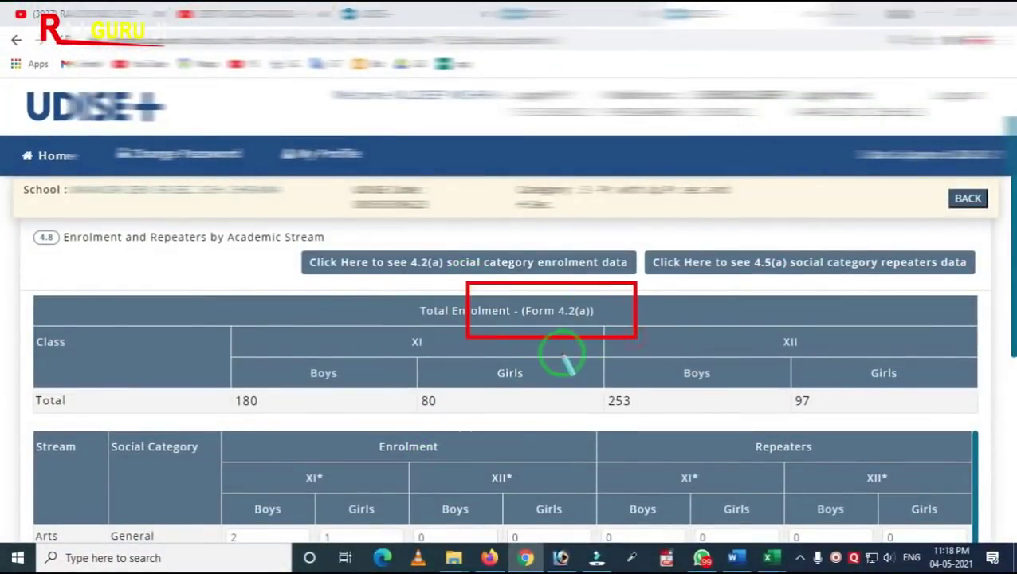
left_click(427, 368)
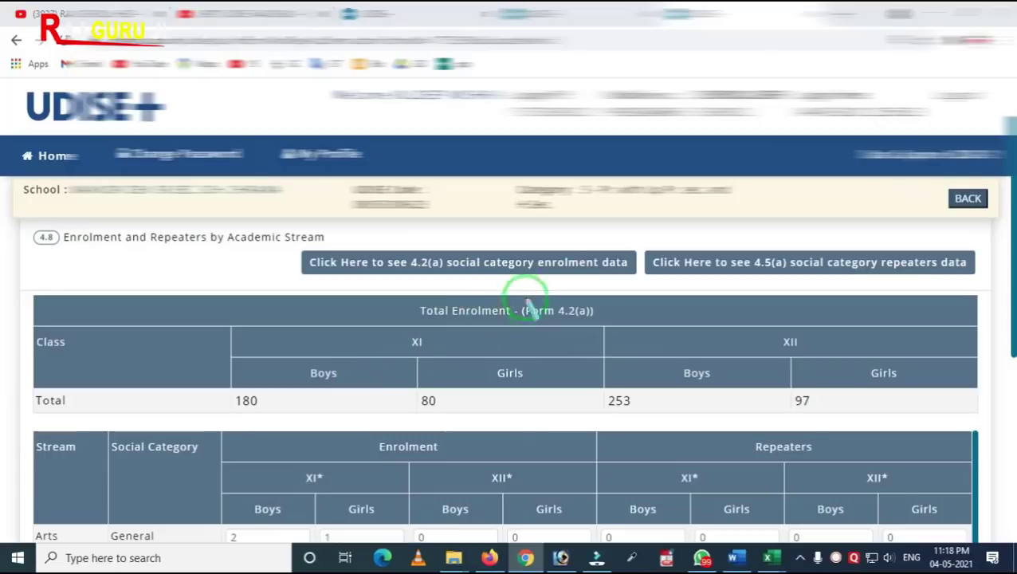
left_click_drag(518, 282, 610, 335)
left_click(586, 330)
mouse_move(177, 286)
left_mouse_down()
mouse_move(565, 460)
mouse_move(635, 452)
left_mouse_up()
mouse_move(208, 323)
left_mouse_down()
mouse_move(220, 385)
mouse_move(299, 441)
left_mouse_up()
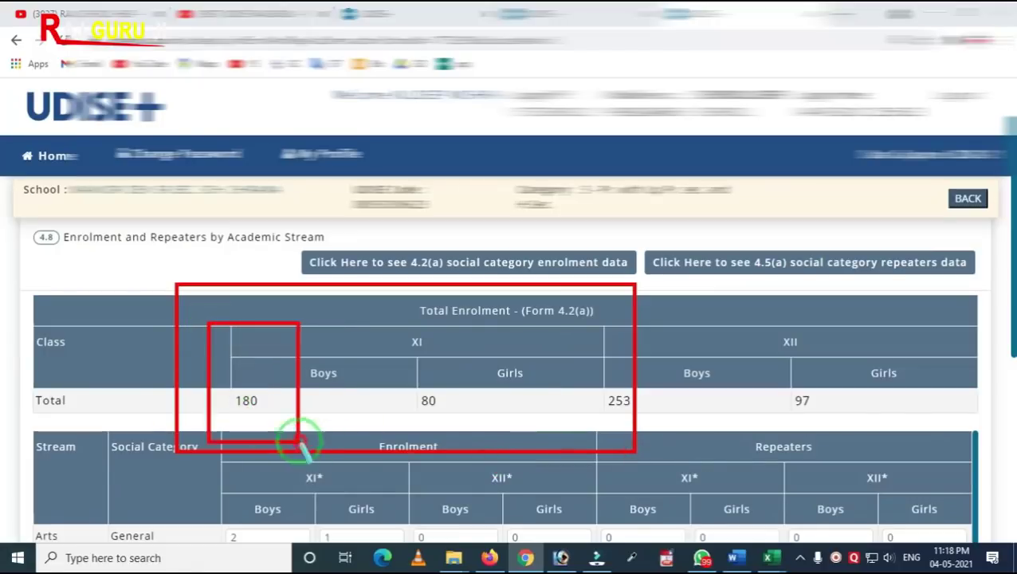
left_click(429, 422)
mouse_move(403, 315)
left_mouse_down()
mouse_move(550, 429)
mouse_move(607, 432)
left_mouse_up()
left_click(525, 416)
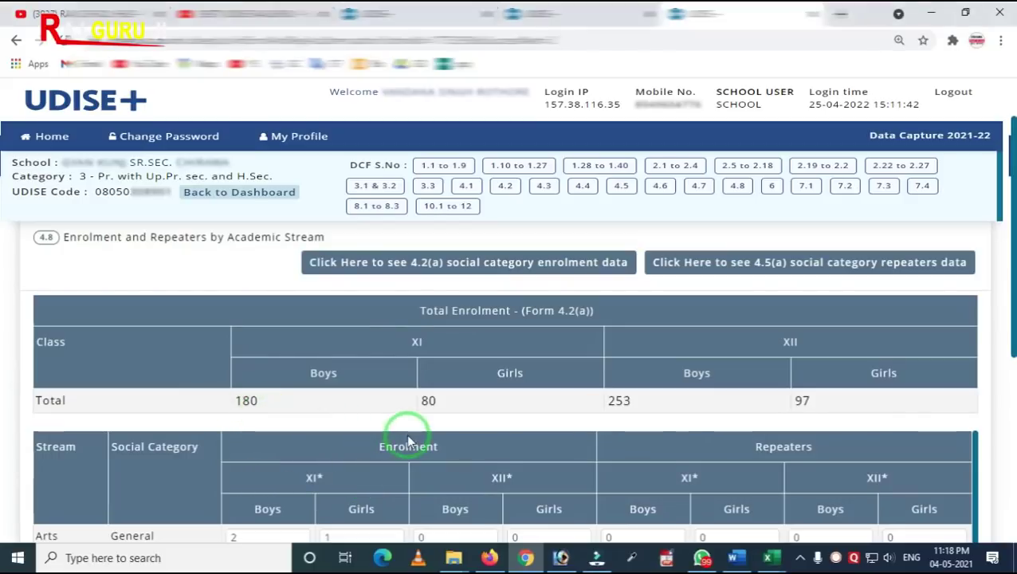
Examine the Arts stream enrolment by social category for boys and girls in the section 4.8 stream table
scroll(404, 427, "down", 3)
scroll(349, 422, "up", 1)
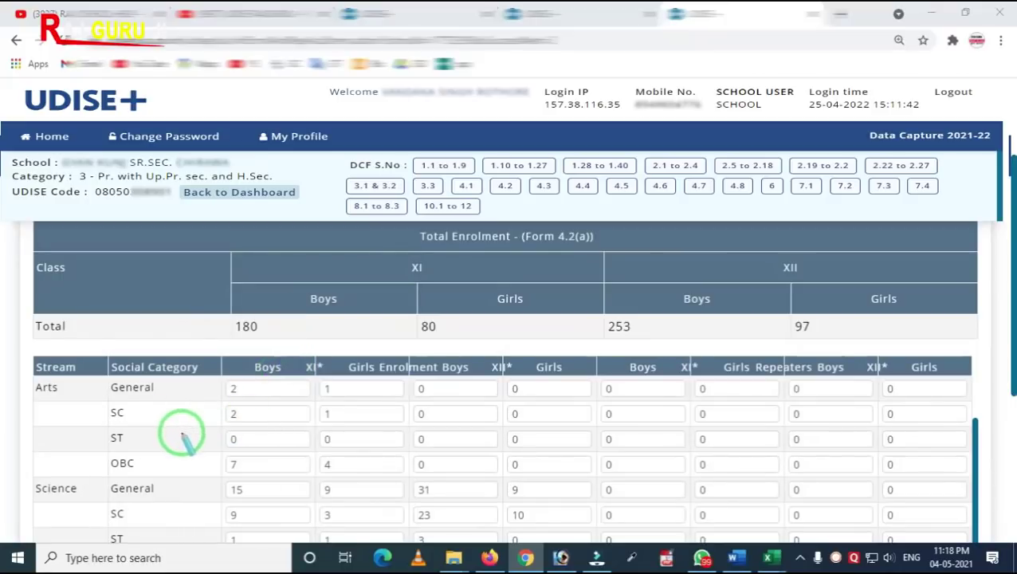
mouse_move(8, 353)
left_mouse_down()
mouse_move(141, 451)
mouse_move(528, 510)
left_mouse_up()
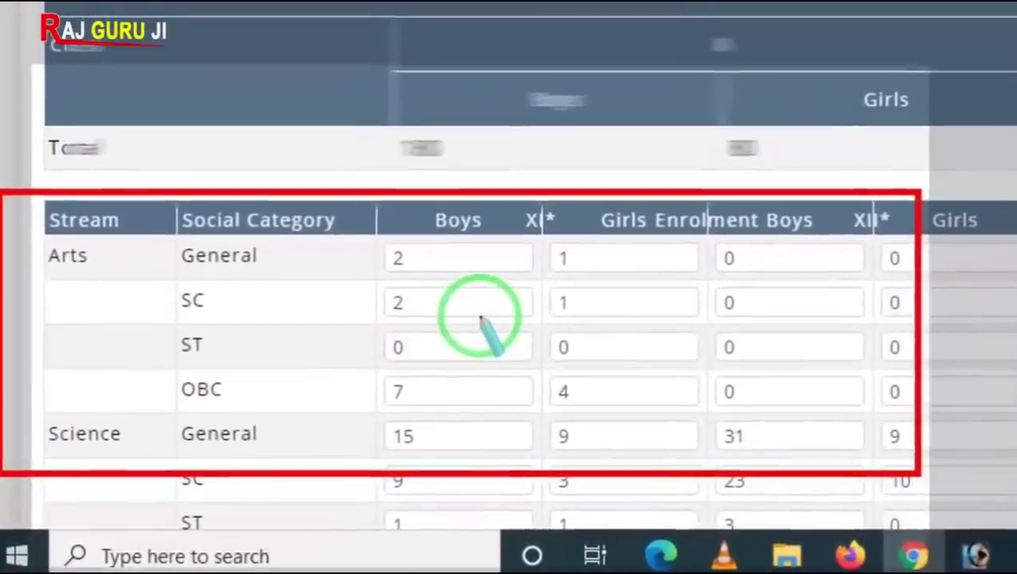
left_click_drag(399, 205, 524, 246)
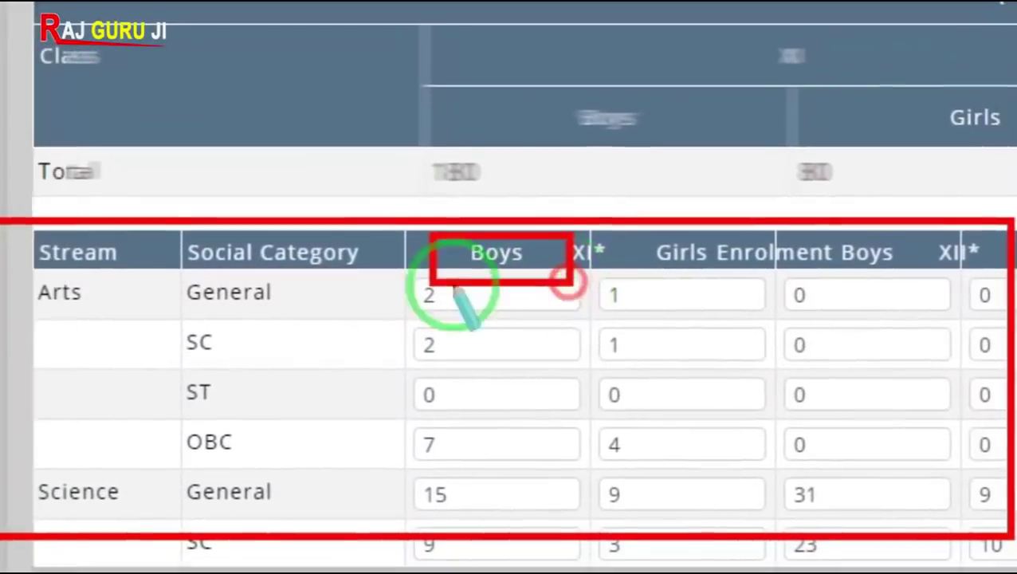
mouse_move(170, 266)
left_mouse_down()
mouse_move(317, 331)
mouse_move(628, 333)
left_mouse_up()
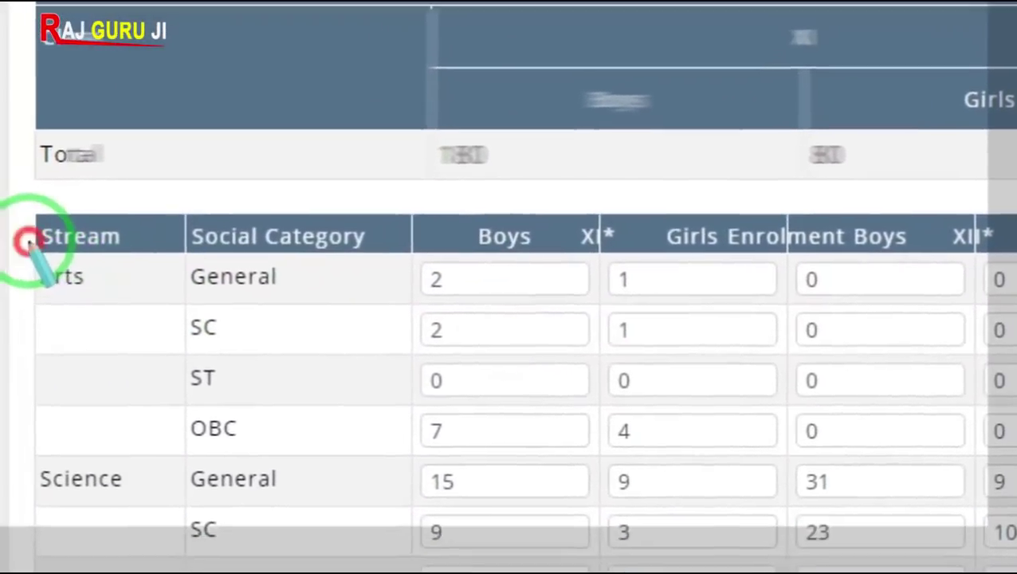
left_click_drag(0, 228, 113, 290)
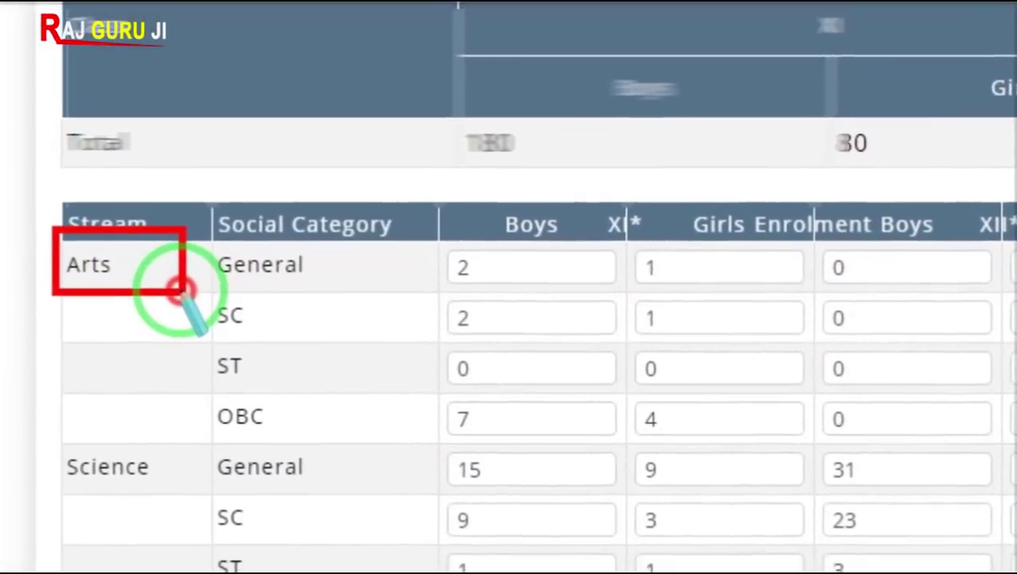
mouse_move(203, 285)
left_mouse_down()
mouse_move(585, 364)
mouse_move(603, 394)
left_mouse_up()
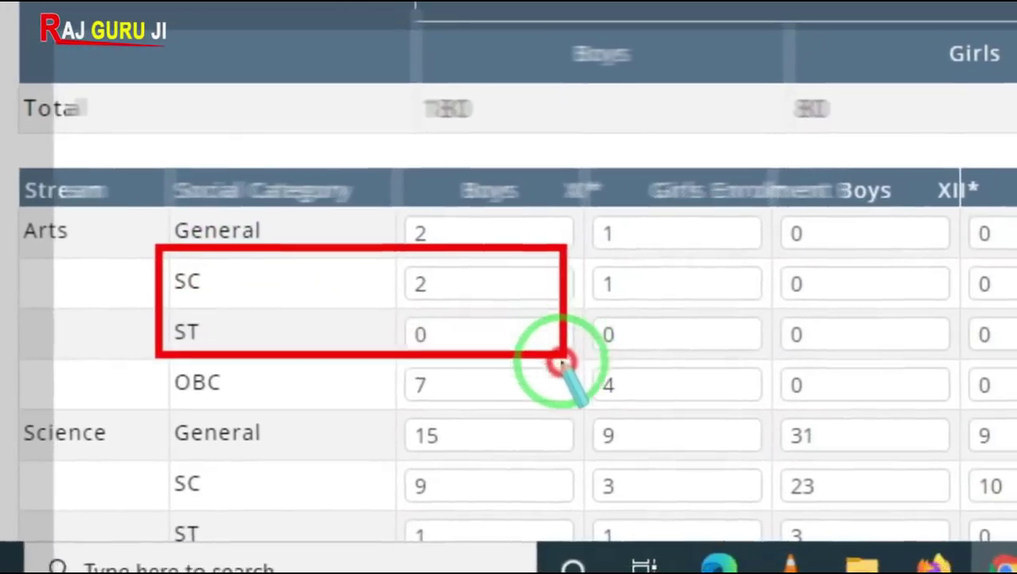
left_click_drag(563, 363, 581, 431)
right_click(509, 385)
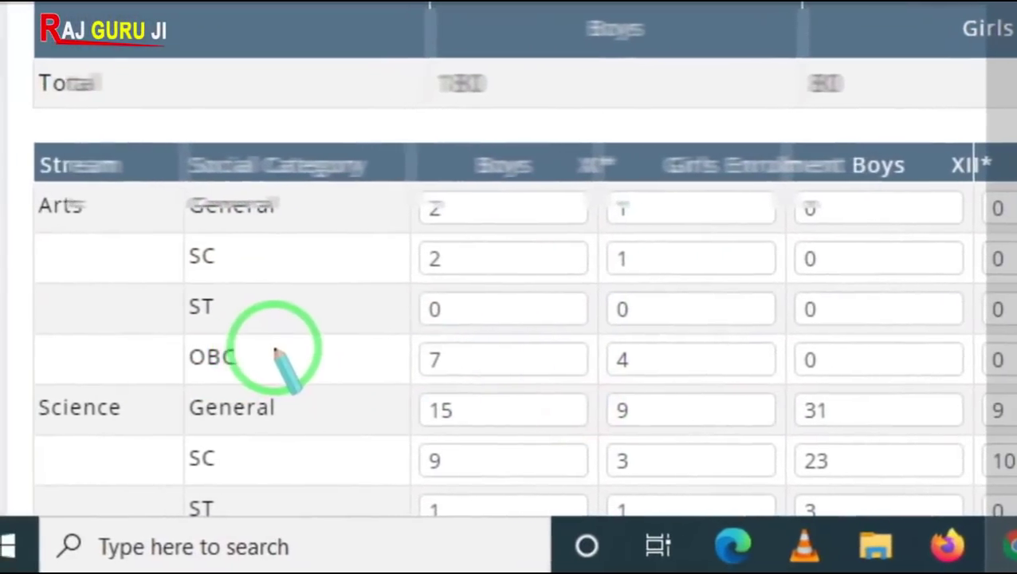
left_click_drag(7, 337, 789, 532)
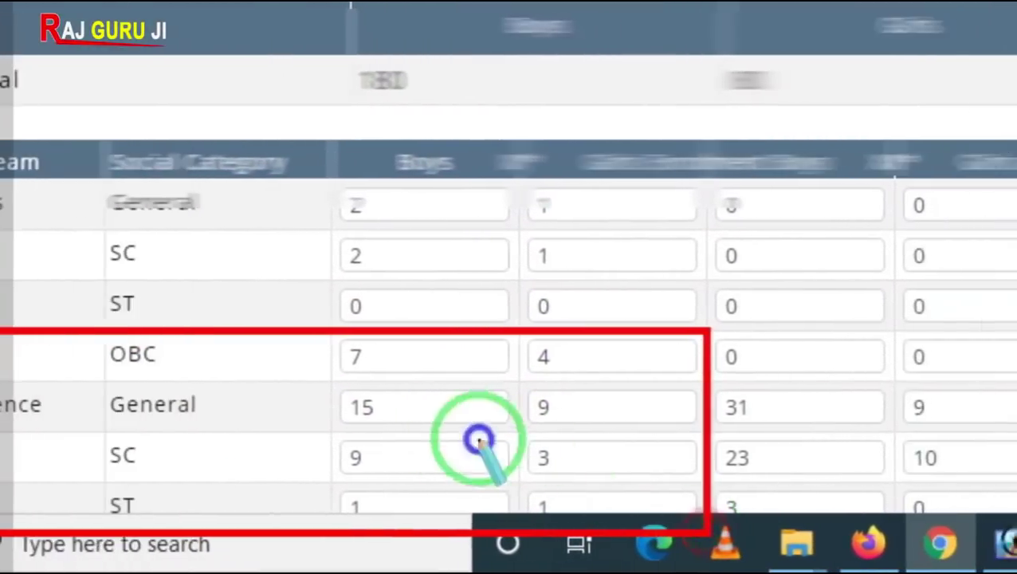
right_click(479, 439)
key("Escape")
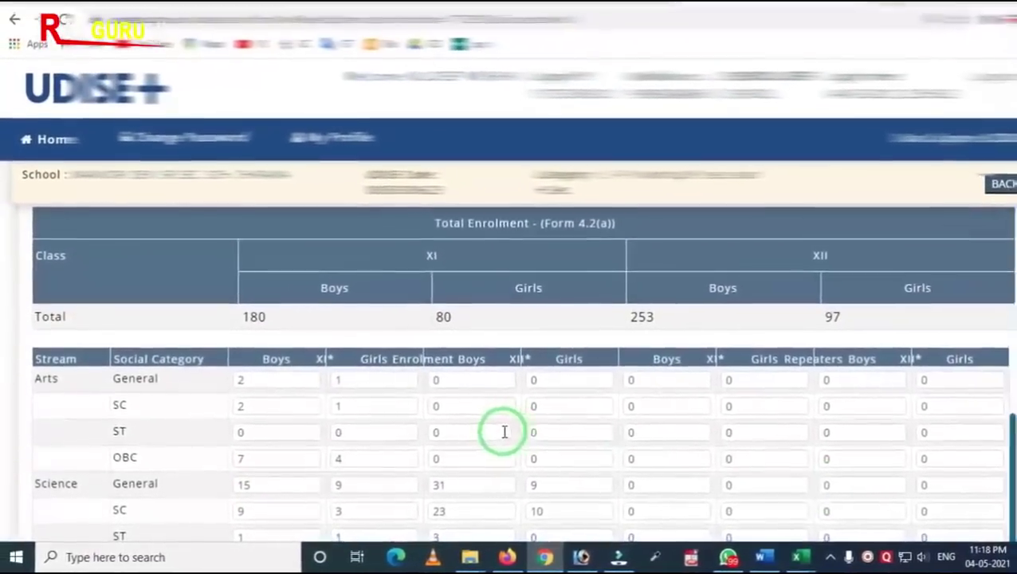
Review the Science and Commerce stream enrolment by social category, and return to the Form 4.2(a) totals for comparison
scroll(557, 419, "down", 1)
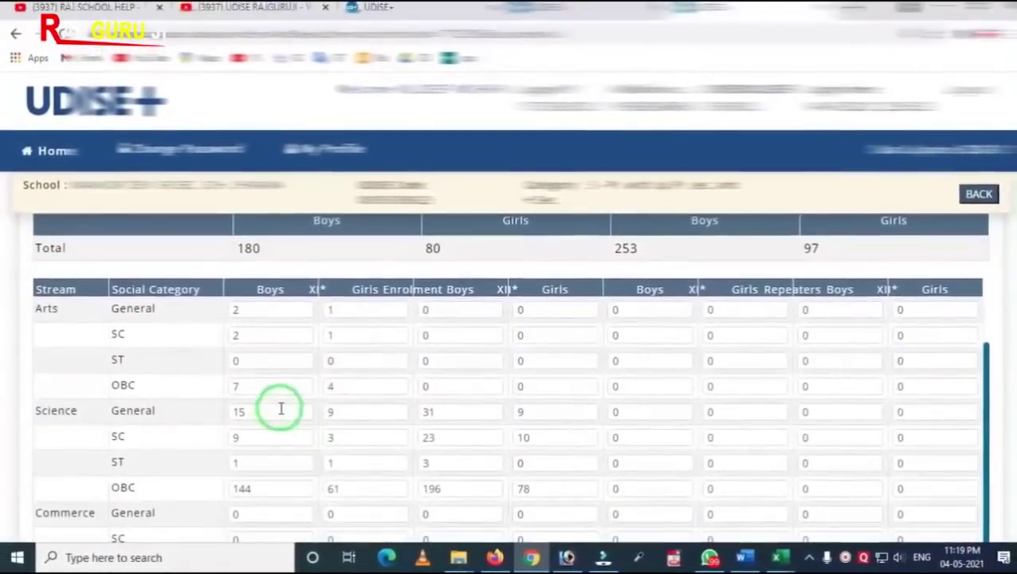
scroll(271, 414, "down", 1)
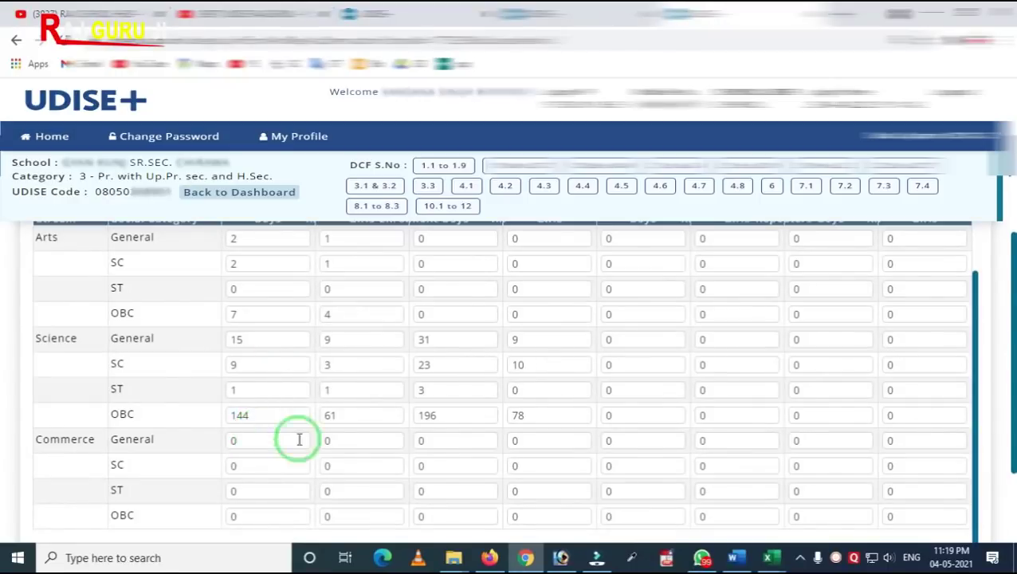
scroll(367, 443, "down", 2)
scroll(348, 420, "up", 5)
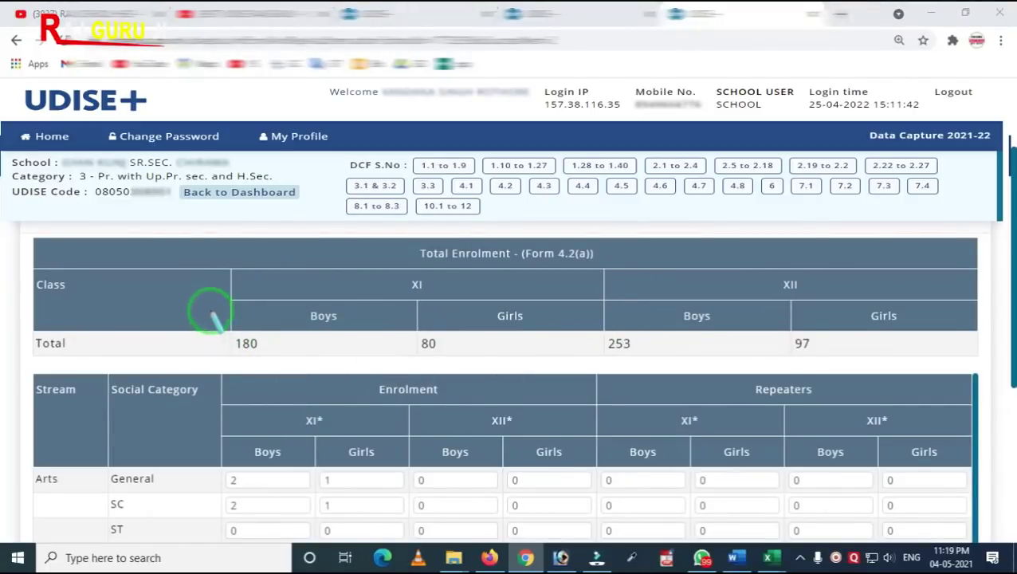
Check the section 4.8 stream enrolment against the class XI and XII Form 4.2(a) totals, and save the section
mouse_move(211, 313)
left_mouse_down()
mouse_move(277, 375)
mouse_move(499, 398)
left_mouse_up()
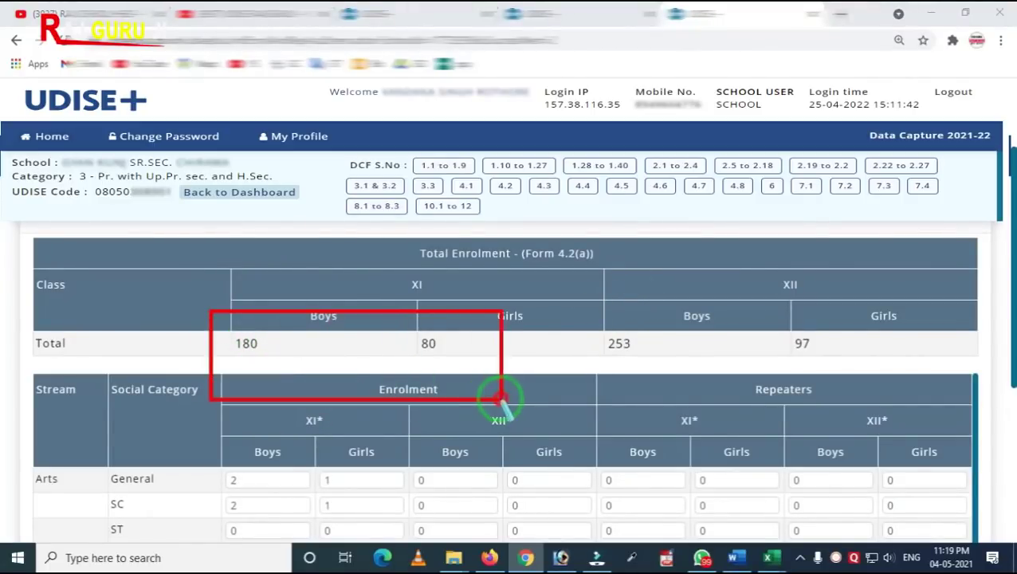
scroll(399, 363, "down", 4)
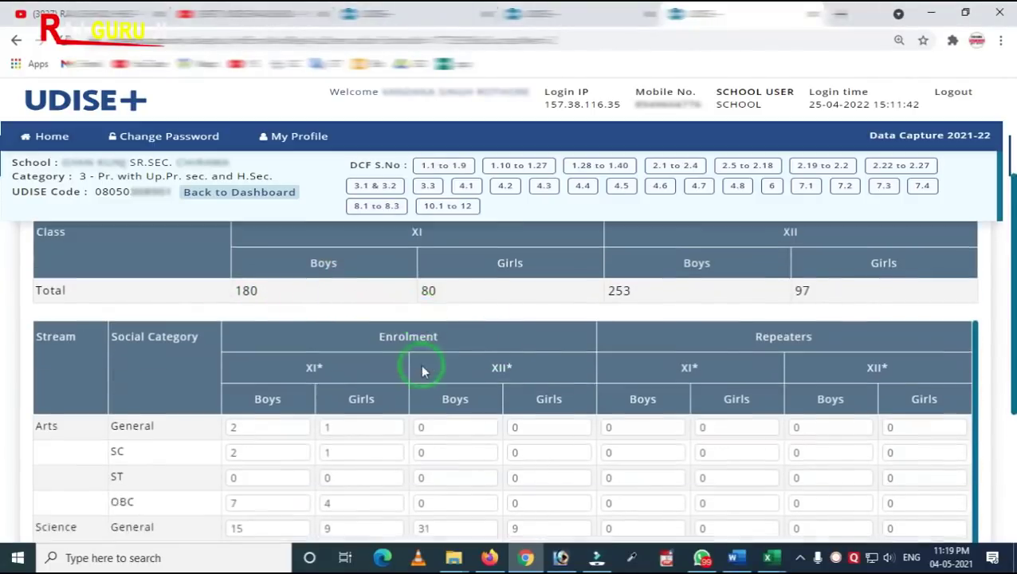
scroll(467, 452, "down", 2)
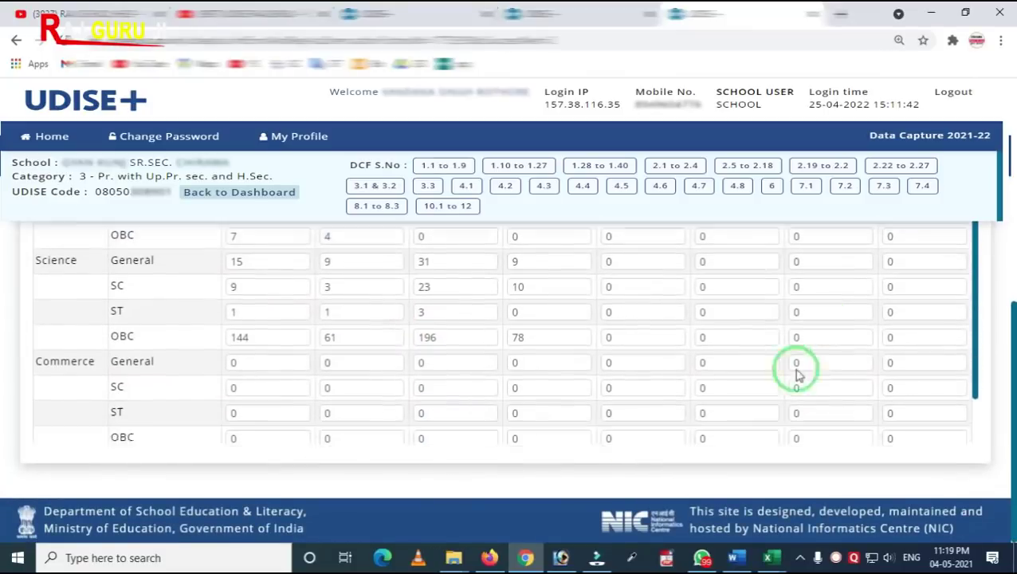
left_click(502, 424)
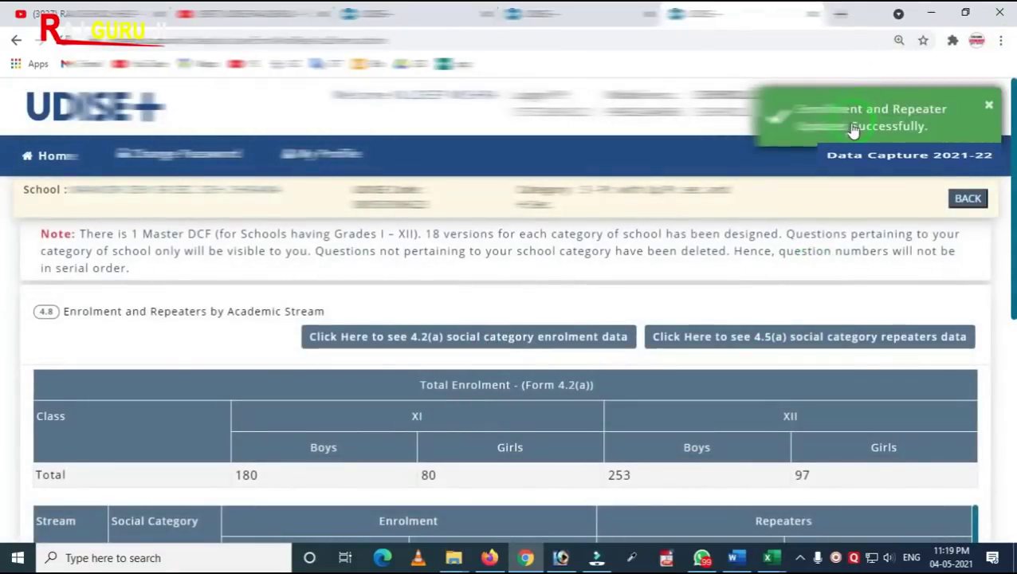
Try to save section 4.8 with the class XI girls enrolment in the Arts General row set to 2
scroll(608, 257, "down", 4)
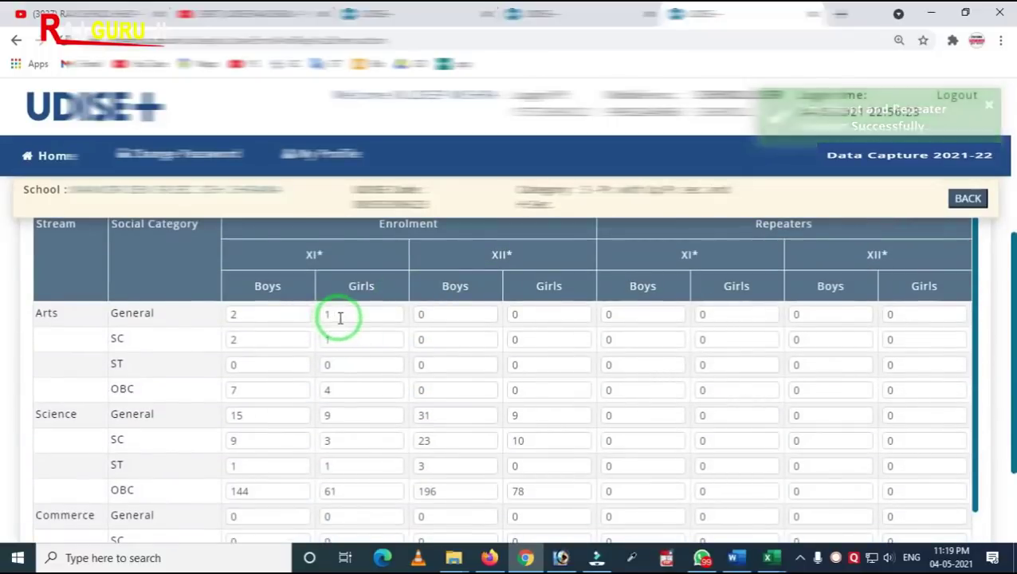
left_click_drag(340, 318, 300, 314)
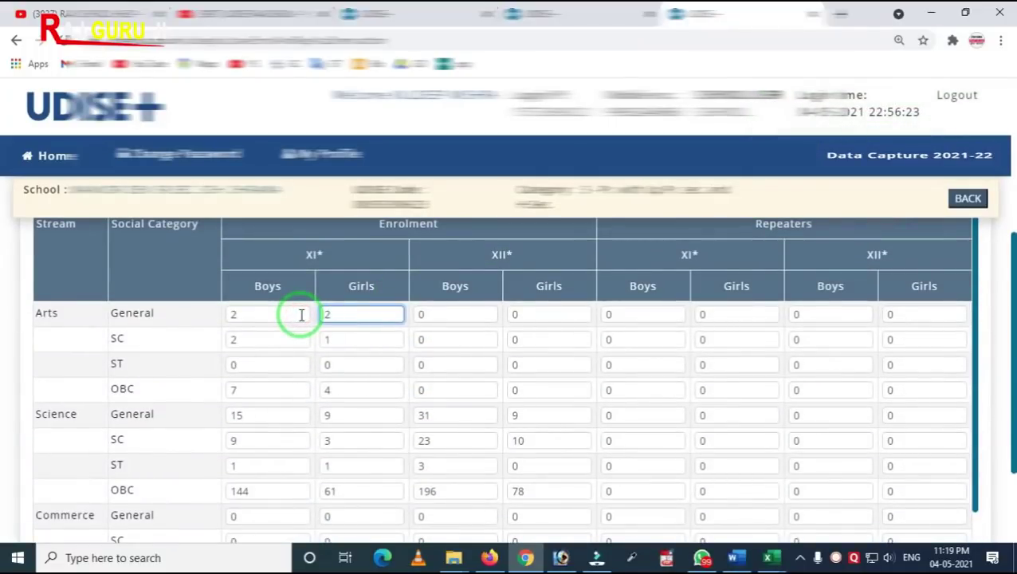
scroll(488, 368, "down", 3)
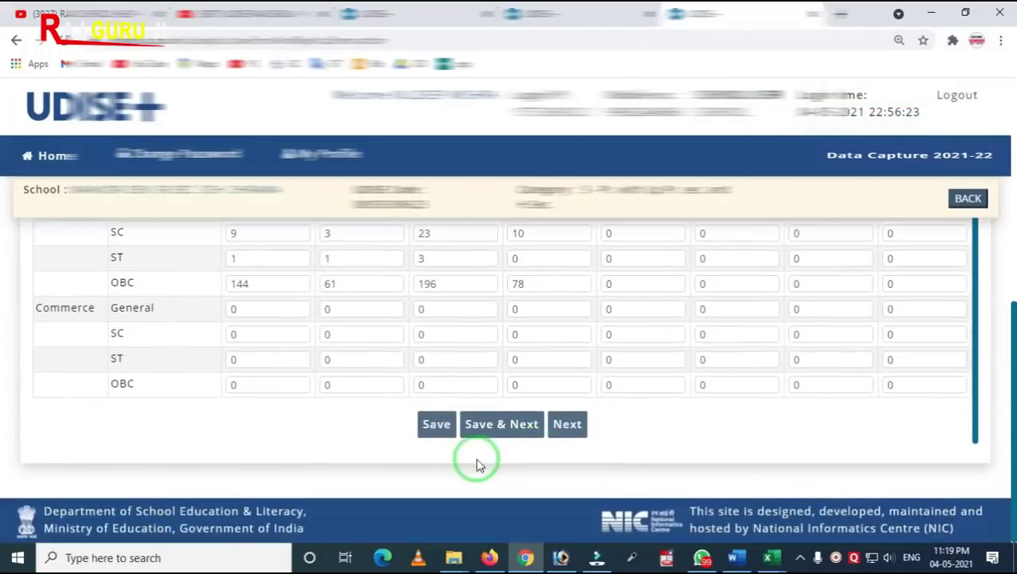
left_click(430, 430)
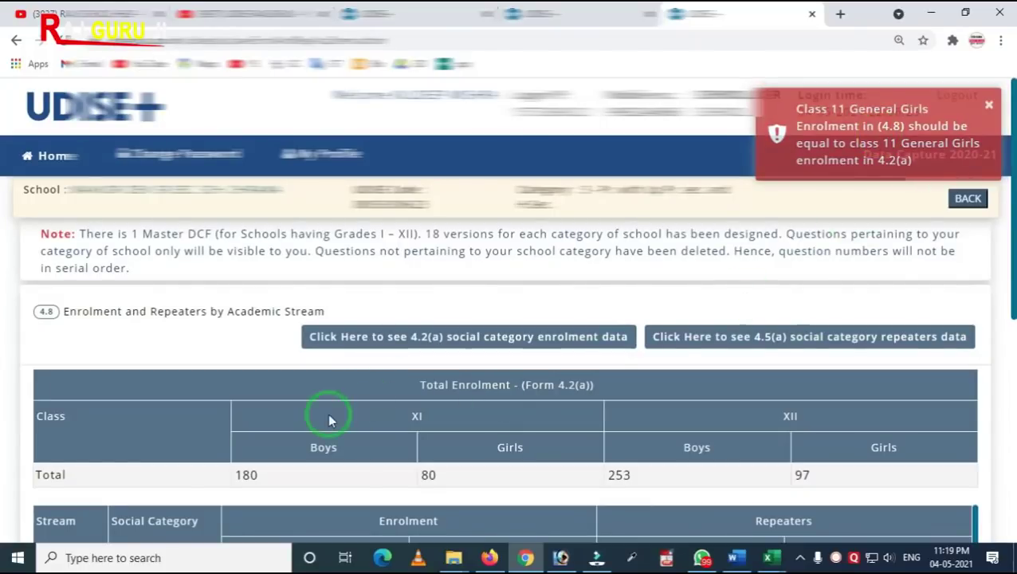
Set the class XI girls enrolment in the Arts General row to 1 and save section 4.8
scroll(347, 417, "down", 2)
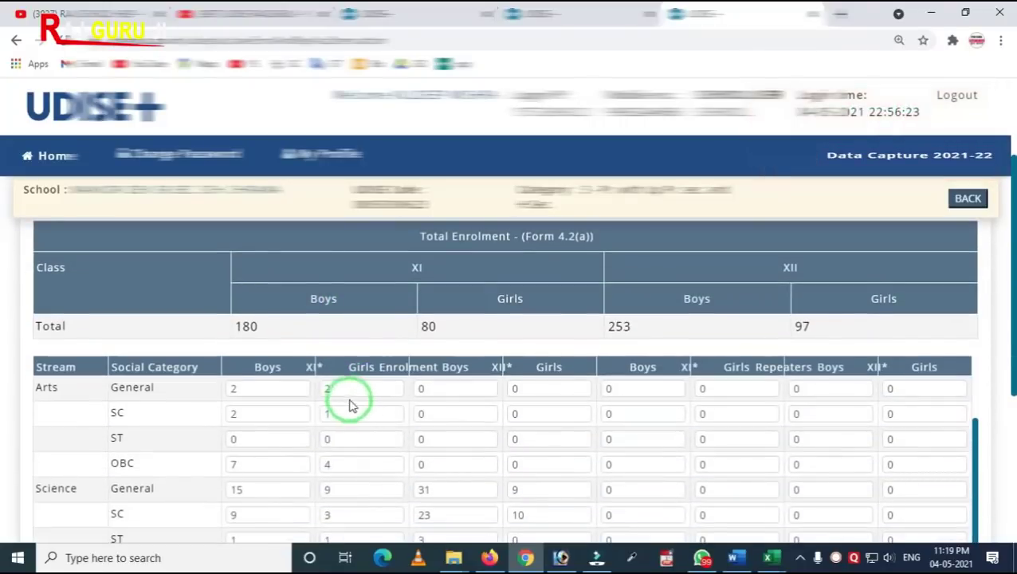
left_click_drag(339, 389, 298, 389)
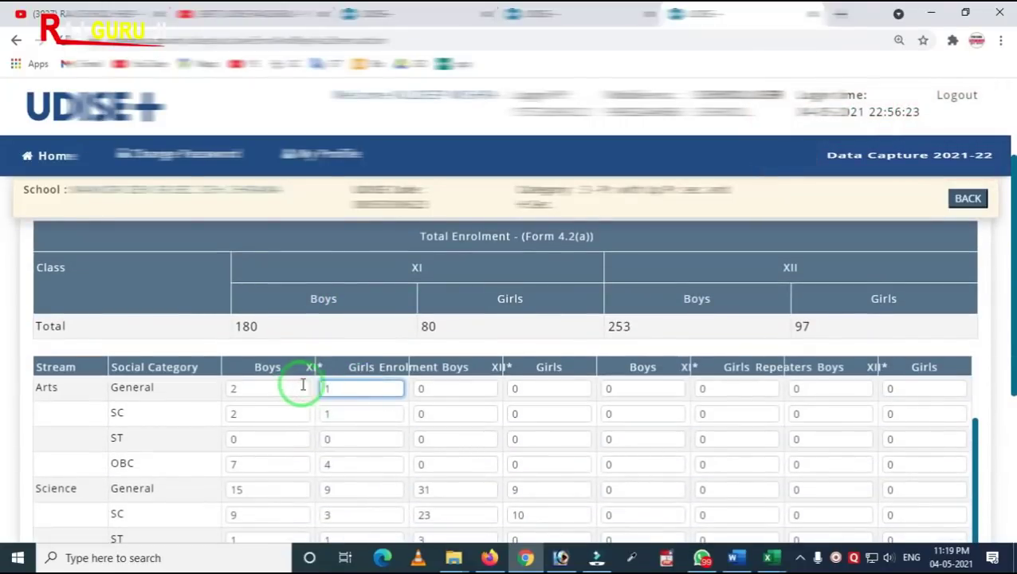
scroll(468, 487, "down", 4)
left_click(436, 423)
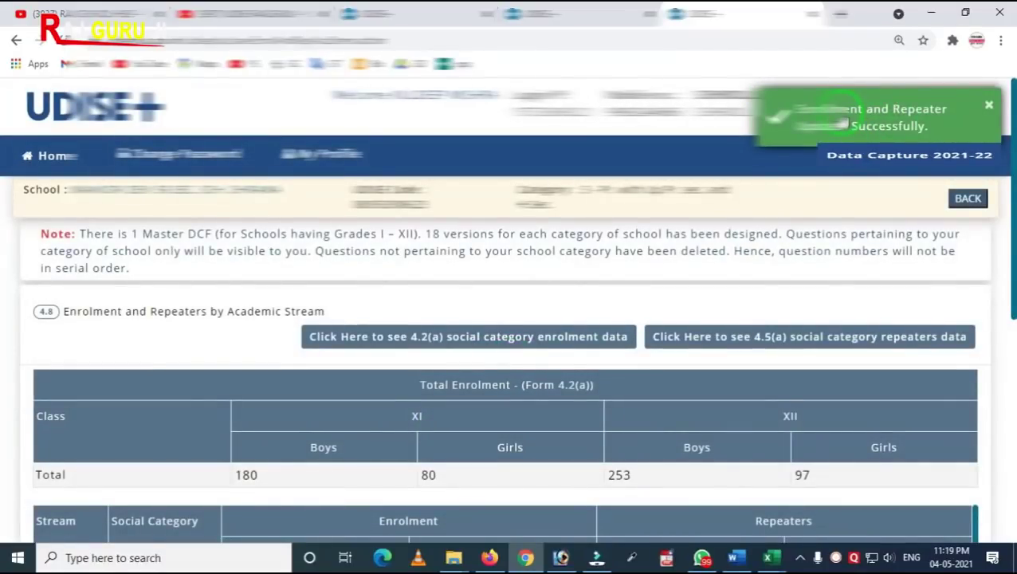
Check the section 4.9 minority-group stream enrolment against its total enrolment table, and save it to proceed to the following section
scroll(423, 386, "down", 6)
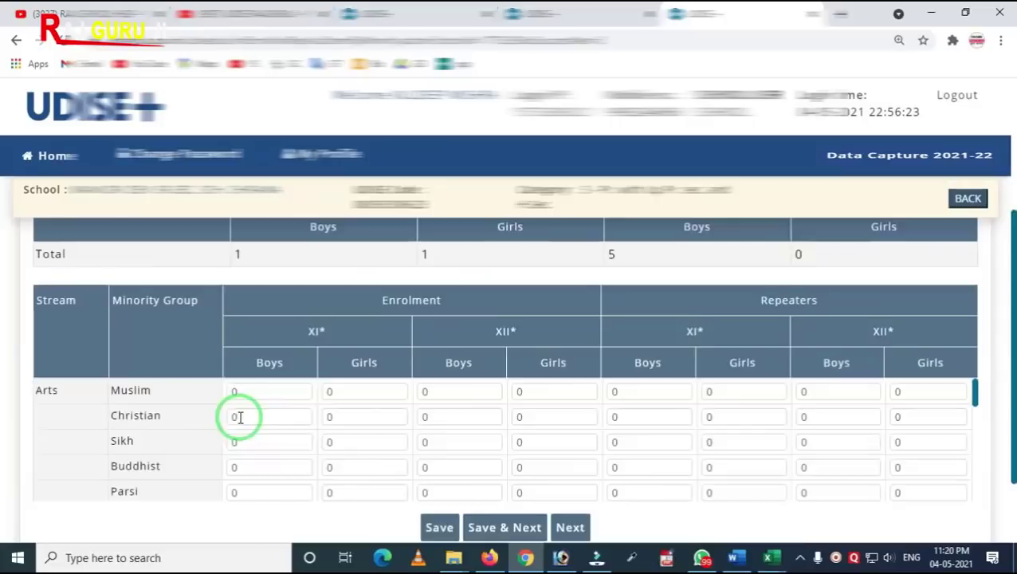
scroll(219, 419, "up", 2)
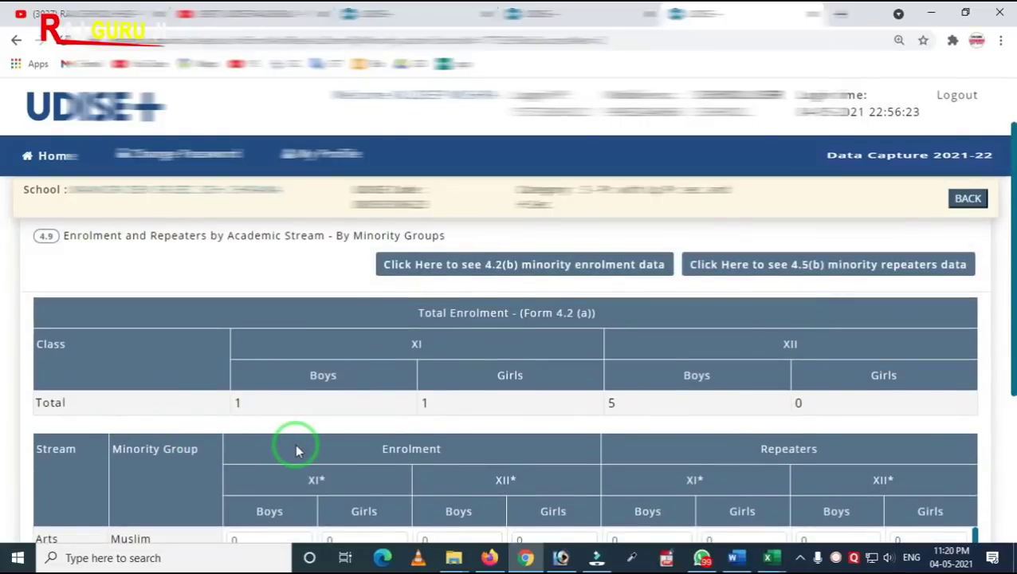
scroll(305, 445, "down", 3)
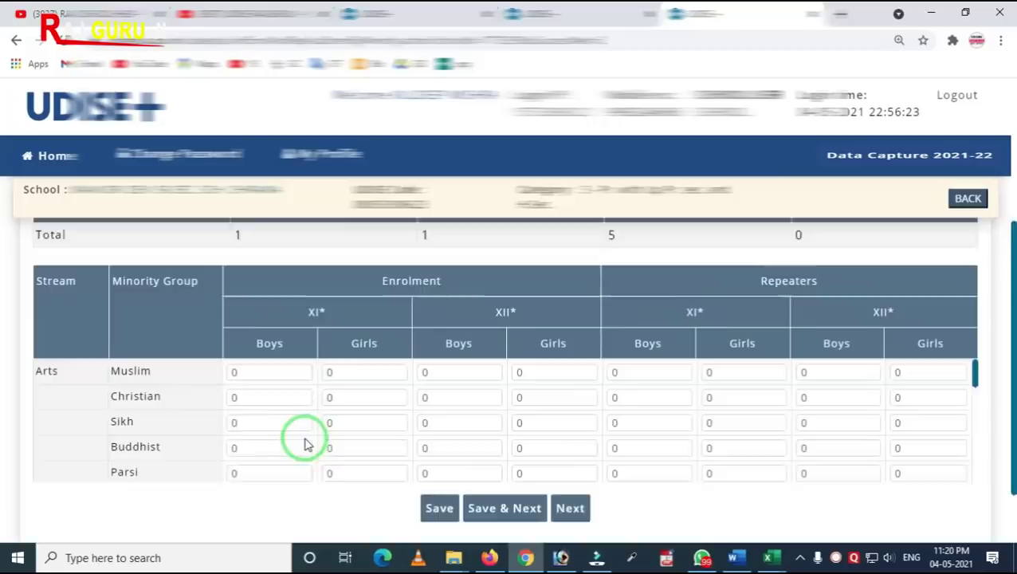
scroll(247, 440, "up", 1)
scroll(246, 418, "down", 5)
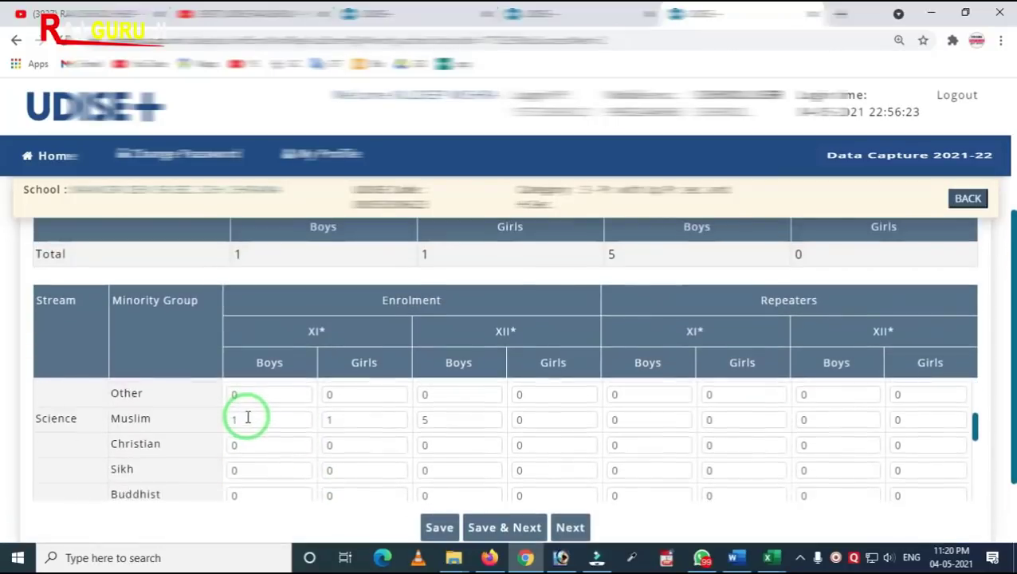
scroll(408, 454, "down", 3)
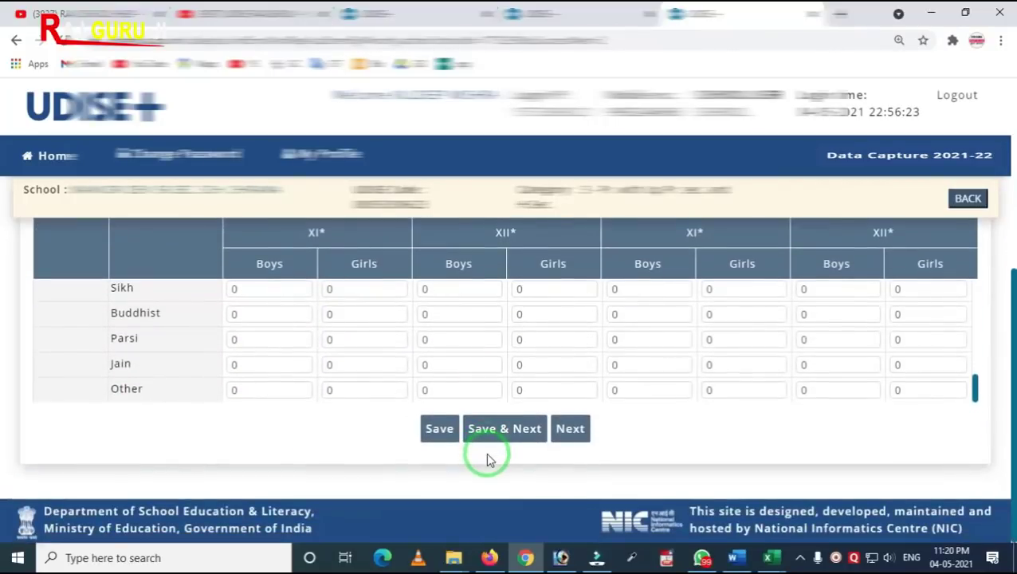
left_click(505, 432)
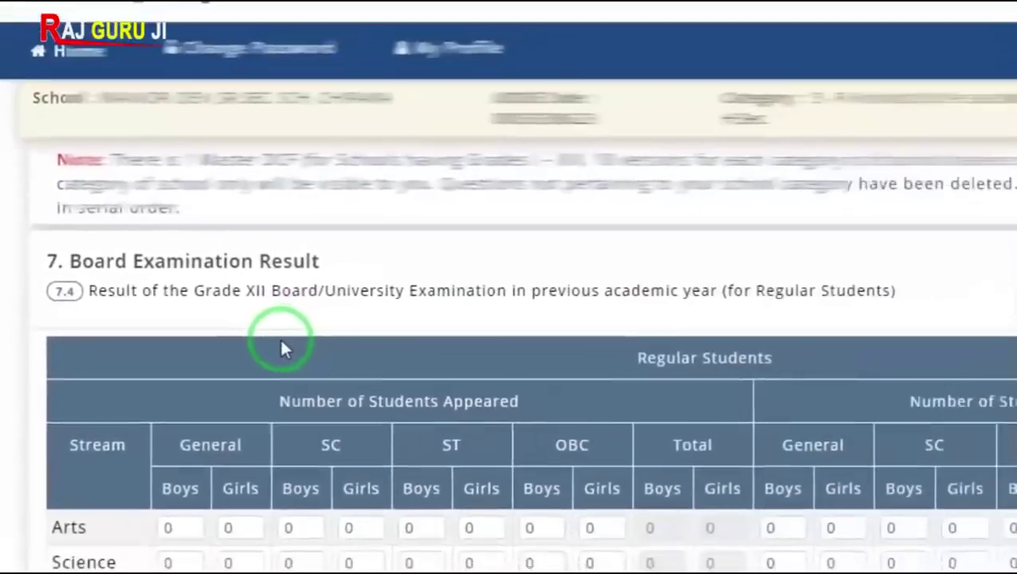
Review the Grade XII result tables 7.4 and 7.5 for regular and other students, and mark them complete to proceed
scroll(279, 336, "down", 3)
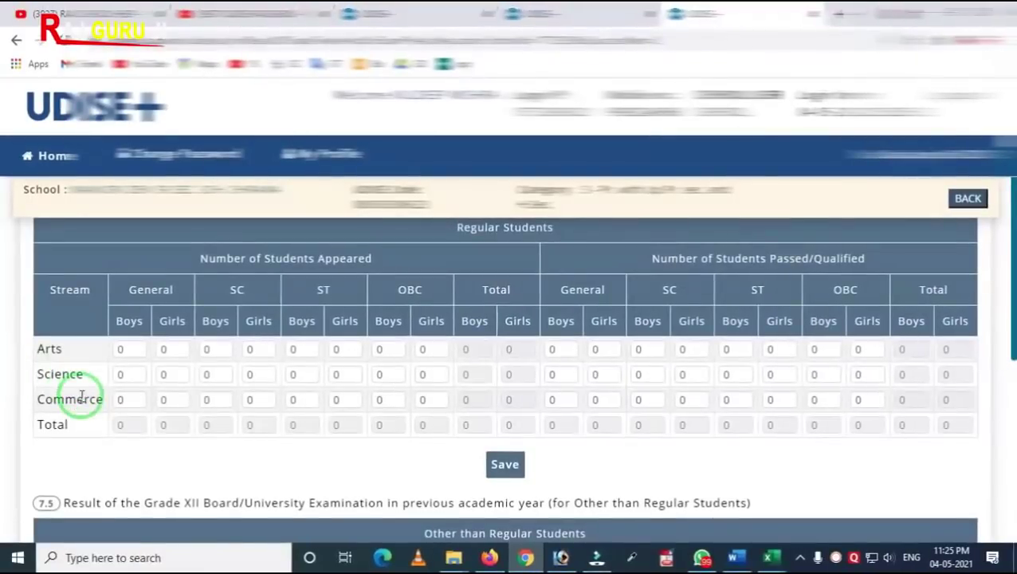
scroll(425, 438, "down", 4)
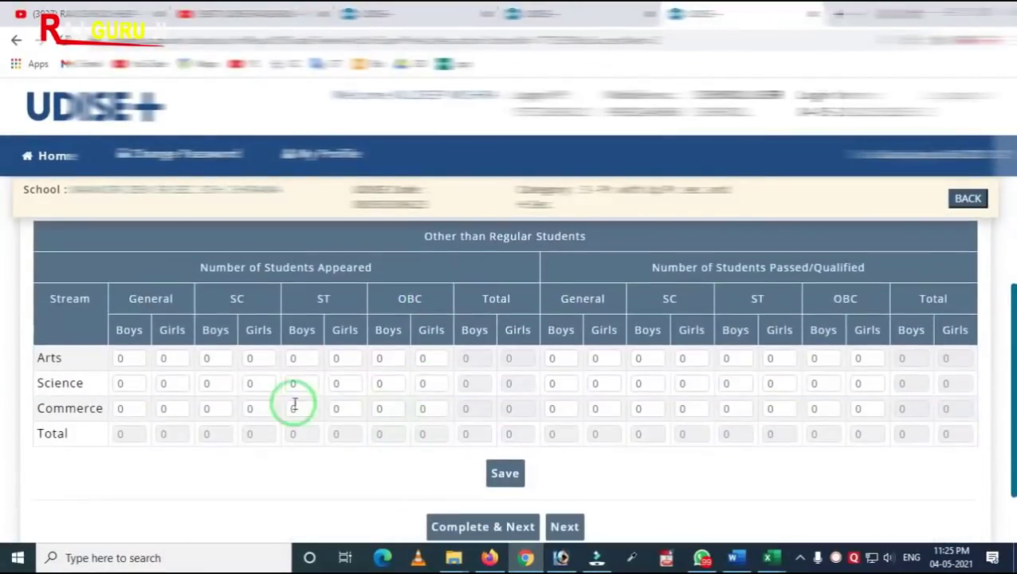
scroll(415, 400, "down", 2)
scroll(516, 481, "up", 1)
left_click(495, 505)
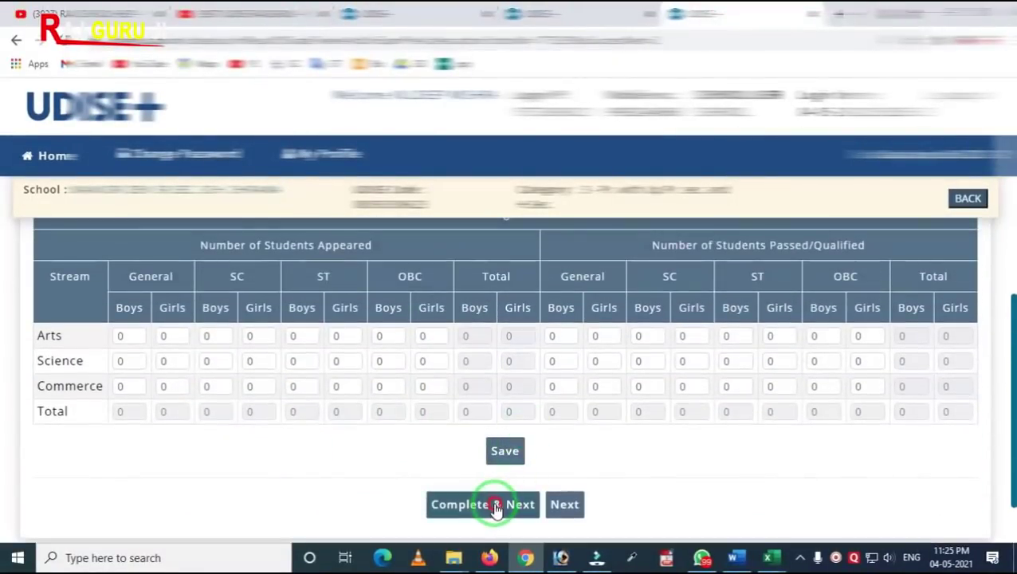
Review the Grade XII range-of-marks tables 7.6 and 7.7, and mark them complete to proceed to Section 8
scroll(311, 382, "down", 3)
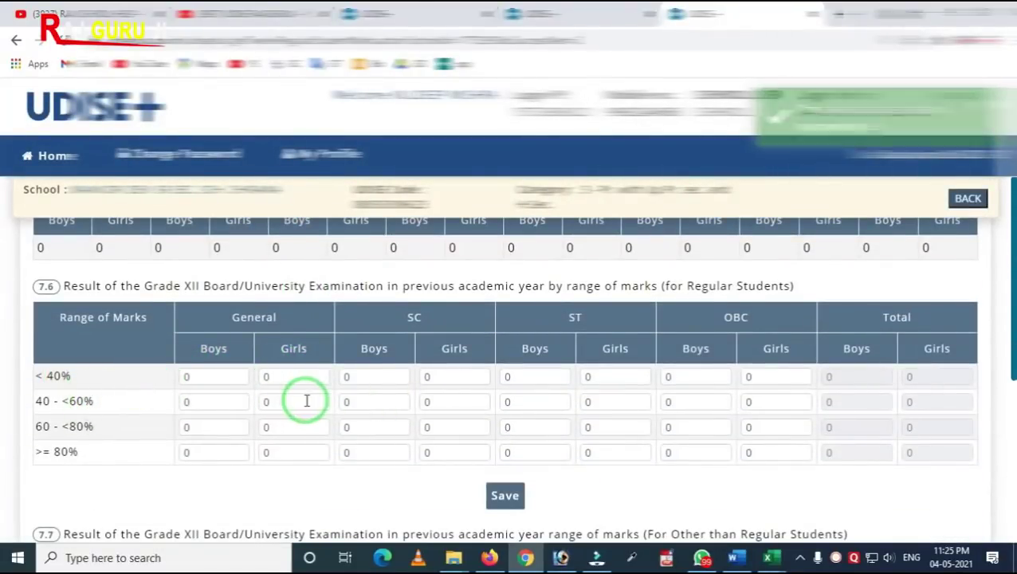
scroll(567, 458, "down", 1)
scroll(572, 436, "down", 3)
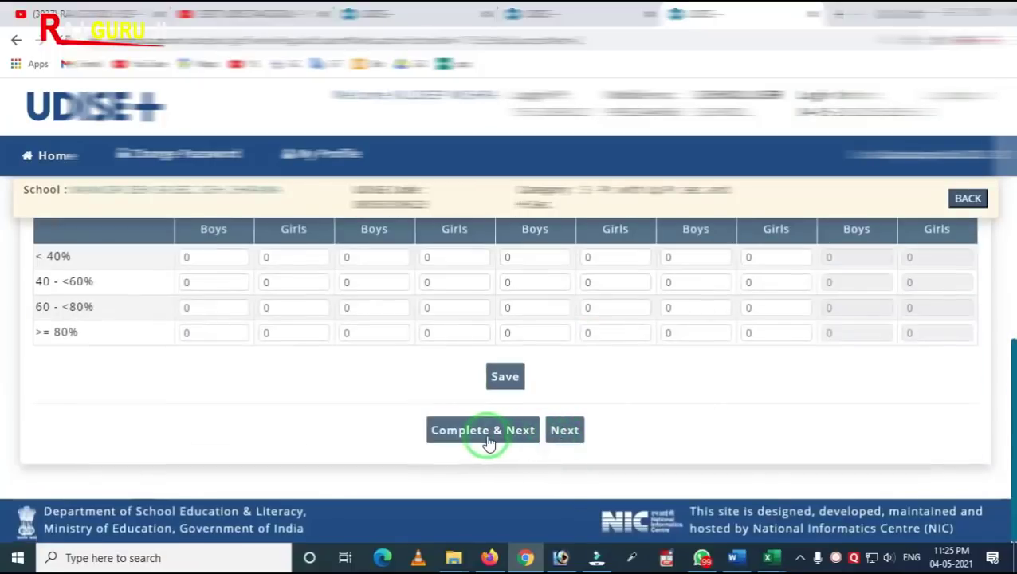
left_click(485, 435)
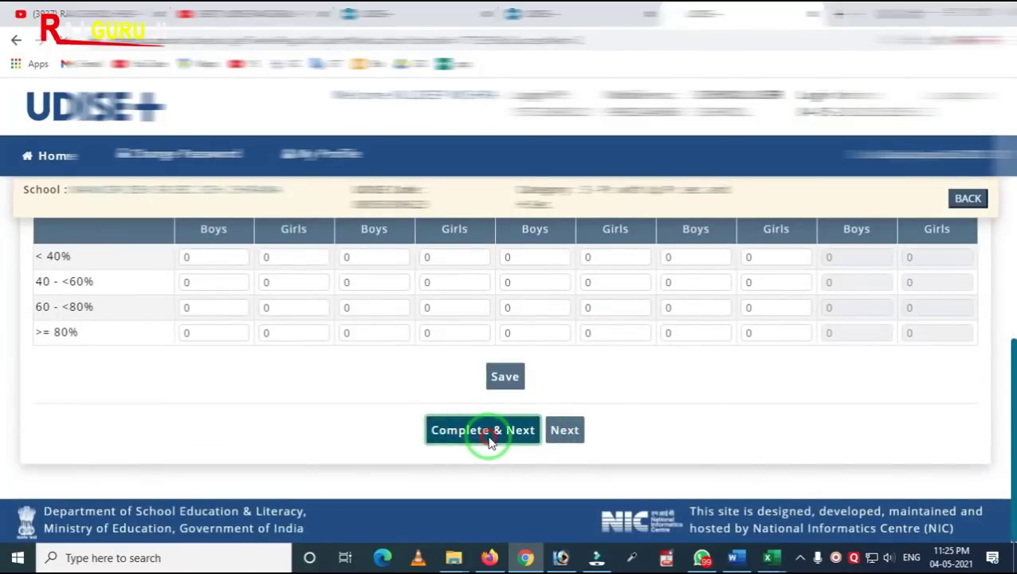
left_click(487, 438)
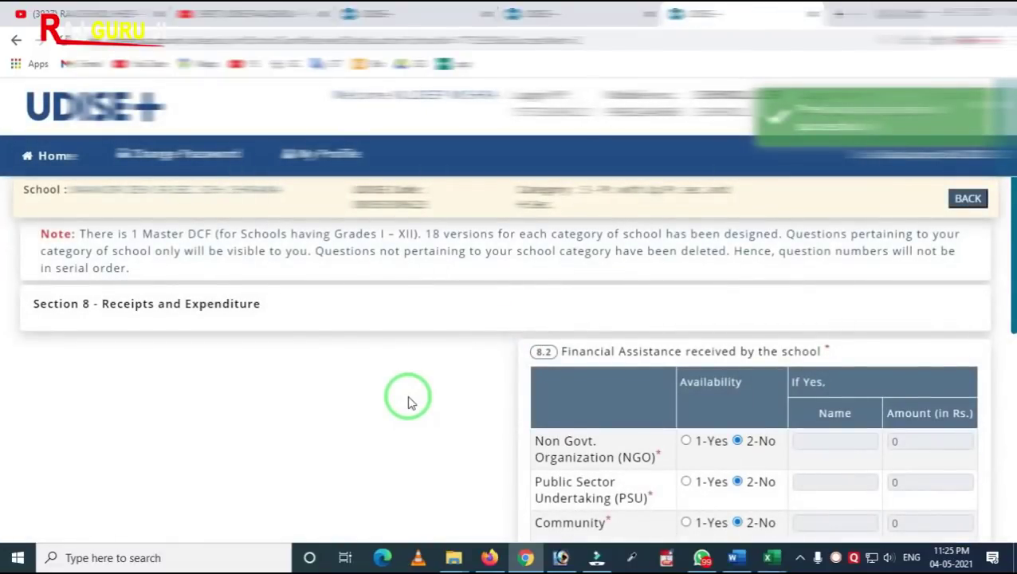
Review the financial assistance (8.2) and inventory register (8.3) answers, and save Section 8 to proceed
scroll(447, 336, "down", 2)
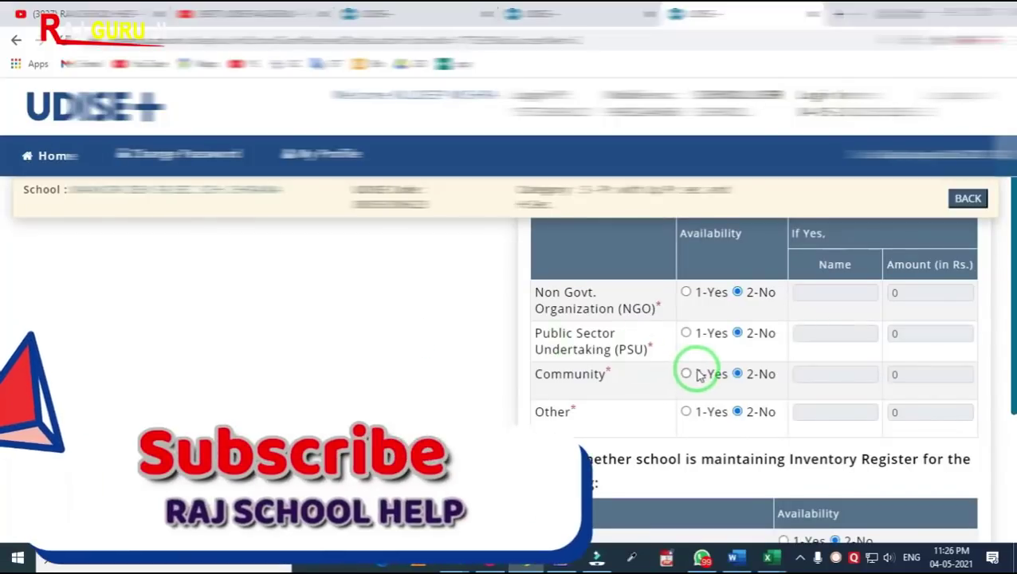
scroll(675, 375, "up", 2)
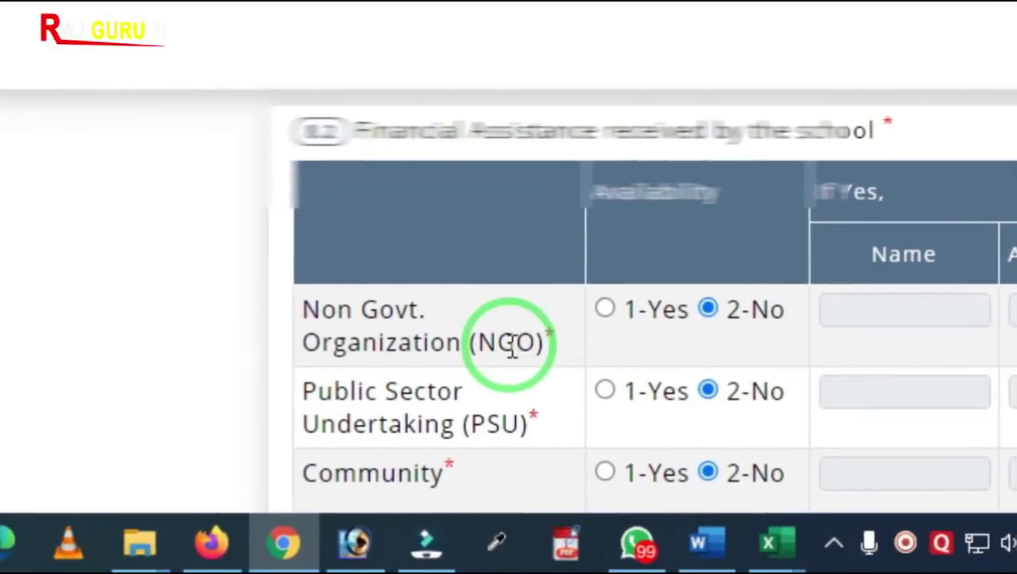
scroll(550, 339, "down", 2)
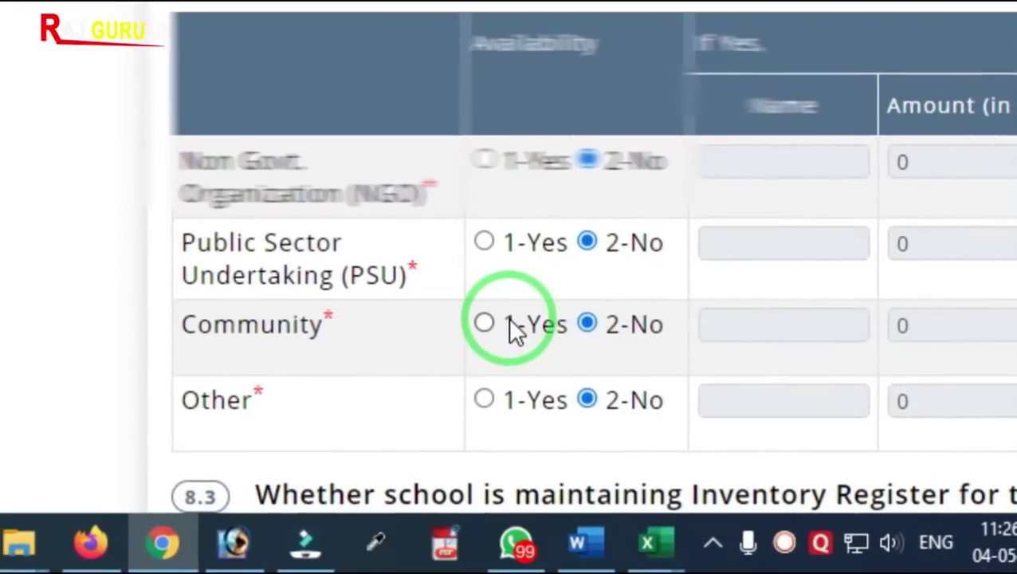
scroll(514, 327, "down", 2)
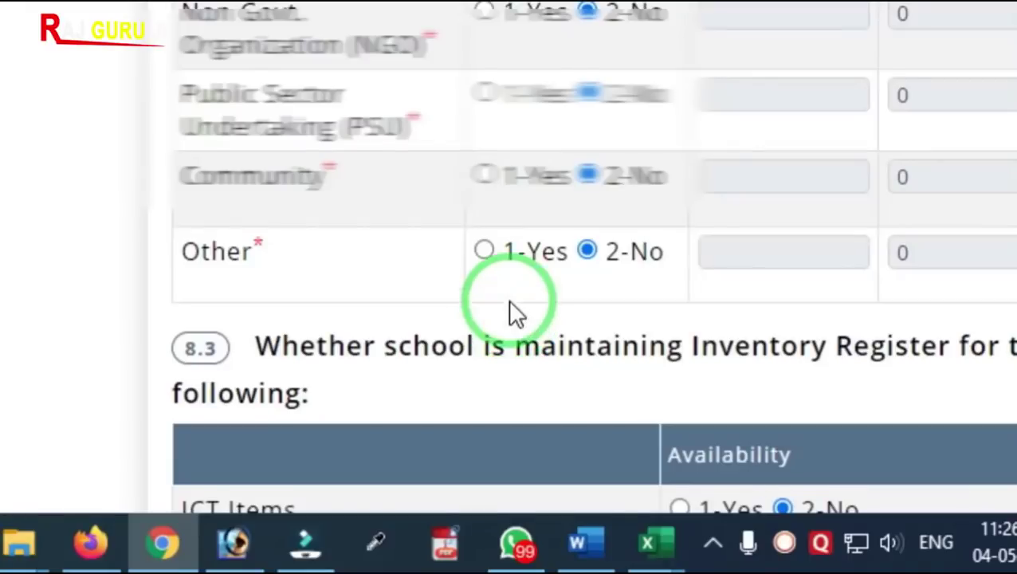
scroll(510, 295, "down", 5)
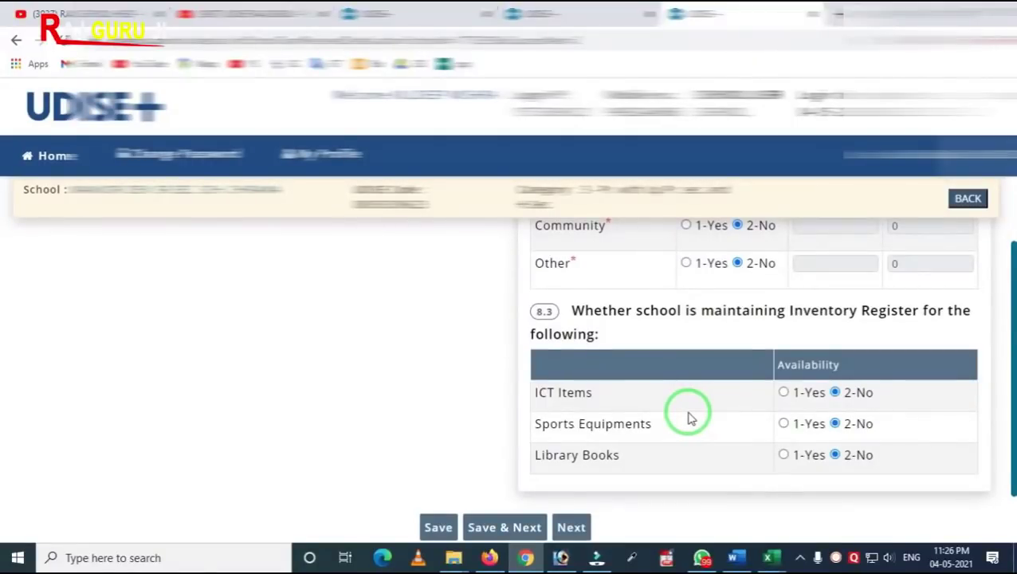
scroll(697, 416, "up", 3)
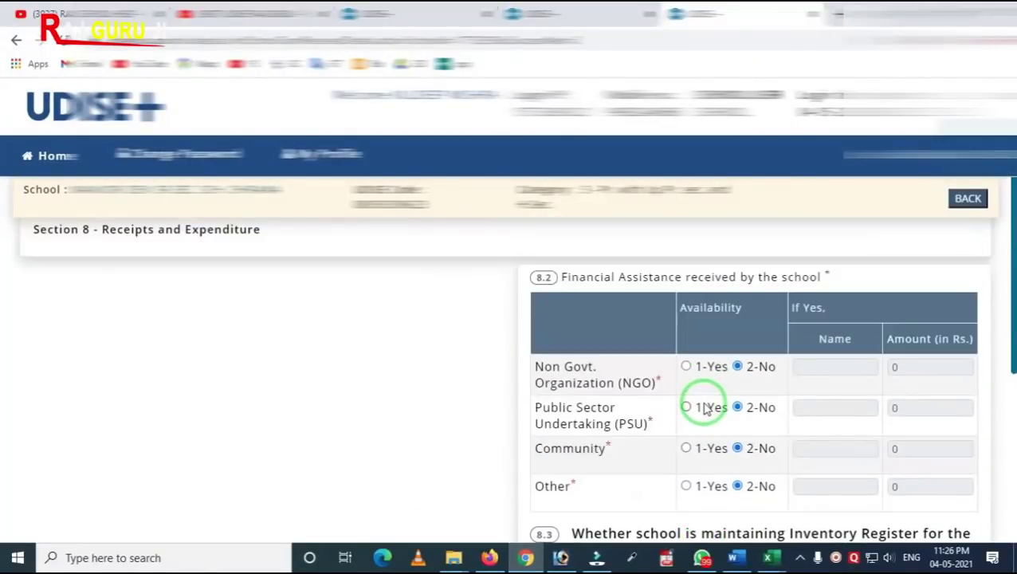
scroll(693, 411, "down", 5)
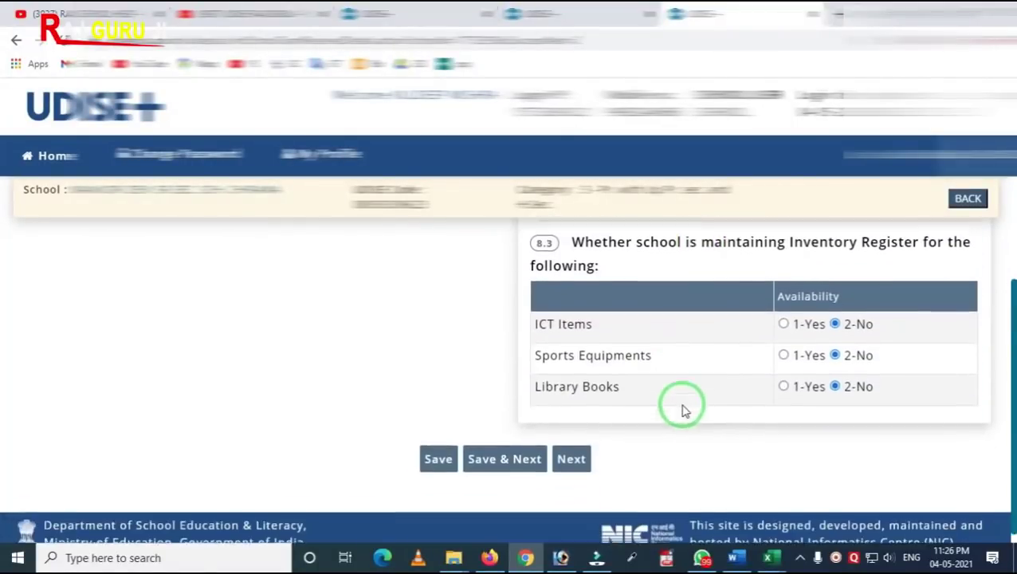
left_click(526, 440)
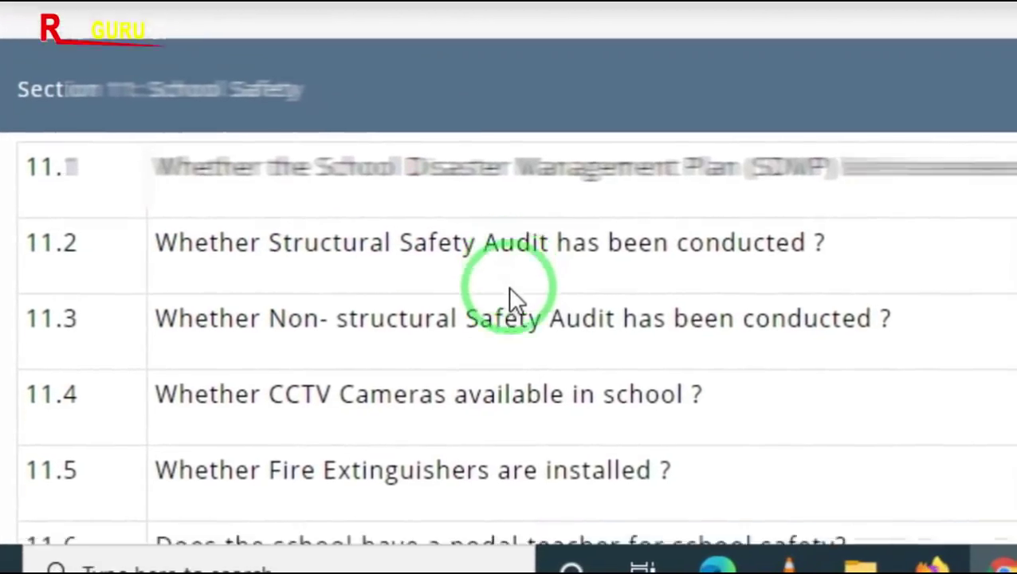
Review the Section 11 School Safety answers 11.1 to 11.11(a), save and complete the section, and dismiss the important notes
scroll(508, 292, "down", 4)
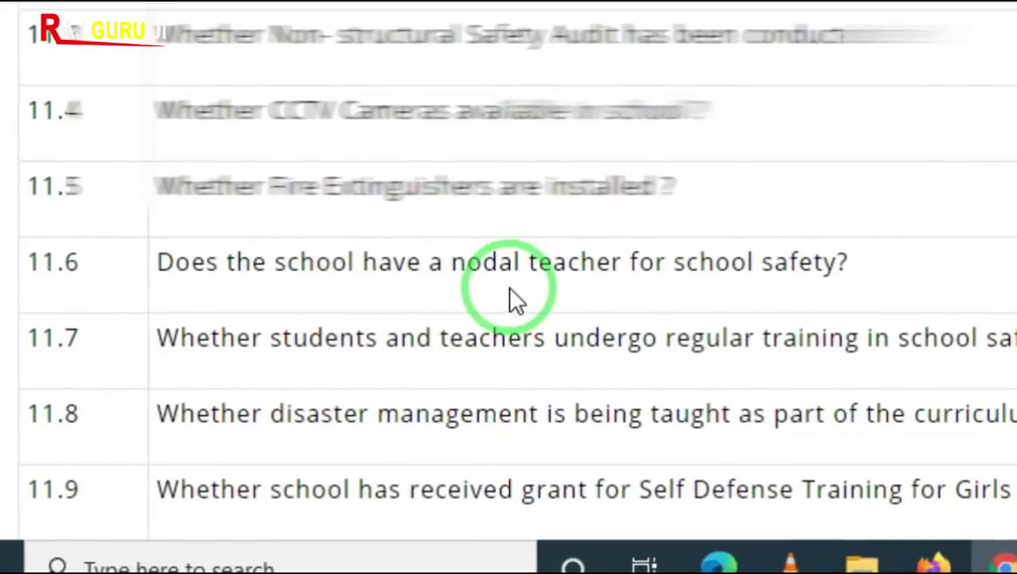
scroll(508, 286, "down", 8)
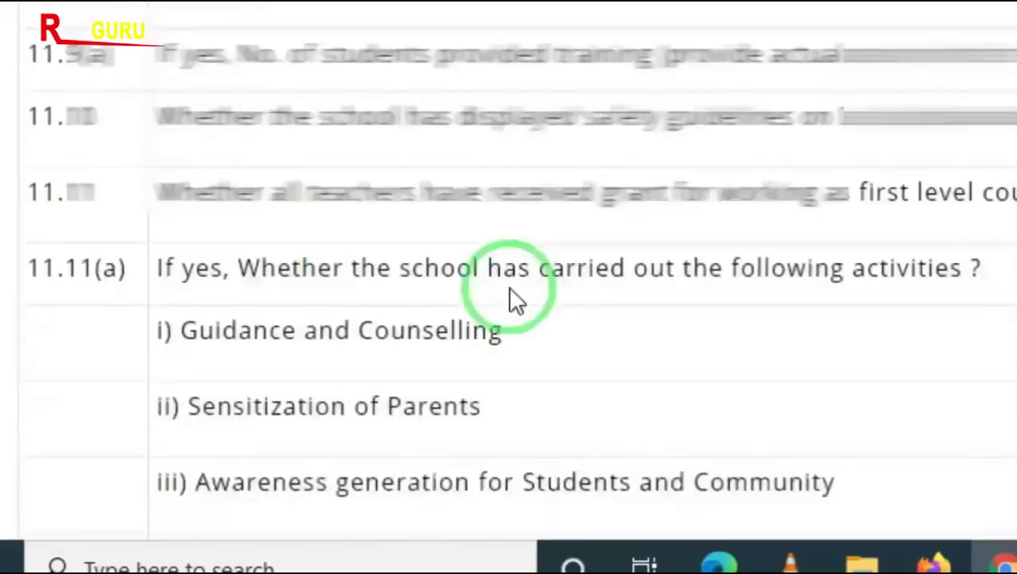
scroll(508, 286, "down", 4)
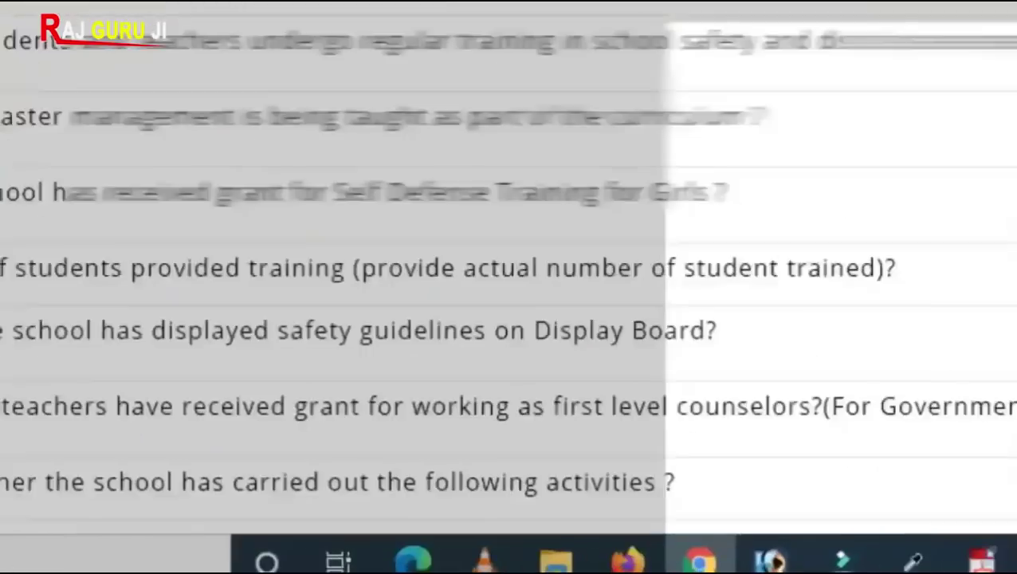
scroll(829, 268, "down", 5)
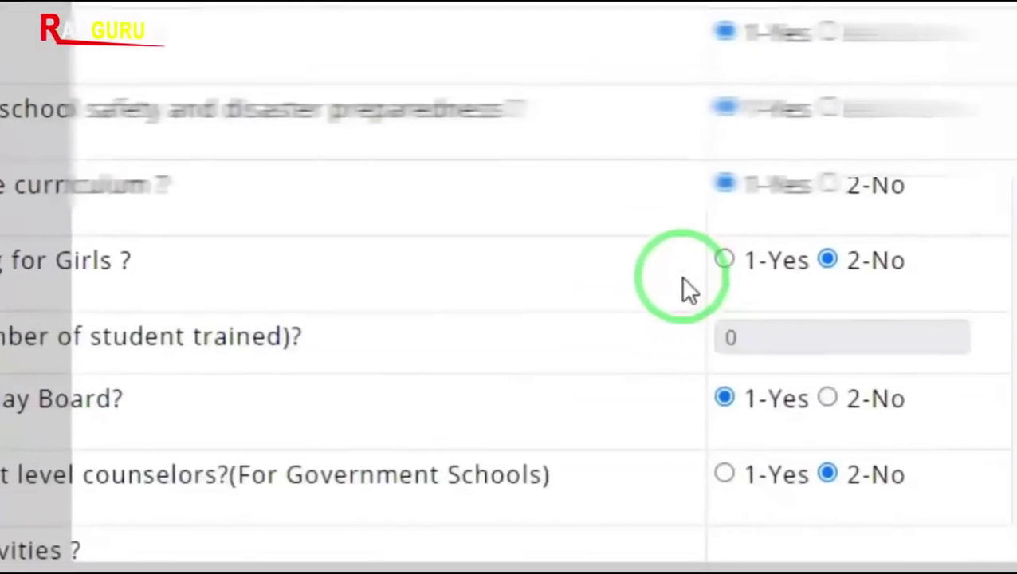
scroll(629, 289, "down", 6)
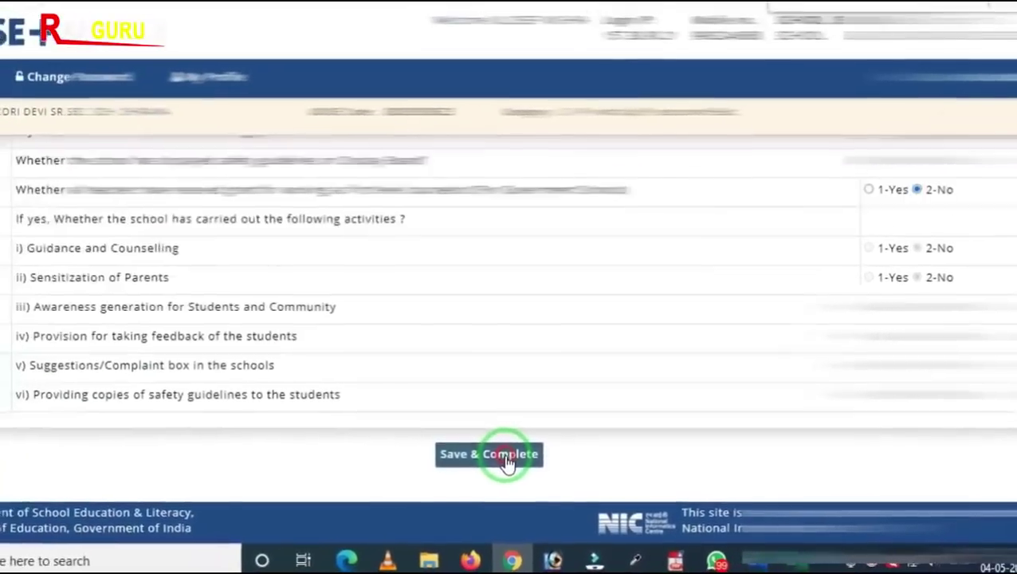
left_click(503, 457)
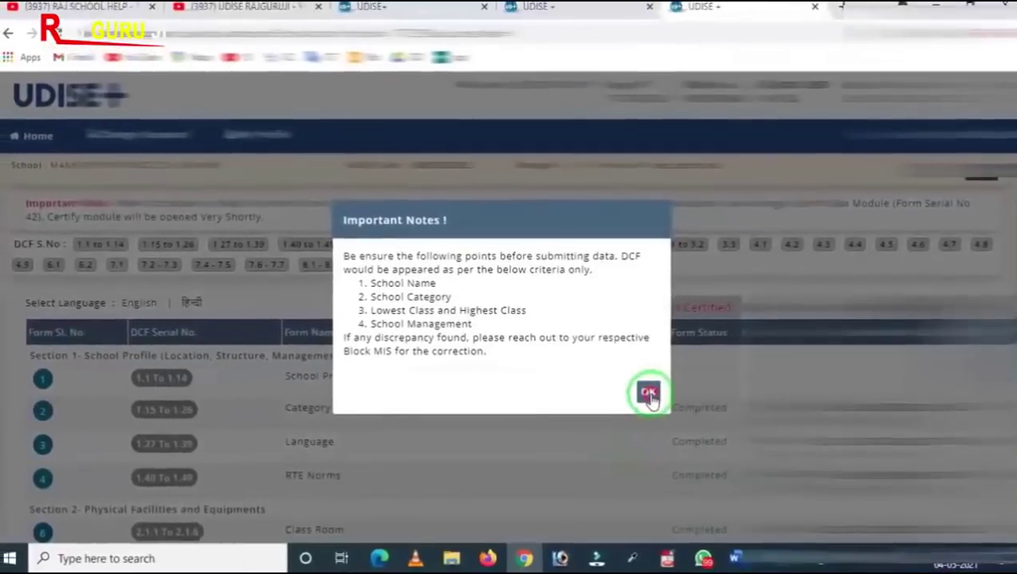
left_click(651, 392)
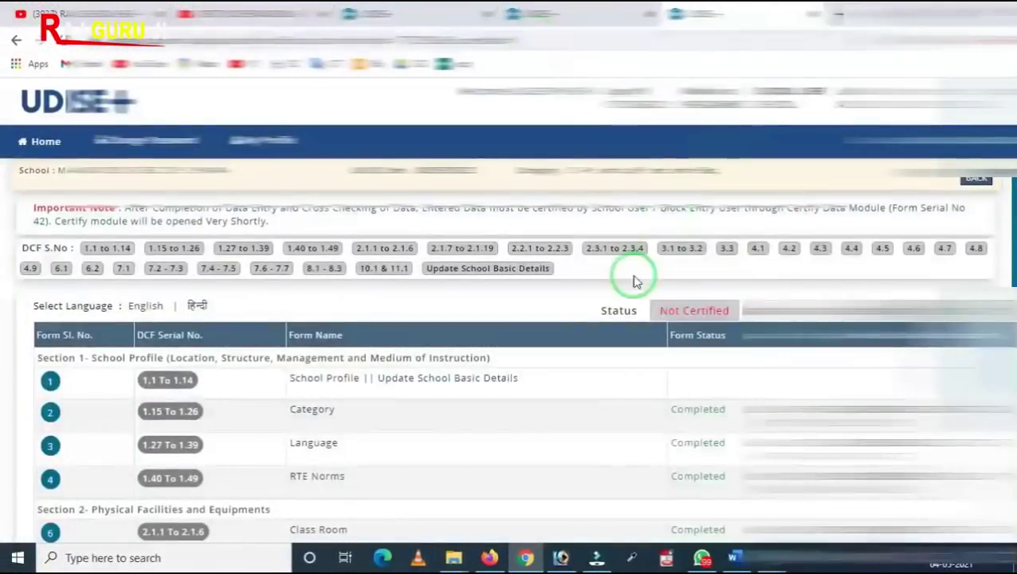
Check the overall status and the form status of every section in the form list, from School Profile to School Safety
scroll(399, 359, "down", 2)
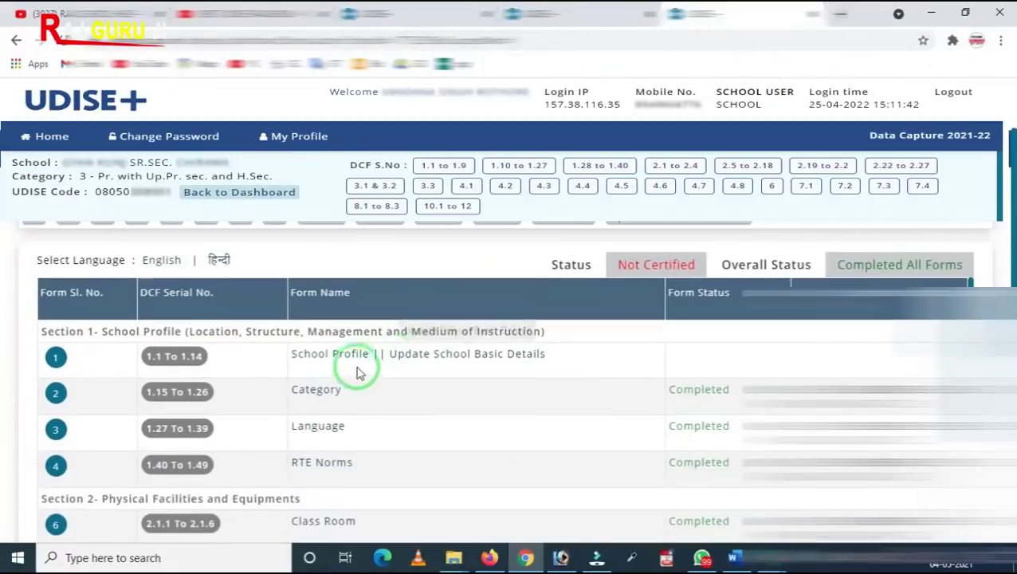
scroll(629, 430, "down", 1)
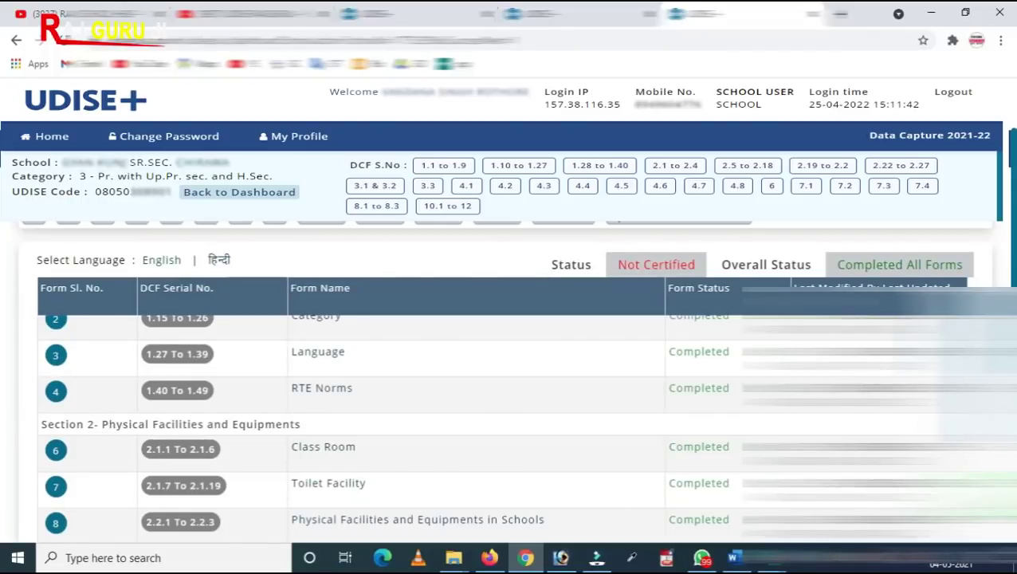
mouse_move(810, 228)
left_mouse_down()
mouse_move(845, 314)
mouse_move(988, 311)
left_mouse_up()
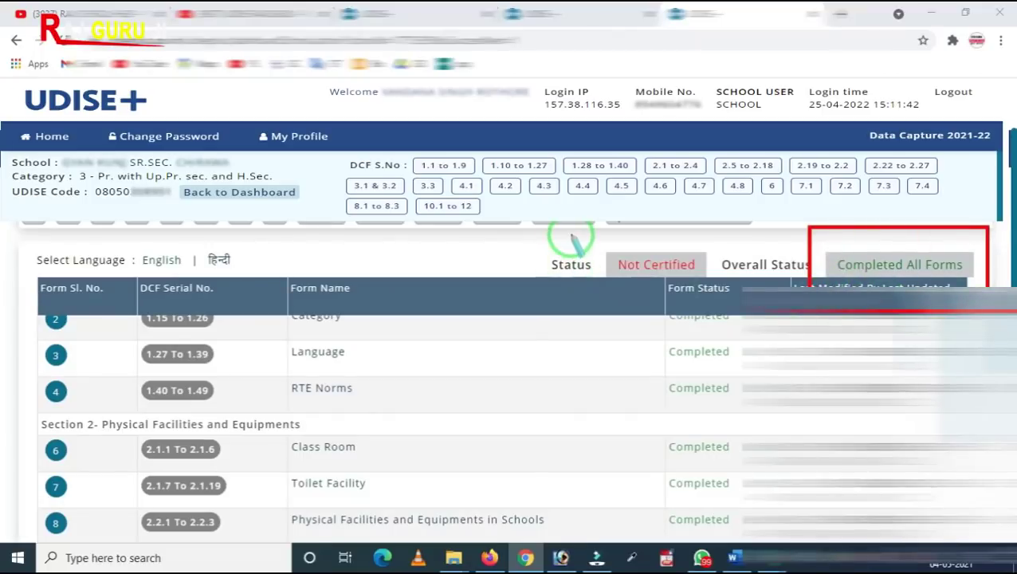
mouse_move(570, 234)
left_mouse_down()
mouse_move(595, 263)
mouse_move(755, 322)
left_mouse_up()
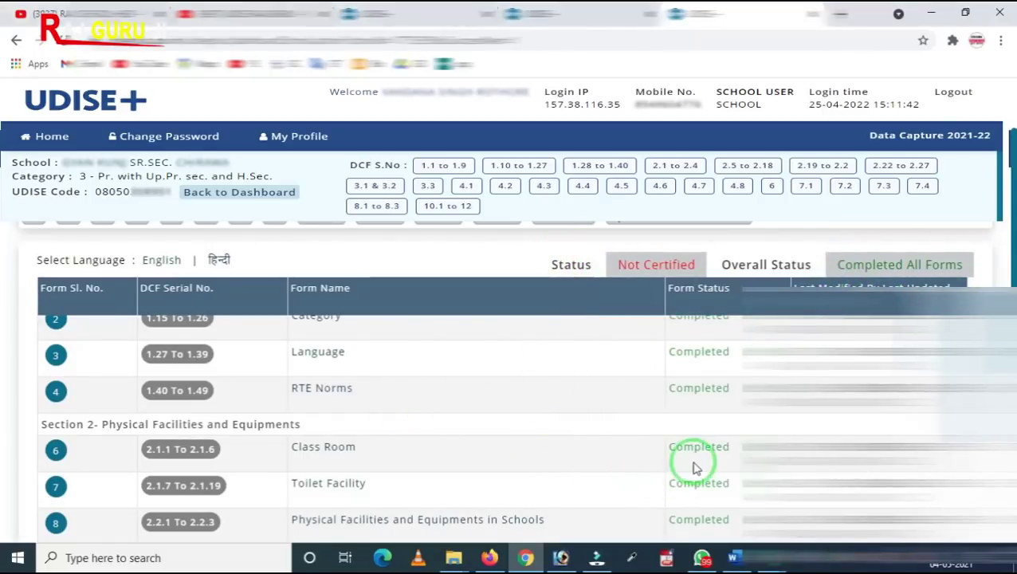
scroll(692, 463, "up", 1)
scroll(685, 444, "down", 1)
scroll(683, 437, "down", 10)
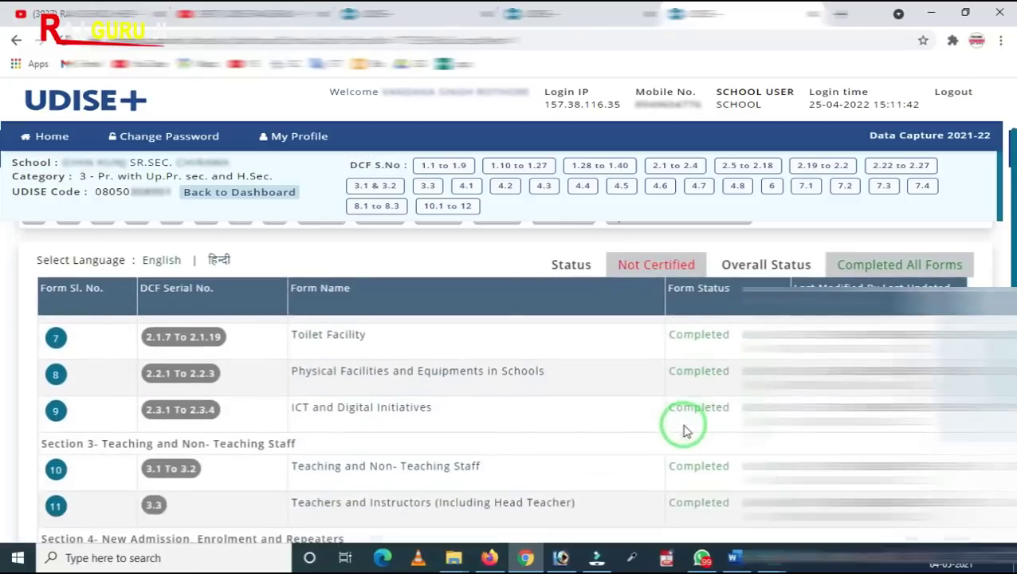
scroll(682, 426, "down", 8)
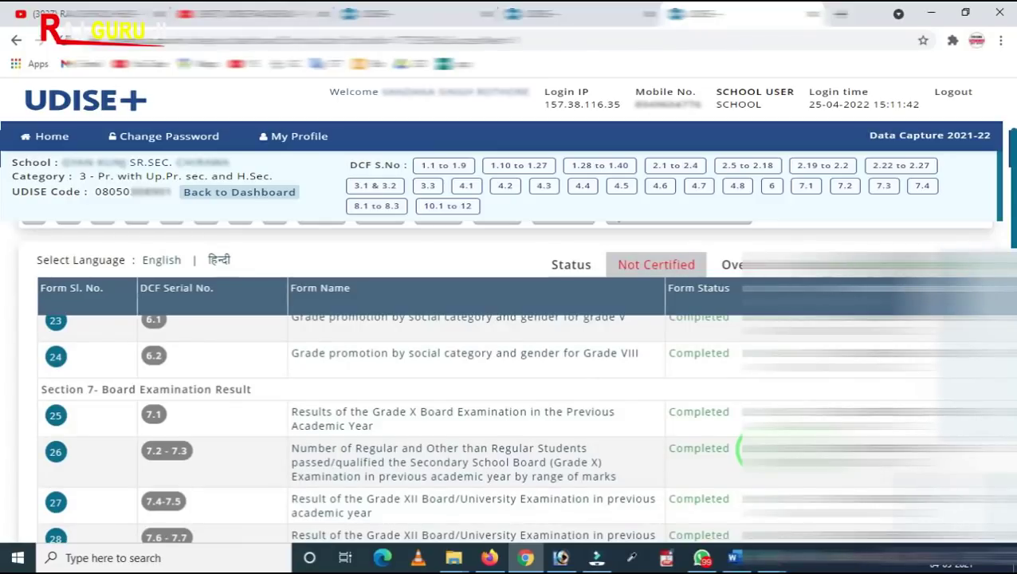
scroll(737, 438, "down", 6)
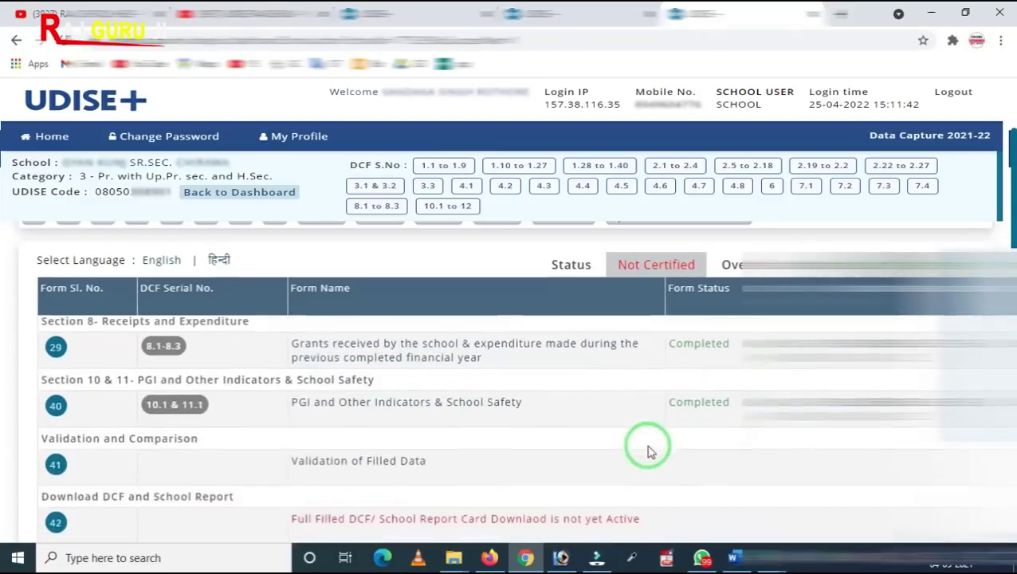
Recheck the form list from Section 1 to form 43, including PGI and School Safety, data validation and the certify entry
scroll(617, 447, "up", 5)
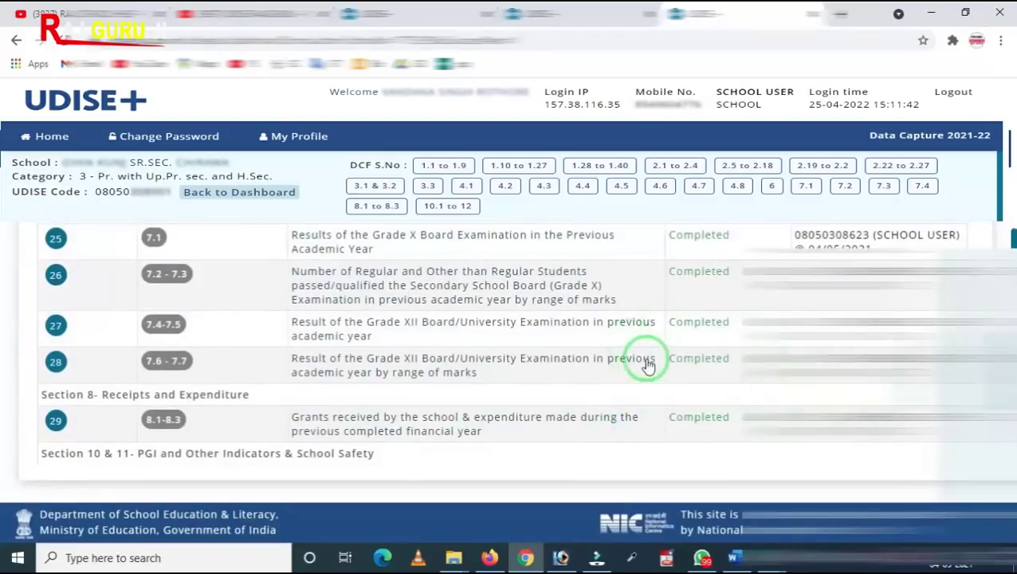
scroll(647, 363, "down", 2)
scroll(659, 363, "up", 15)
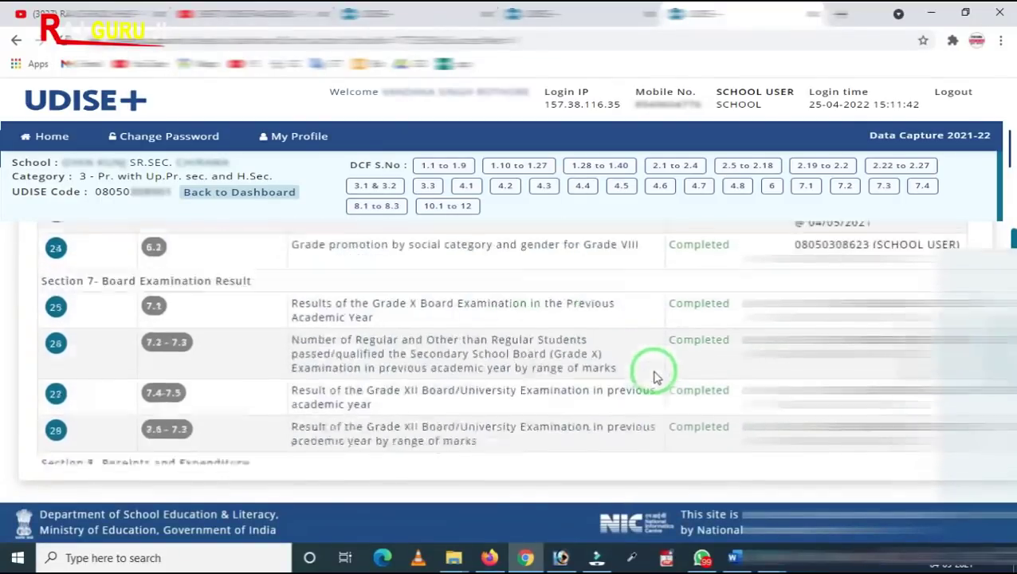
scroll(738, 418, "up", 3)
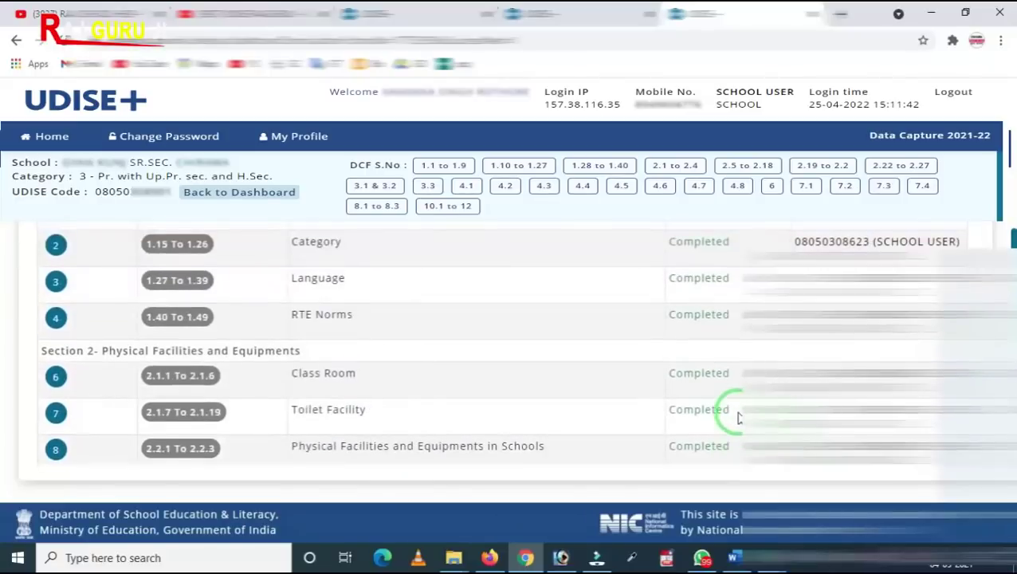
scroll(116, 339, "up", 4)
scroll(67, 380, "down", 2)
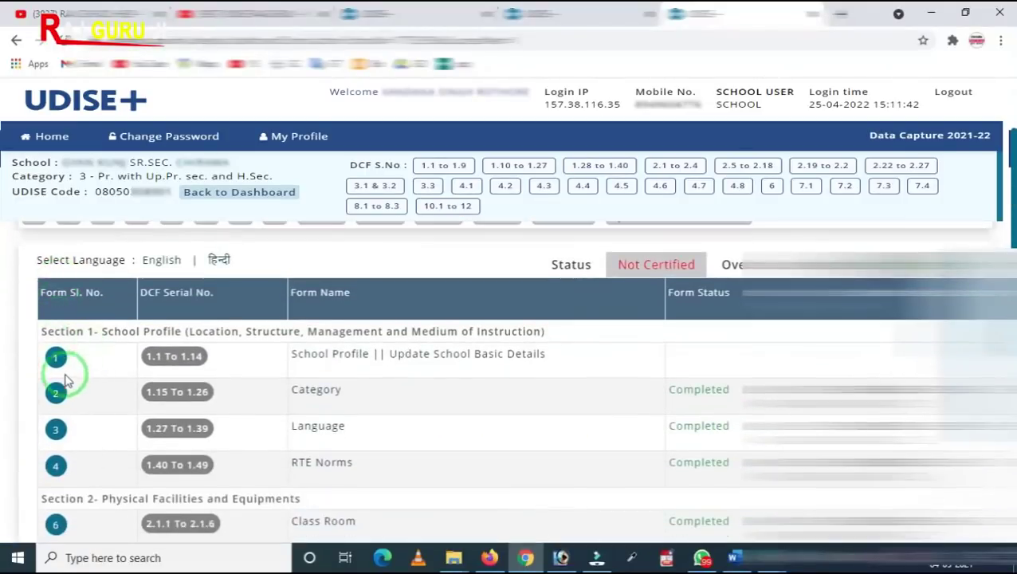
scroll(57, 360, "down", 20)
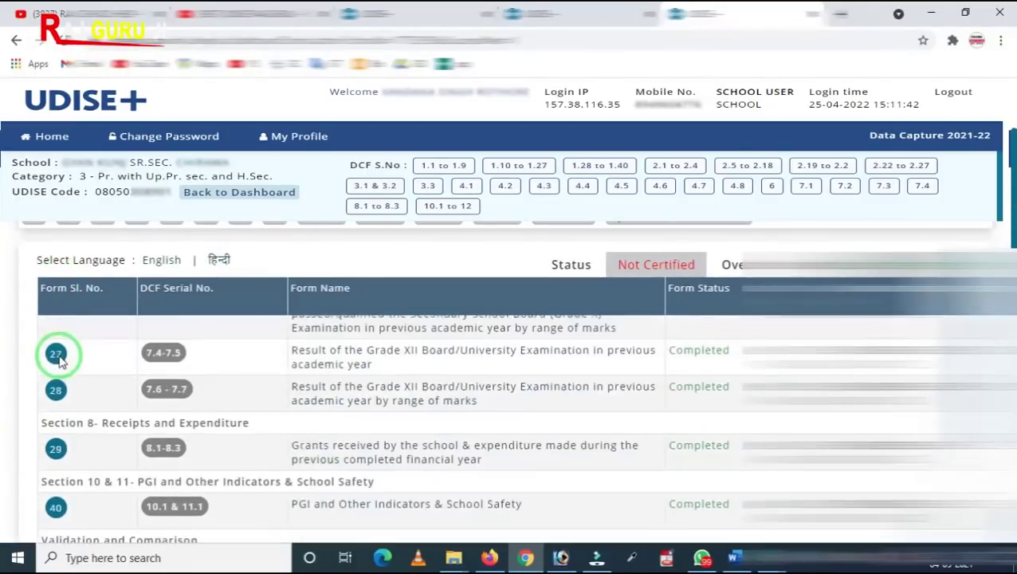
scroll(64, 368, "down", 1)
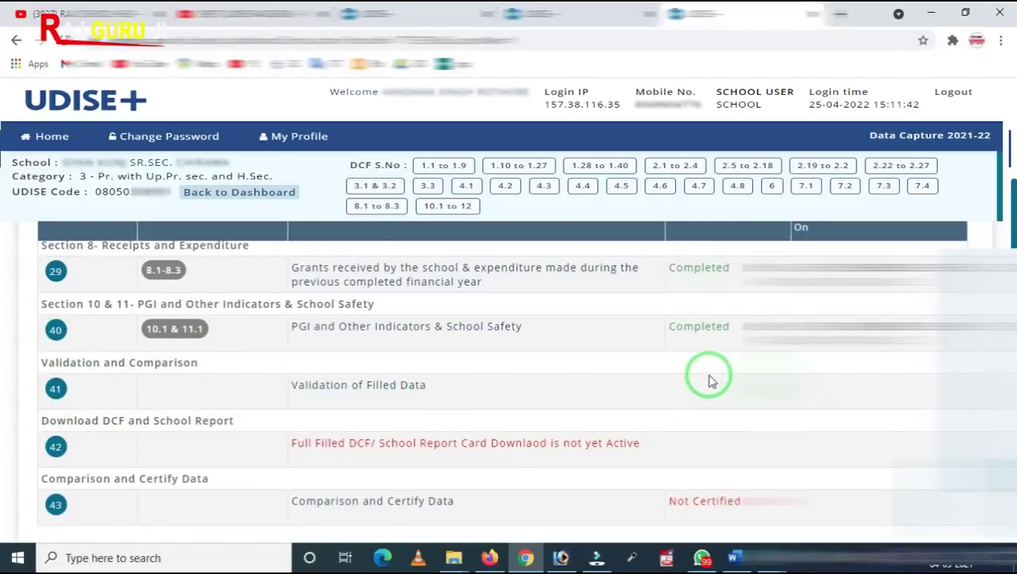
mouse_move(27, 302)
left_mouse_down()
mouse_move(586, 375)
mouse_move(1005, 357)
left_mouse_up()
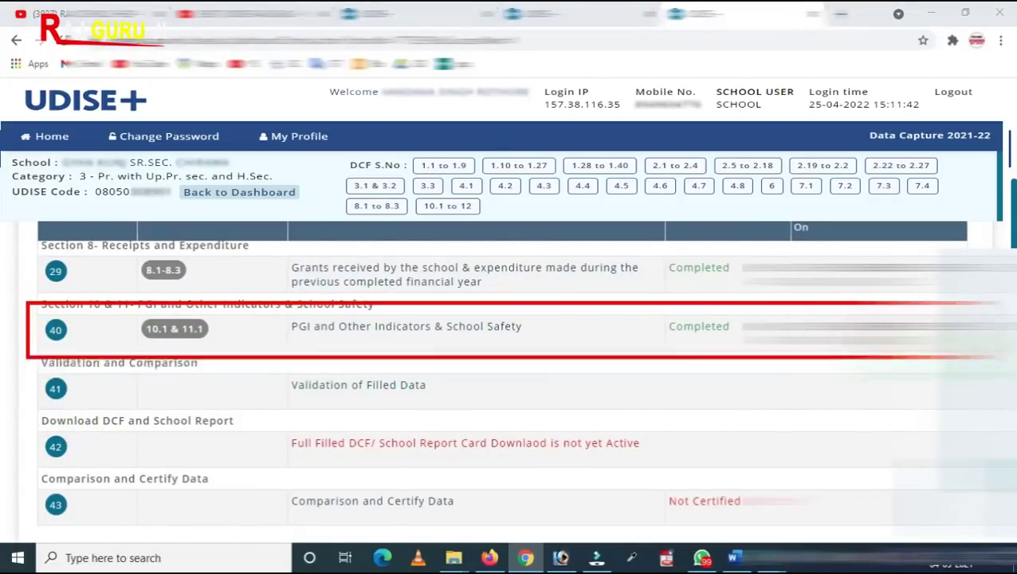
left_click(618, 373)
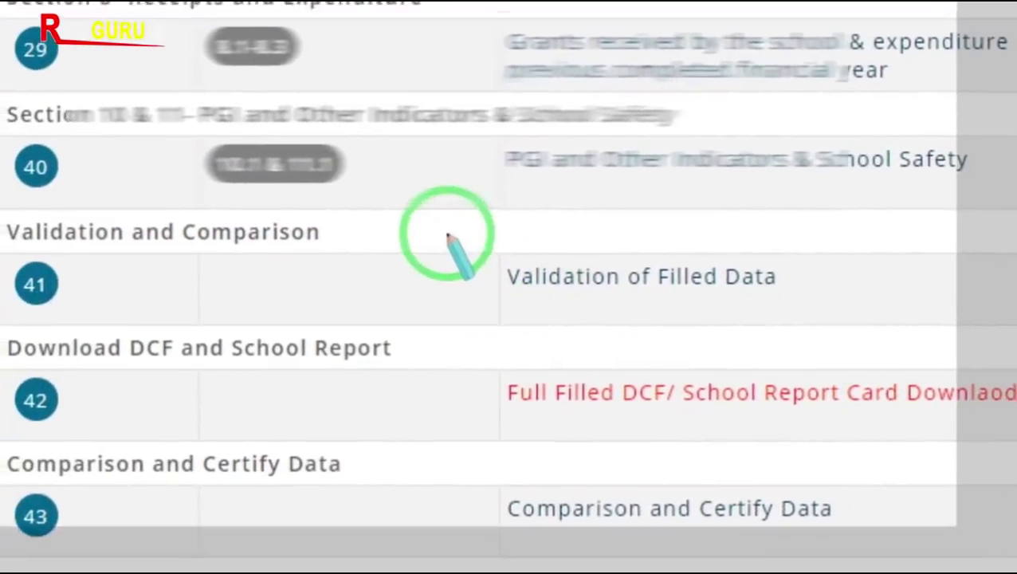
Open Validation of Filled Data and read through the cross-form rules 1 to 20 and the enrolment error note
mouse_move(415, 219)
left_mouse_down()
mouse_move(589, 307)
mouse_move(789, 317)
left_mouse_up()
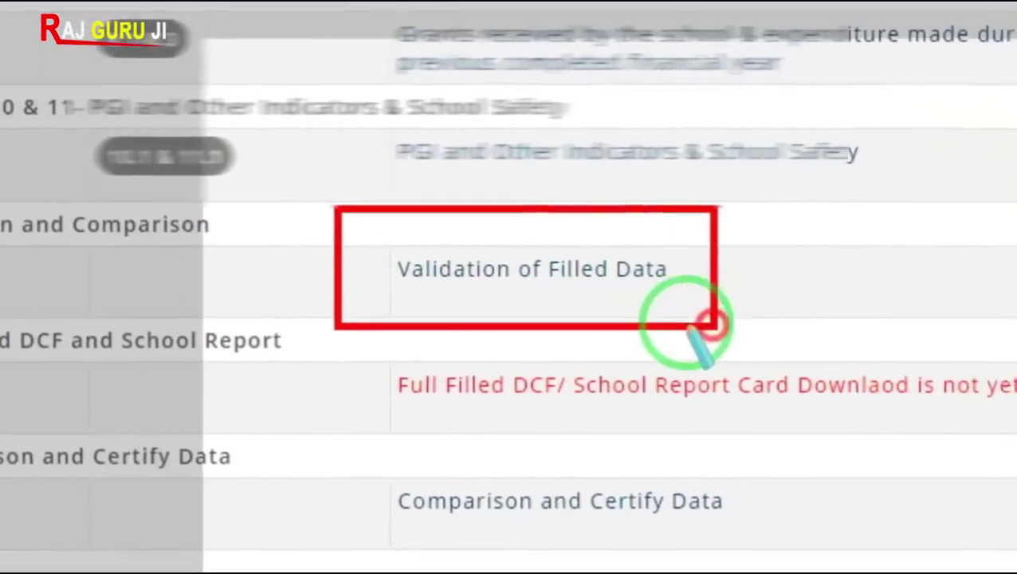
left_click(510, 287)
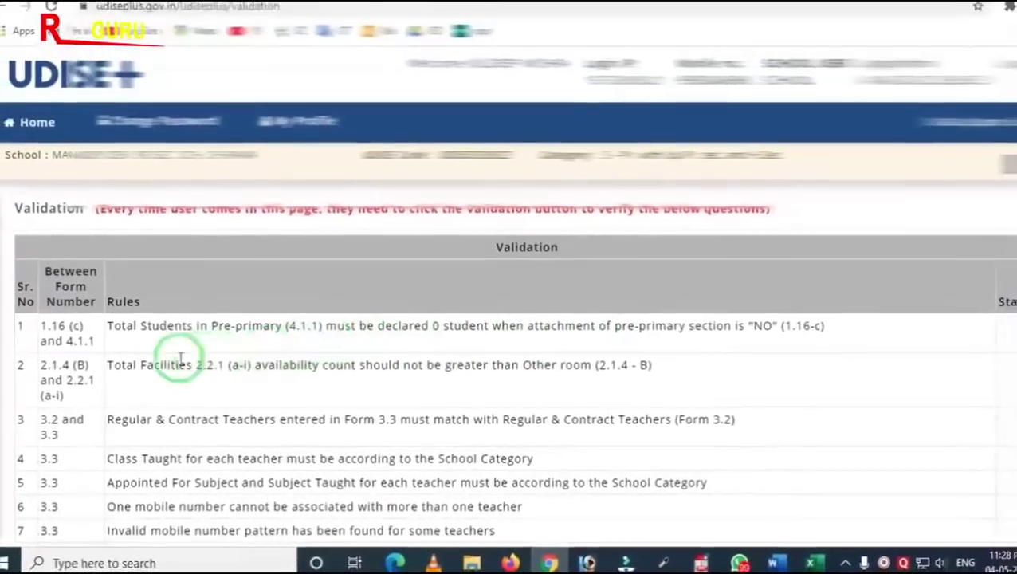
scroll(156, 351, "down", 5)
scroll(167, 351, "down", 1)
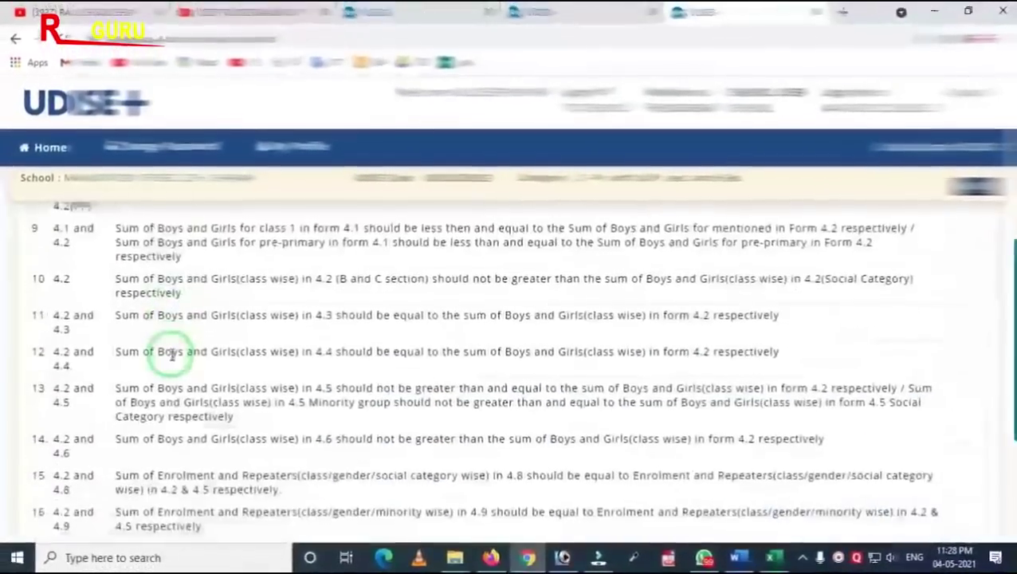
scroll(152, 366, "up", 5)
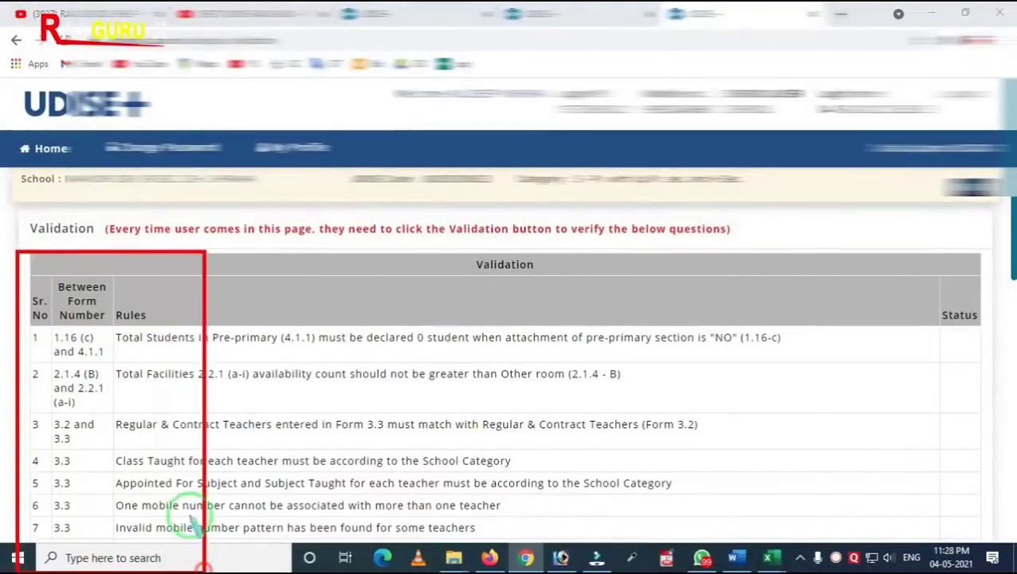
scroll(485, 368, "down", 4)
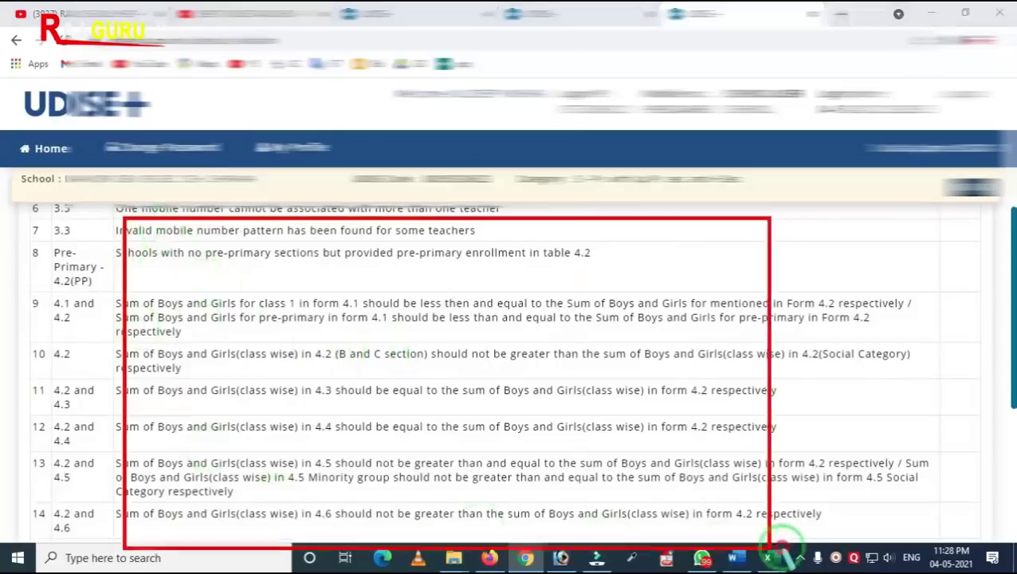
scroll(896, 422, "up", 3)
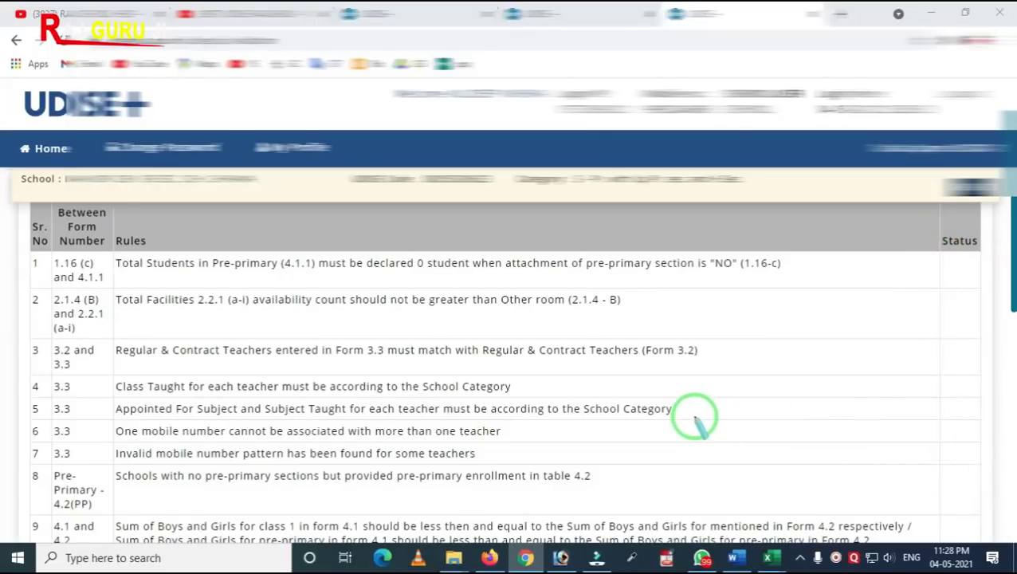
scroll(695, 408, "down", 10)
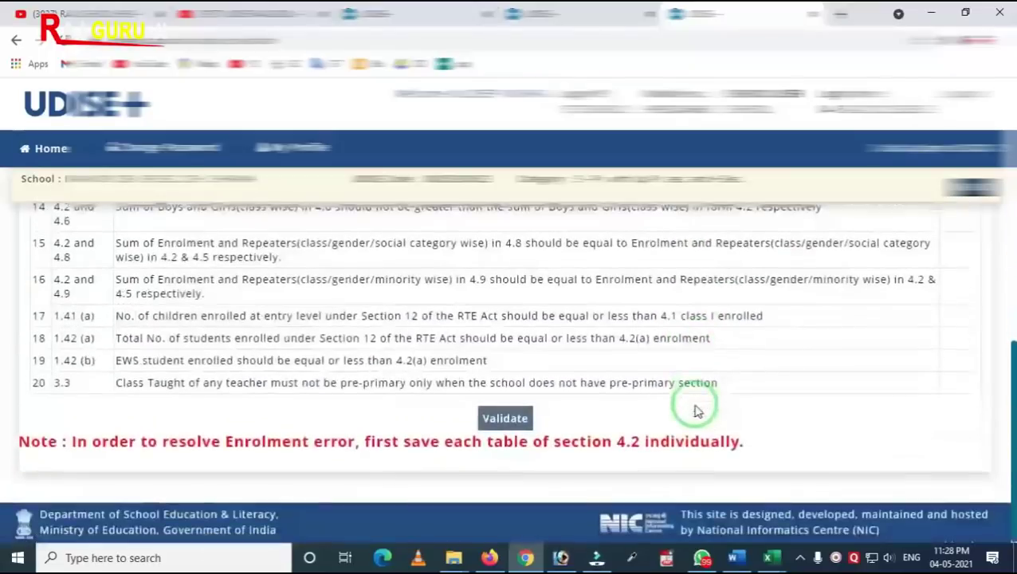
scroll(797, 432, "up", 5)
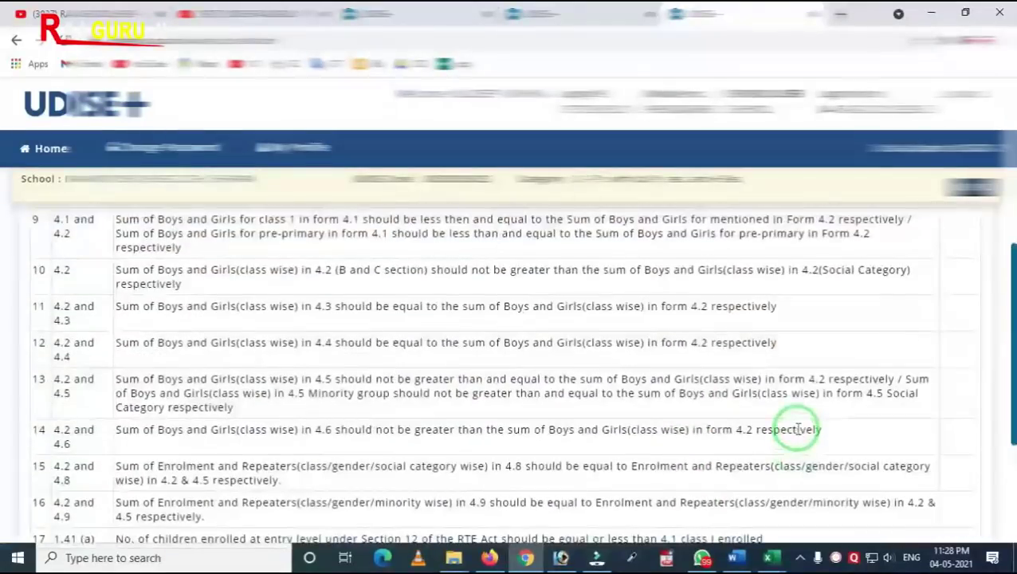
scroll(955, 356, "up", 5)
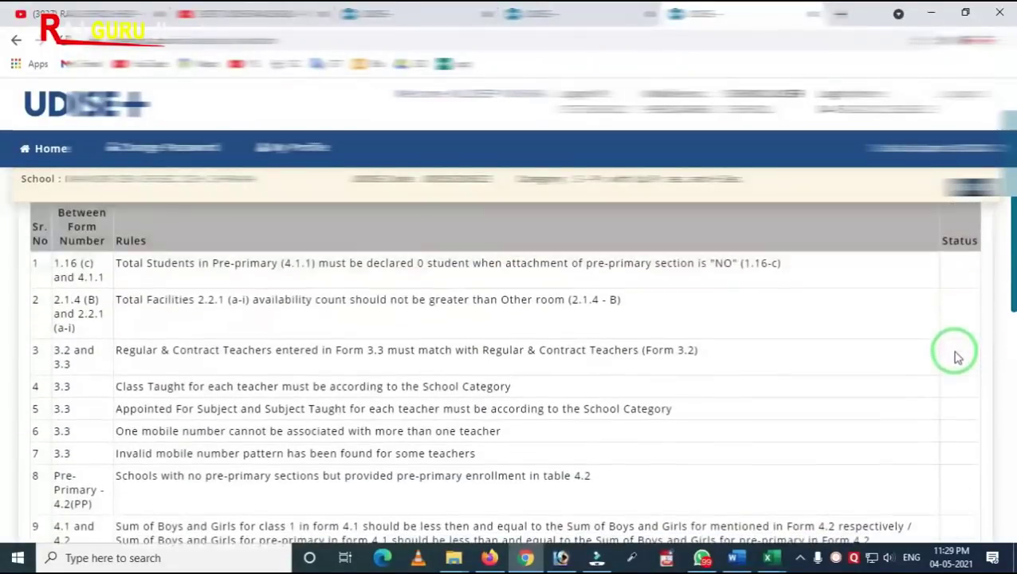
Validate the filled data against all rules and examine the status reported for each rule
scroll(955, 356, "down", 10)
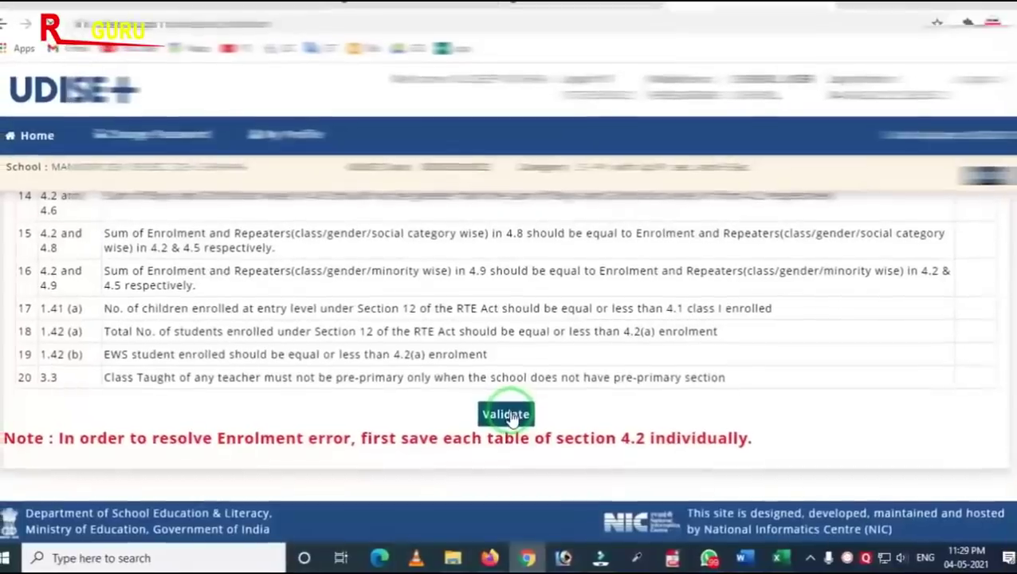
left_click(507, 404)
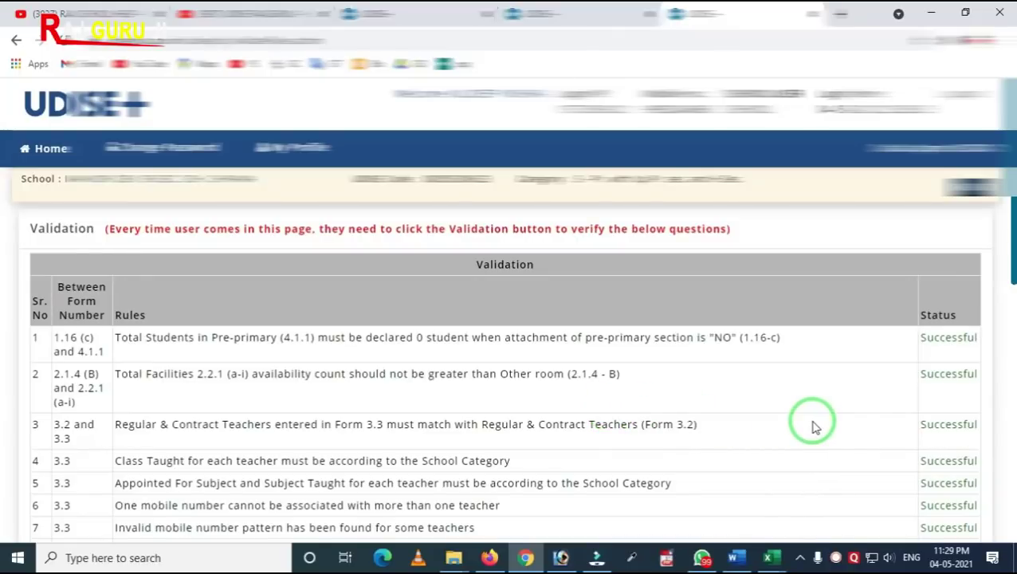
scroll(962, 413, "down", 4)
scroll(965, 450, "up", 3)
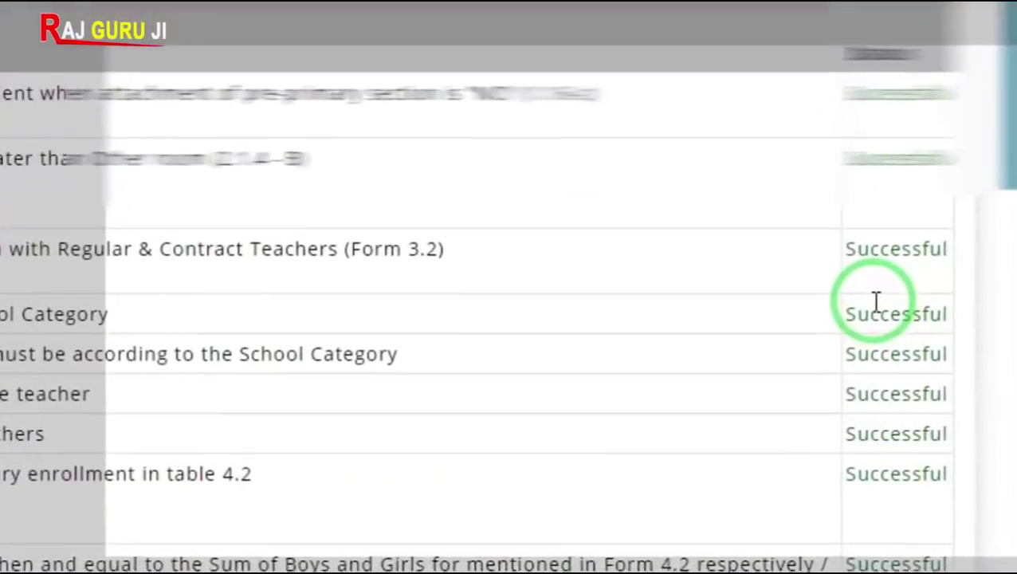
scroll(873, 303, "down", 3)
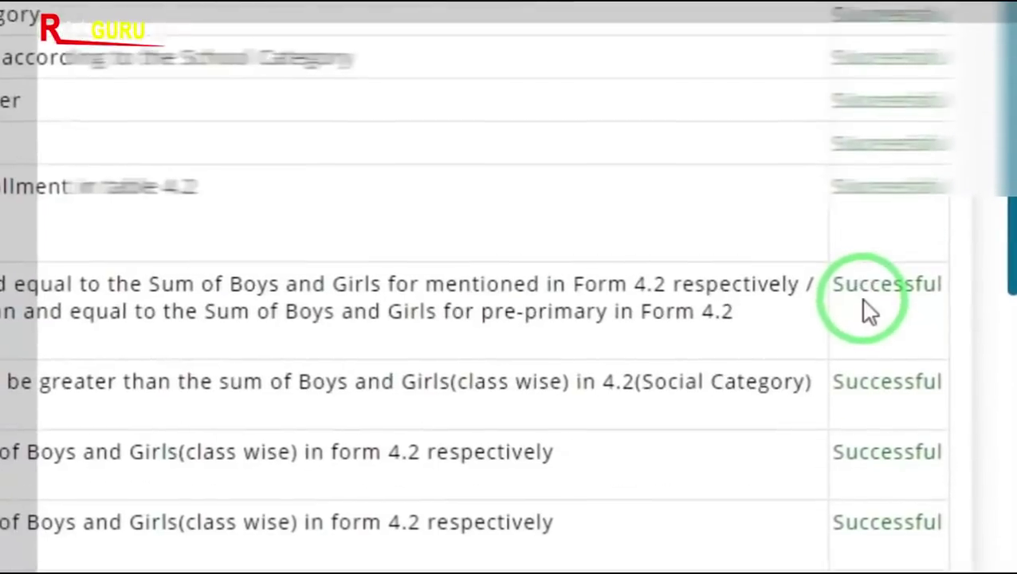
Review the reported status of the cross-form rules from rule 3 down to rule 20 in the validation results
scroll(857, 288, "down", 6)
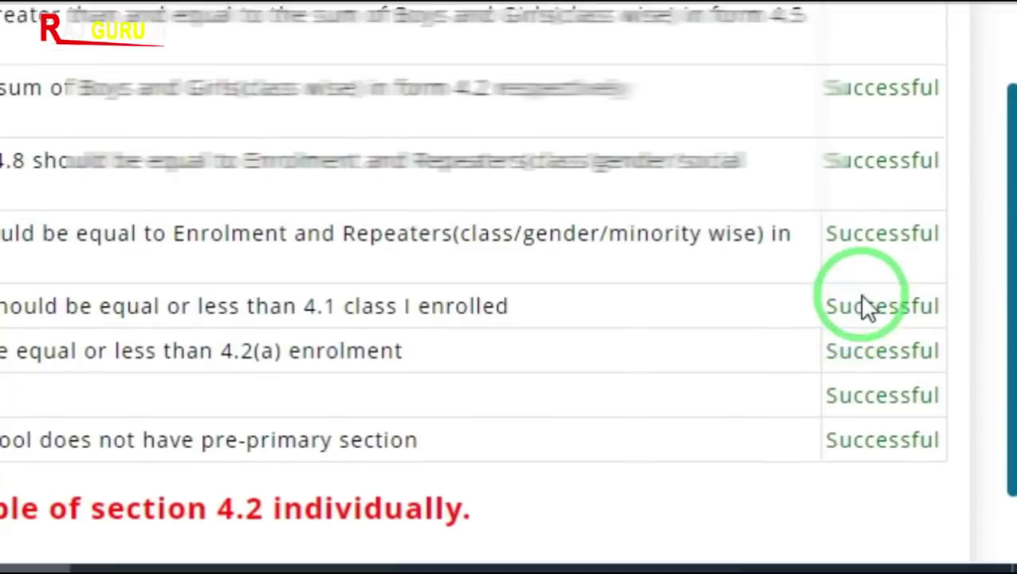
scroll(857, 287, "up", 5)
scroll(870, 231, "up", 4)
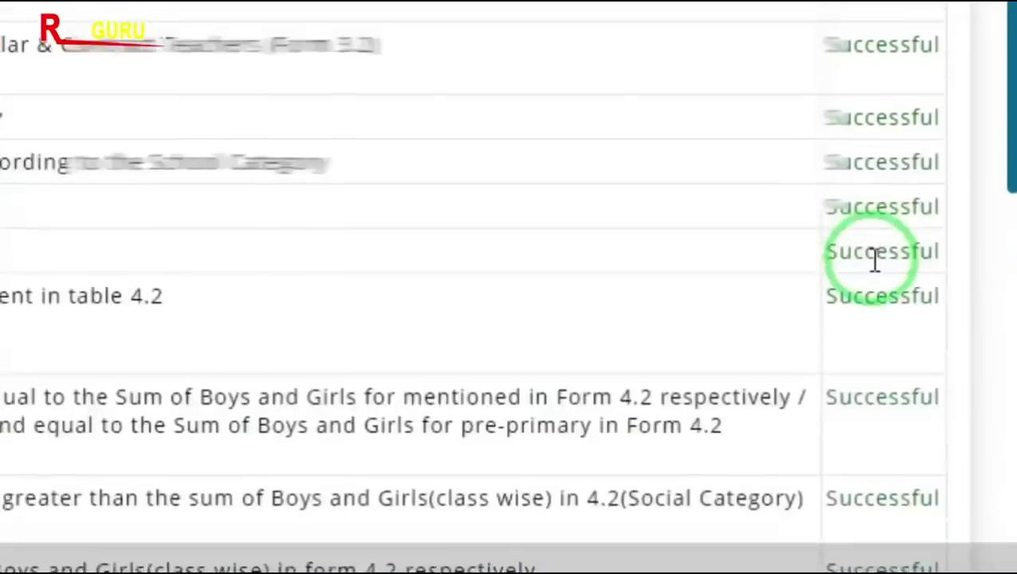
scroll(875, 284, "down", 5)
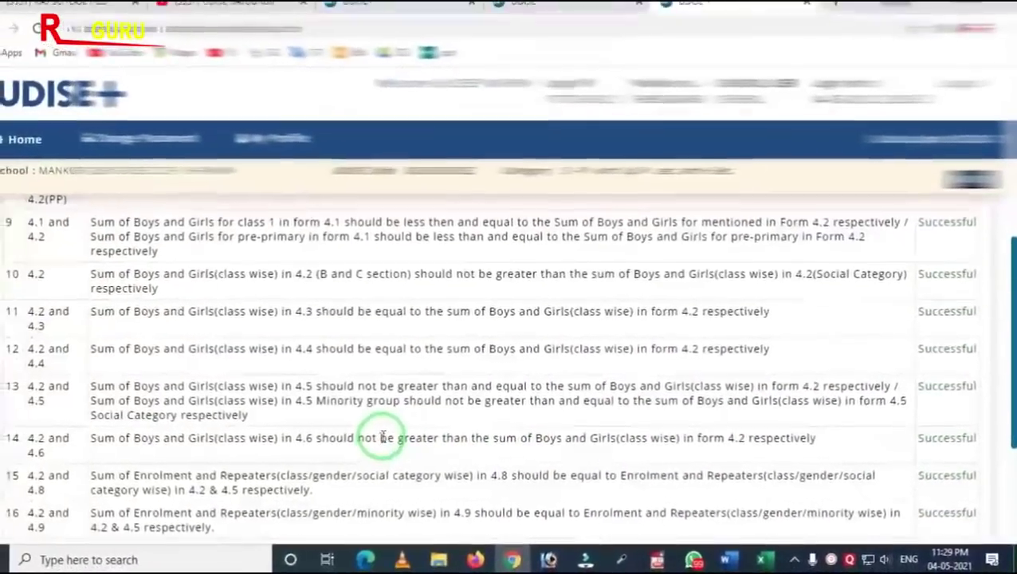
scroll(381, 439, "down", 5)
scroll(612, 467, "up", 5)
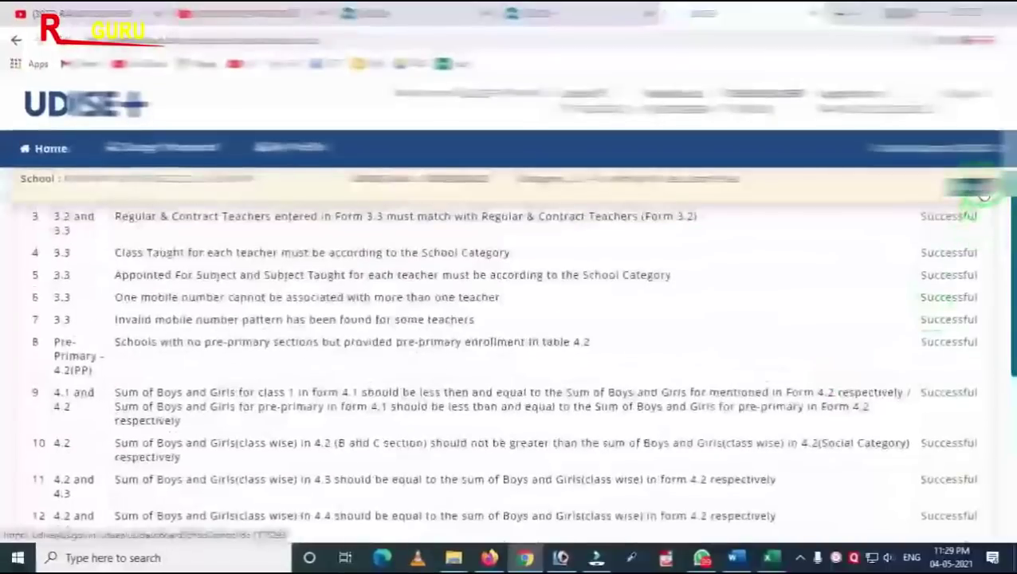
Return to the dashboard, acknowledge the important notes and look through the form list down to Comparison and Certify Data
left_click(982, 195)
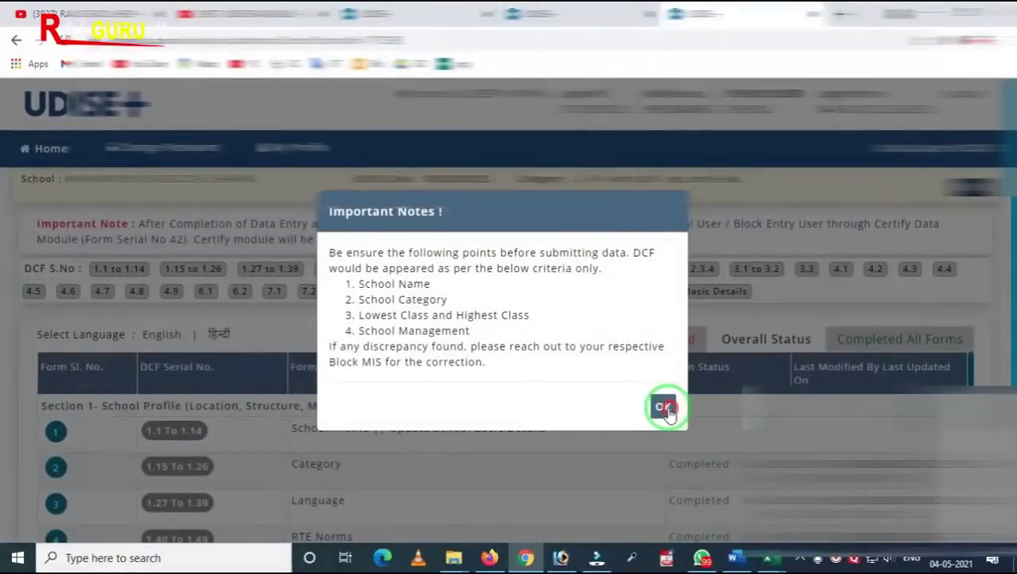
left_click(665, 408)
scroll(478, 438, "down", 10)
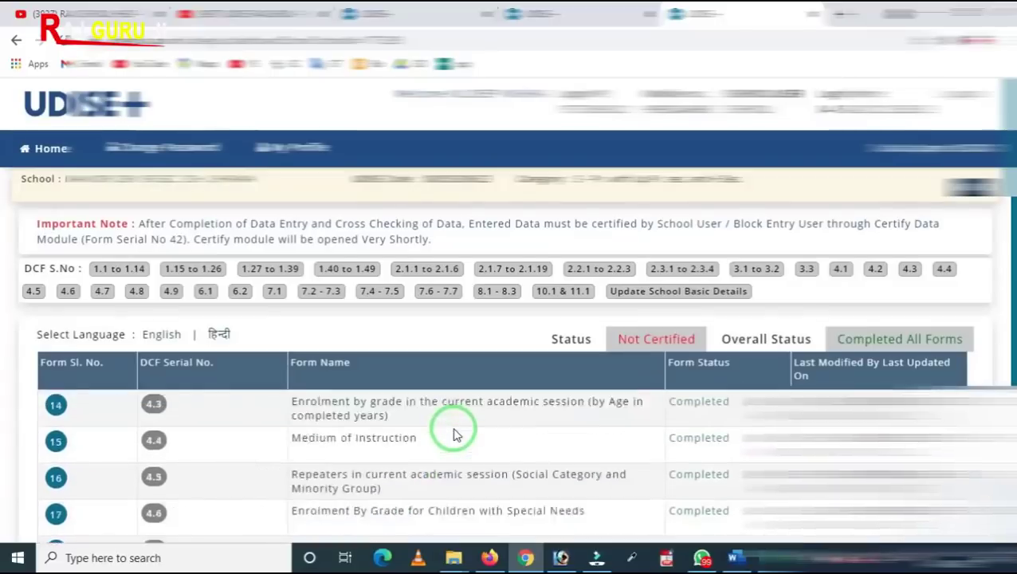
scroll(453, 435, "down", 15)
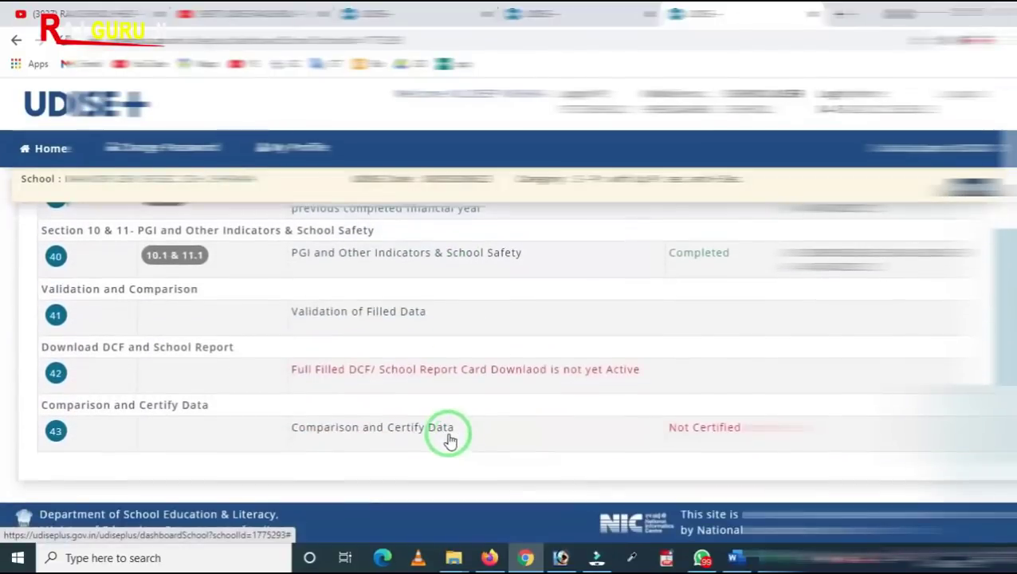
scroll(338, 329, "up", 5)
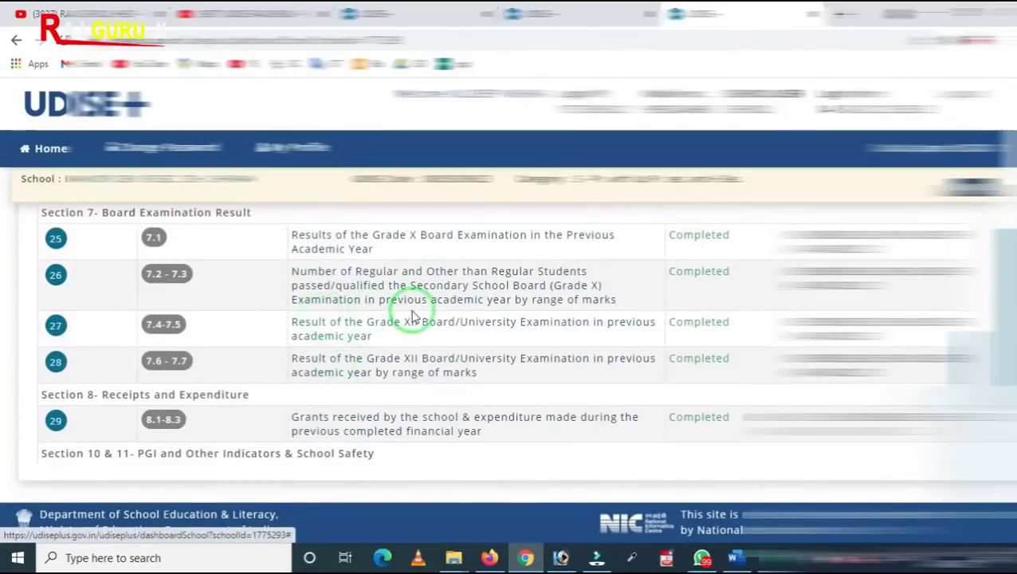
Open form 7.2 - 7.3 on Grade X results by range of marks and save its data again
left_click(412, 293)
scroll(510, 319, "down", 10)
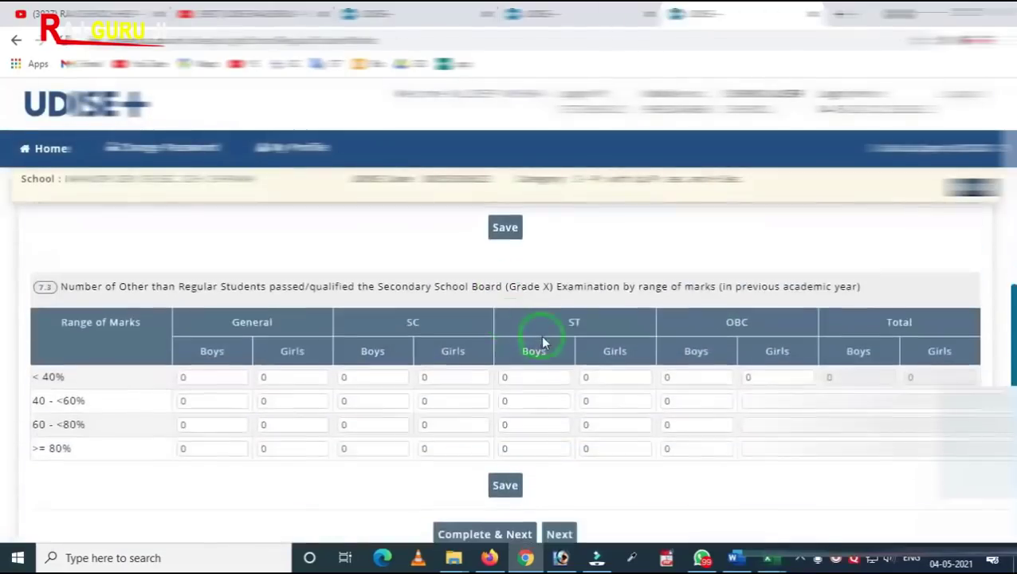
left_click(505, 391)
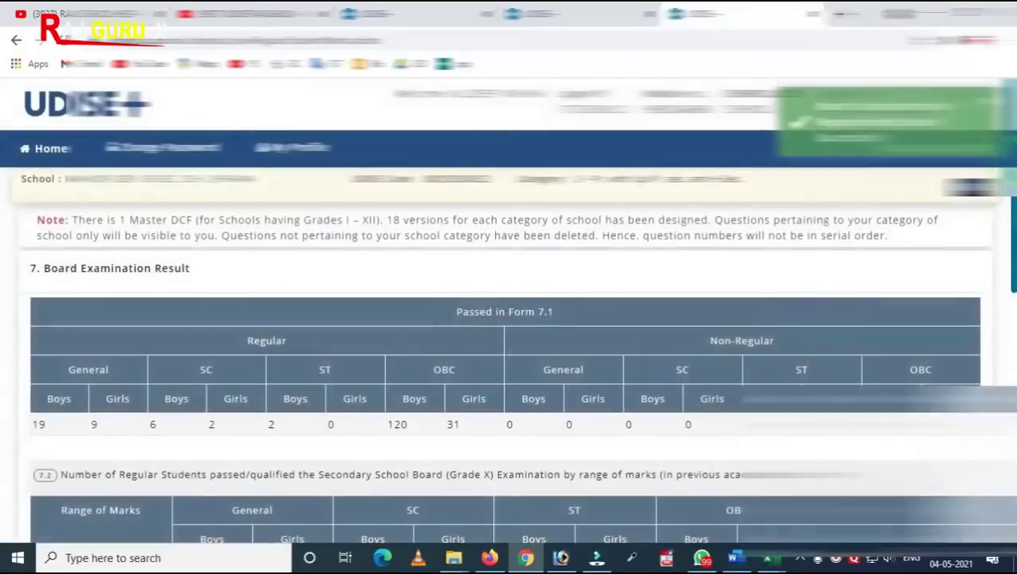
Go back to the form list and check the statuses of form 7.2 - 7.3 and the validation and certify entries
left_click(965, 194)
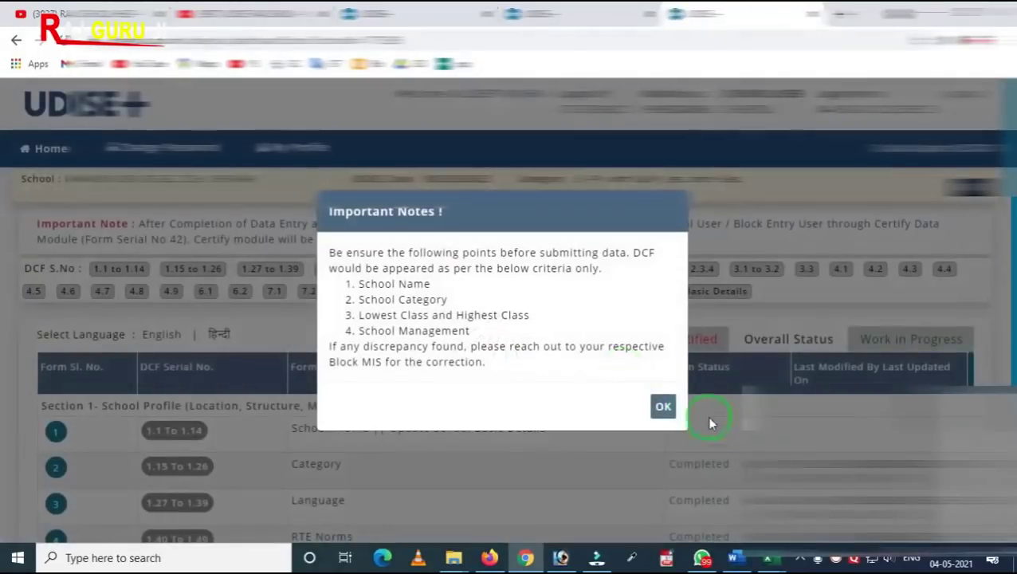
left_click(663, 408)
scroll(613, 430, "down", 15)
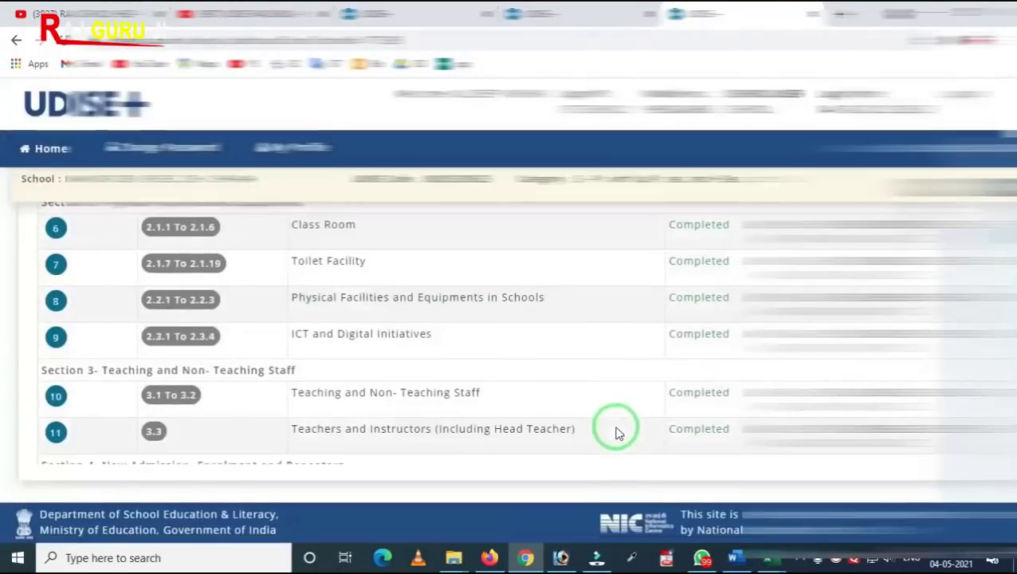
scroll(608, 422, "down", 1)
scroll(608, 422, "up", 1)
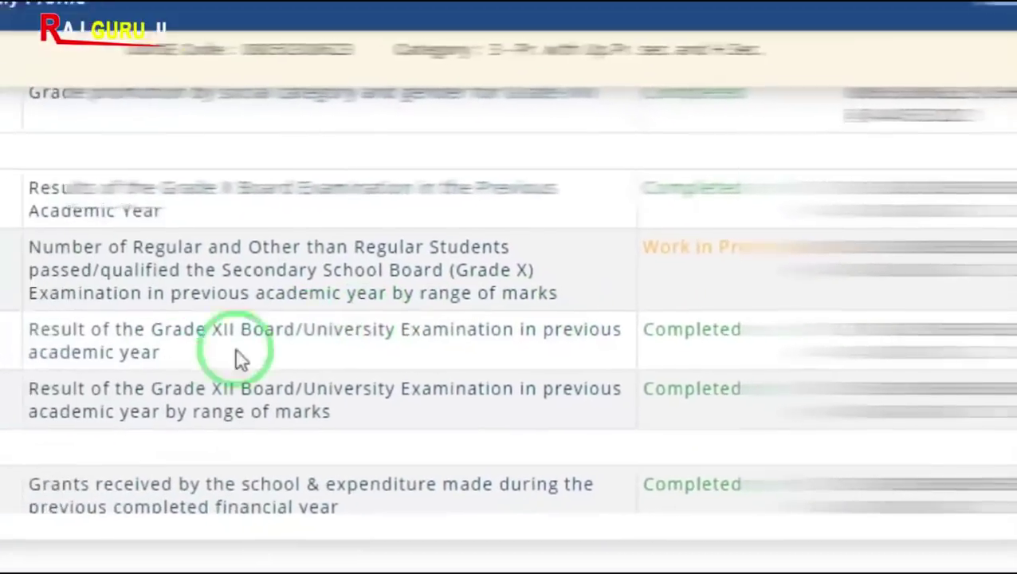
scroll(125, 372, "down", 5)
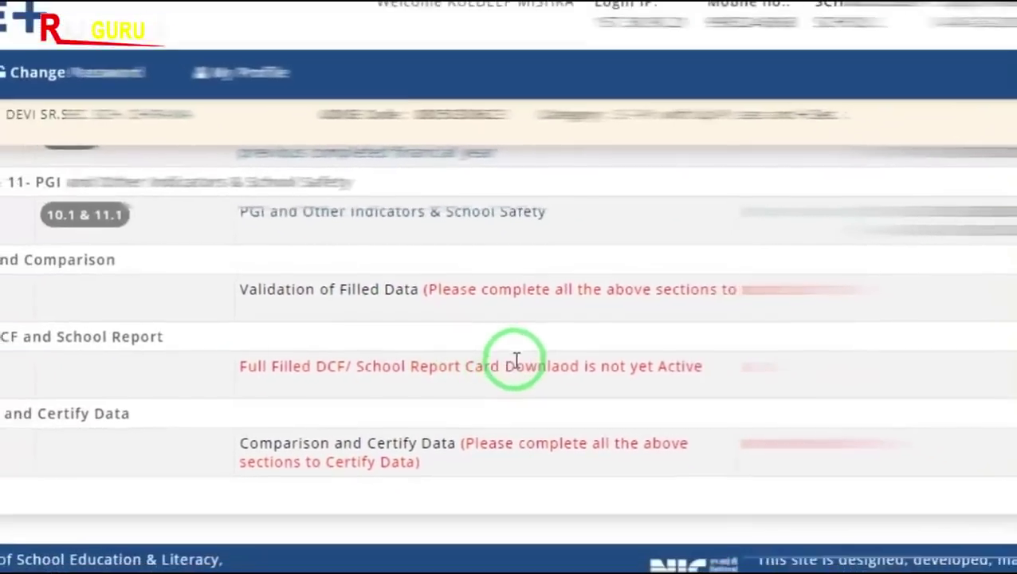
scroll(557, 362, "up", 10)
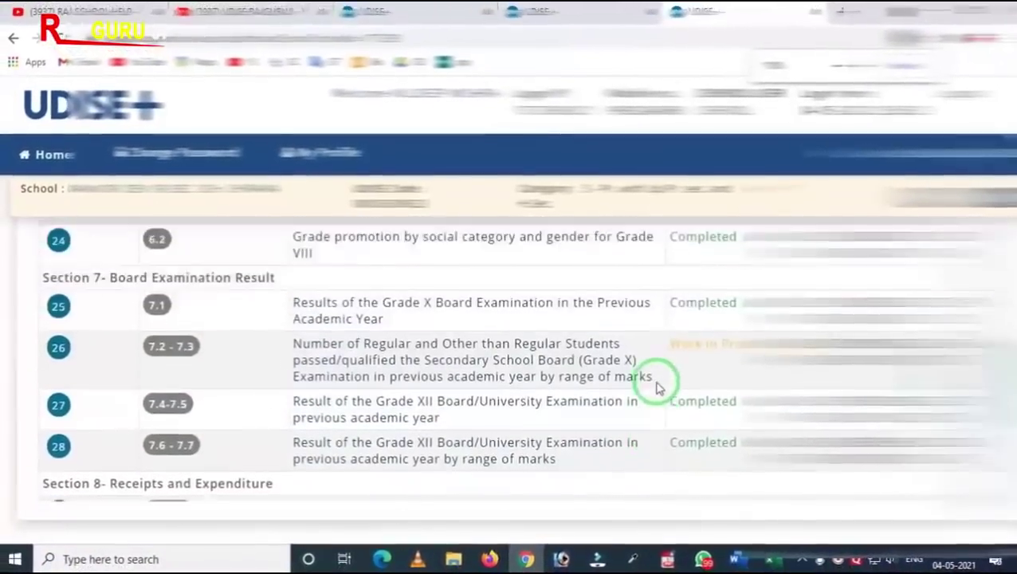
Reopen form 7.2 - 7.3, mark it complete and move on to the Grade XII results form 7.4-7.5
scroll(659, 388, "down", 2)
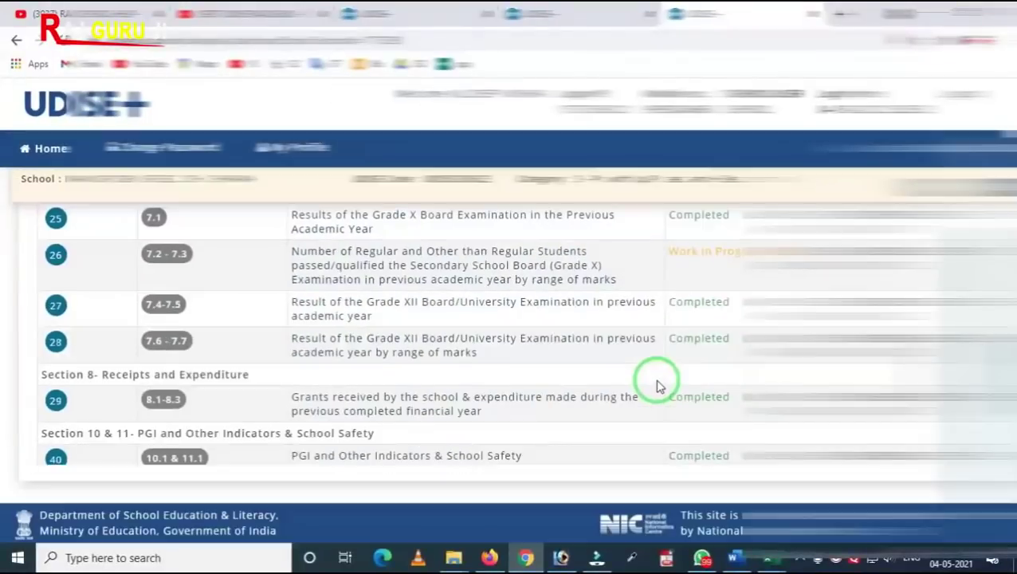
left_click(496, 259)
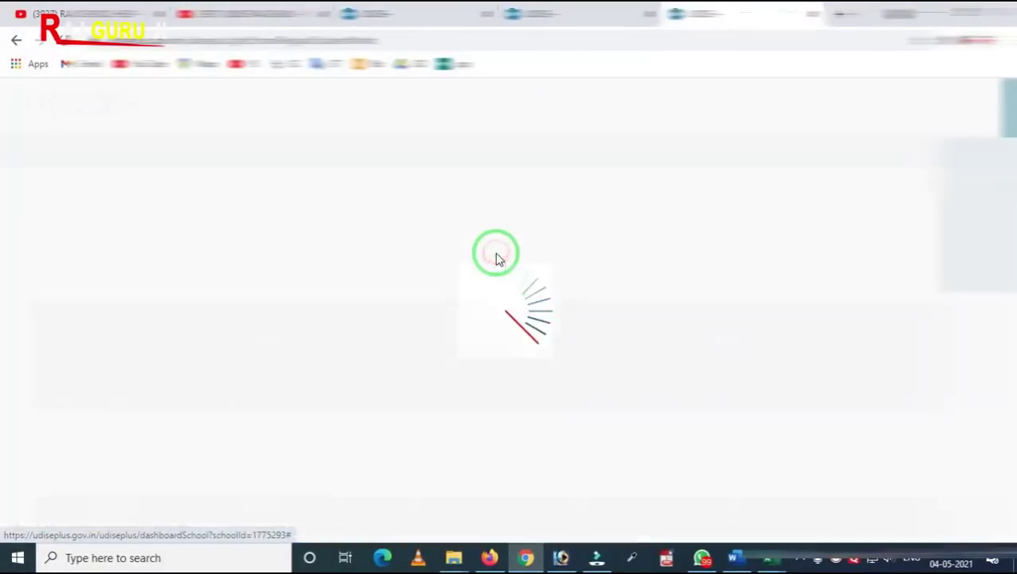
scroll(518, 470, "down", 10)
left_click(487, 450)
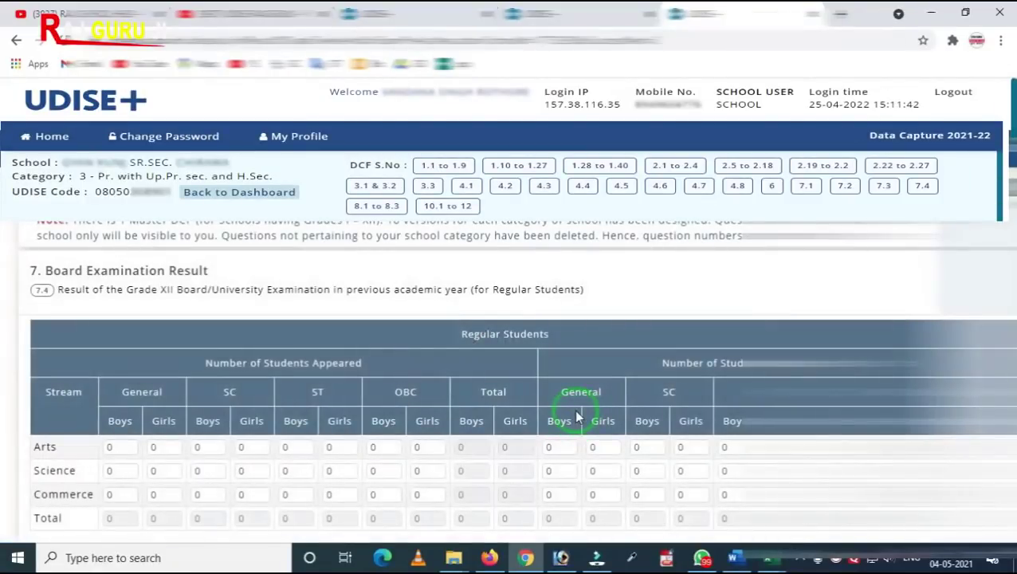
scroll(575, 414, "down", 2)
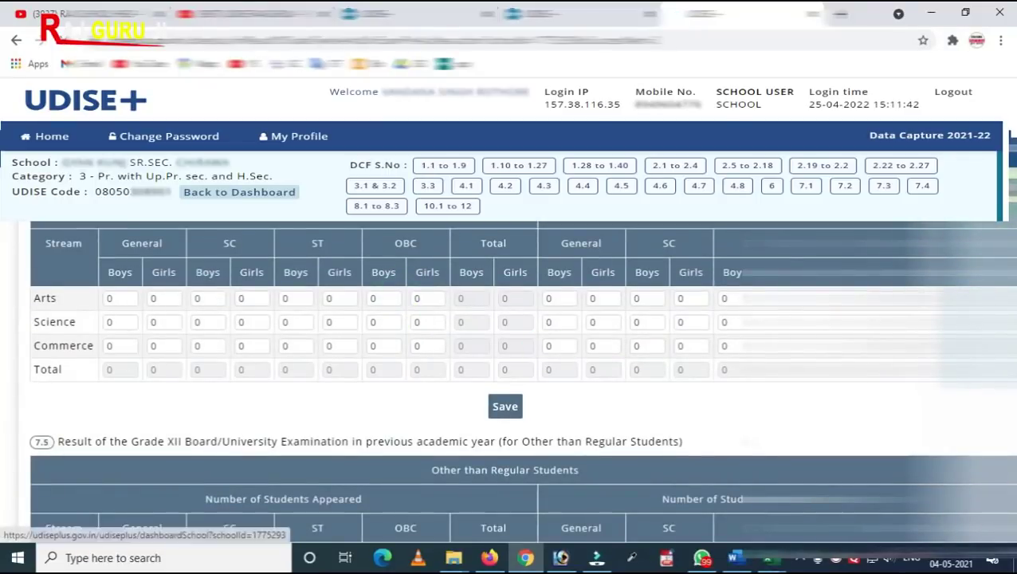
Return to the dashboard, acknowledge the important notes and open Validation of Filled Data
left_click(239, 191)
left_click(663, 404)
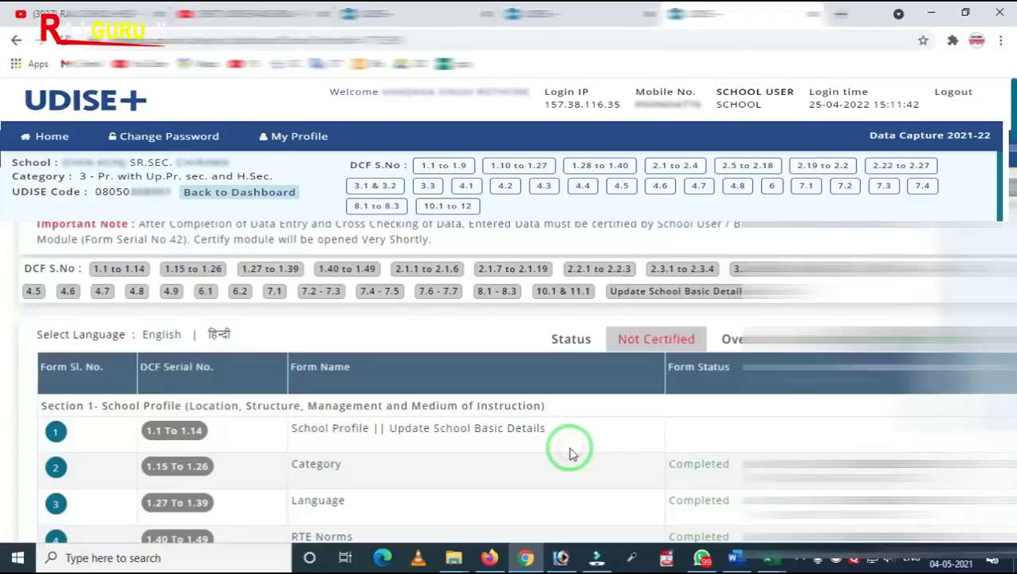
scroll(569, 453, "down", 20)
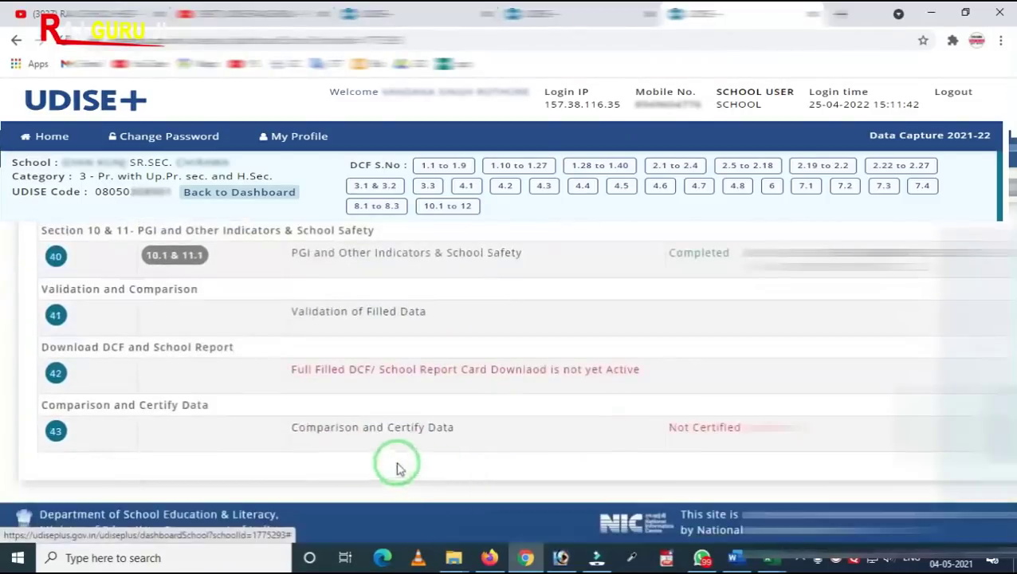
scroll(252, 390, "up", 1)
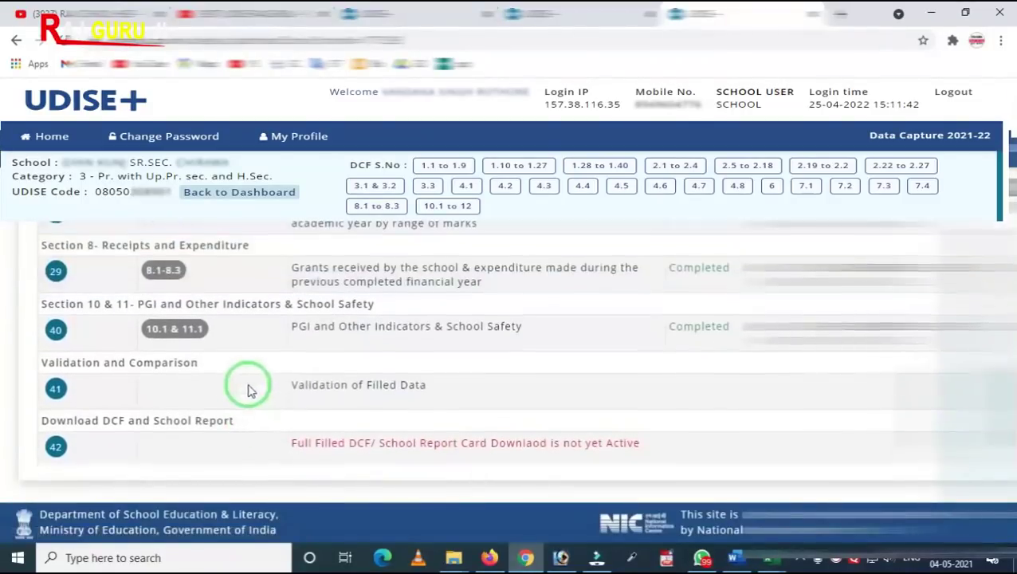
left_click(363, 392)
Run the validation of the filled data again and check the status of each rule down to rule 20
scroll(621, 399, "down", 5)
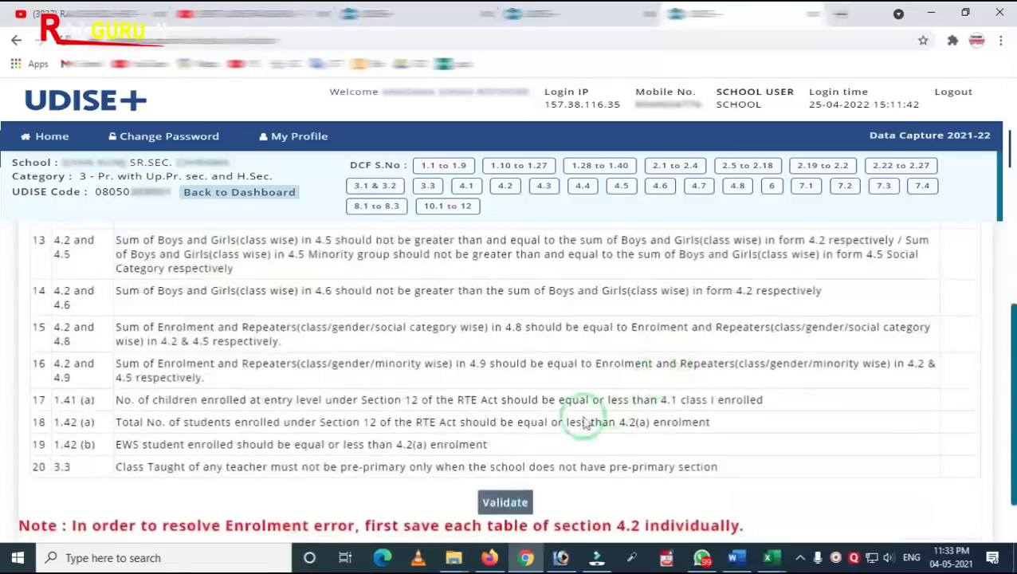
left_click(505, 502)
scroll(897, 357, "down", 8)
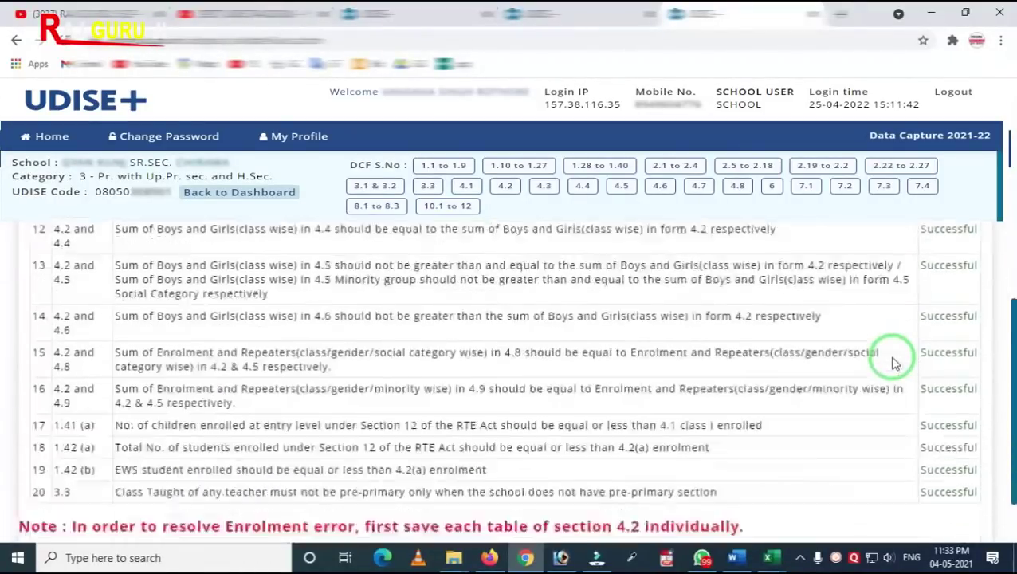
scroll(894, 363, "down", 1)
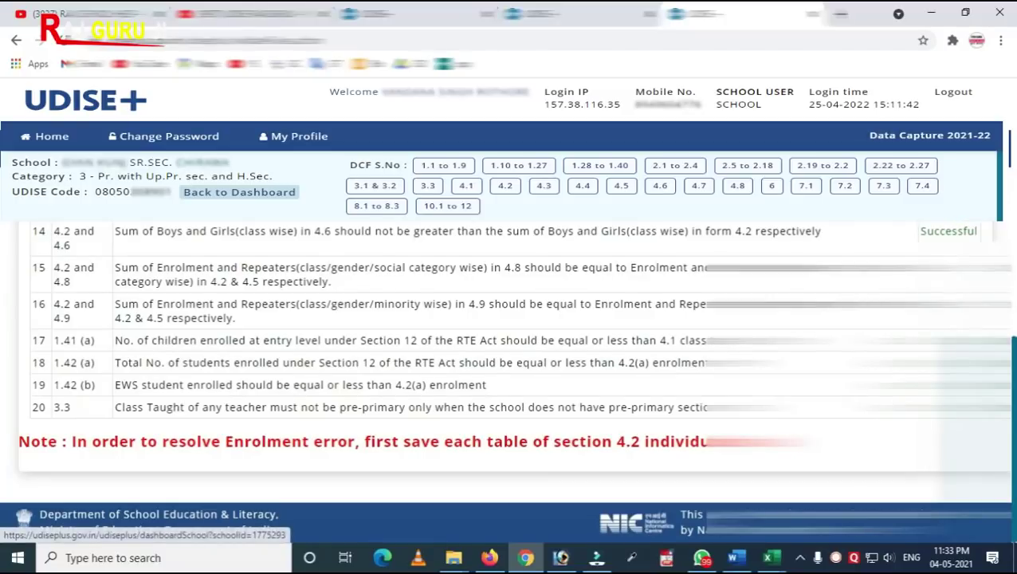
Leave the validation results for the dashboard and acknowledge the important notes above the form list
left_click(239, 192)
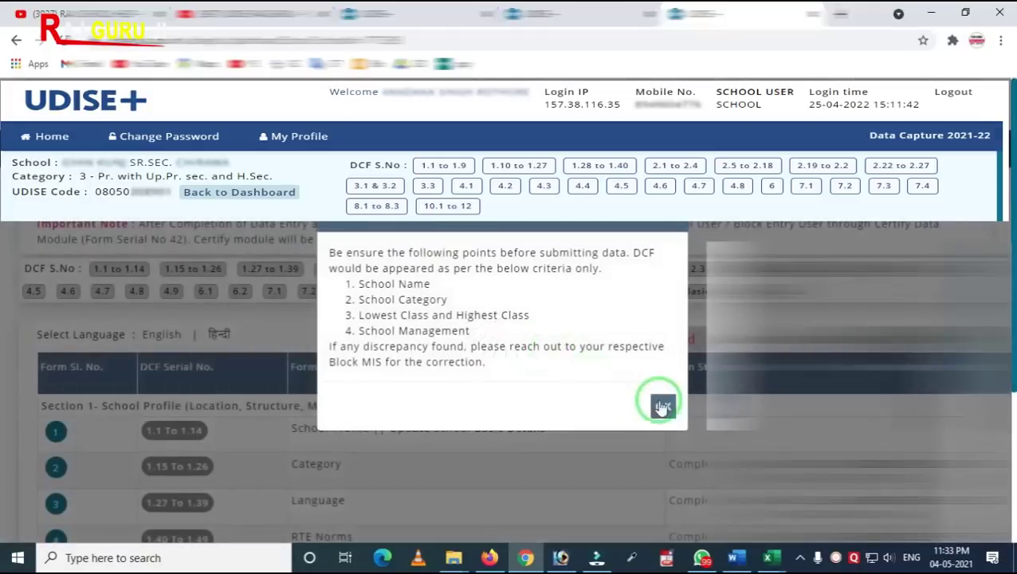
left_click(672, 400)
scroll(488, 404, "down", 15)
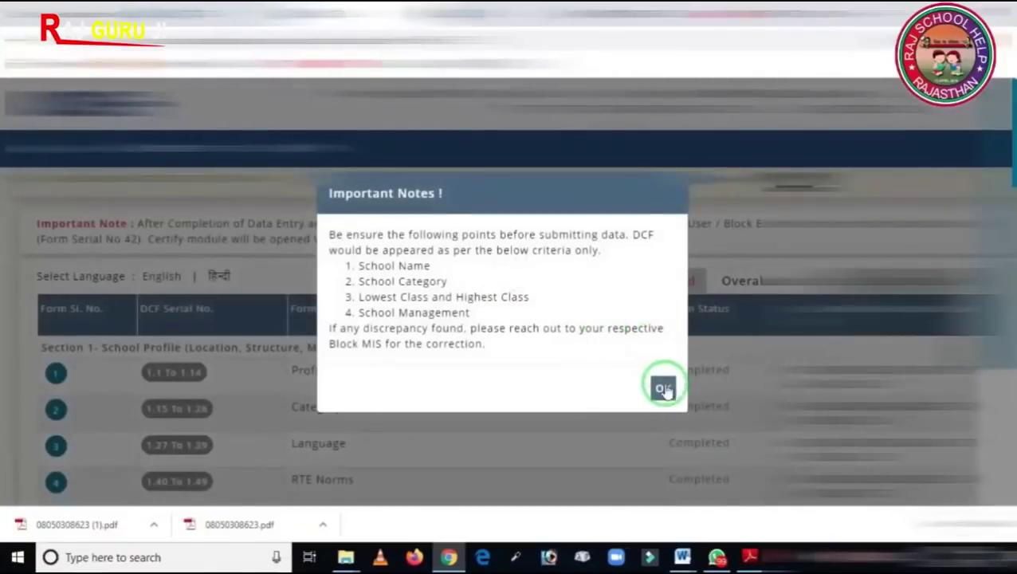
Acknowledge the important notes and open Comparison and Certify Data at the end of the form list
left_click(660, 388)
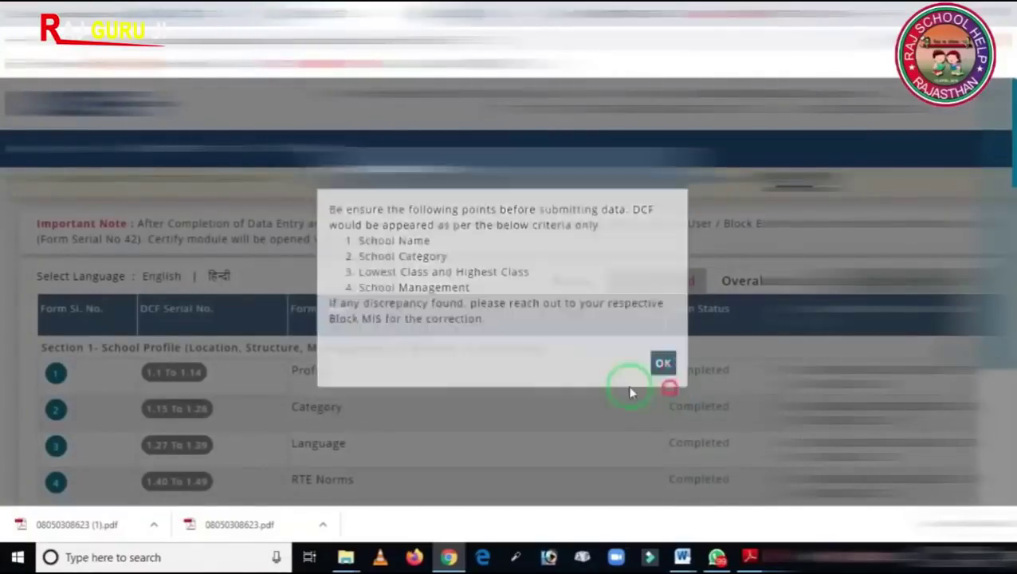
scroll(771, 396, "down", 7)
scroll(758, 396, "down", 10)
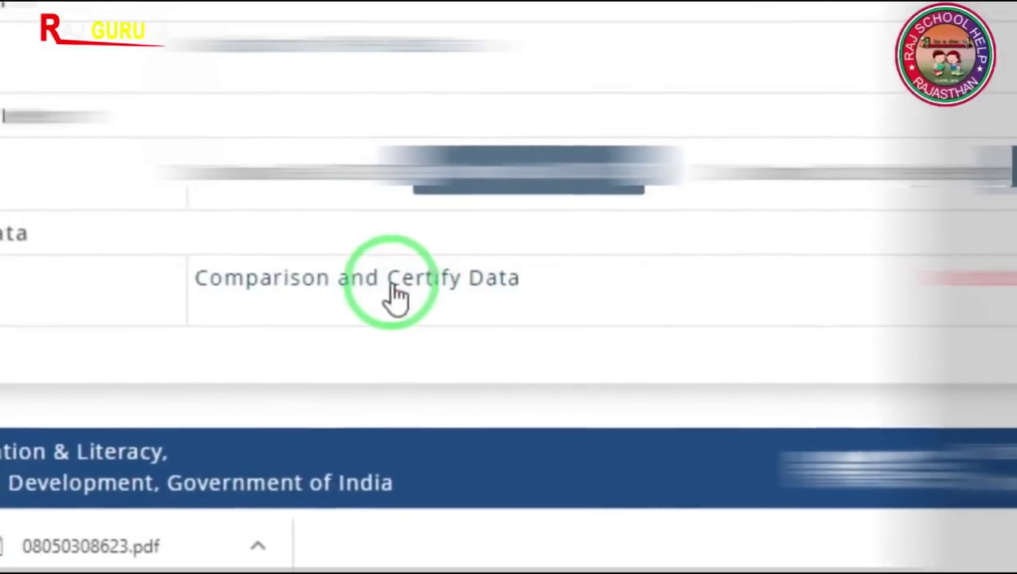
left_click(484, 291)
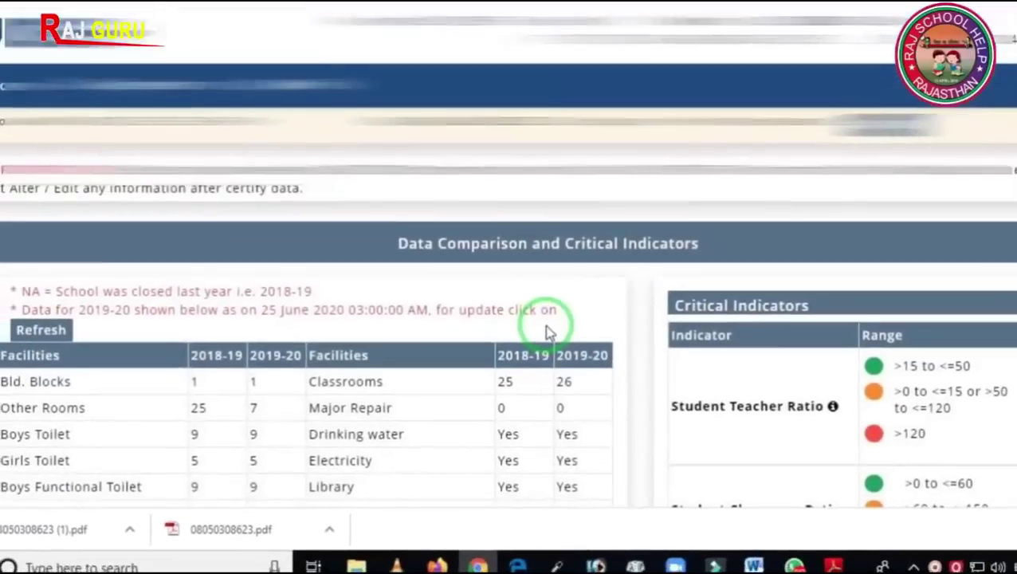
Compare the 2018-19 and 2019-20 facilities, teacher details and enrolment, and examine the critical indicators with their ranges
scroll(632, 353, "down", 1)
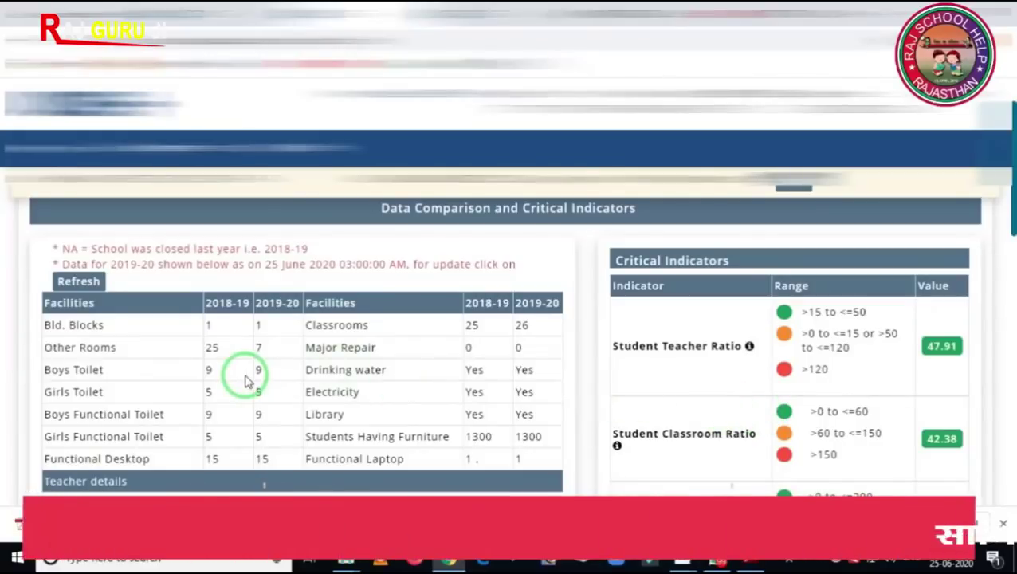
scroll(239, 380, "down", 3)
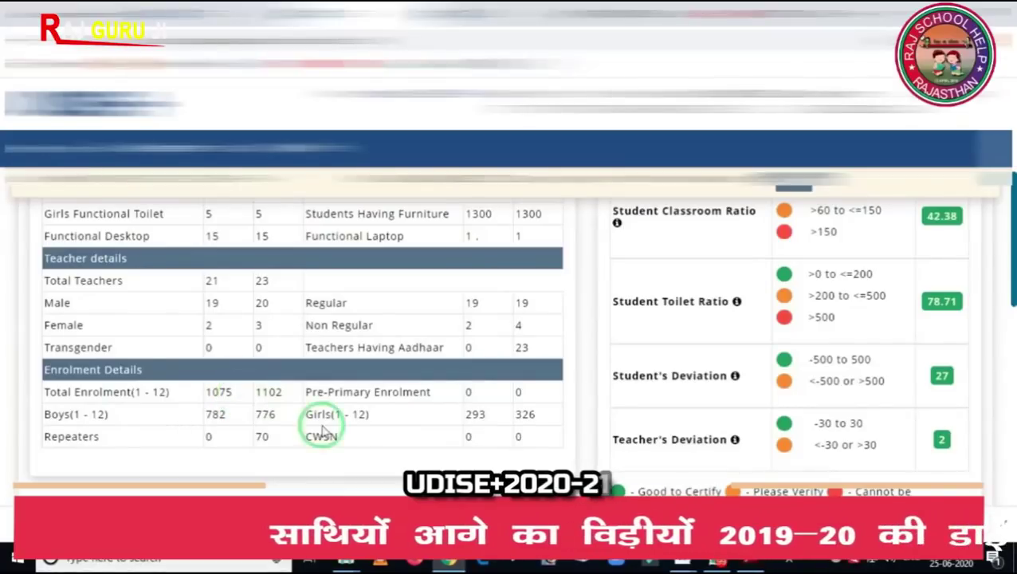
scroll(335, 429, "up", 1)
scroll(335, 429, "up", 3)
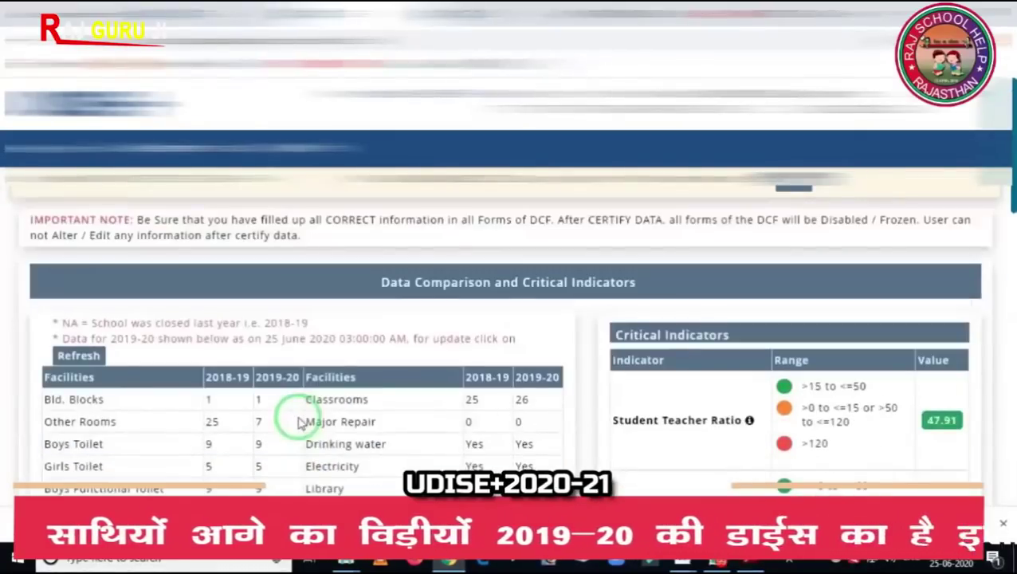
scroll(366, 423, "down", 1)
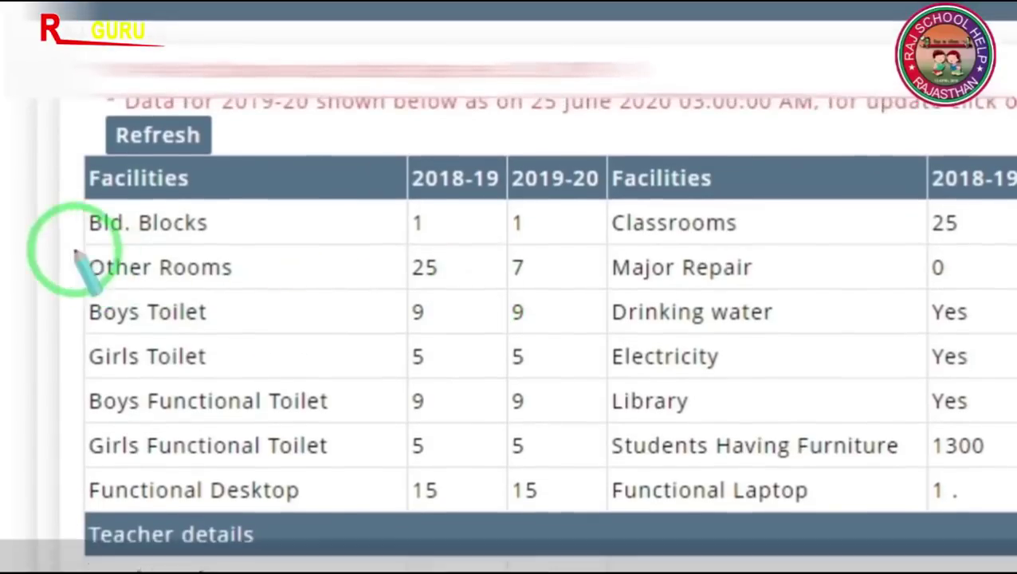
mouse_move(50, 129)
left_mouse_down()
mouse_move(80, 207)
mouse_move(669, 506)
mouse_move(919, 527)
left_mouse_up()
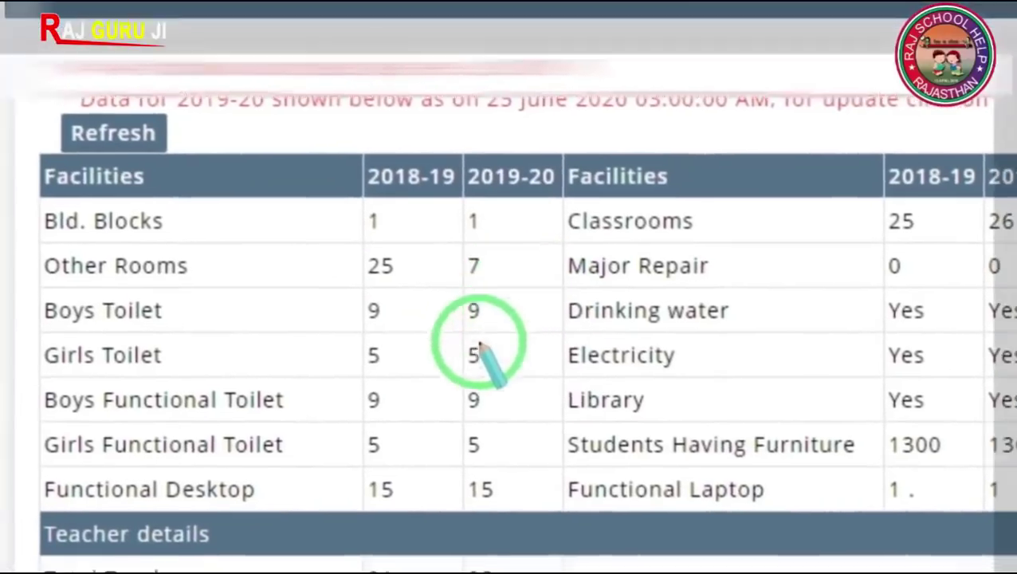
Review the 2018-19 and 2019-20 figures for facilities, teacher details and enrolment in the data comparison
mouse_move(302, 279)
left_mouse_down()
mouse_move(425, 488)
mouse_move(535, 492)
left_mouse_up()
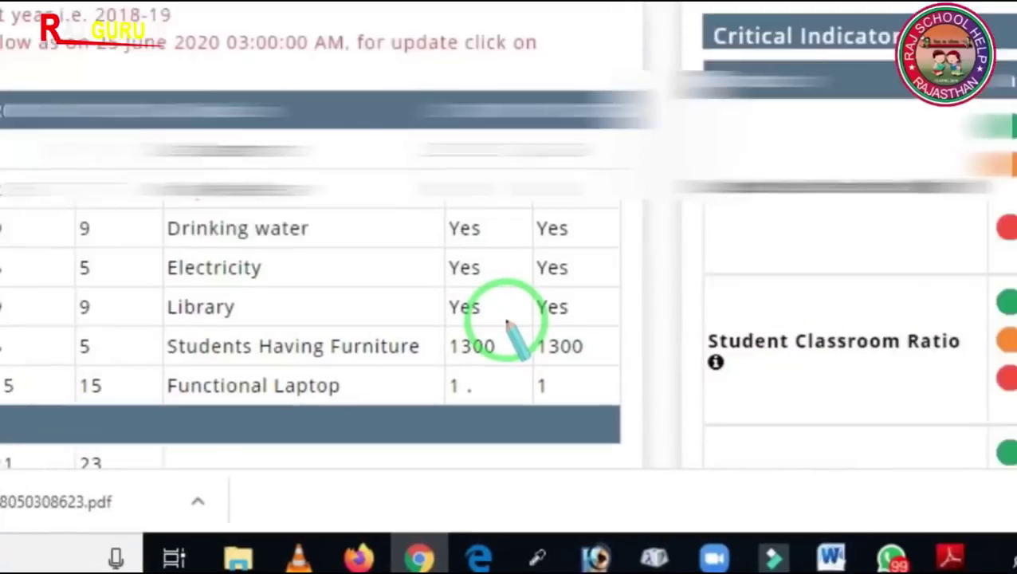
scroll(315, 396, "down", 5)
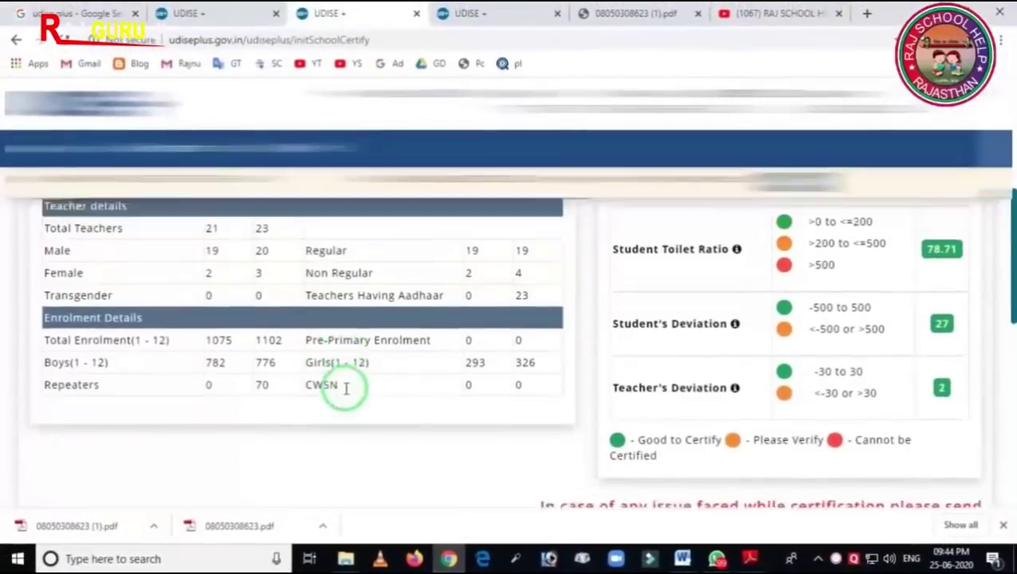
scroll(340, 386, "up", 5)
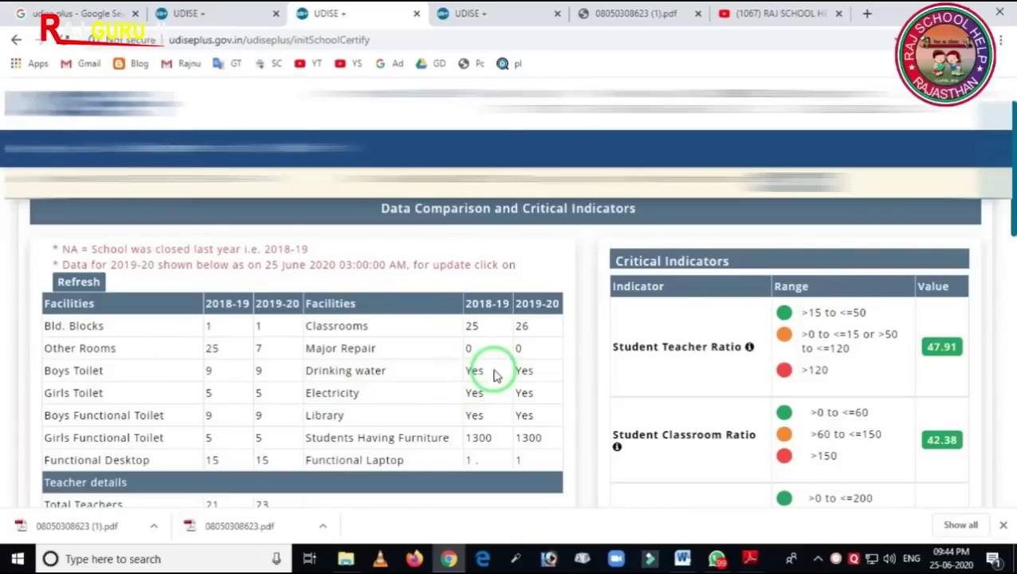
scroll(666, 363, "down", 1)
scroll(701, 367, "up", 1)
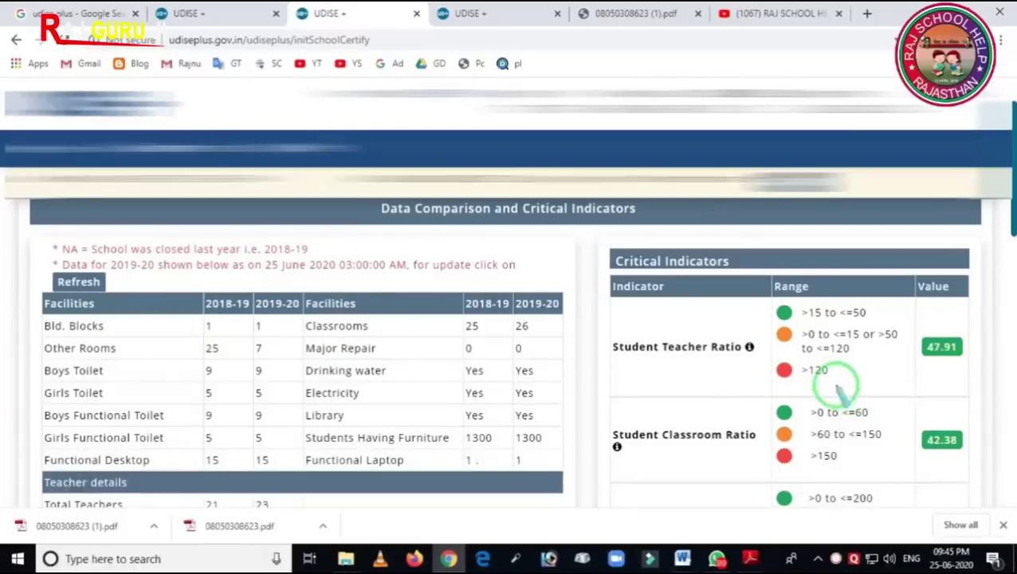
Examine the Critical Indicators table and the green, orange and red ranges of the Student Teacher Ratio
mouse_move(613, 245)
left_mouse_down()
mouse_move(857, 518)
mouse_move(938, 533)
left_mouse_up()
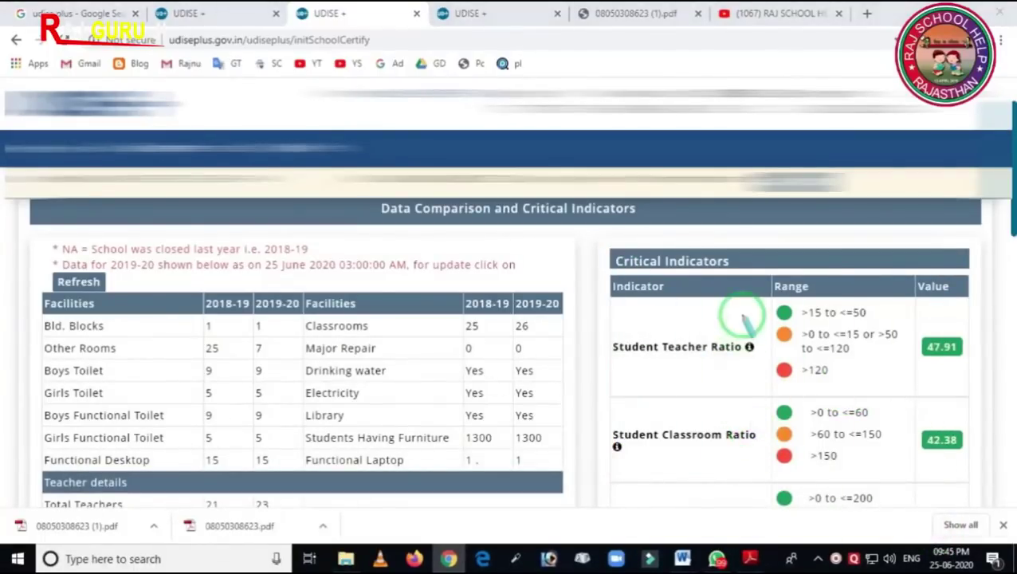
mouse_move(592, 273)
left_mouse_down()
mouse_move(615, 374)
mouse_move(779, 408)
left_mouse_up()
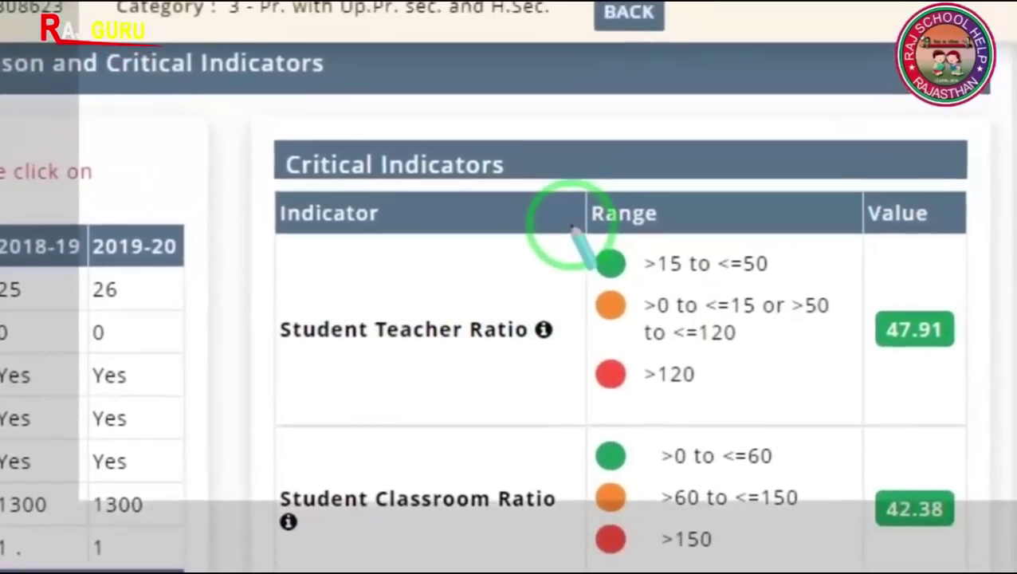
left_click_drag(609, 188, 713, 260)
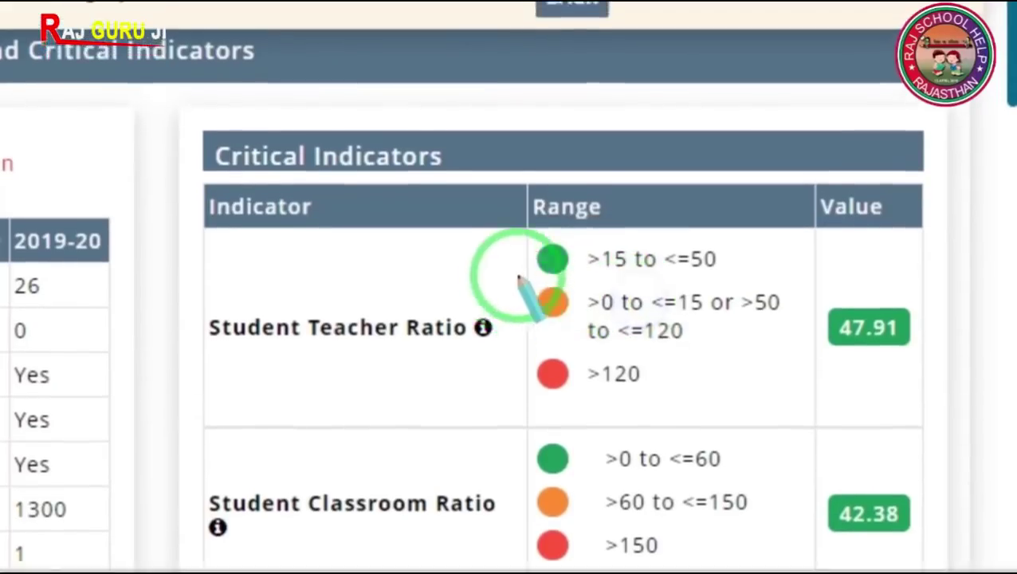
mouse_move(520, 272)
left_mouse_down()
mouse_move(565, 348)
mouse_move(594, 352)
left_mouse_up()
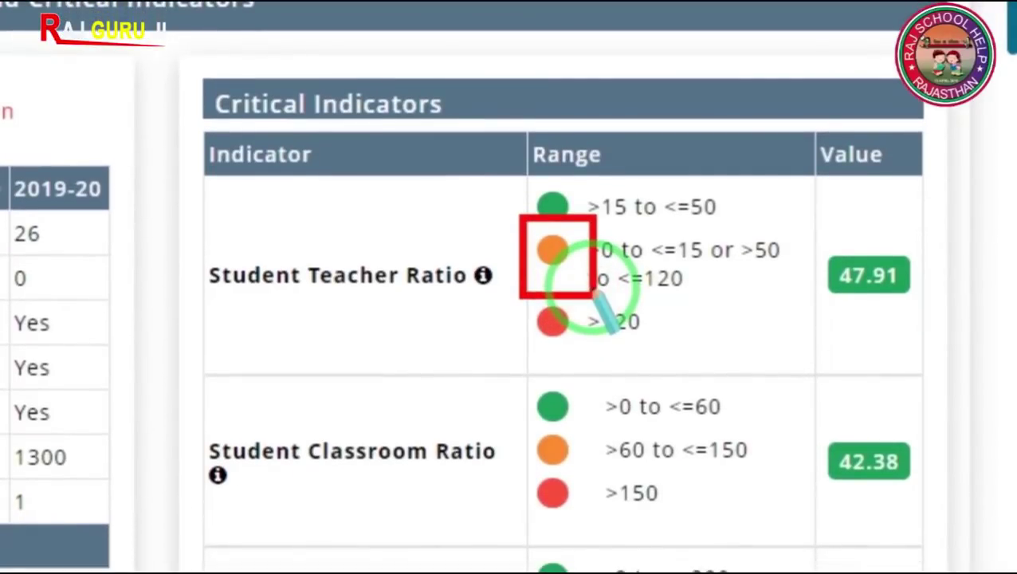
right_click(609, 292)
left_click_drag(489, 263, 583, 390)
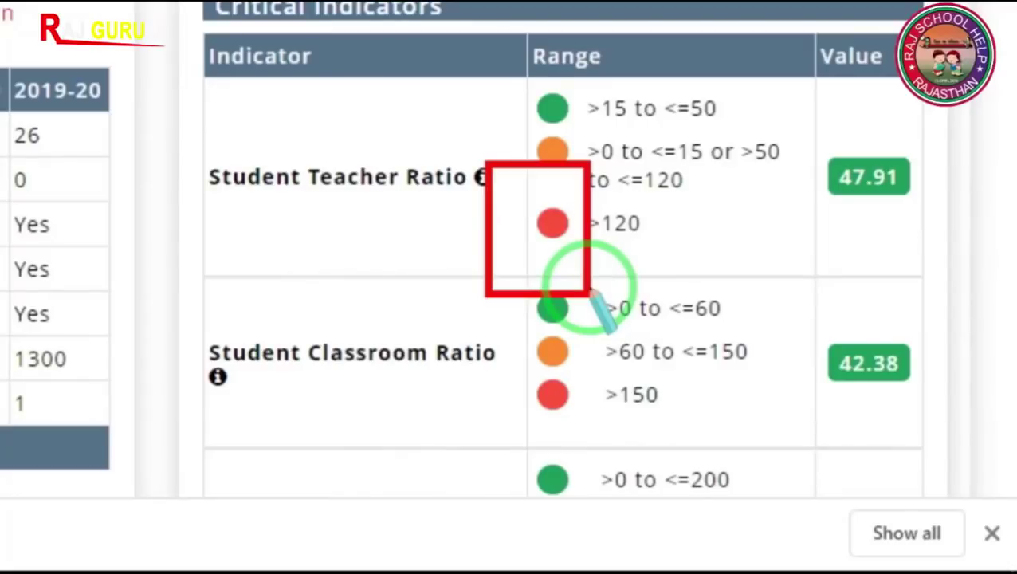
right_click(713, 208)
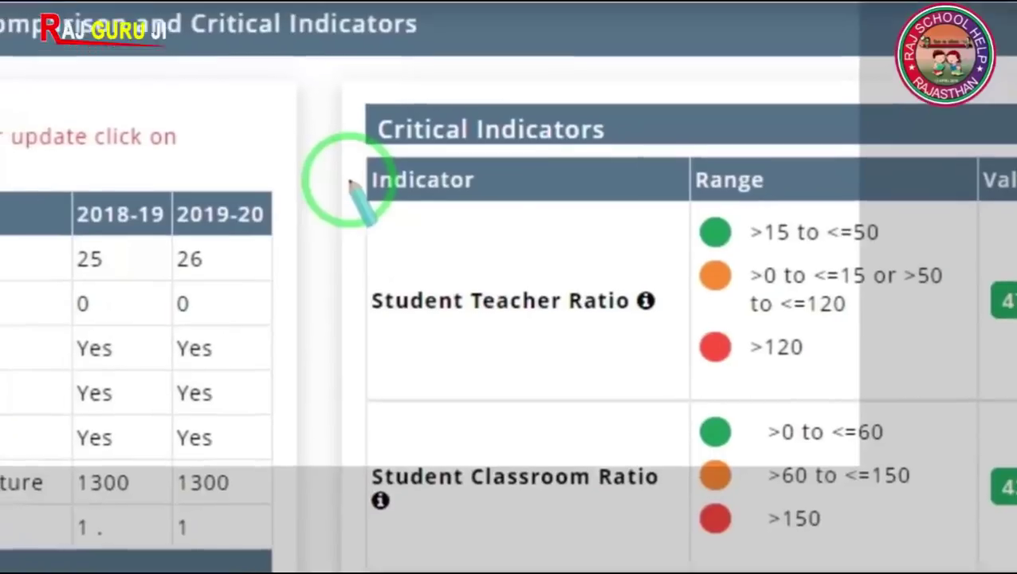
Check the school's Student Teacher Ratio value and its colour against the ranges in that row
mouse_move(349, 183)
left_mouse_down()
mouse_move(788, 424)
mouse_move(994, 341)
mouse_move(992, 314)
left_mouse_up()
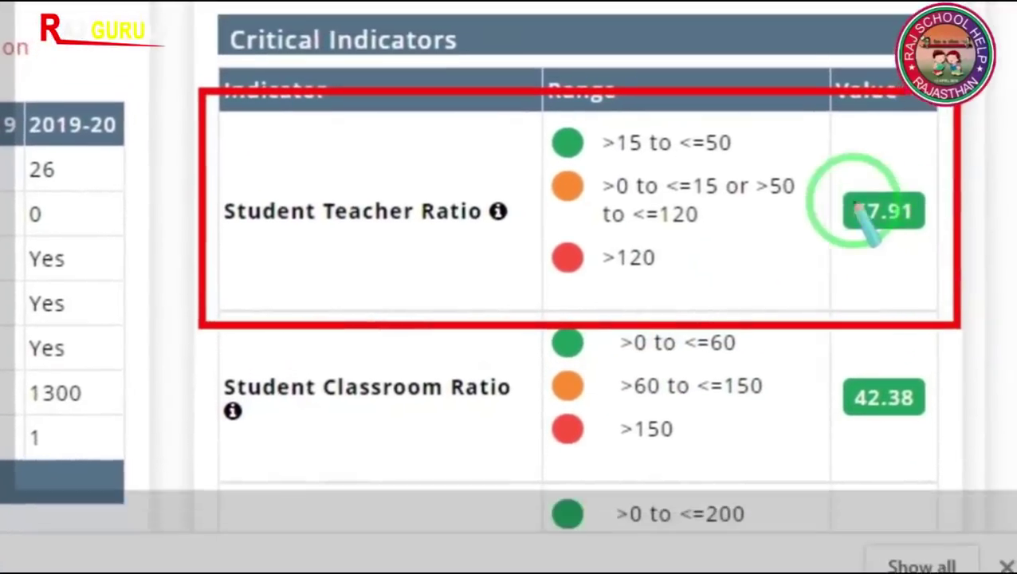
mouse_move(820, 127)
left_mouse_down()
mouse_move(873, 259)
mouse_move(975, 273)
left_mouse_up()
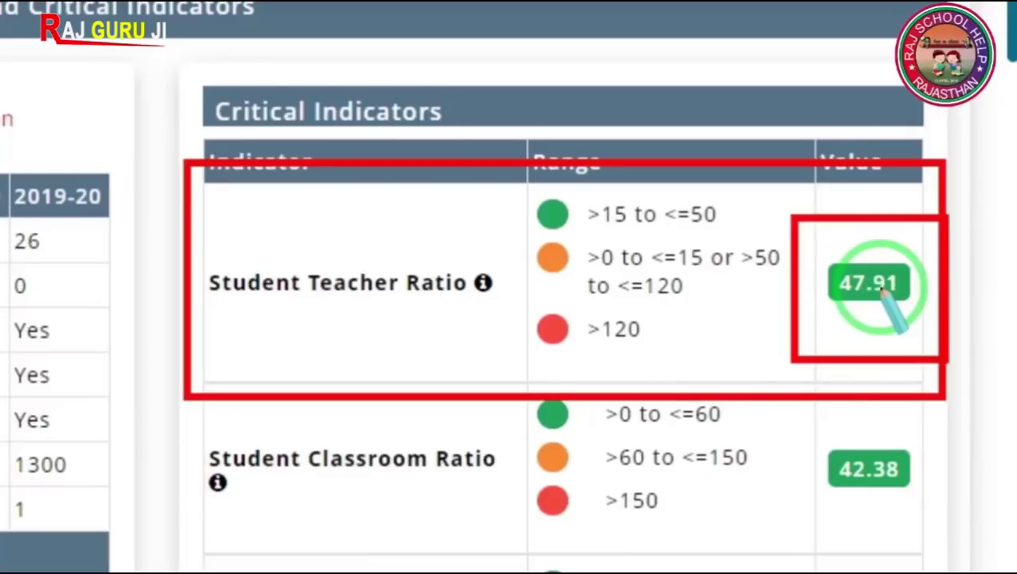
right_click(877, 291)
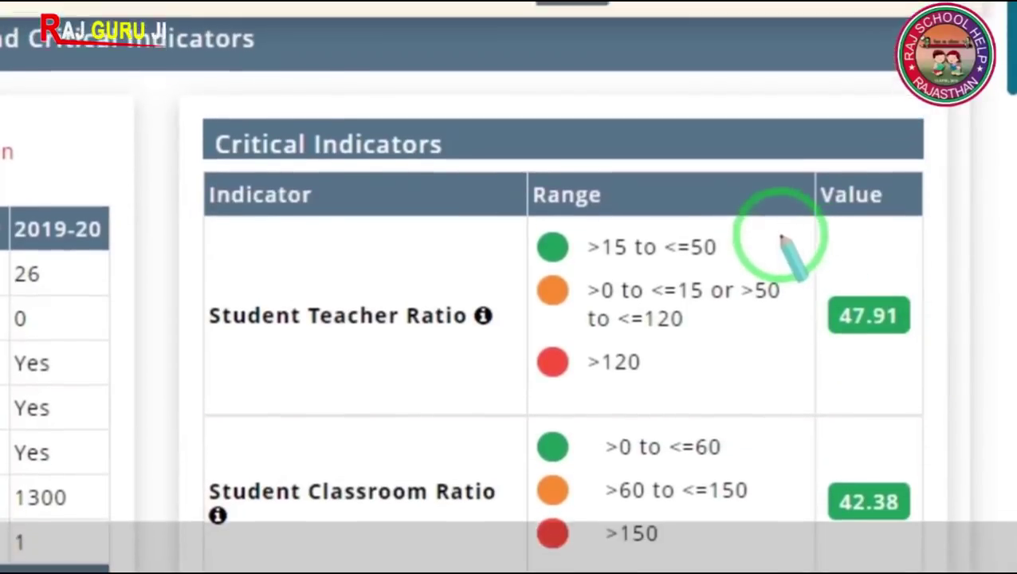
mouse_move(781, 205)
left_mouse_down()
mouse_move(907, 324)
mouse_move(928, 316)
mouse_move(915, 291)
mouse_move(930, 302)
left_mouse_up()
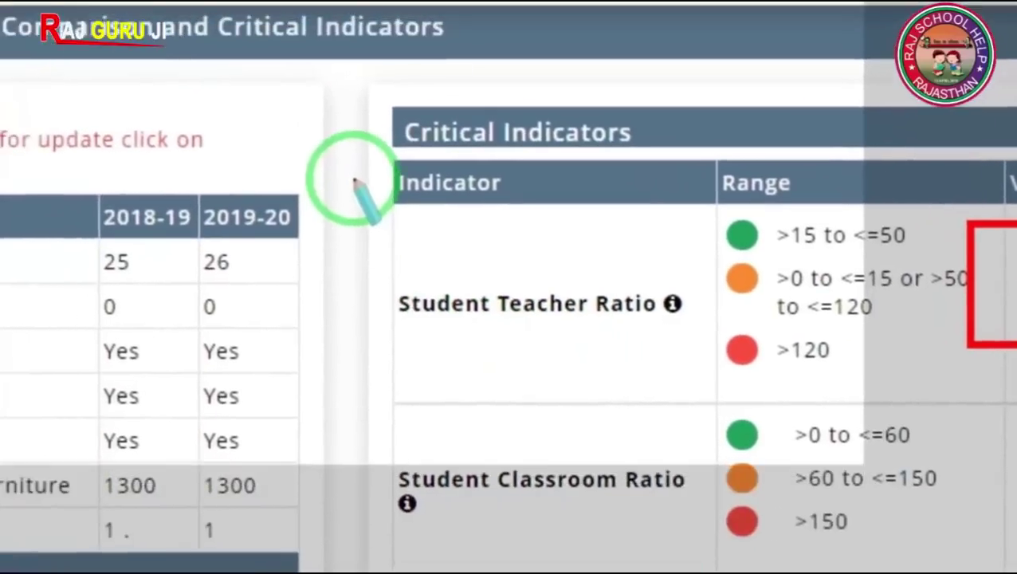
mouse_move(166, 136)
left_mouse_down()
mouse_move(467, 342)
mouse_move(677, 350)
left_mouse_up()
left_click_drag(787, 339, 942, 306)
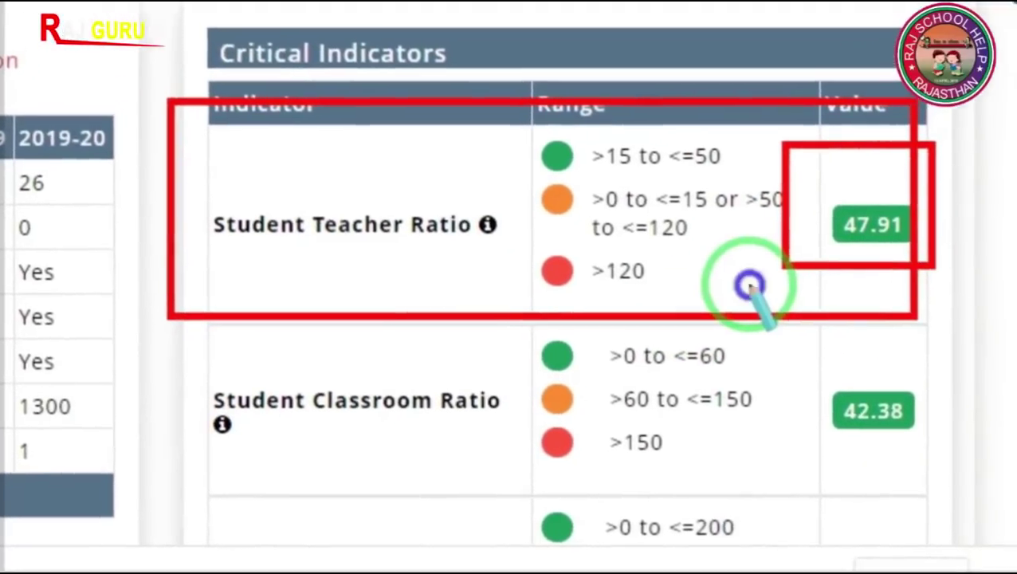
right_click(749, 285)
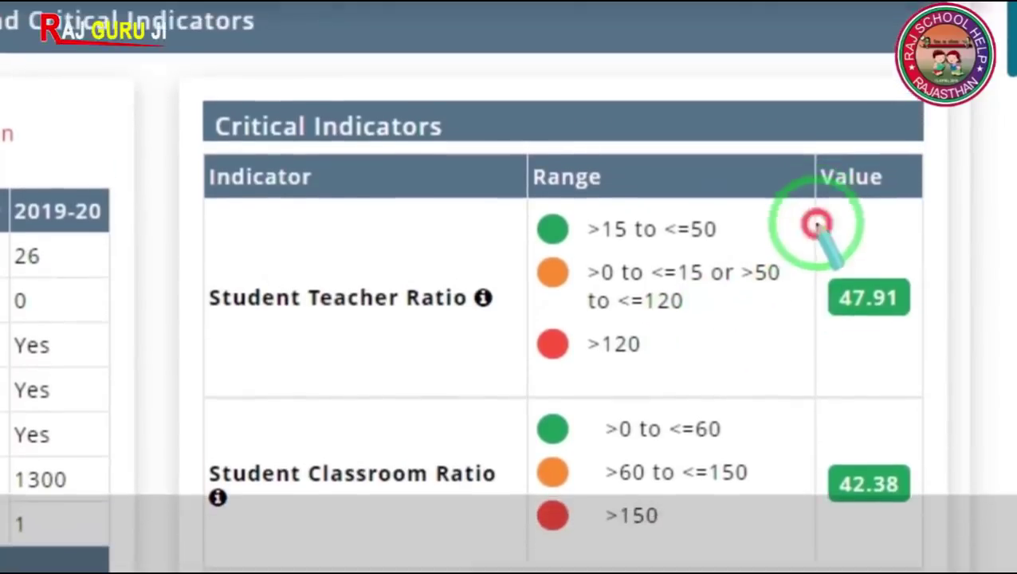
left_click_drag(815, 225, 942, 345)
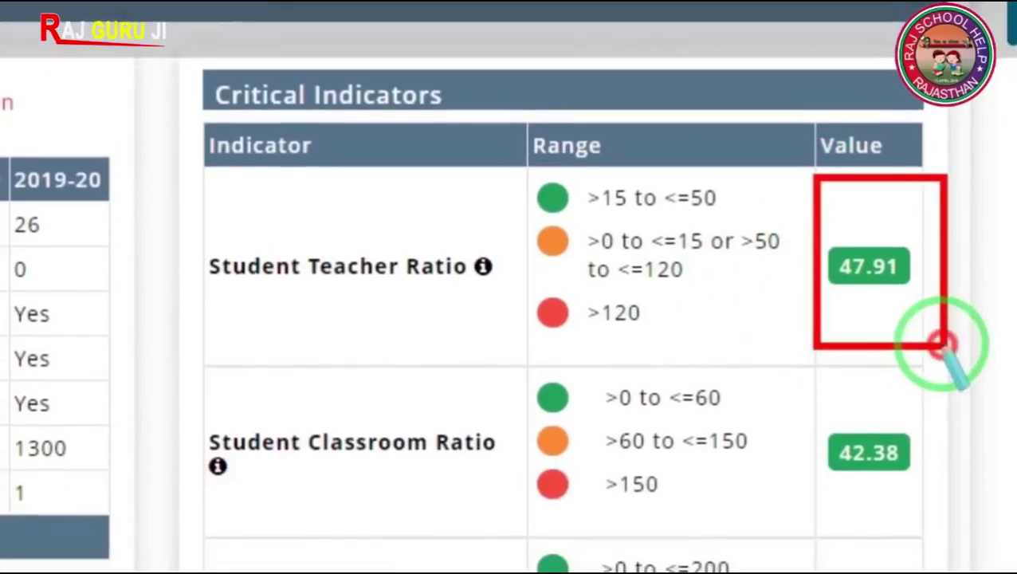
left_click(539, 290)
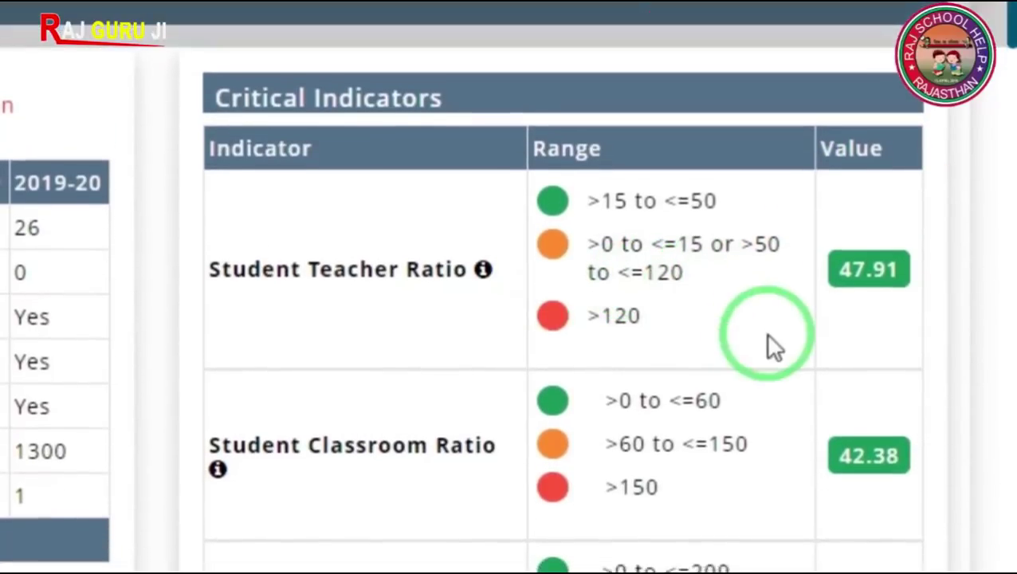
mouse_move(785, 176)
left_mouse_down()
mouse_move(797, 231)
mouse_move(904, 298)
left_mouse_up()
left_click(848, 255)
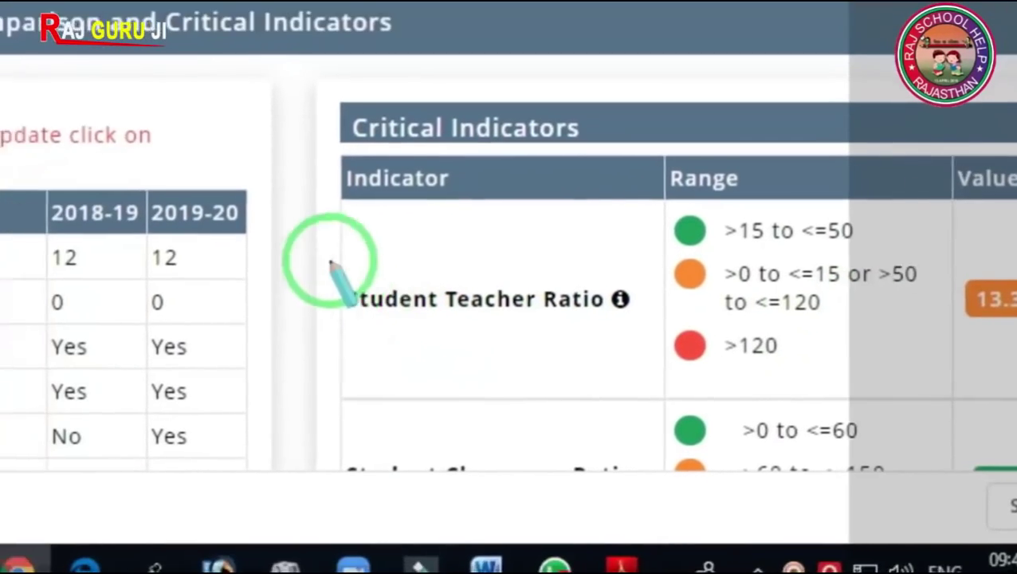
Check the Student Teacher Ratio of the other school, the one with 12 classrooms, against the indicator ranges
mouse_move(317, 230)
left_mouse_down()
mouse_move(575, 404)
mouse_move(694, 397)
left_mouse_up()
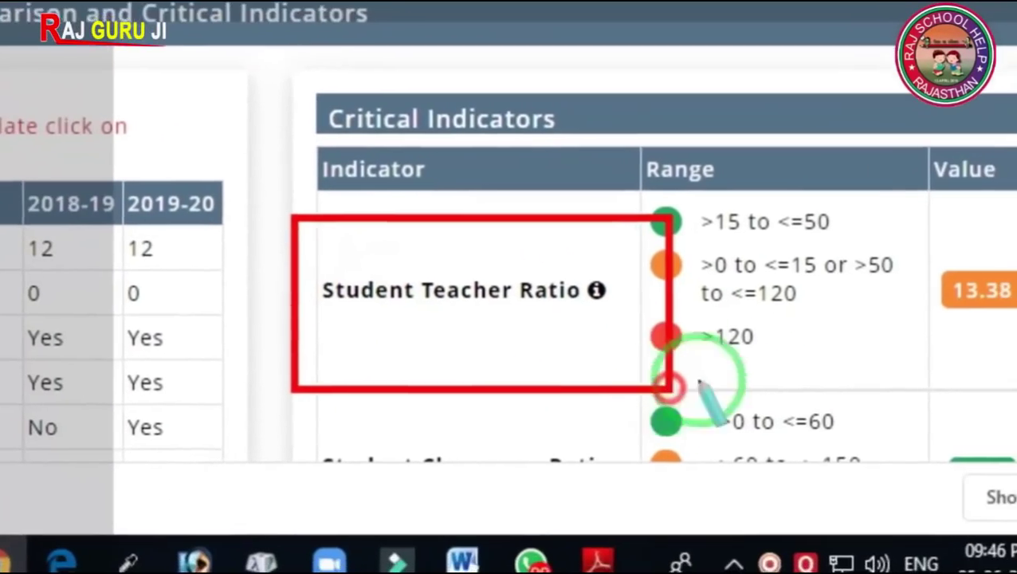
left_click_drag(916, 215, 1016, 380)
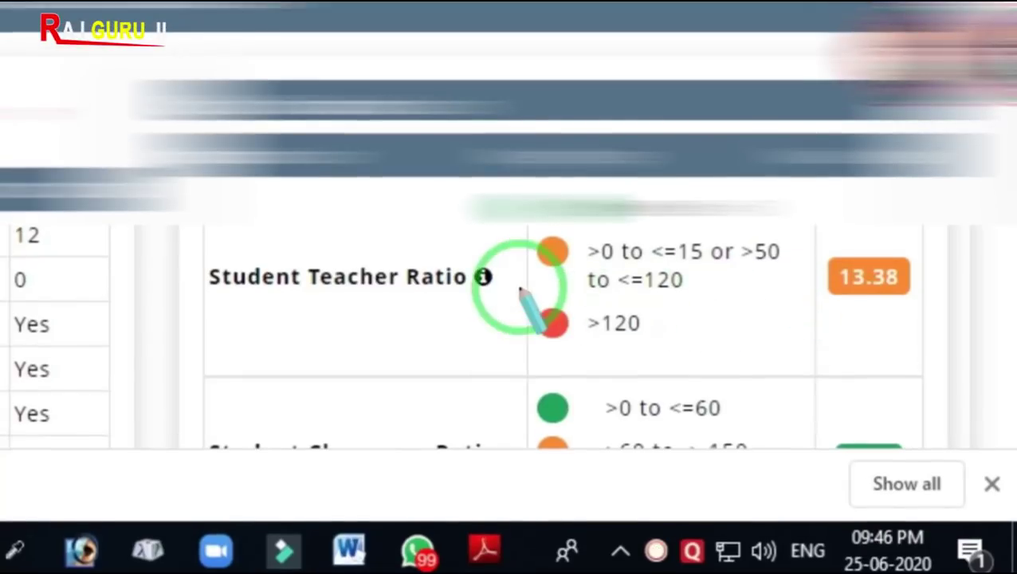
scroll(527, 286, "down", 3)
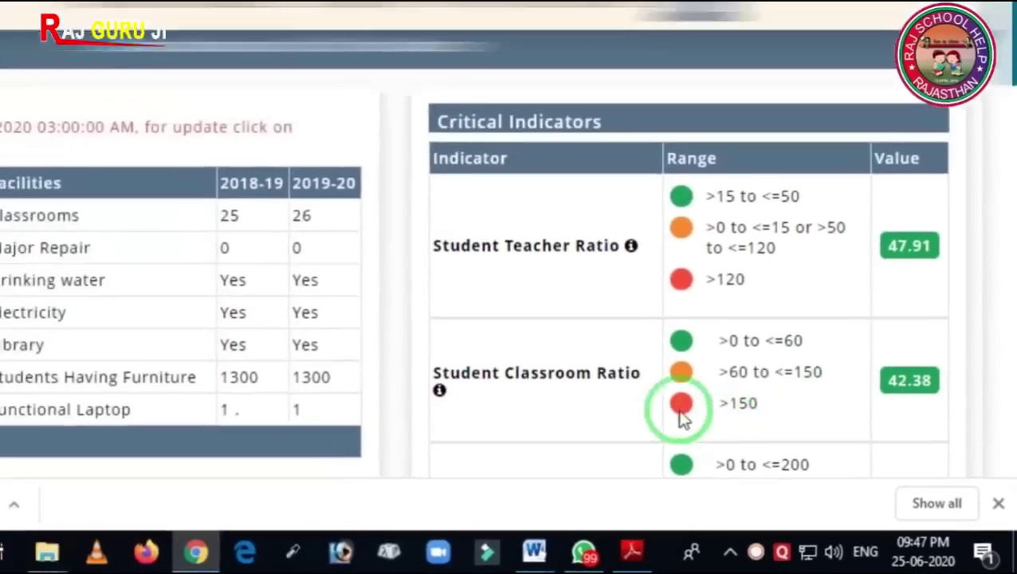
Read the certification notes beside the declaration fields, including the parameters that cannot be changed after certification
scroll(760, 343, "down", 10)
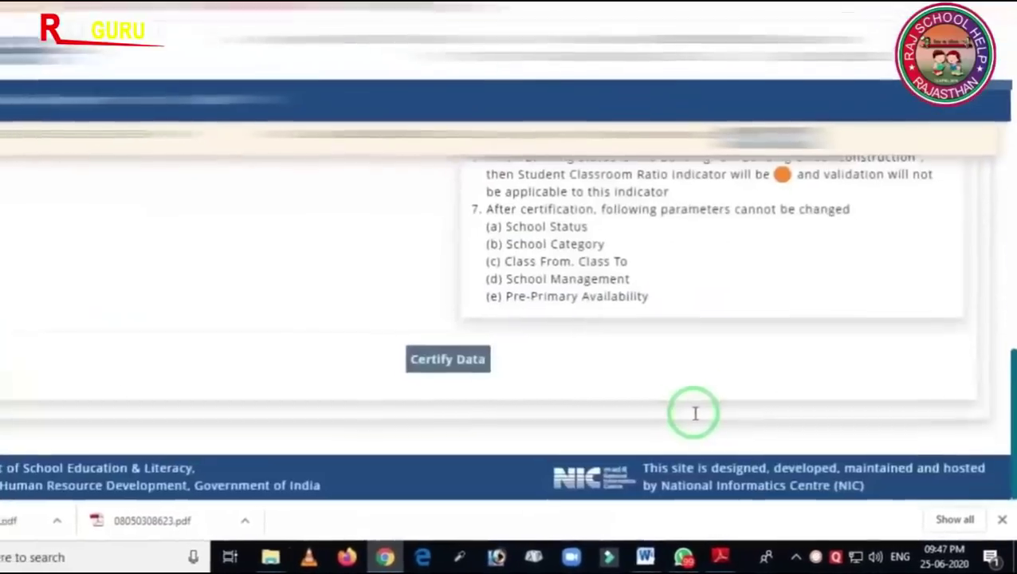
scroll(708, 422, "up", 5)
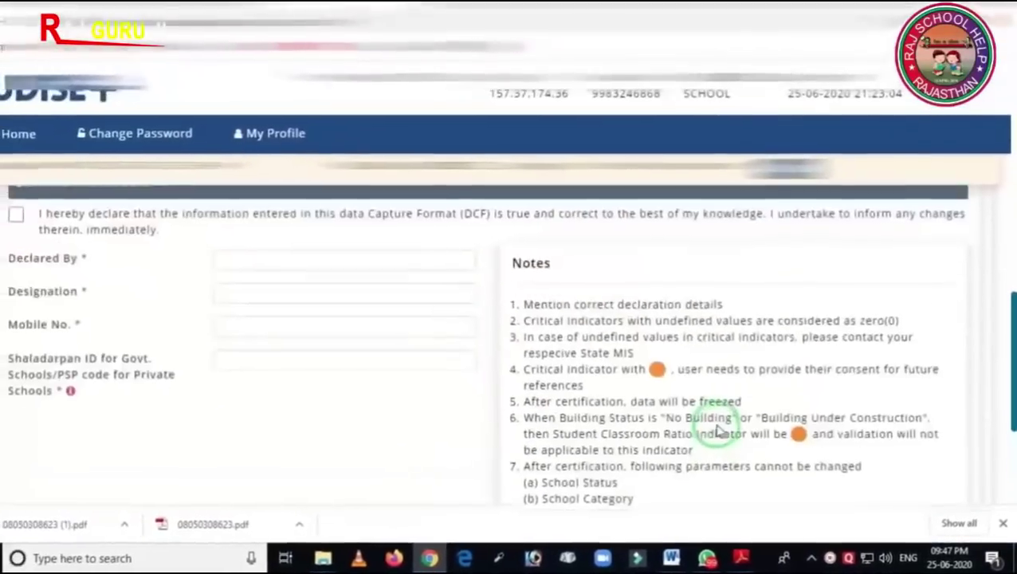
scroll(714, 424, "down", 2)
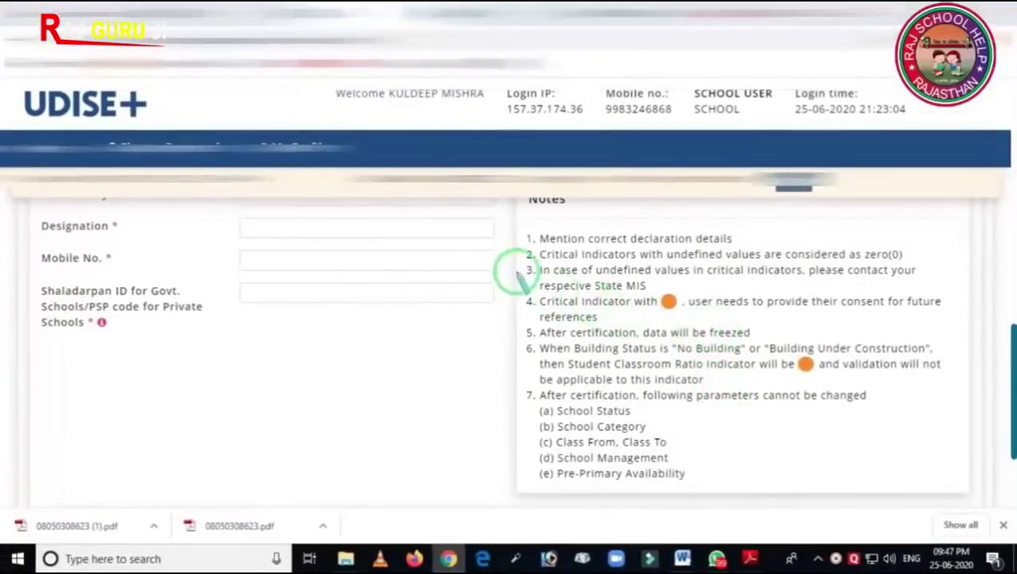
left_click_drag(507, 263, 893, 429)
left_click(750, 387)
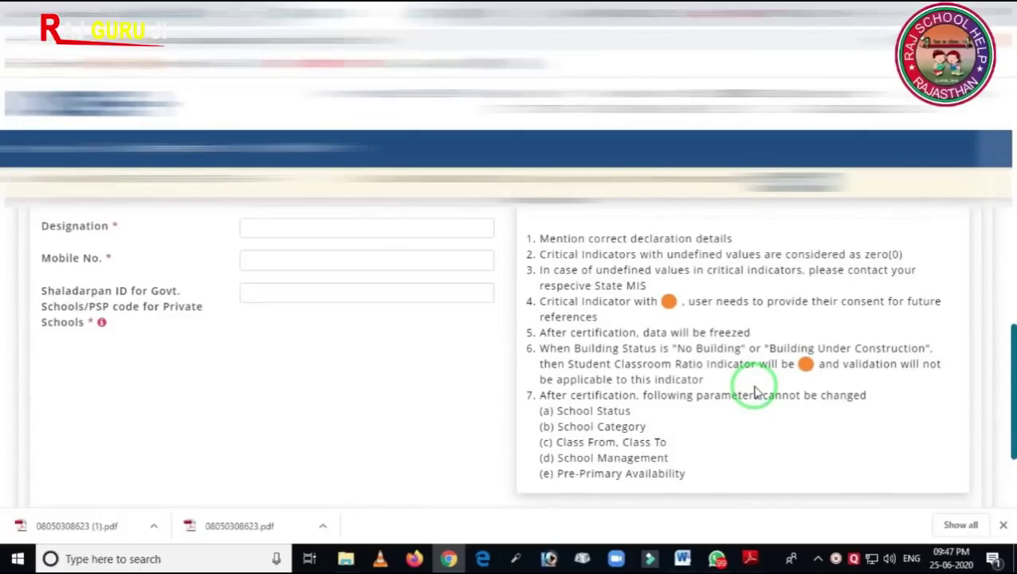
Check the value colours of all critical indicators, from Student Teacher Ratio to Teacher's Deviation, against the certification legend
scroll(756, 389, "up", 5)
scroll(896, 388, "up", 2)
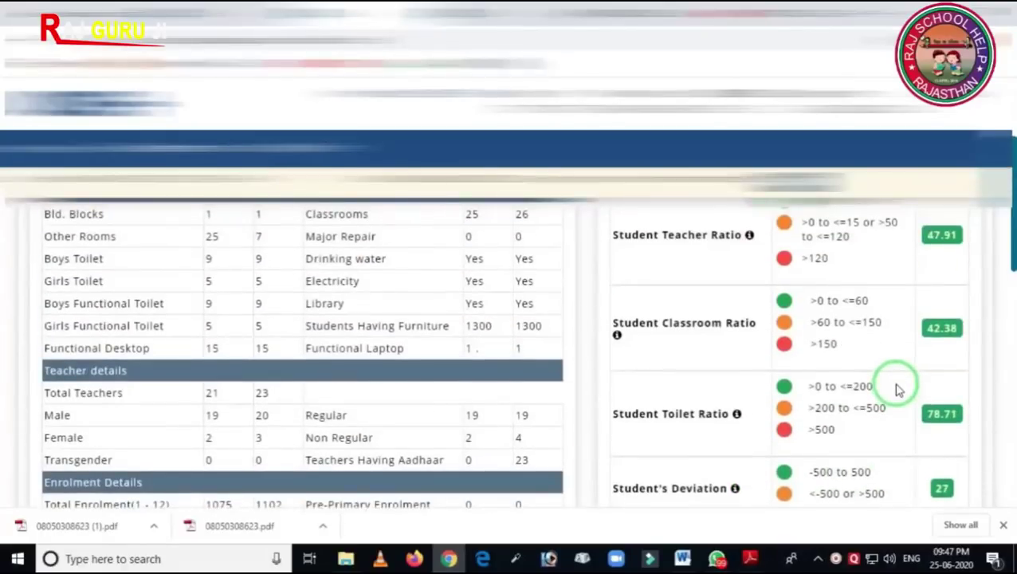
scroll(898, 390, "up", 1)
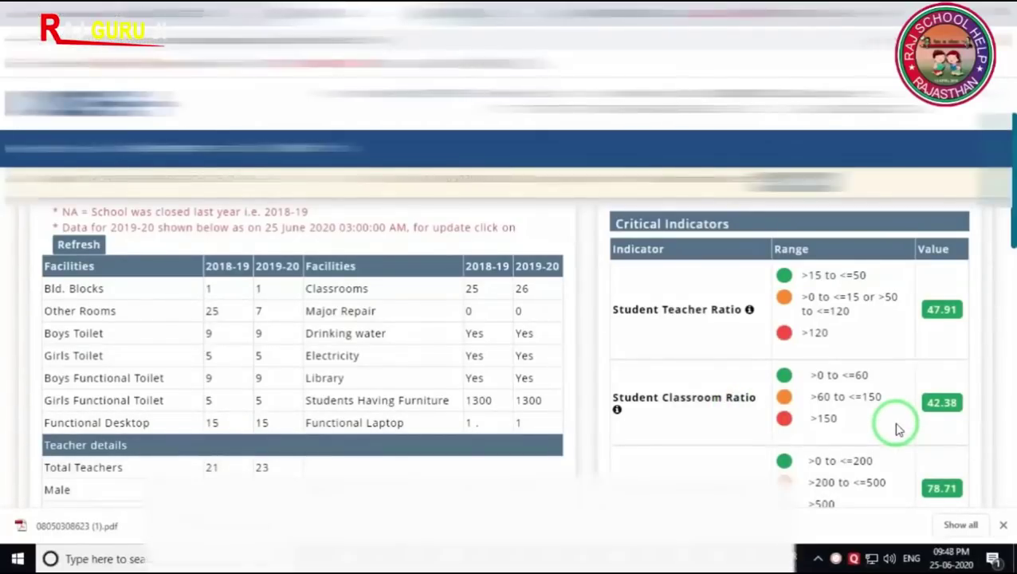
scroll(897, 429, "down", 3)
scroll(897, 429, "up", 3)
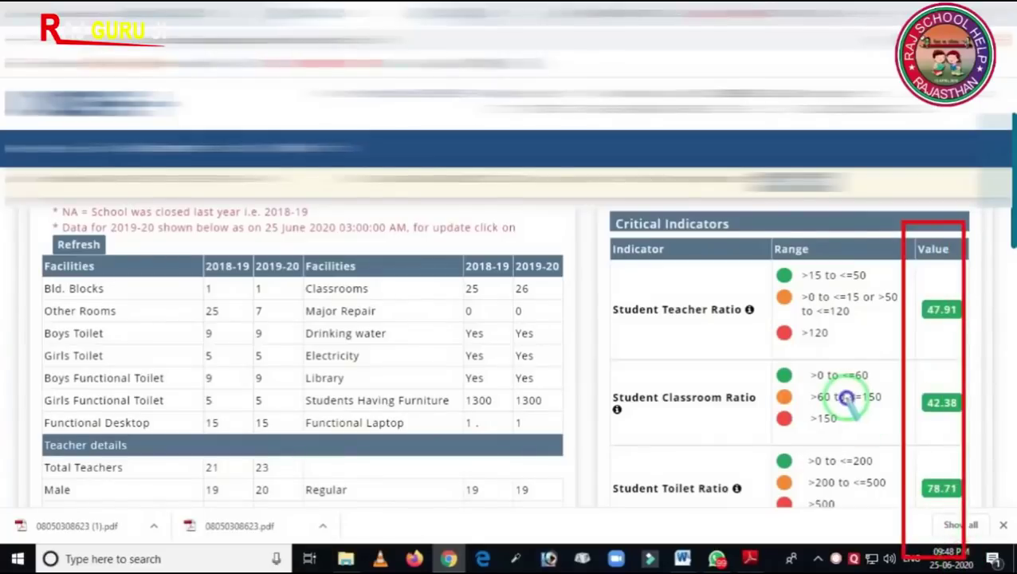
scroll(945, 375, "down", 2)
scroll(944, 375, "down", 4)
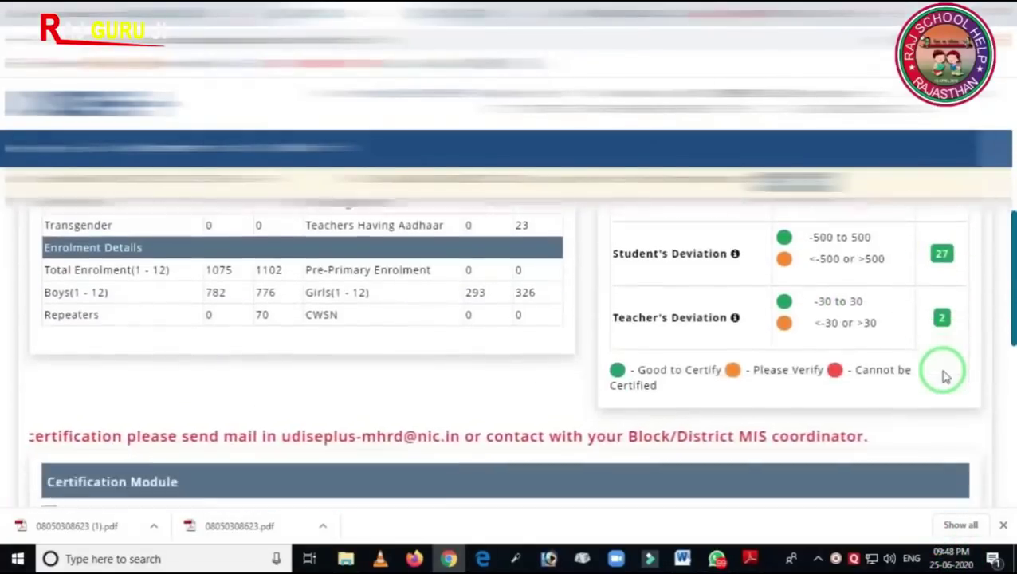
scroll(945, 377, "up", 3)
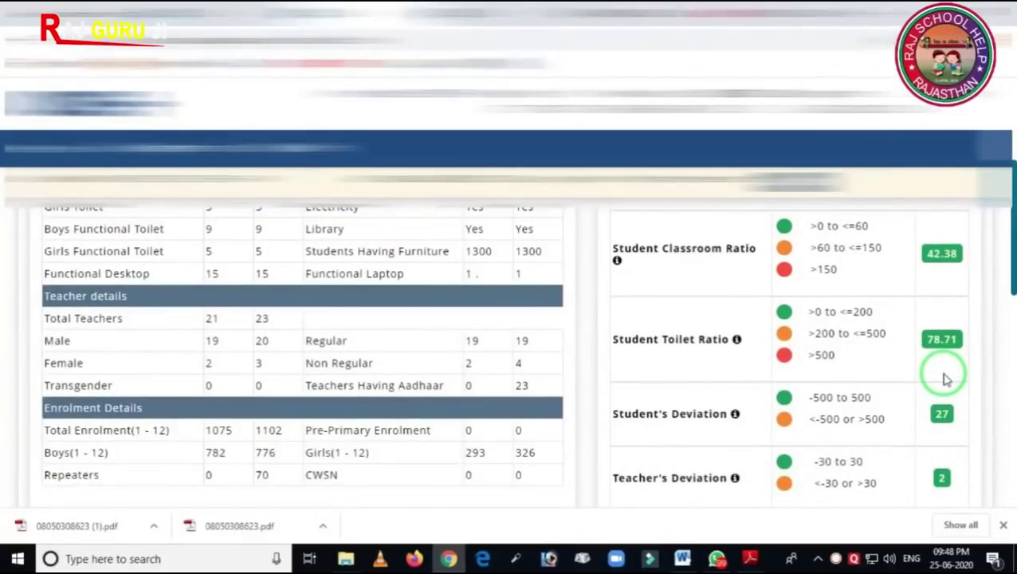
scroll(946, 379, "up", 3)
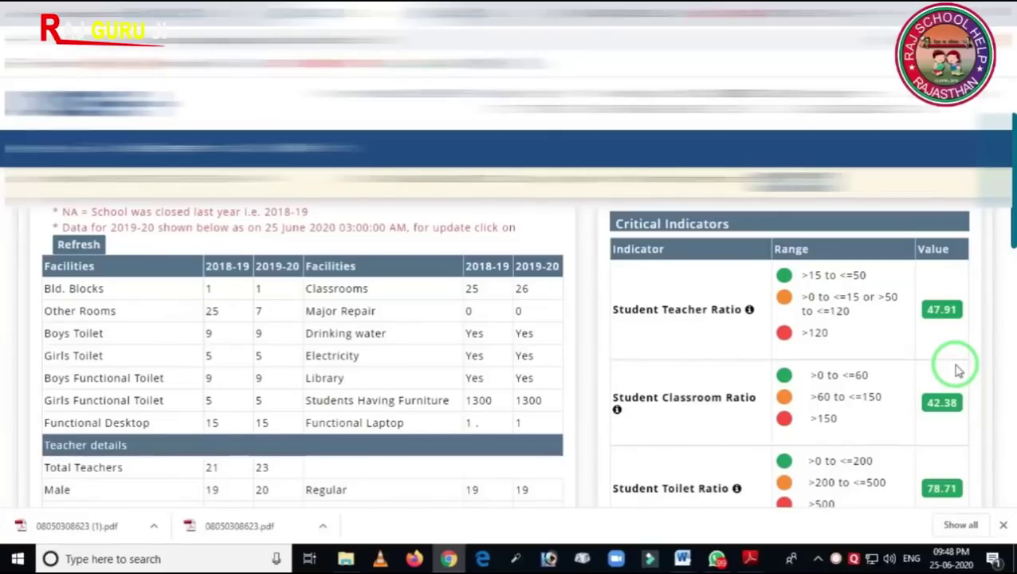
scroll(751, 342, "down", 3)
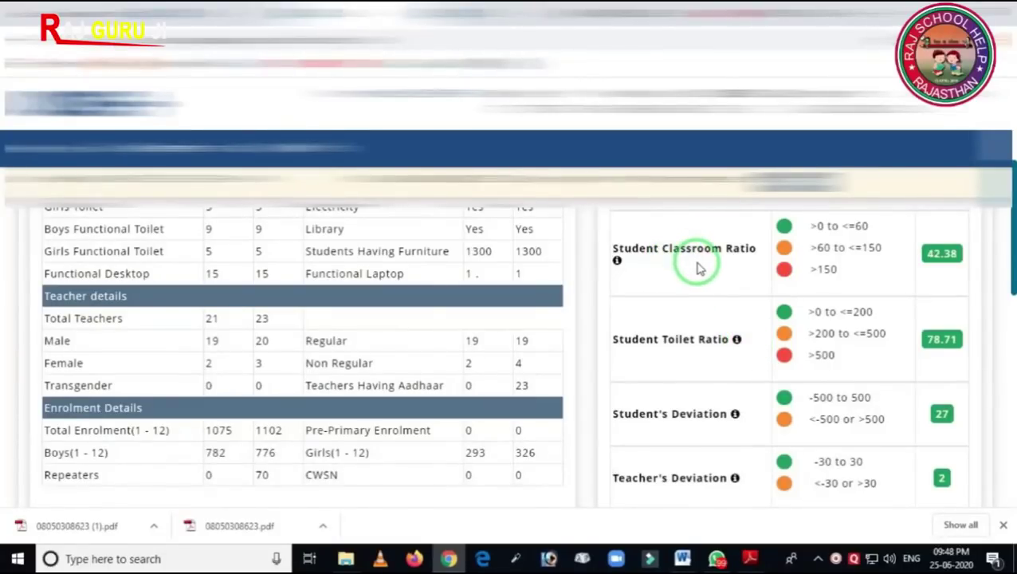
scroll(797, 287, "up", 2)
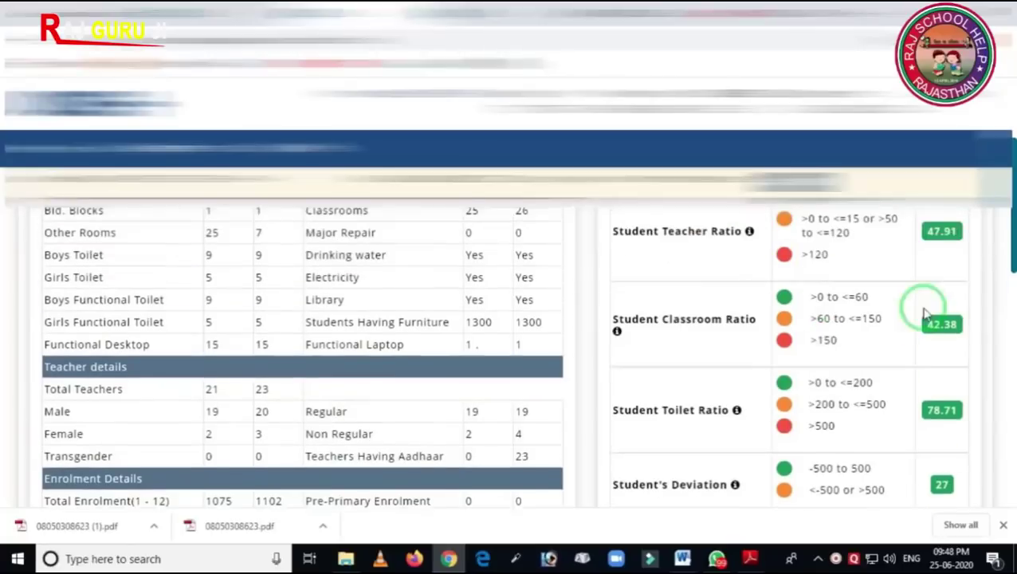
scroll(901, 330, "down", 2)
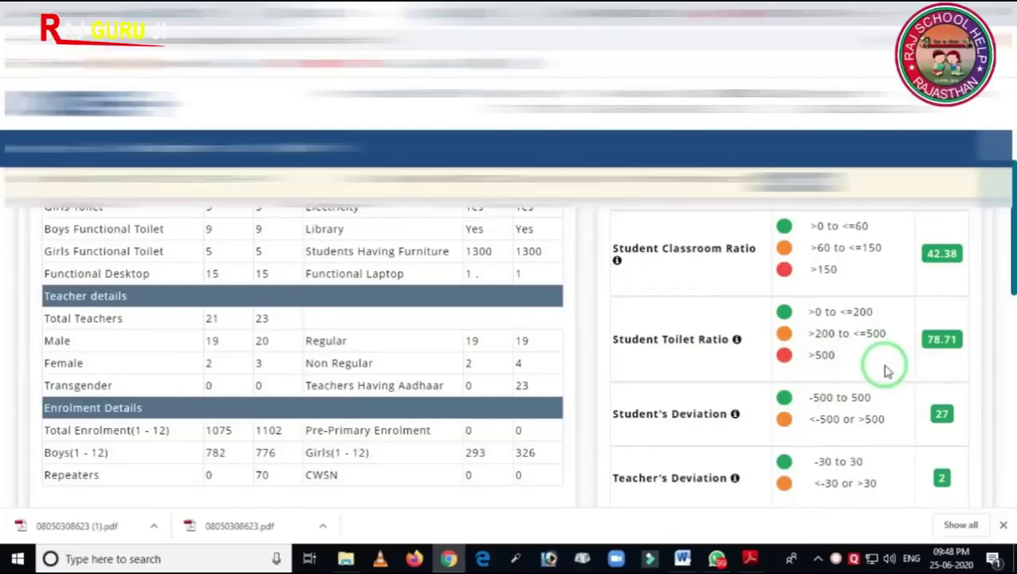
Read the certification legend below the critical indicators: the Good to Certify, Please Verify and Cannot be Certified colours
scroll(877, 376, "up", 2)
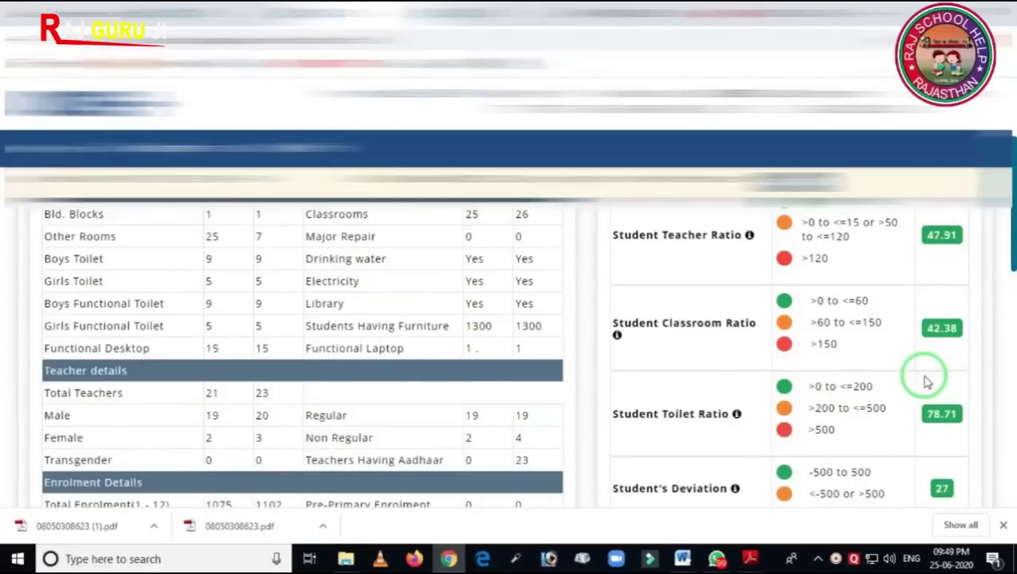
scroll(916, 378, "down", 2)
scroll(859, 383, "down", 6)
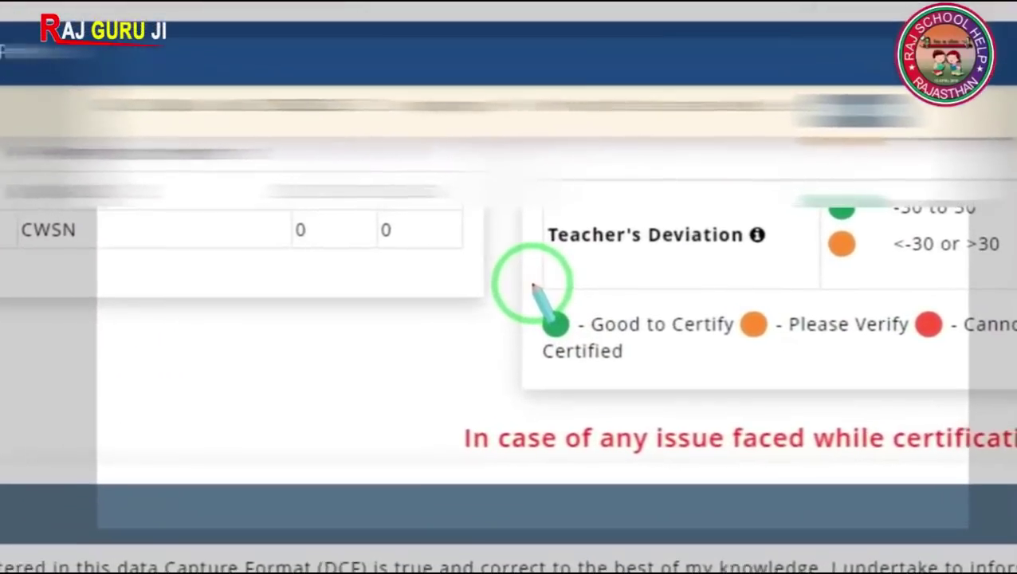
mouse_move(532, 286)
left_mouse_down()
mouse_move(529, 331)
mouse_move(573, 387)
mouse_move(639, 382)
left_mouse_up()
left_click_drag(555, 309, 691, 302)
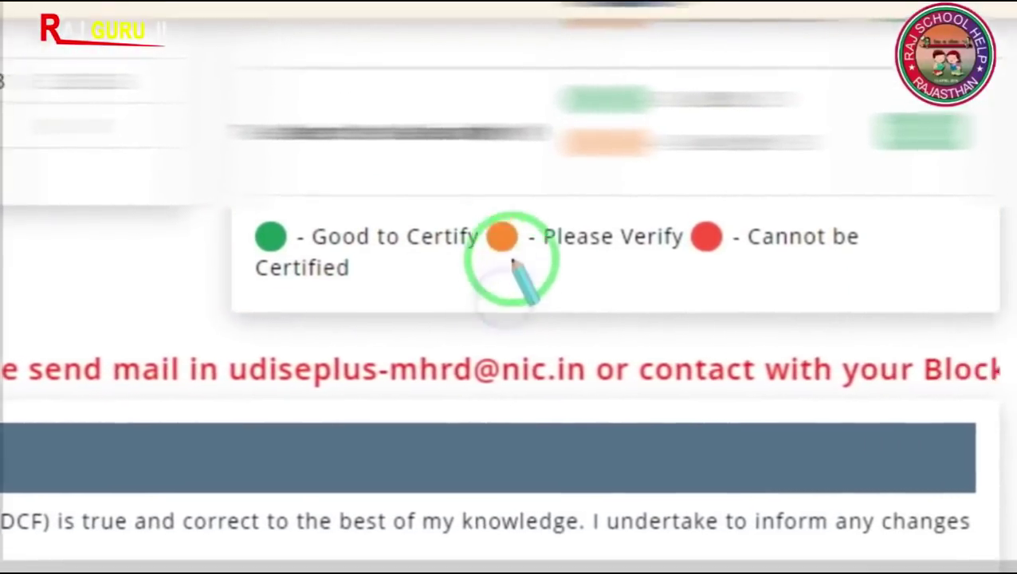
mouse_move(479, 204)
left_mouse_down()
mouse_move(585, 335)
mouse_move(678, 301)
left_mouse_up()
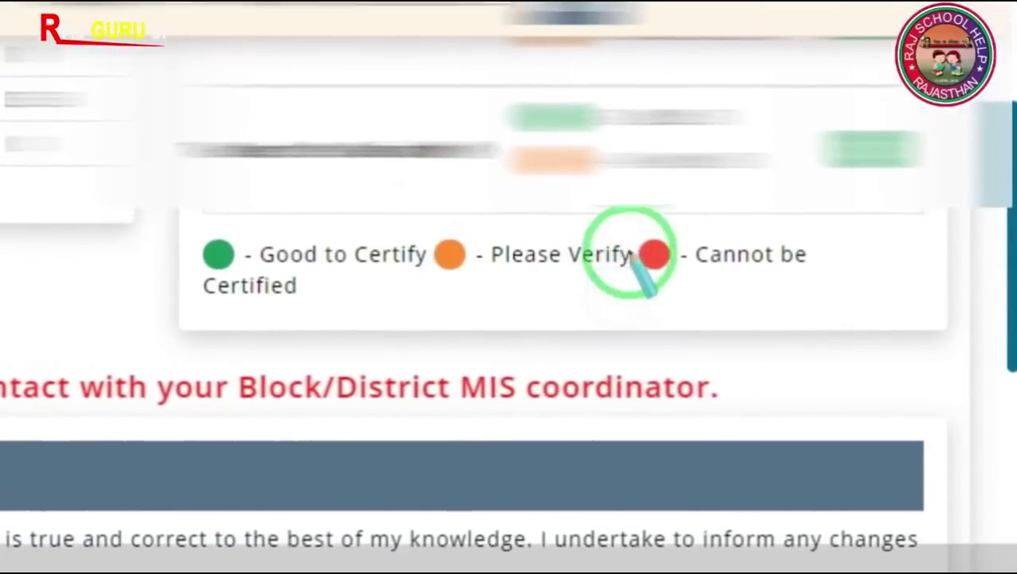
mouse_move(628, 245)
left_mouse_down()
mouse_move(635, 236)
mouse_move(642, 318)
mouse_move(851, 327)
left_mouse_up()
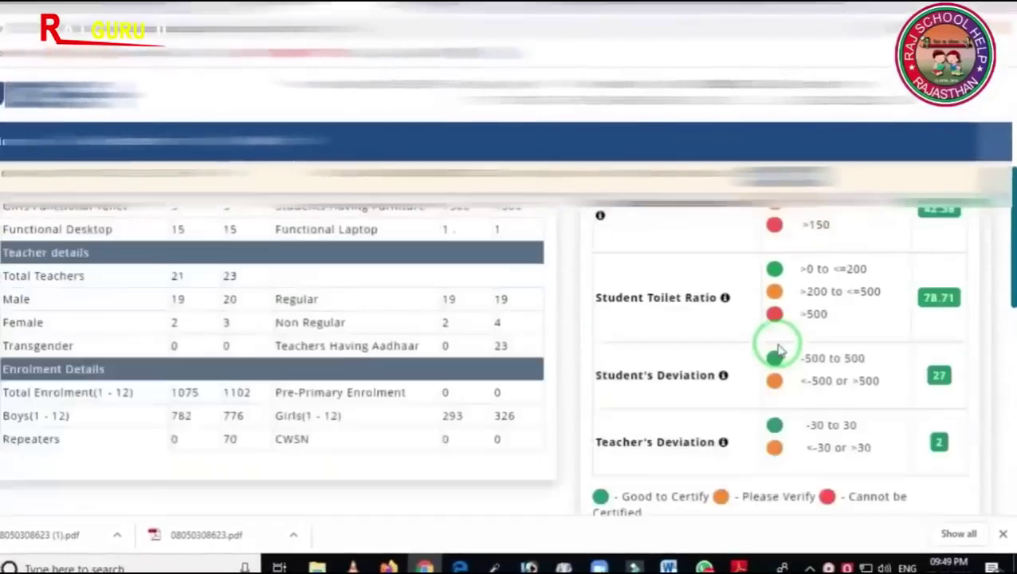
Recheck the critical indicator values from Teacher's Deviation back up to Student Teacher Ratio before making the declaration
scroll(757, 356, "up", 1)
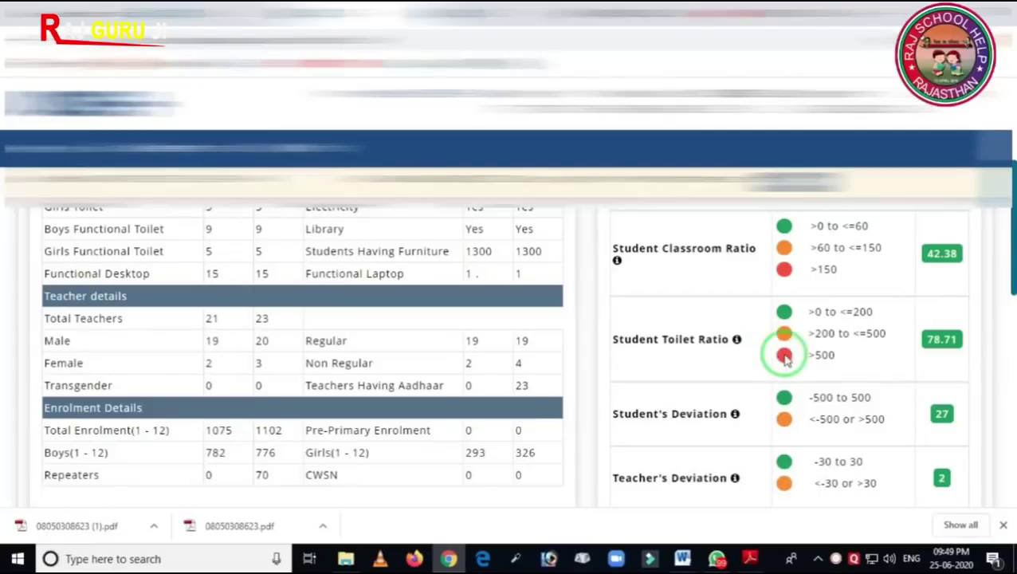
scroll(765, 390, "down", 2)
scroll(699, 400, "down", 2)
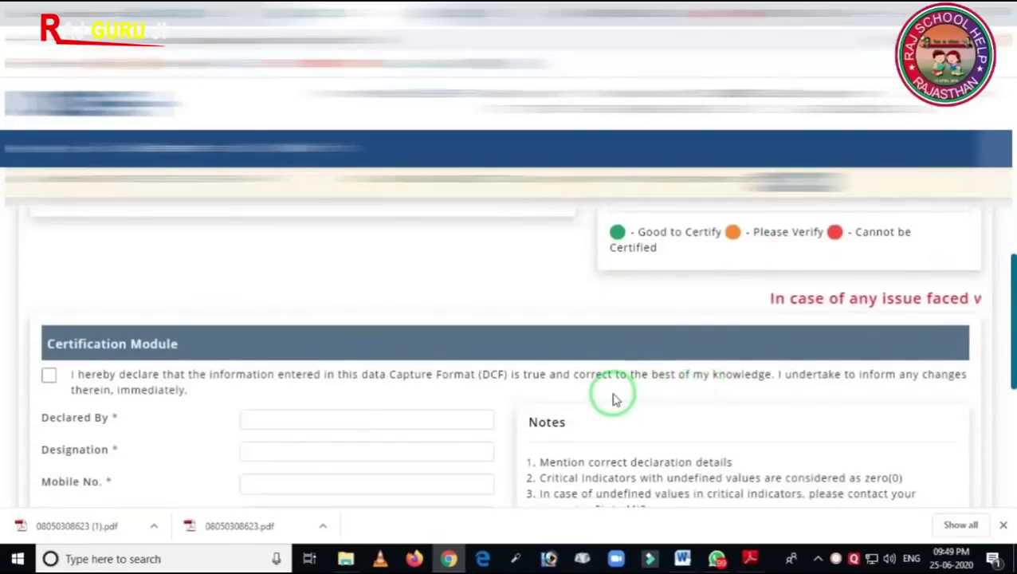
scroll(693, 374, "up", 5)
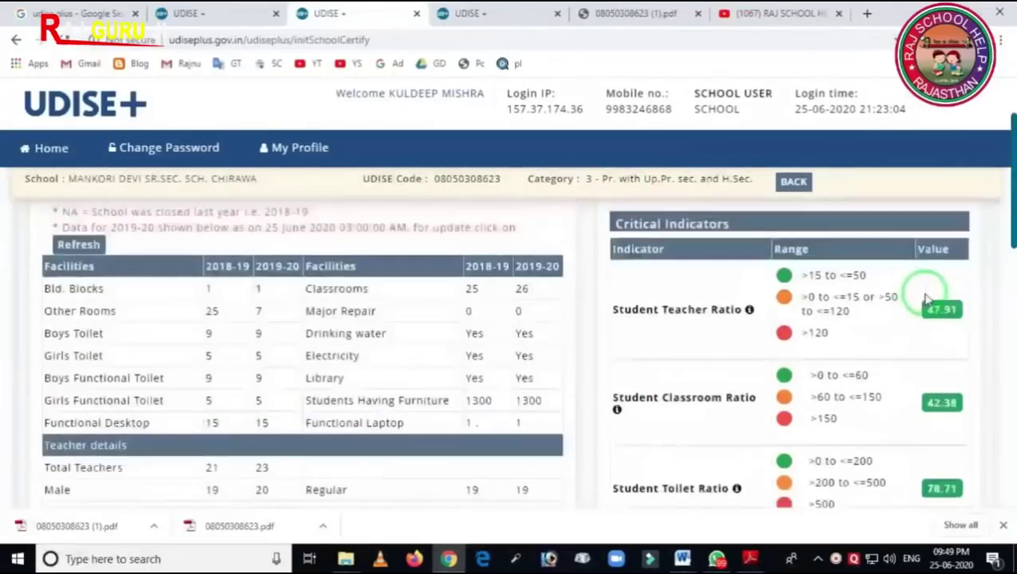
Accept the declaration in the Certification Module that the information entered in the DCF is true and correct
scroll(927, 299, "down", 5)
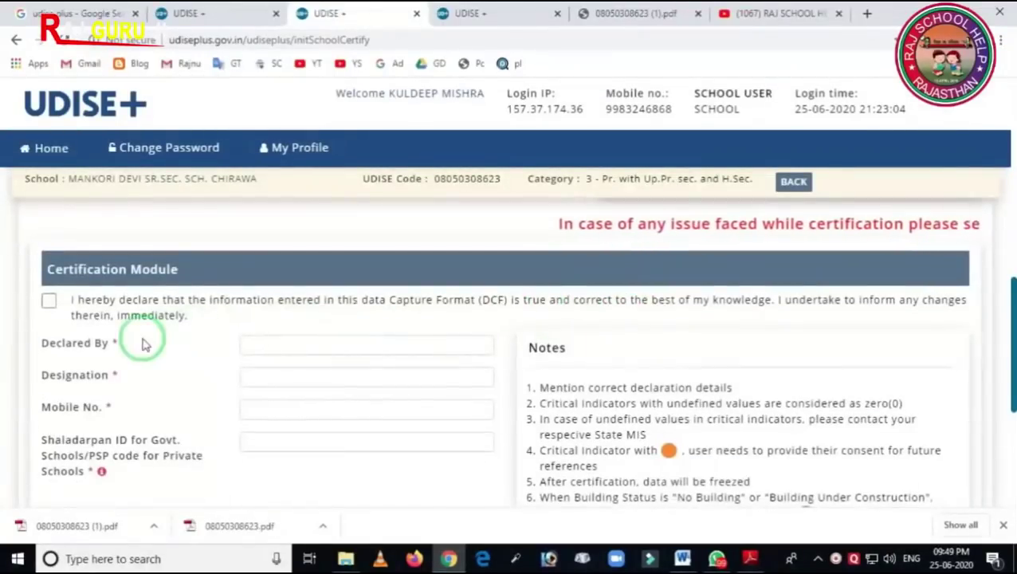
left_click(47, 303)
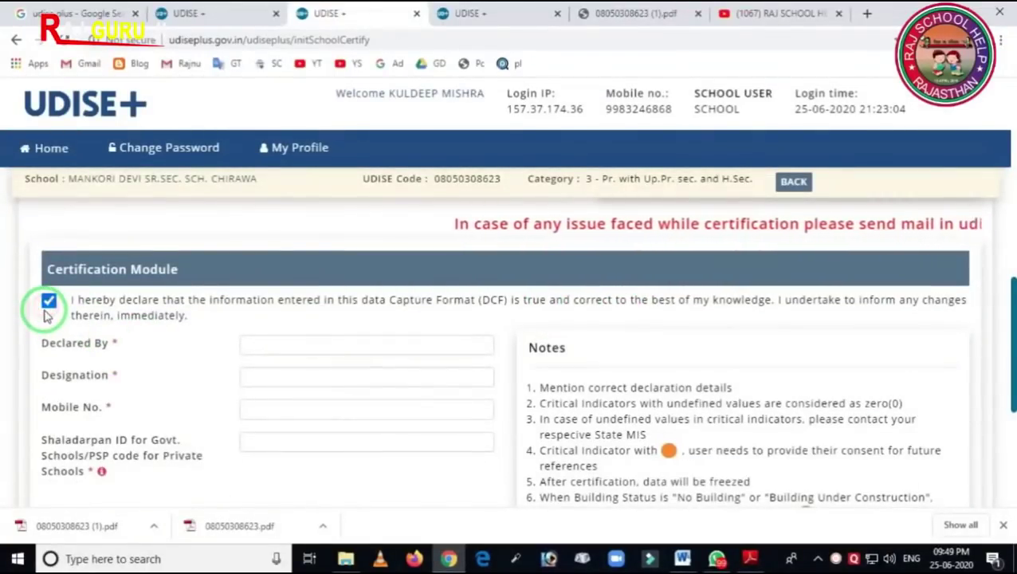
scroll(159, 317, "down", 1)
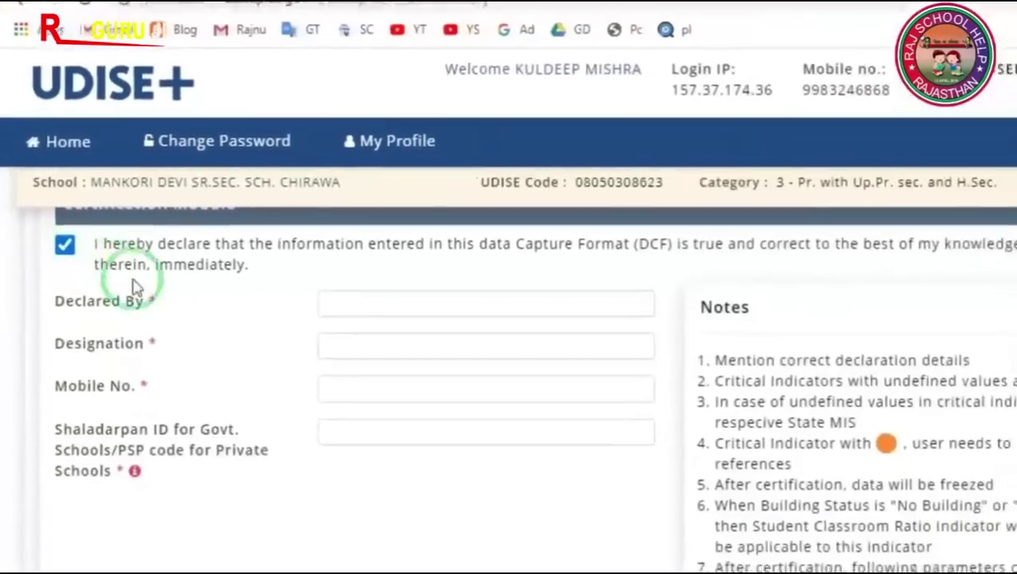
Review the required declaration fields: Declared By, Designation, Mobile No. and Shaladarpan ID or PSP code
left_click(401, 306)
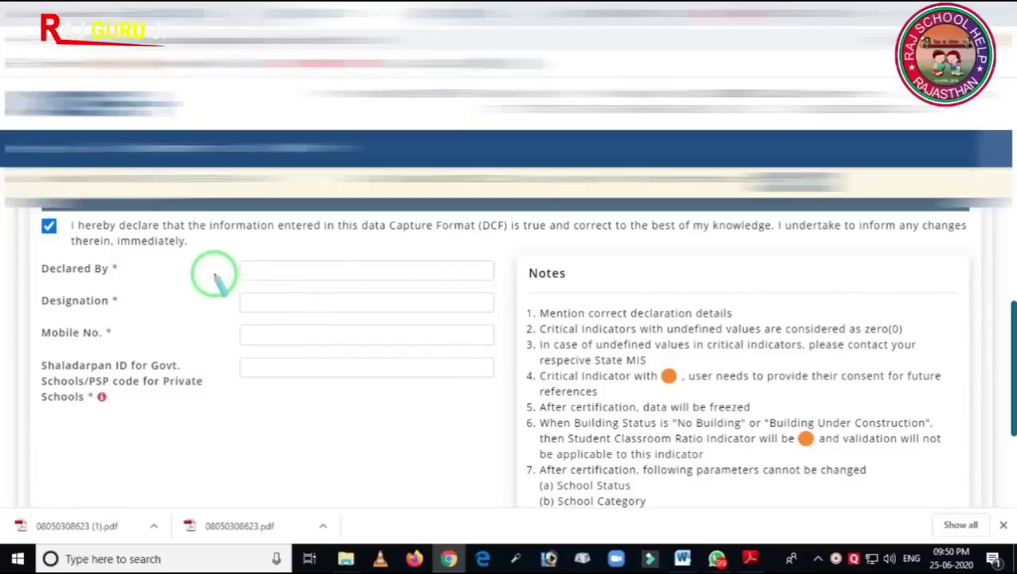
mouse_move(212, 274)
left_mouse_down()
mouse_move(291, 329)
mouse_move(385, 325)
left_mouse_up()
right_click(346, 306)
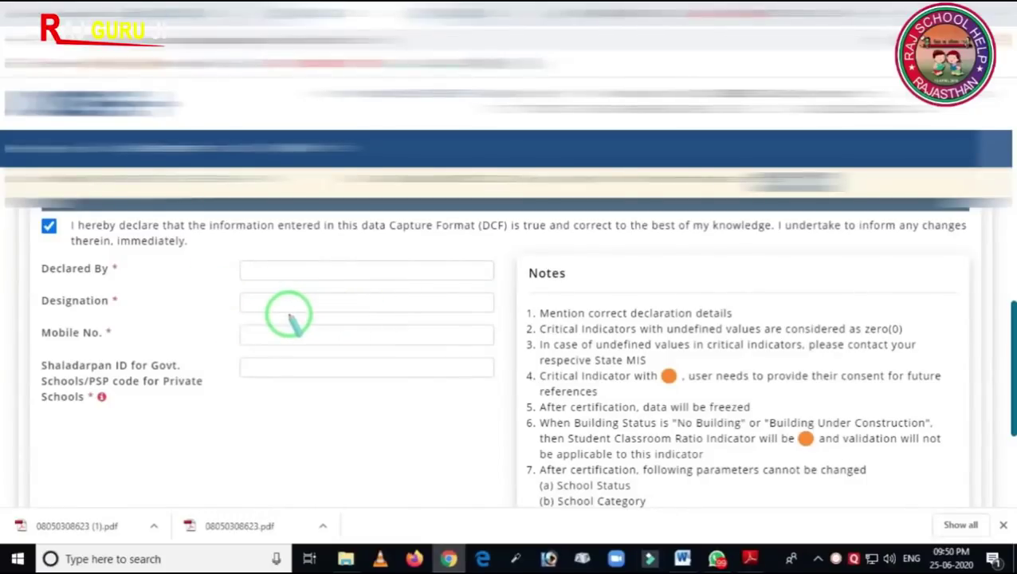
mouse_move(198, 310)
left_mouse_down()
mouse_move(256, 363)
mouse_move(451, 358)
left_mouse_up()
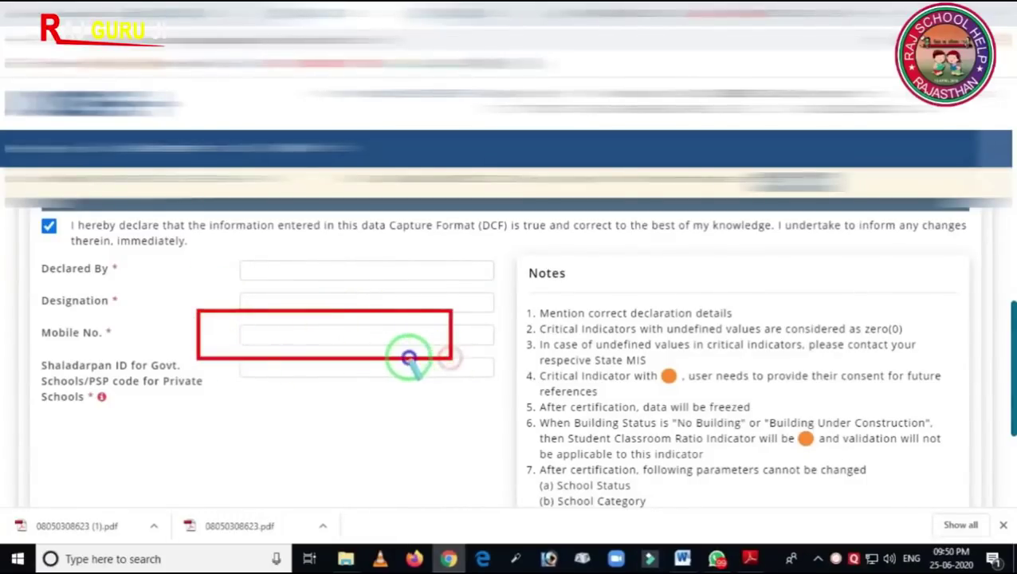
right_click(409, 357)
mouse_move(20, 338)
left_mouse_down()
mouse_move(45, 426)
mouse_move(194, 431)
left_mouse_up()
mouse_move(204, 345)
left_mouse_down()
mouse_move(222, 371)
mouse_move(512, 409)
left_mouse_up()
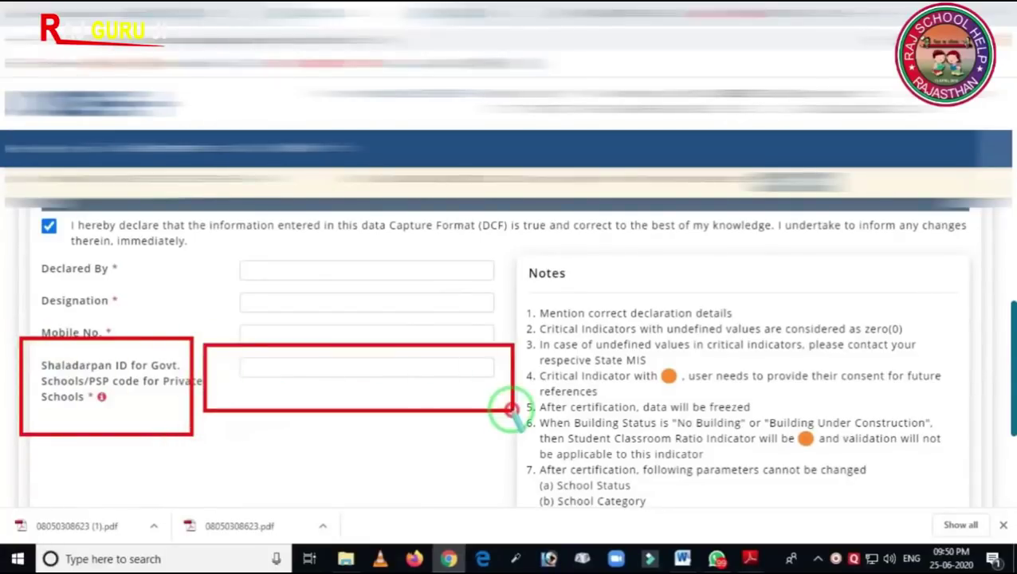
right_click(361, 398)
mouse_move(213, 343)
left_mouse_down()
mouse_move(216, 354)
mouse_move(441, 420)
mouse_move(517, 420)
mouse_move(516, 399)
left_mouse_up()
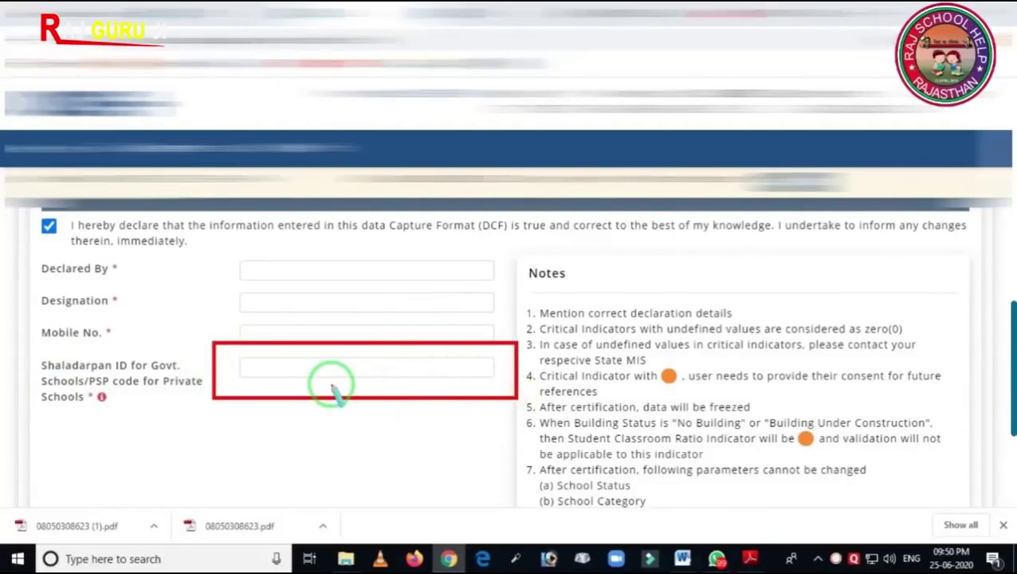
right_click(333, 389)
left_click_drag(204, 357, 436, 409)
right_click(461, 409)
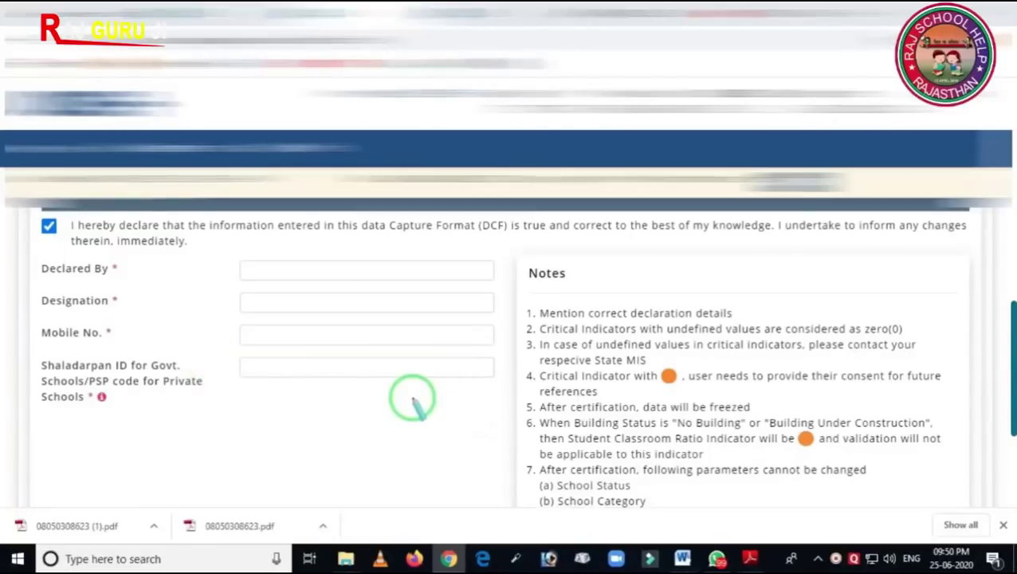
Certify the school data and dismiss the confirmation dialog
scroll(487, 415, "down", 3)
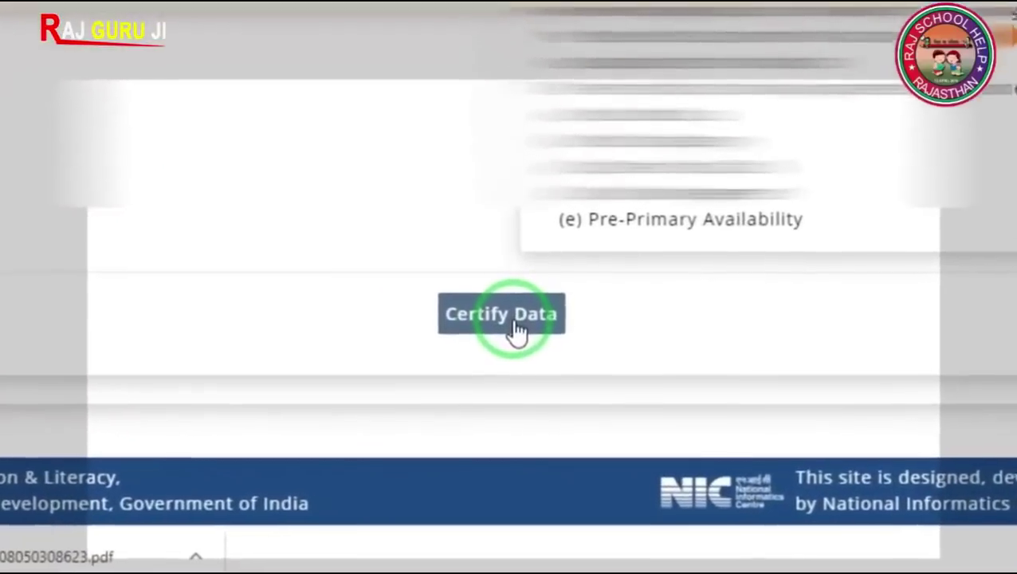
left_click(514, 323)
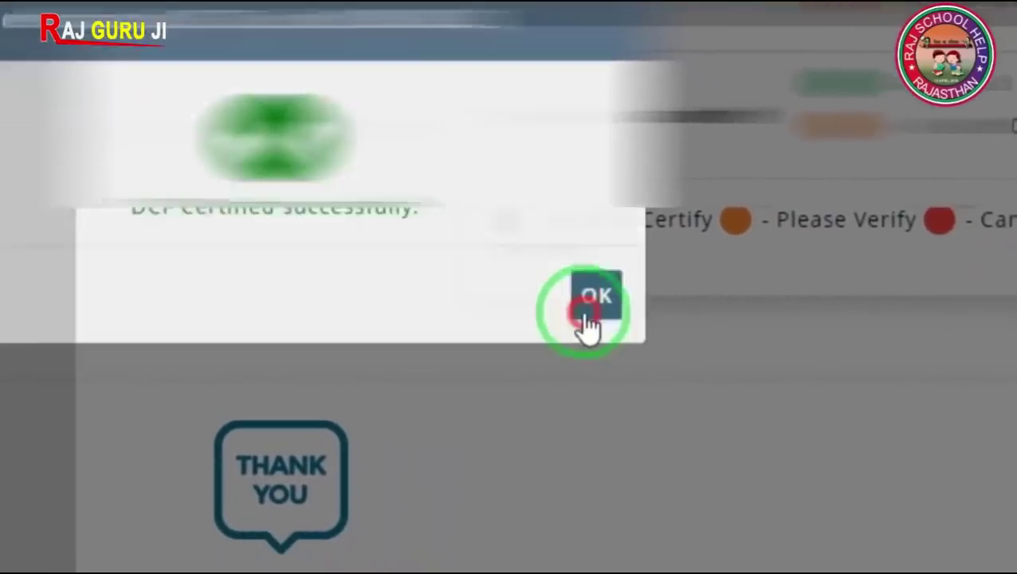
left_click(809, 360)
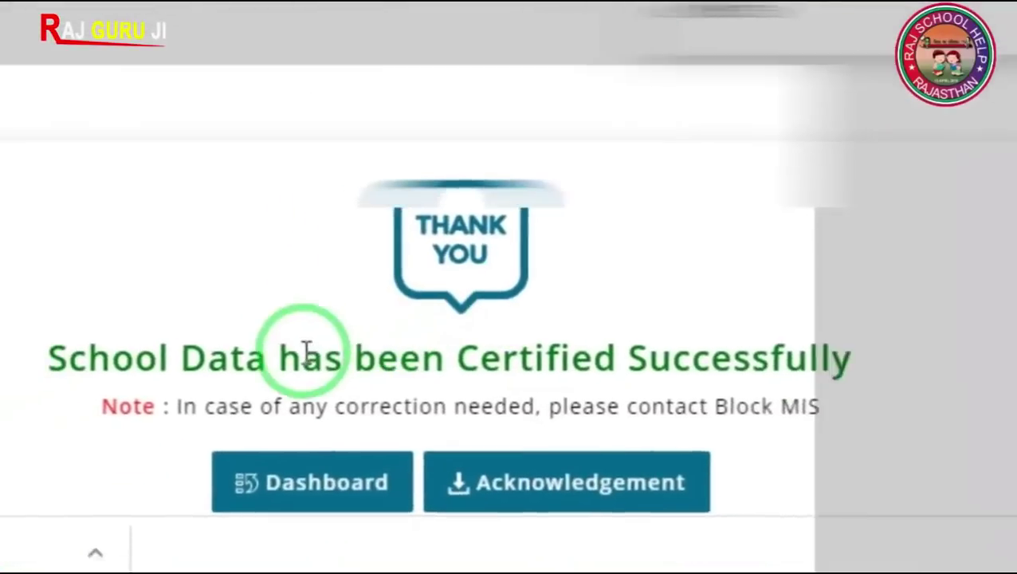